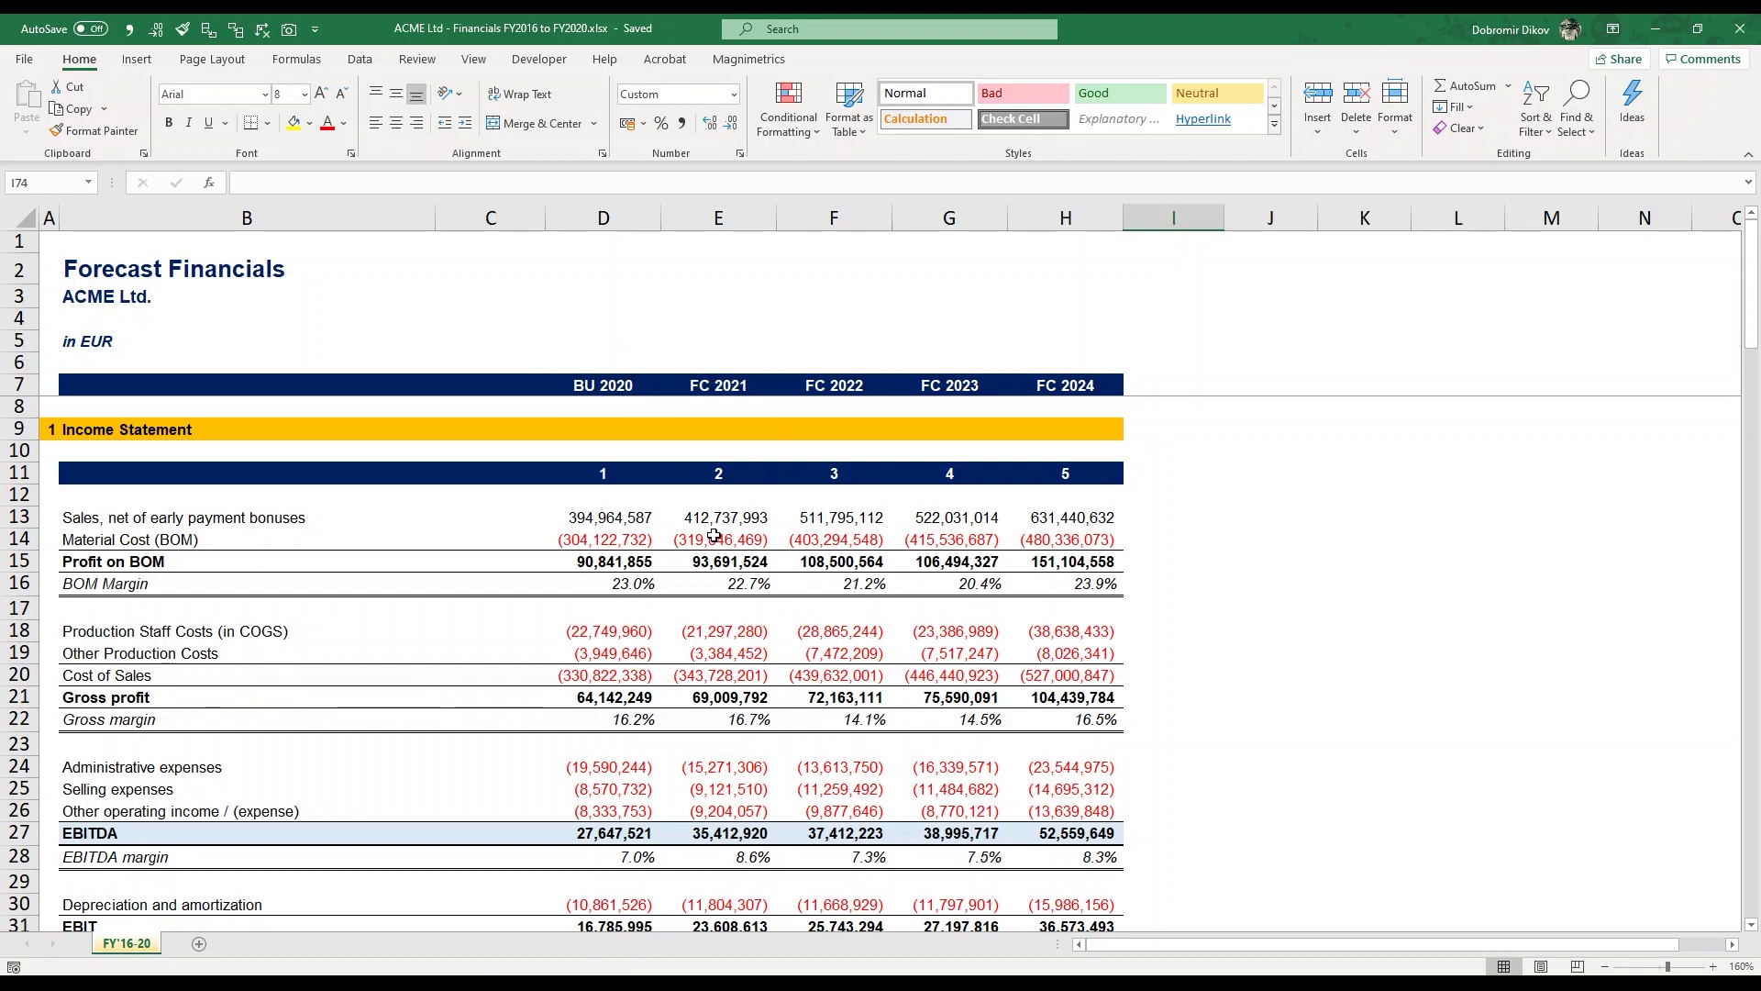
Step: Insert eight blank rows above the Income Statement
scroll(715, 536, "down", 8)
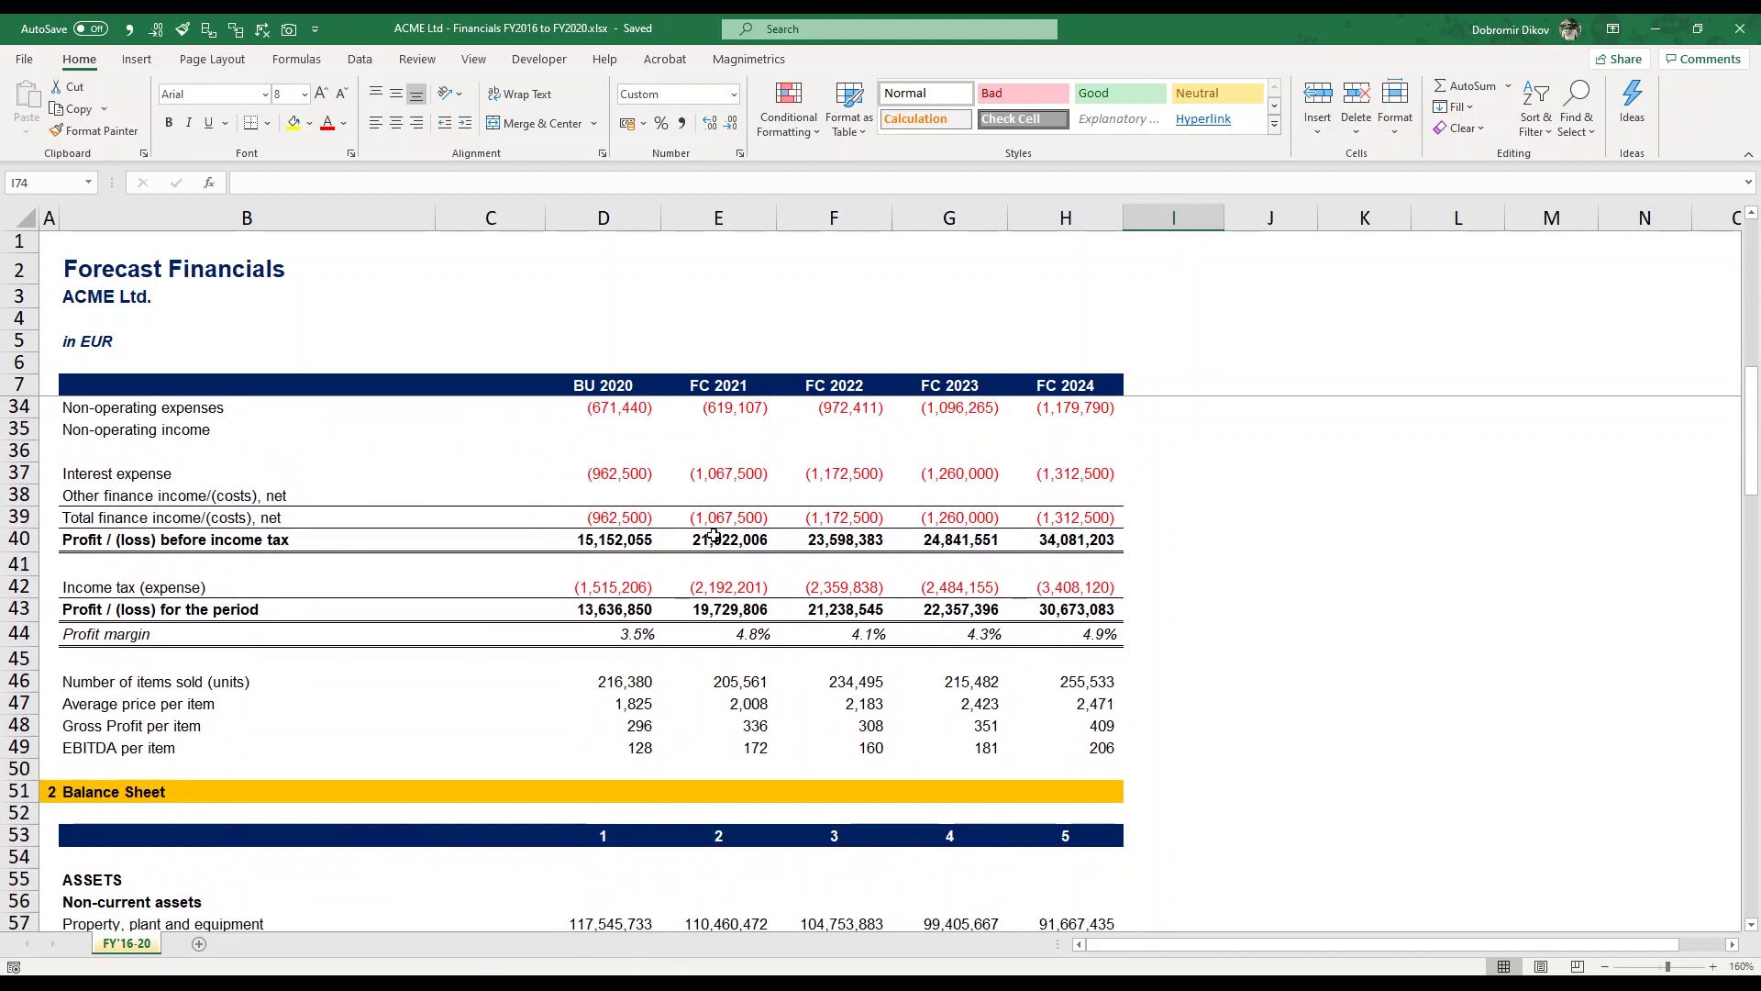
scroll(715, 536, "down", 14)
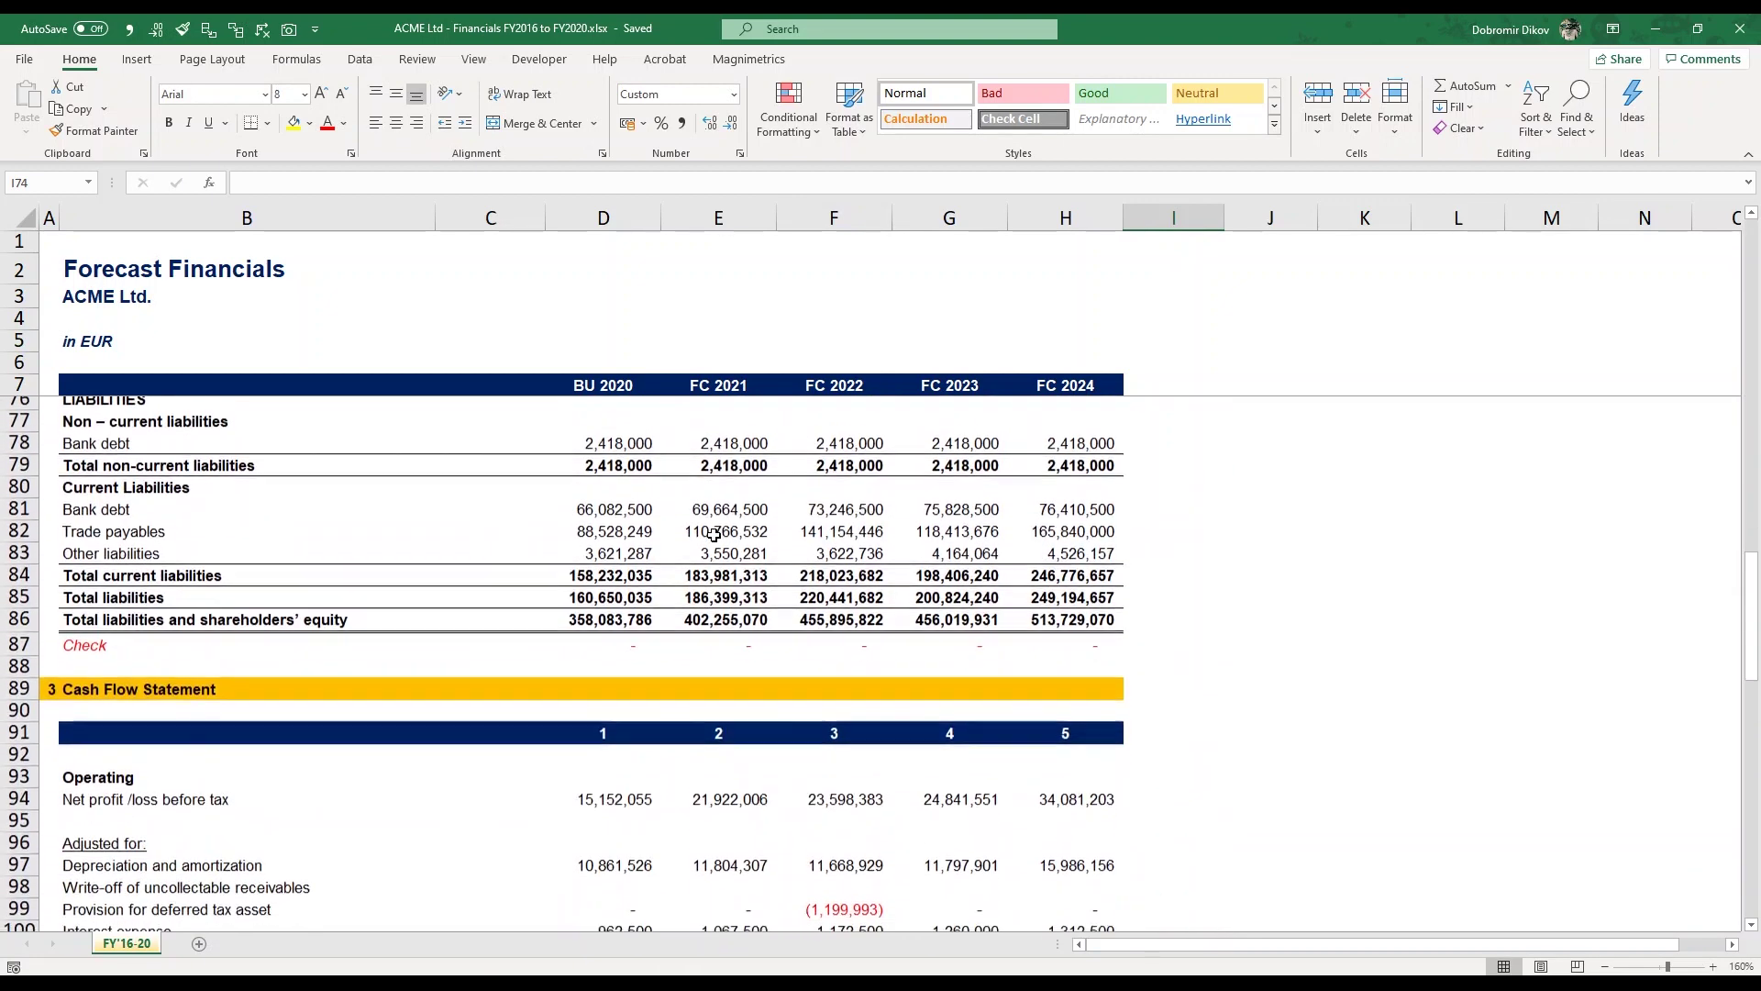
scroll(714, 536, "down", 10)
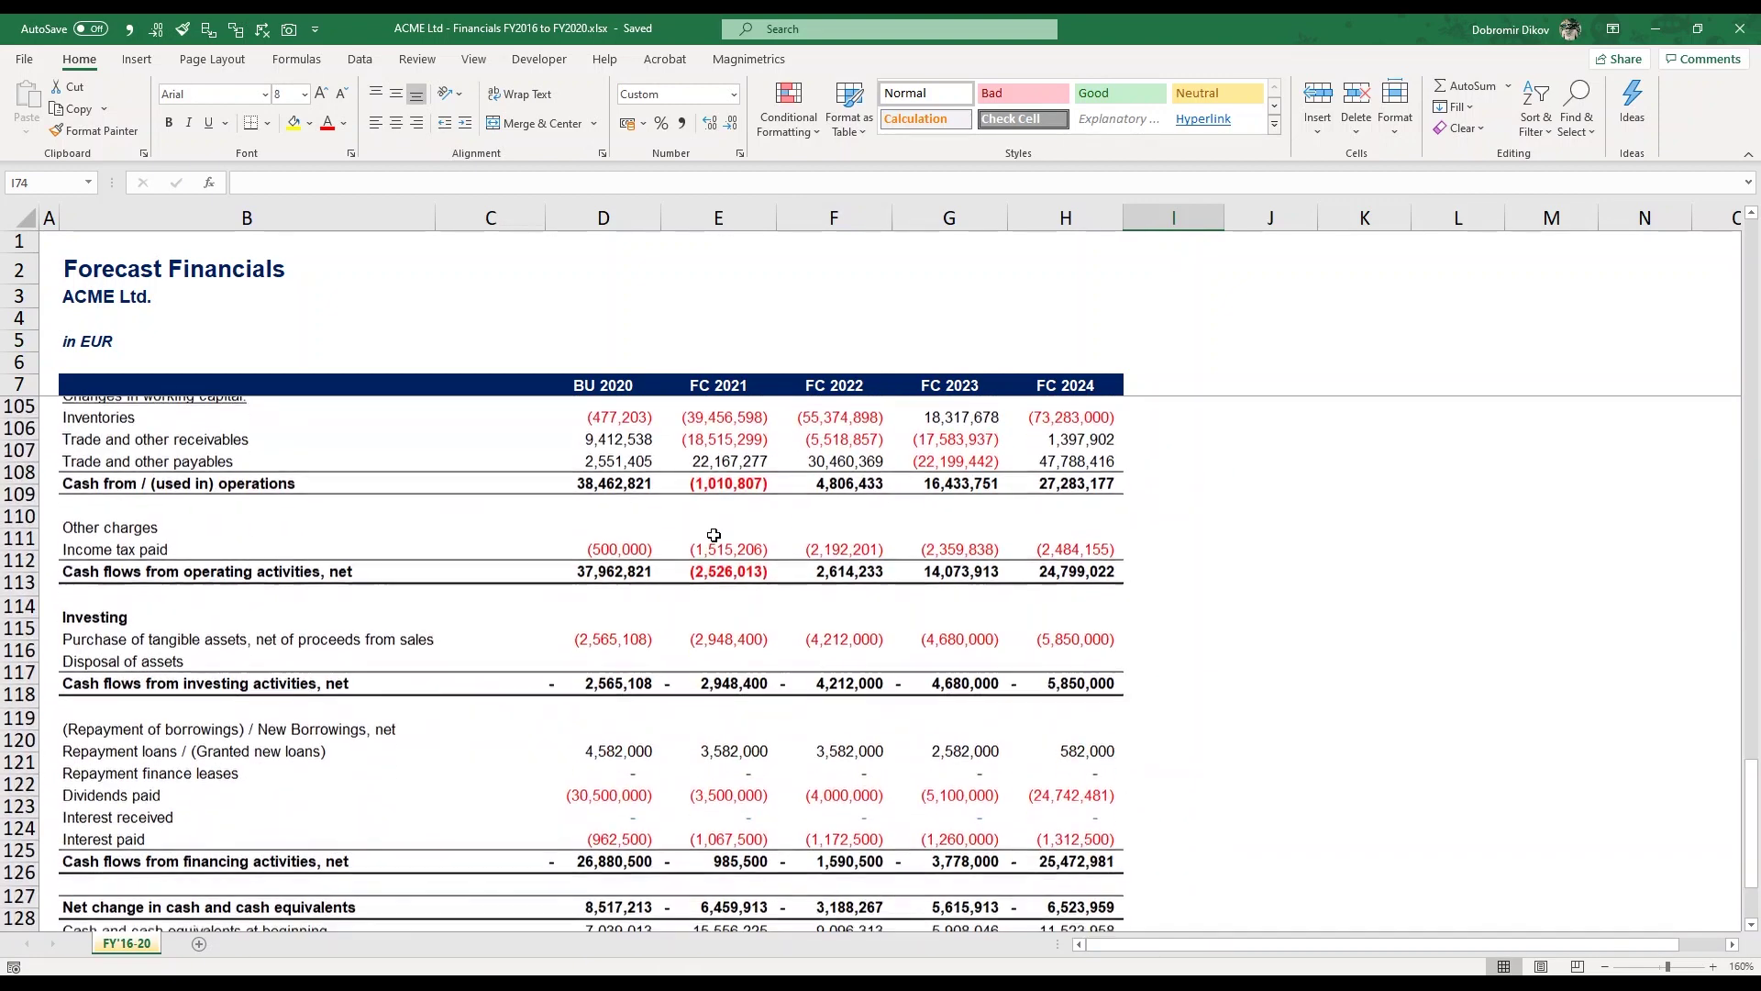
scroll(715, 536, "down", 5)
scroll(714, 536, "up", 20)
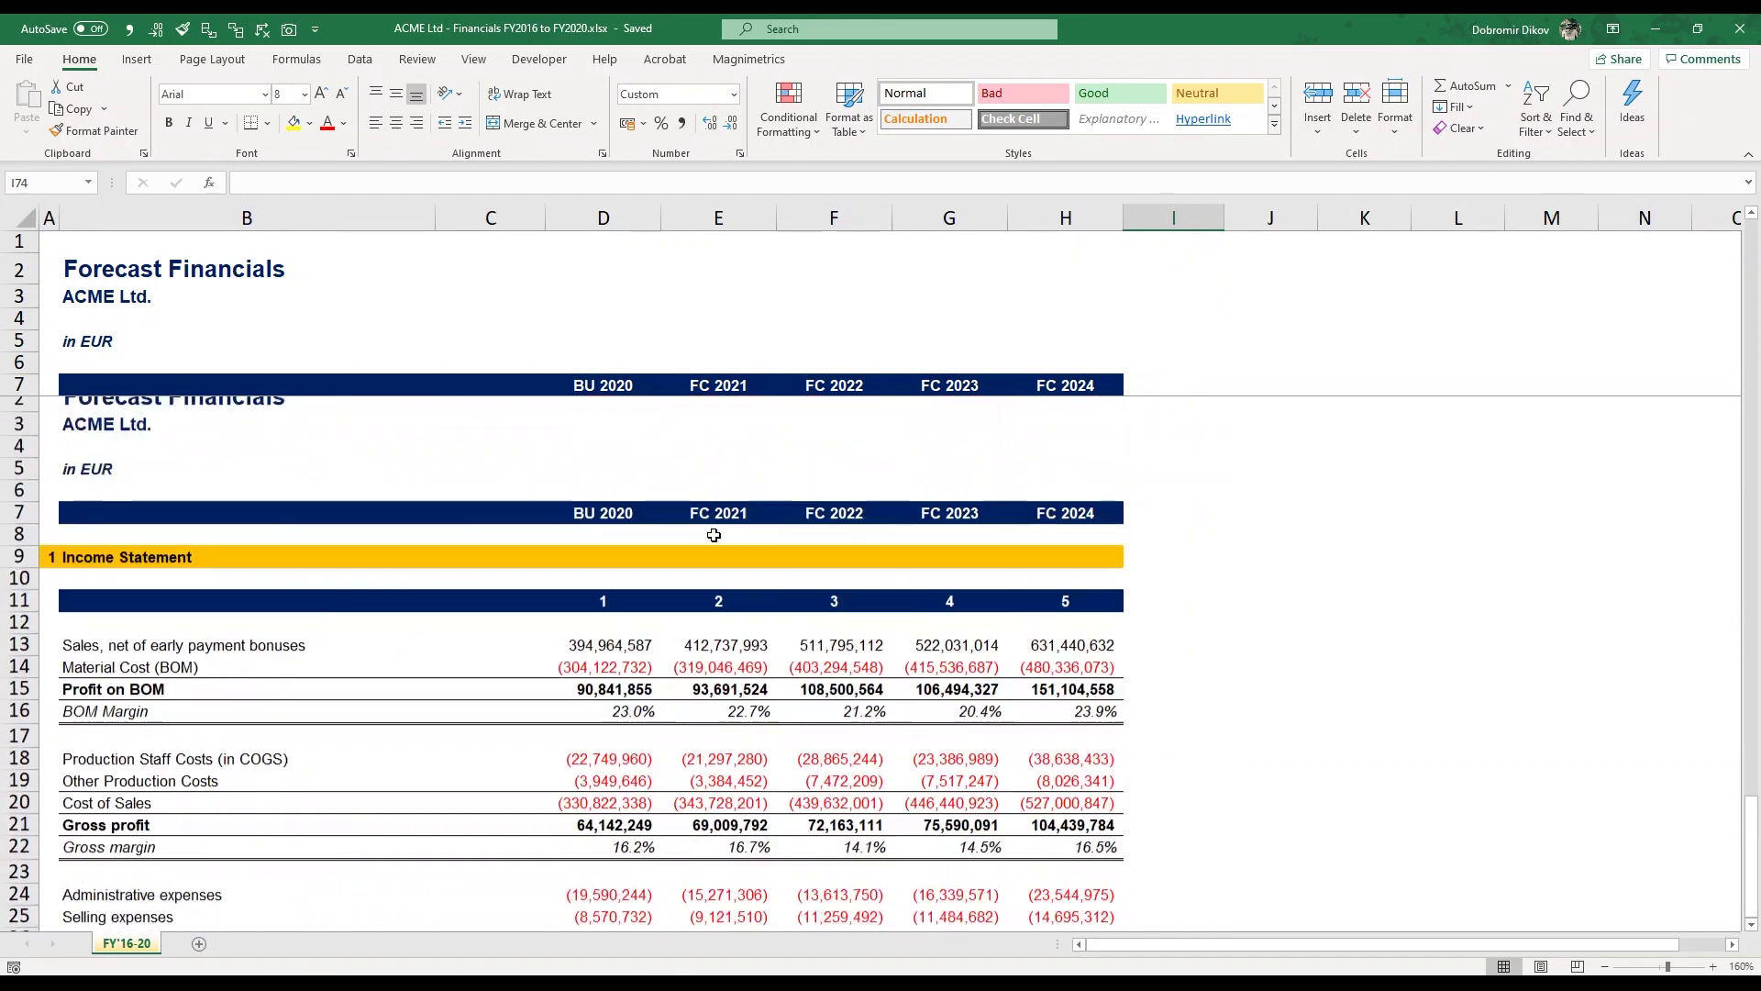
scroll(715, 535, "down", 2)
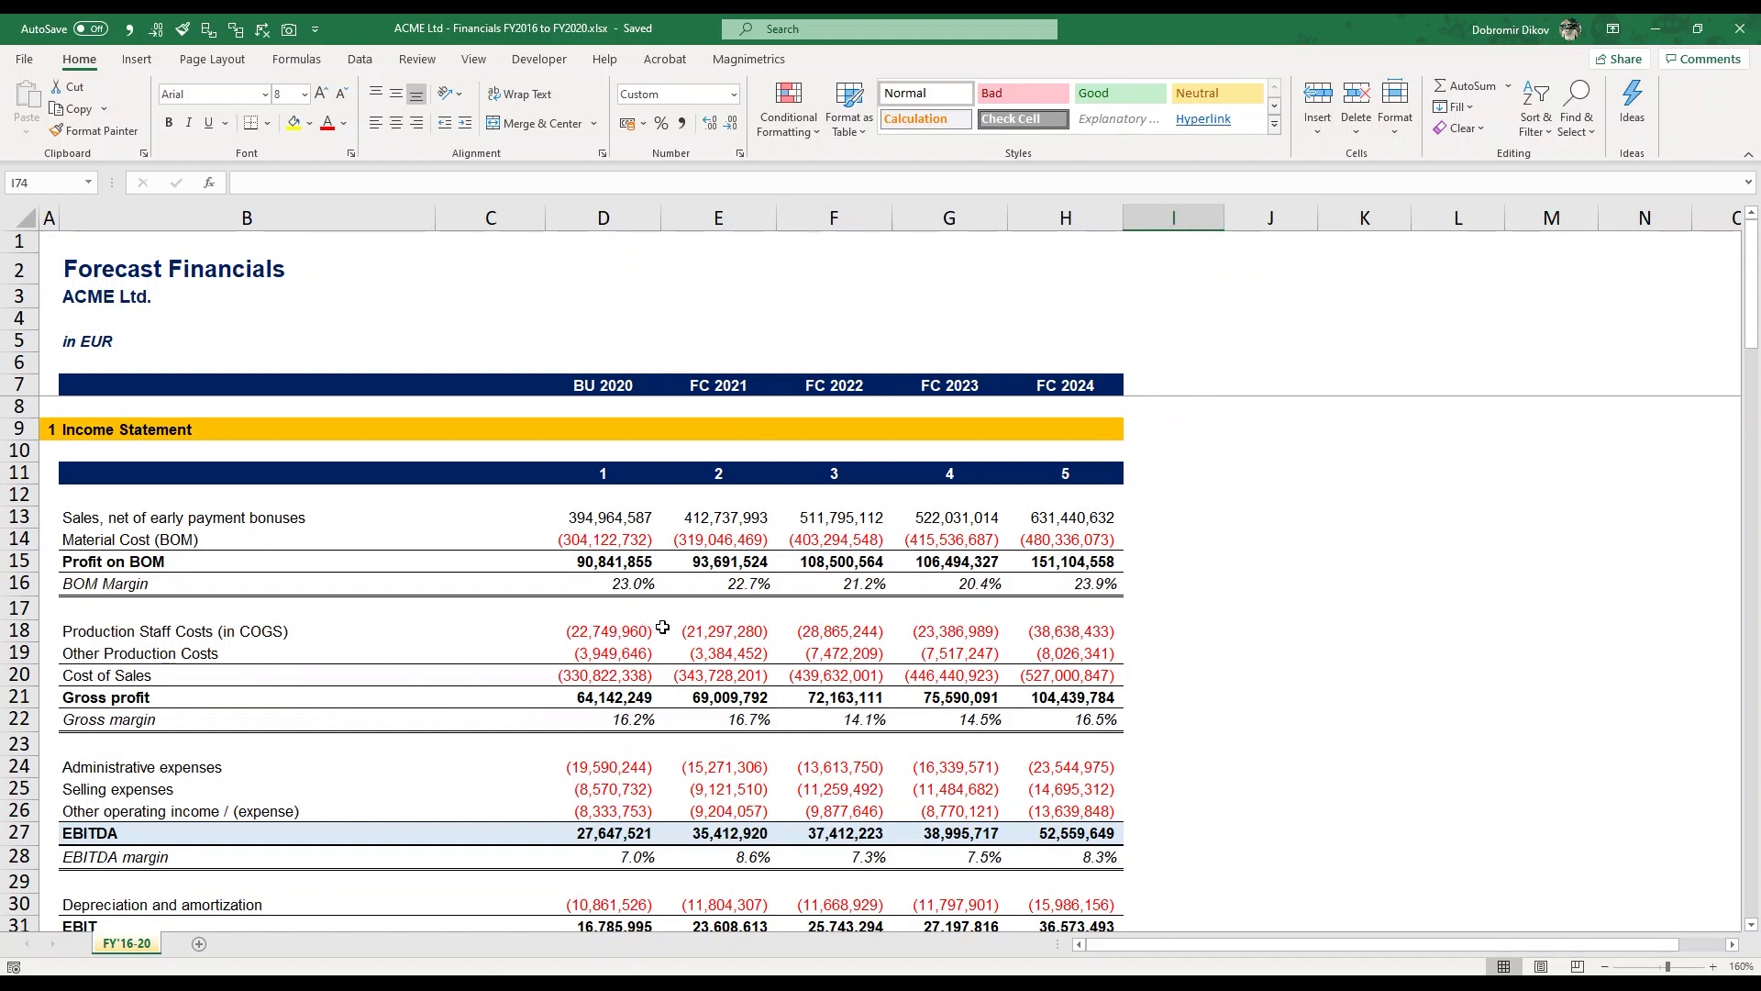
left_click(22, 429)
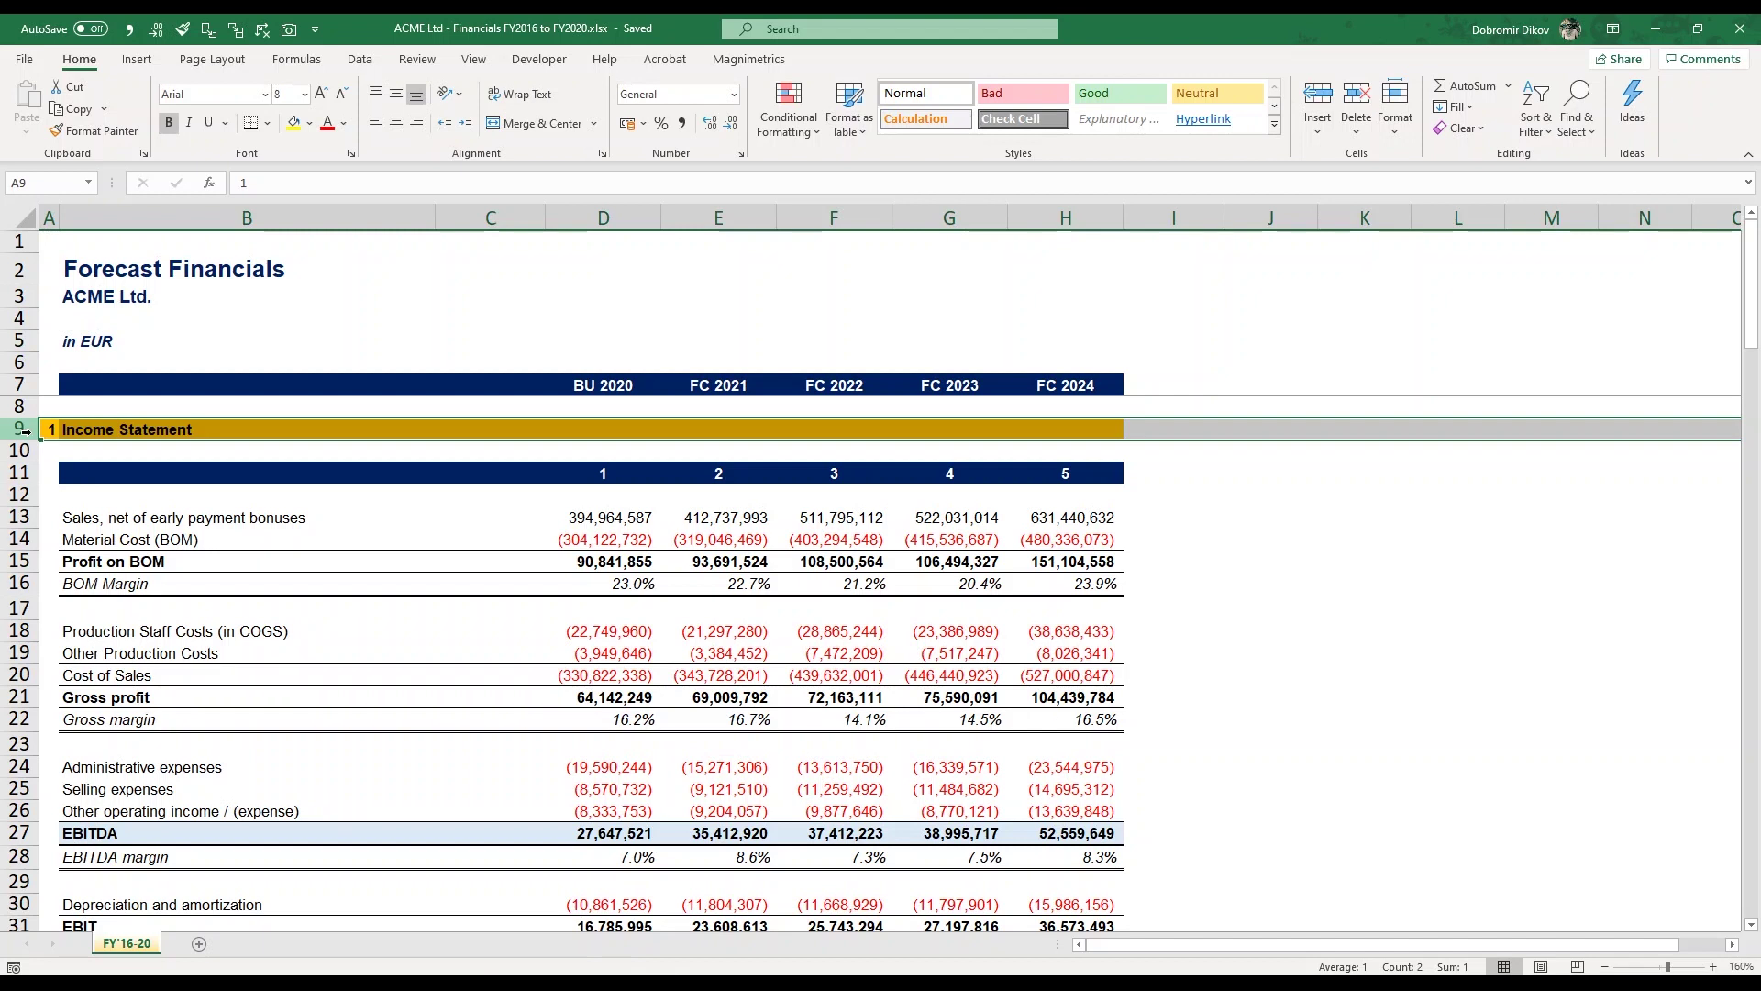
key("ctrl+shift+plus")
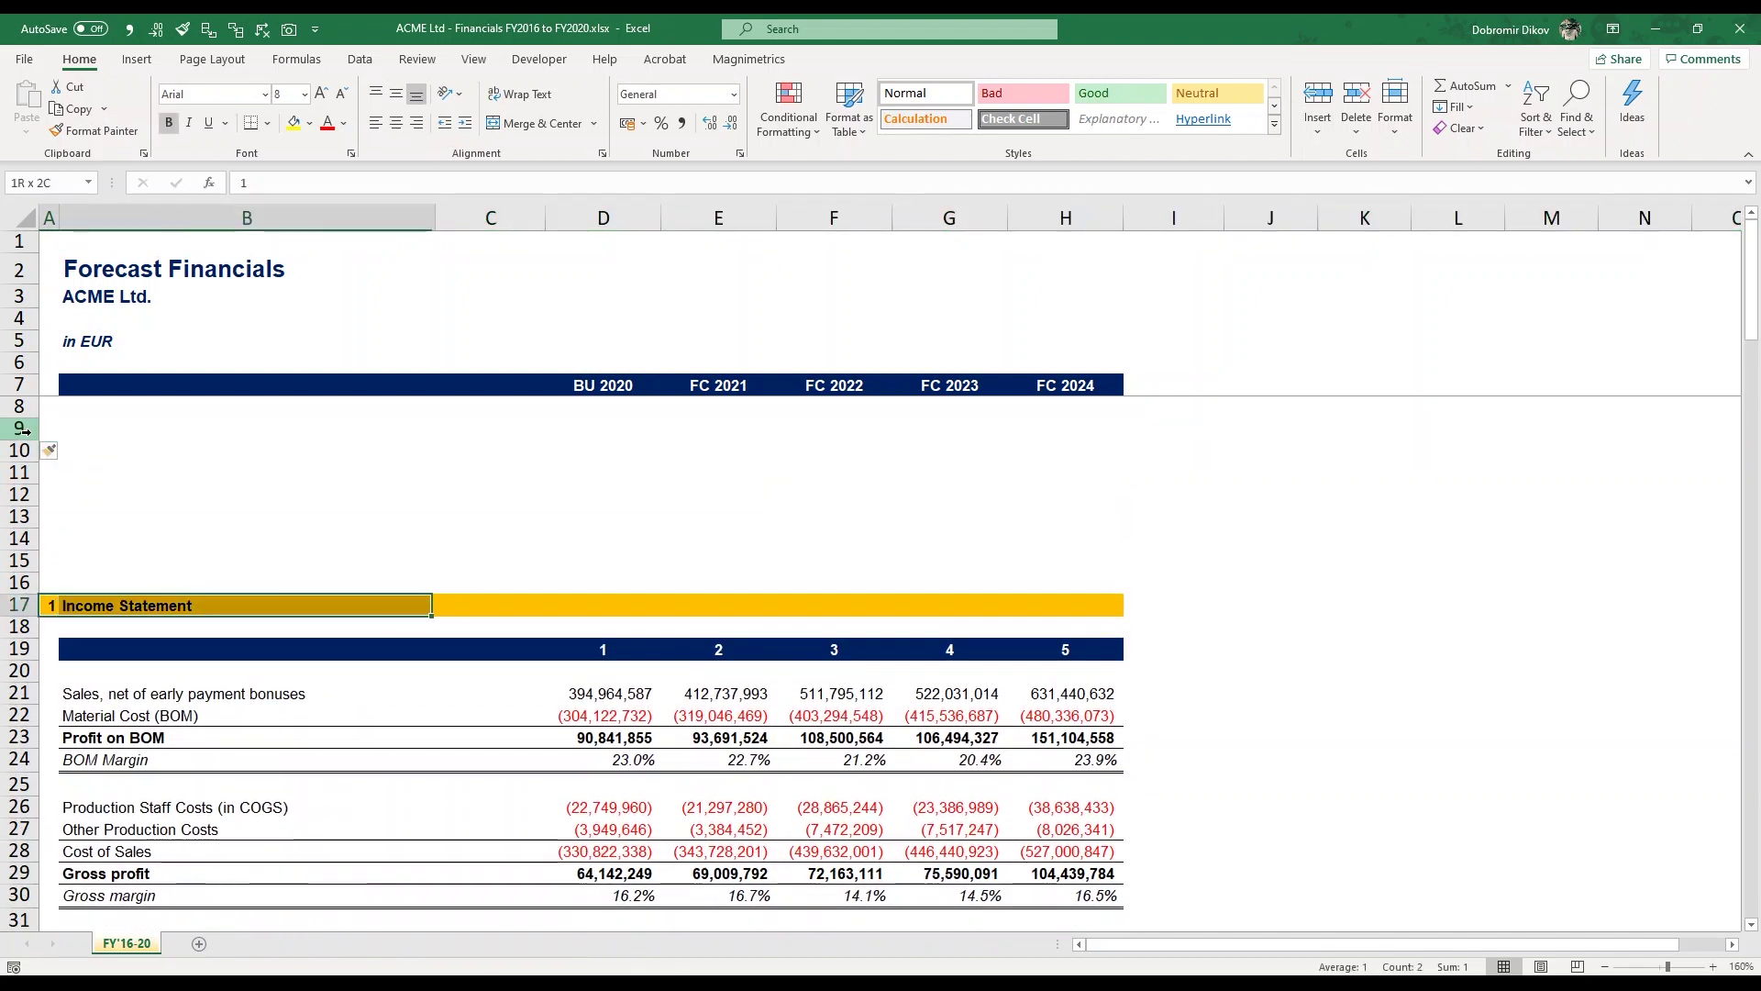
Step: Copy the Income Statement header bars A17:H19 into rows 9–11
key("shift+Right")
key("shift+Right")
key("shift+Right")
key("shift+Right")
key("shift+Right")
key("shift+Right")
key("shift+Down")
key("shift+Down")
key("ctrl+c")
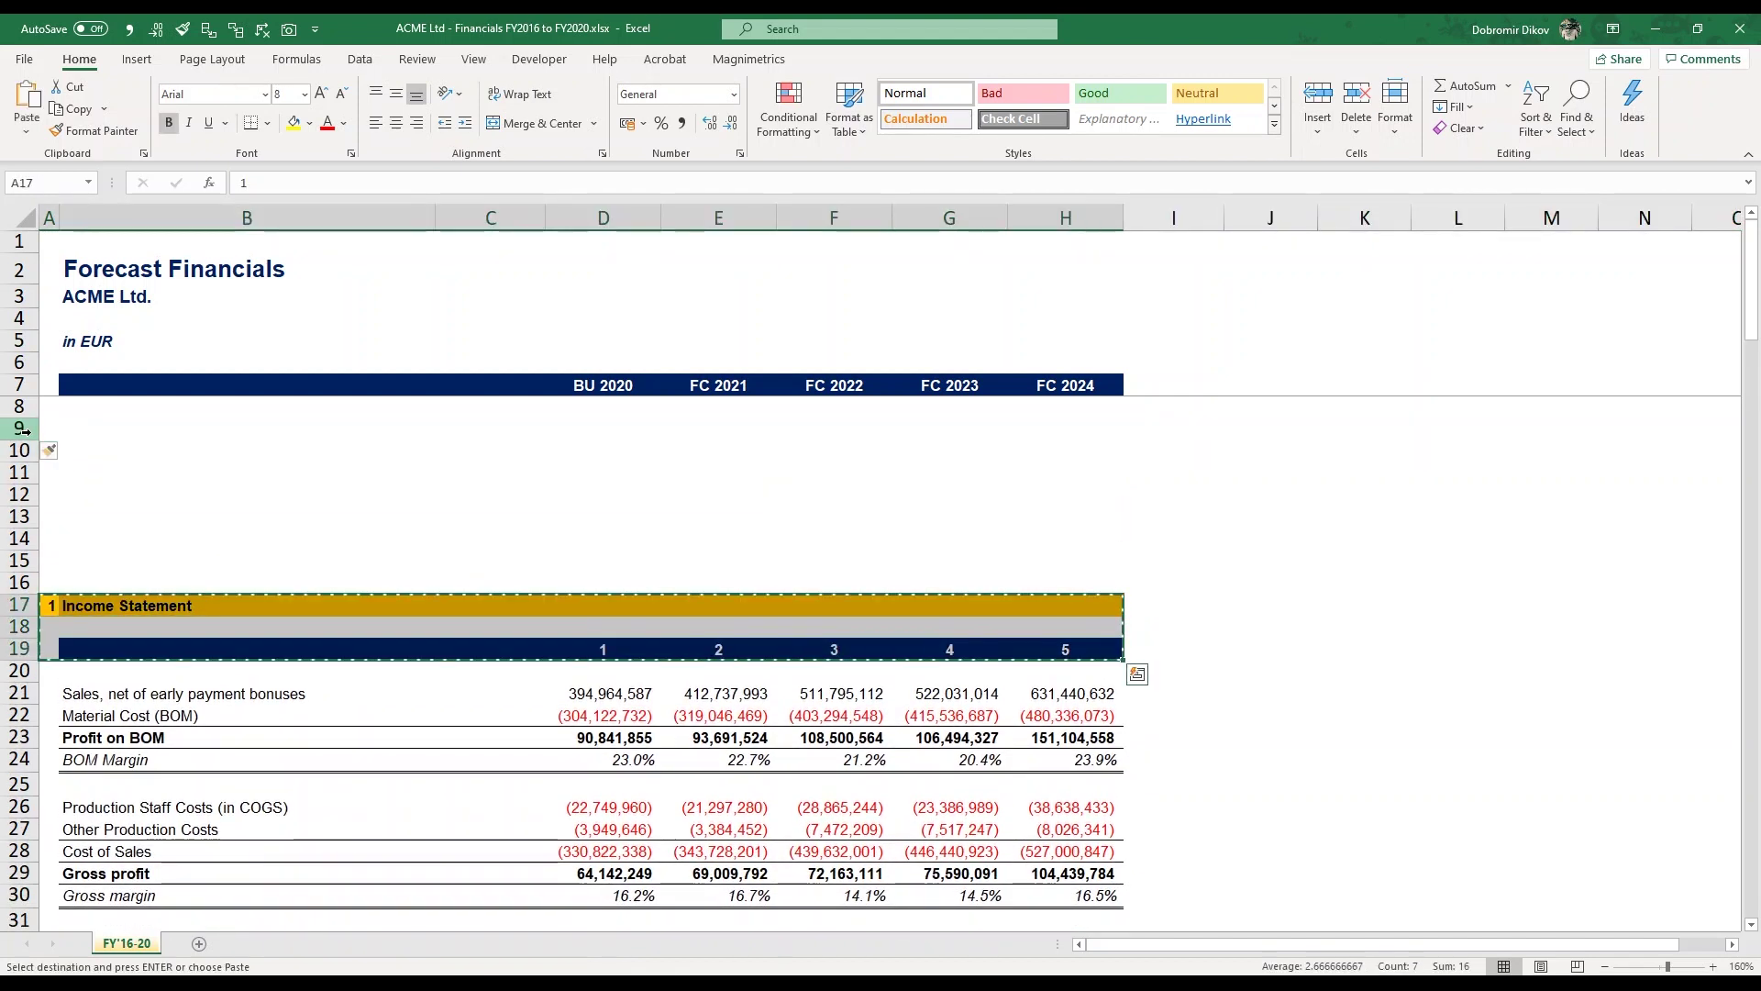
key("ctrl+Home")
key("Down")
key("Down")
key("Down")
key("Down")
key("Down")
key("Down")
key("Down")
key("Down")
key("ctrl+v")
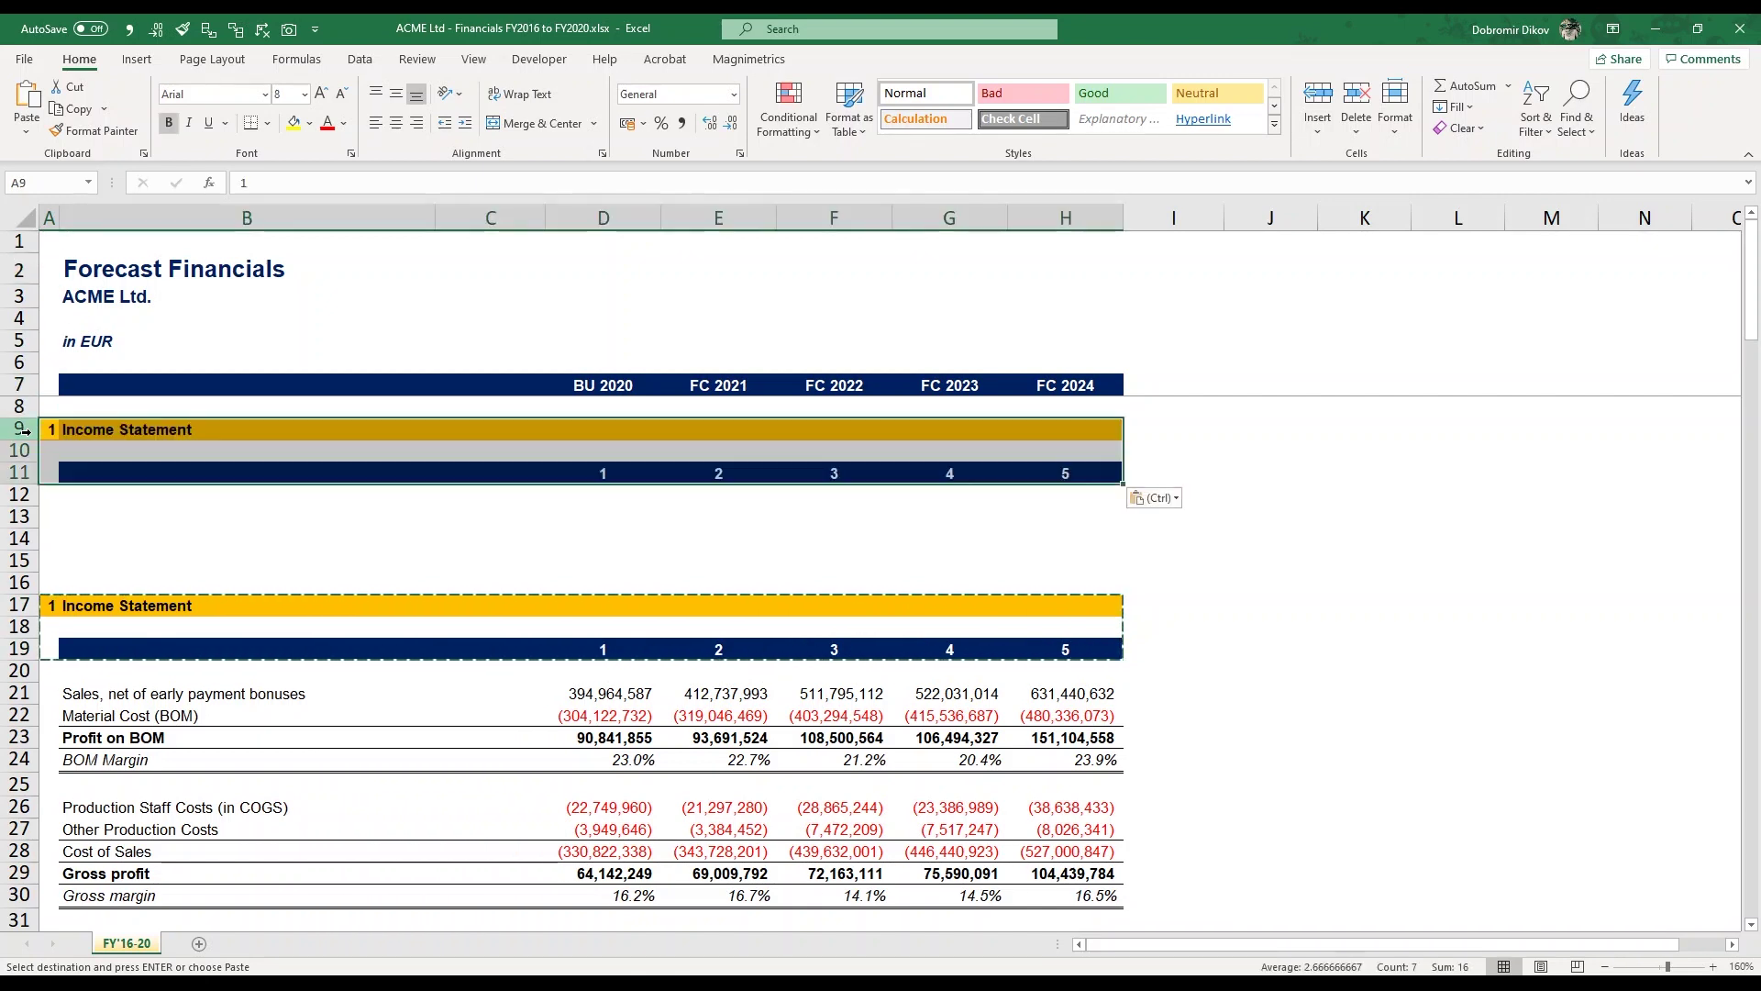
Step: Number the new section 0 in A9 and start typing its title
key("Down")
key("Up")
type("0")
key("Tab")
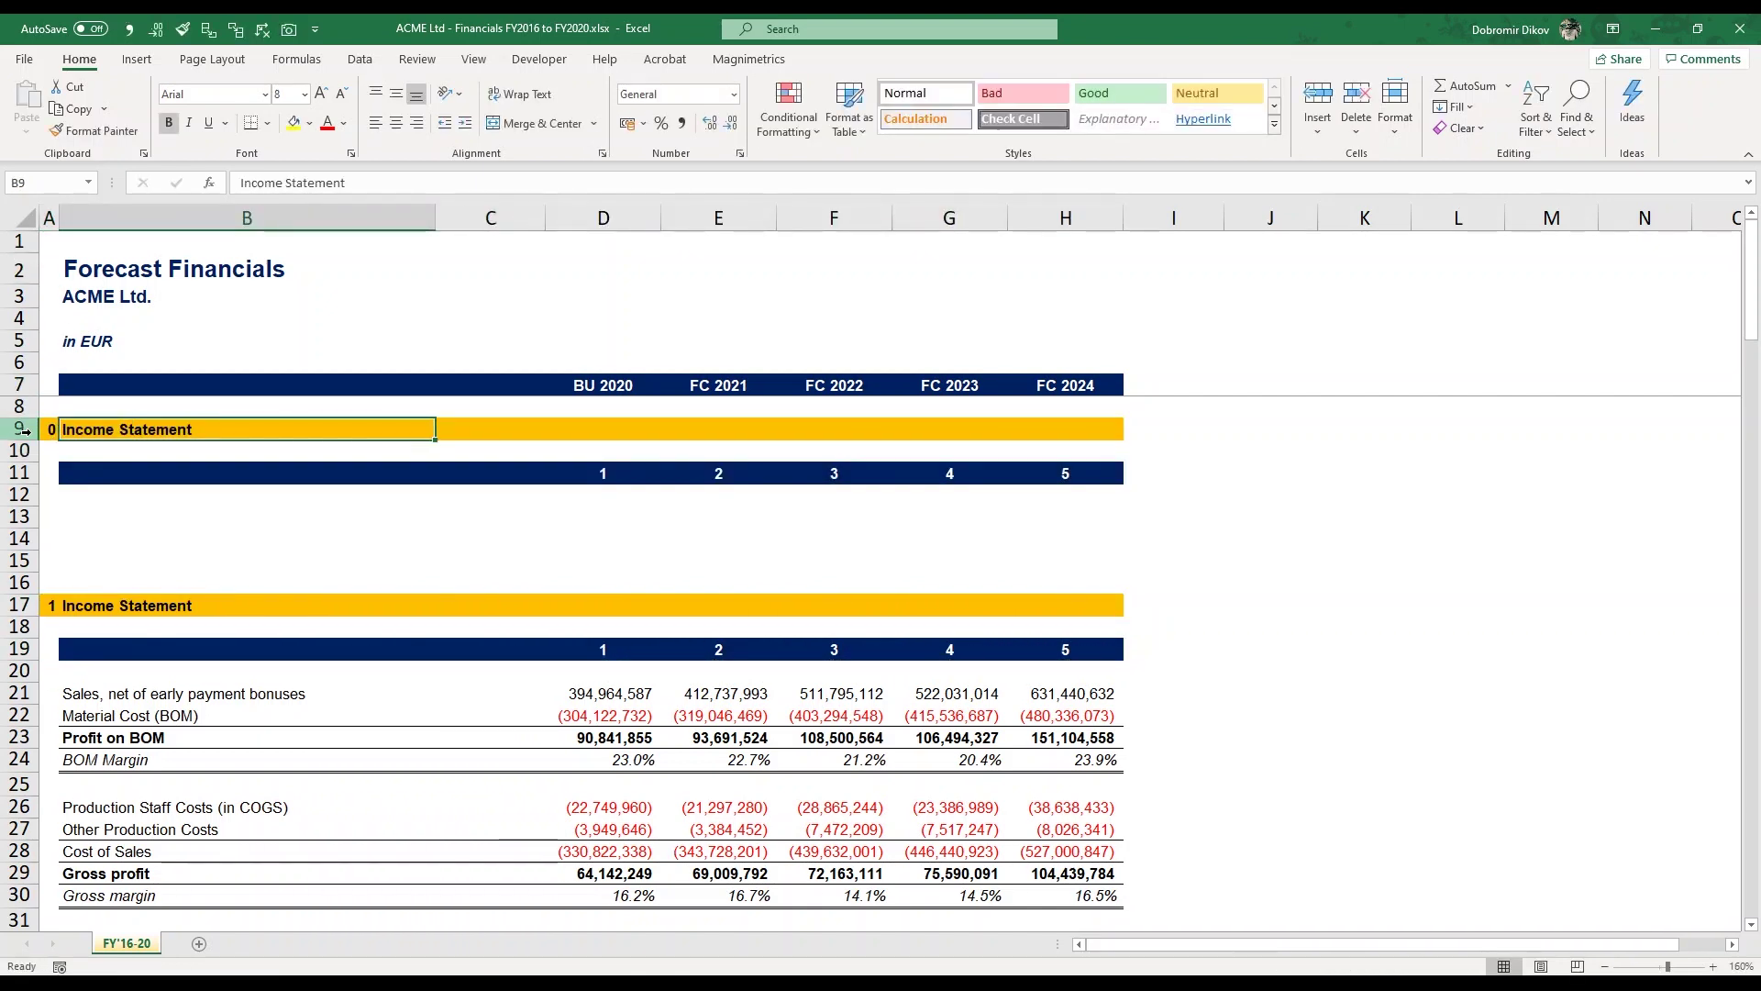
type("Validation Ch")
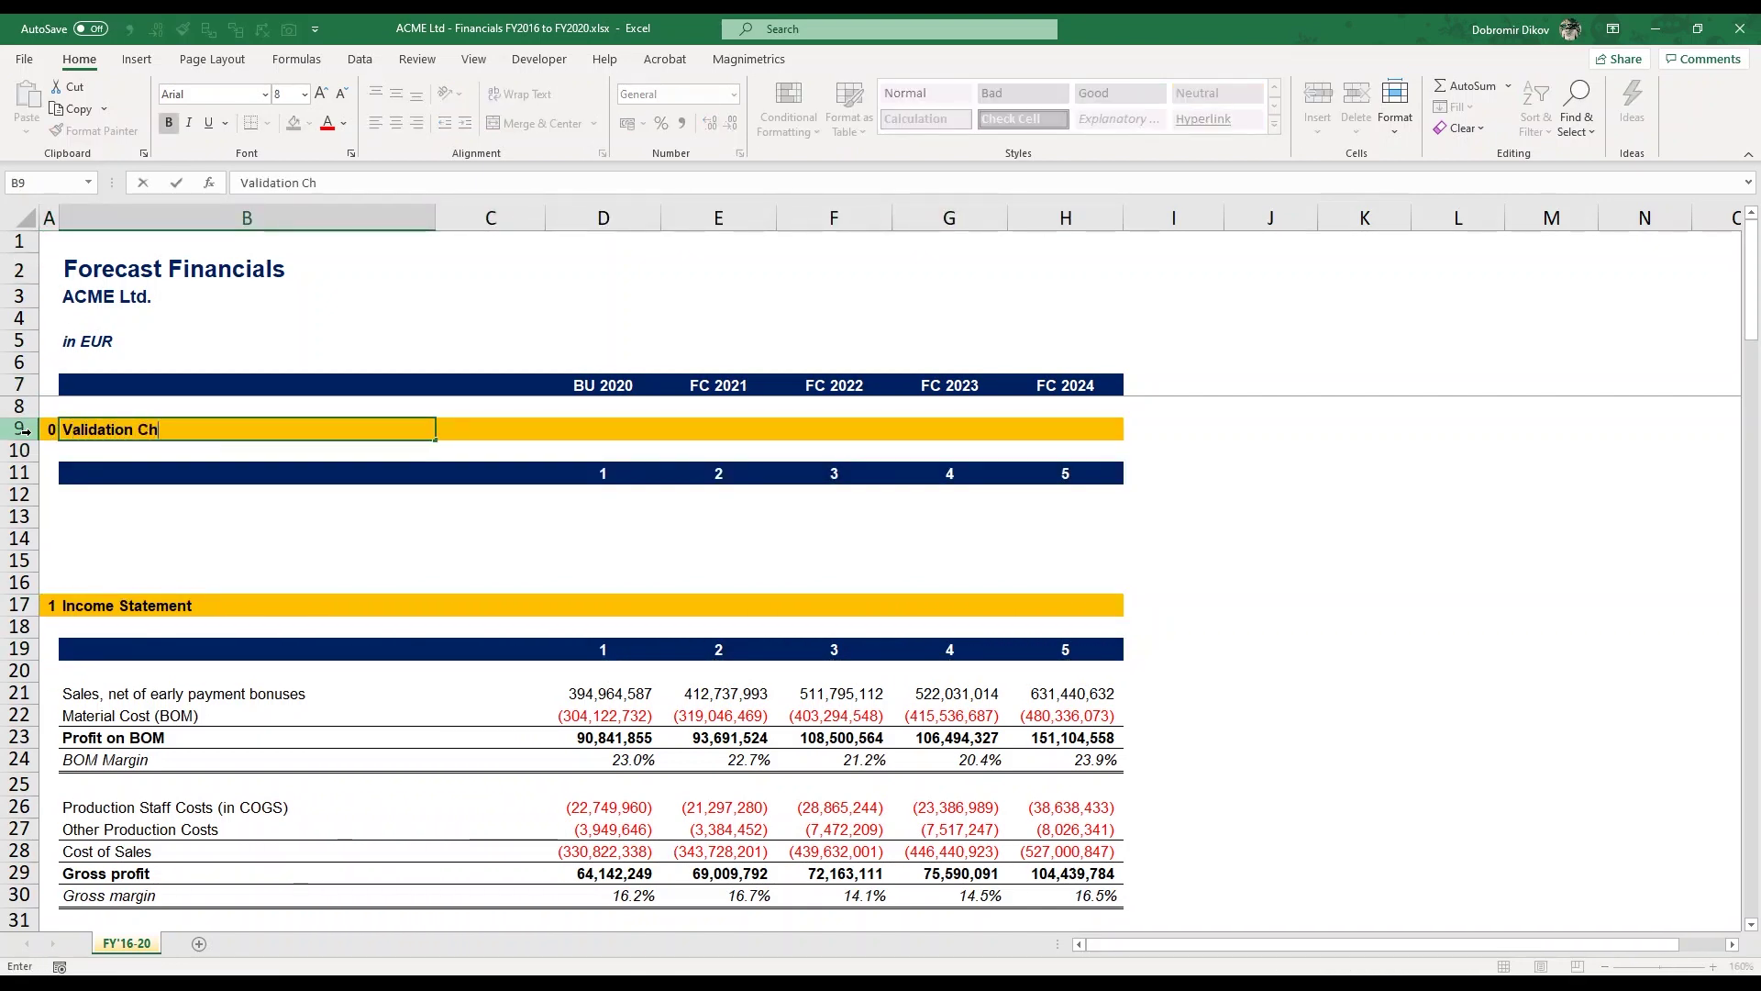
Step: Finish the Validation Checks title, then add the Checks header and the Assets = Equity + Liabilities check
key("Down")
key("Down")
type("Checks")
key("Return")
type("Asset")
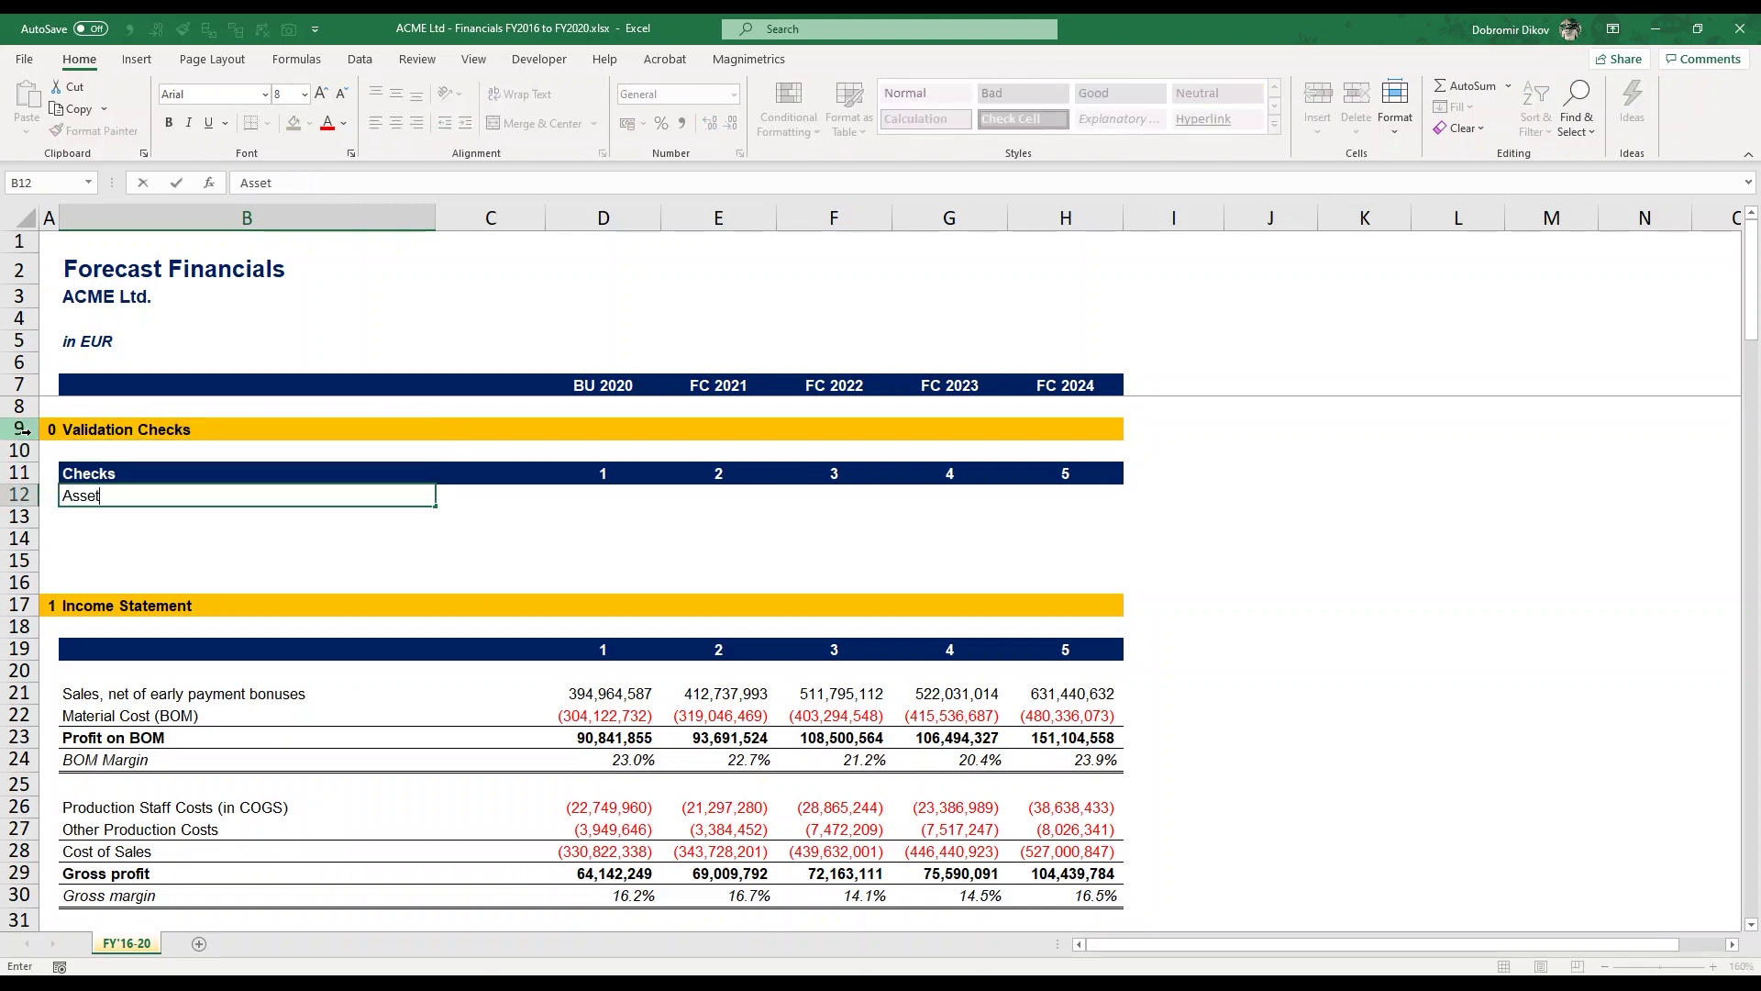
type("s = Equity + Liabilities")
key("Return")
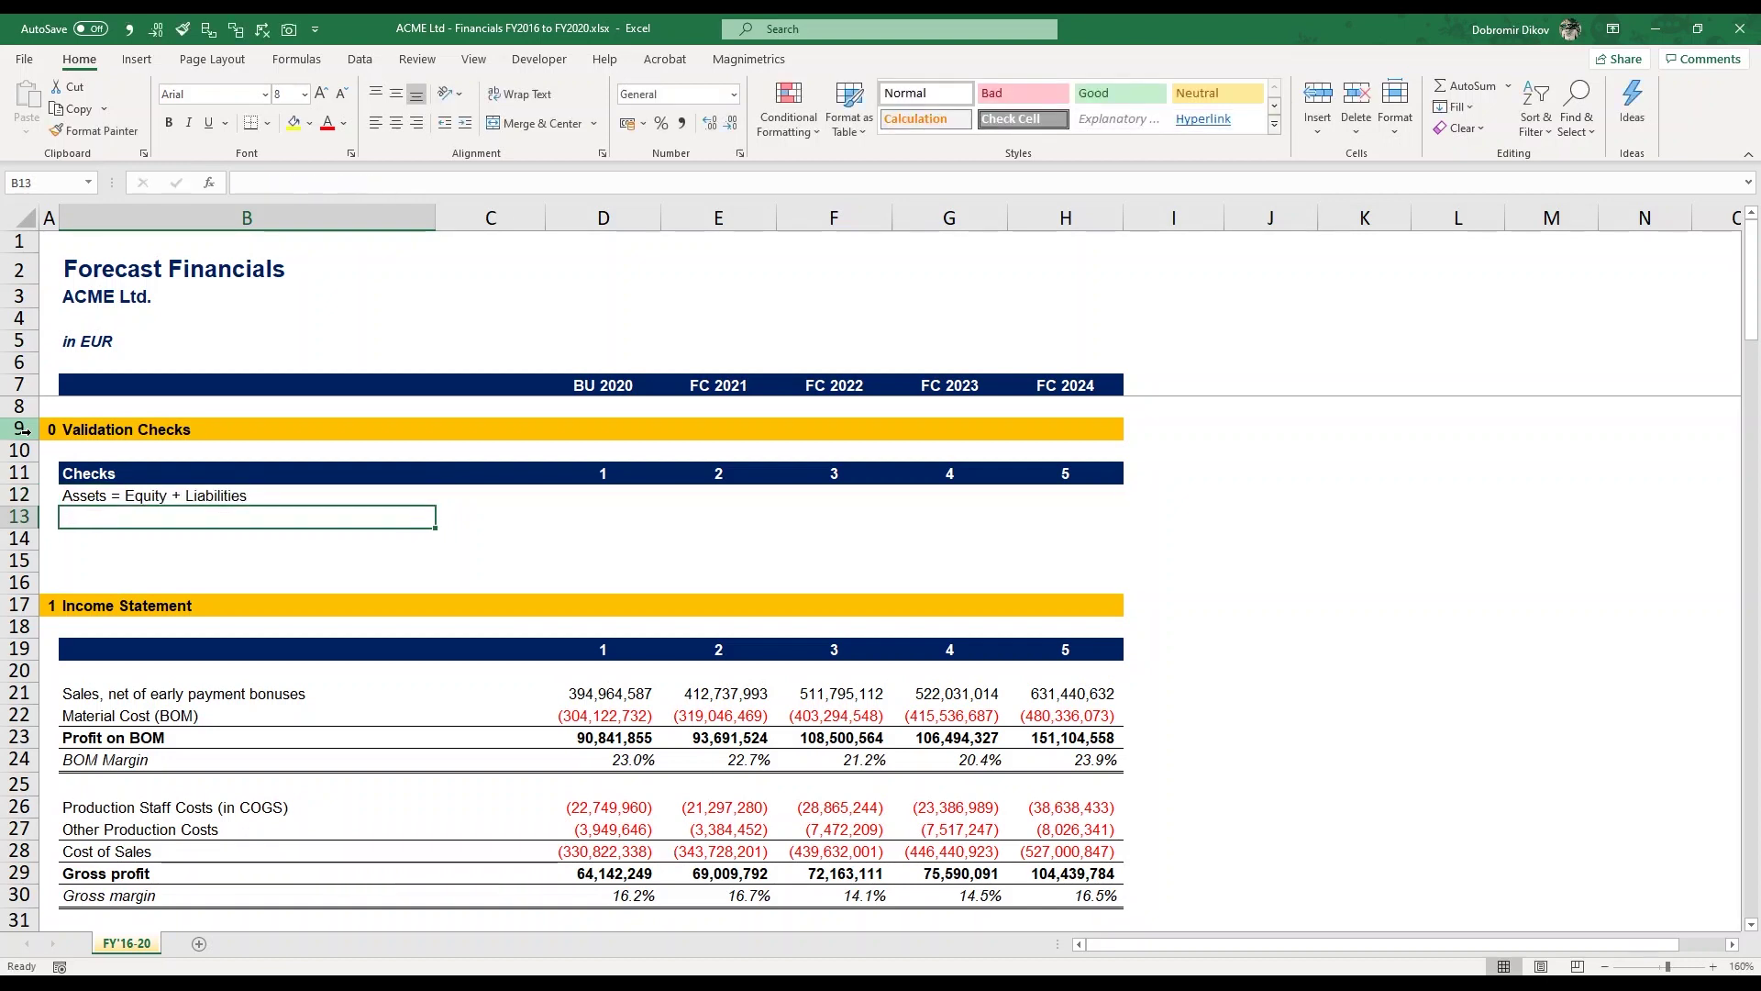
Step: Add the Cash in BS = Cash in CFS and Retained Earnings Reconciliation to IS labels
type("Cash Balance")
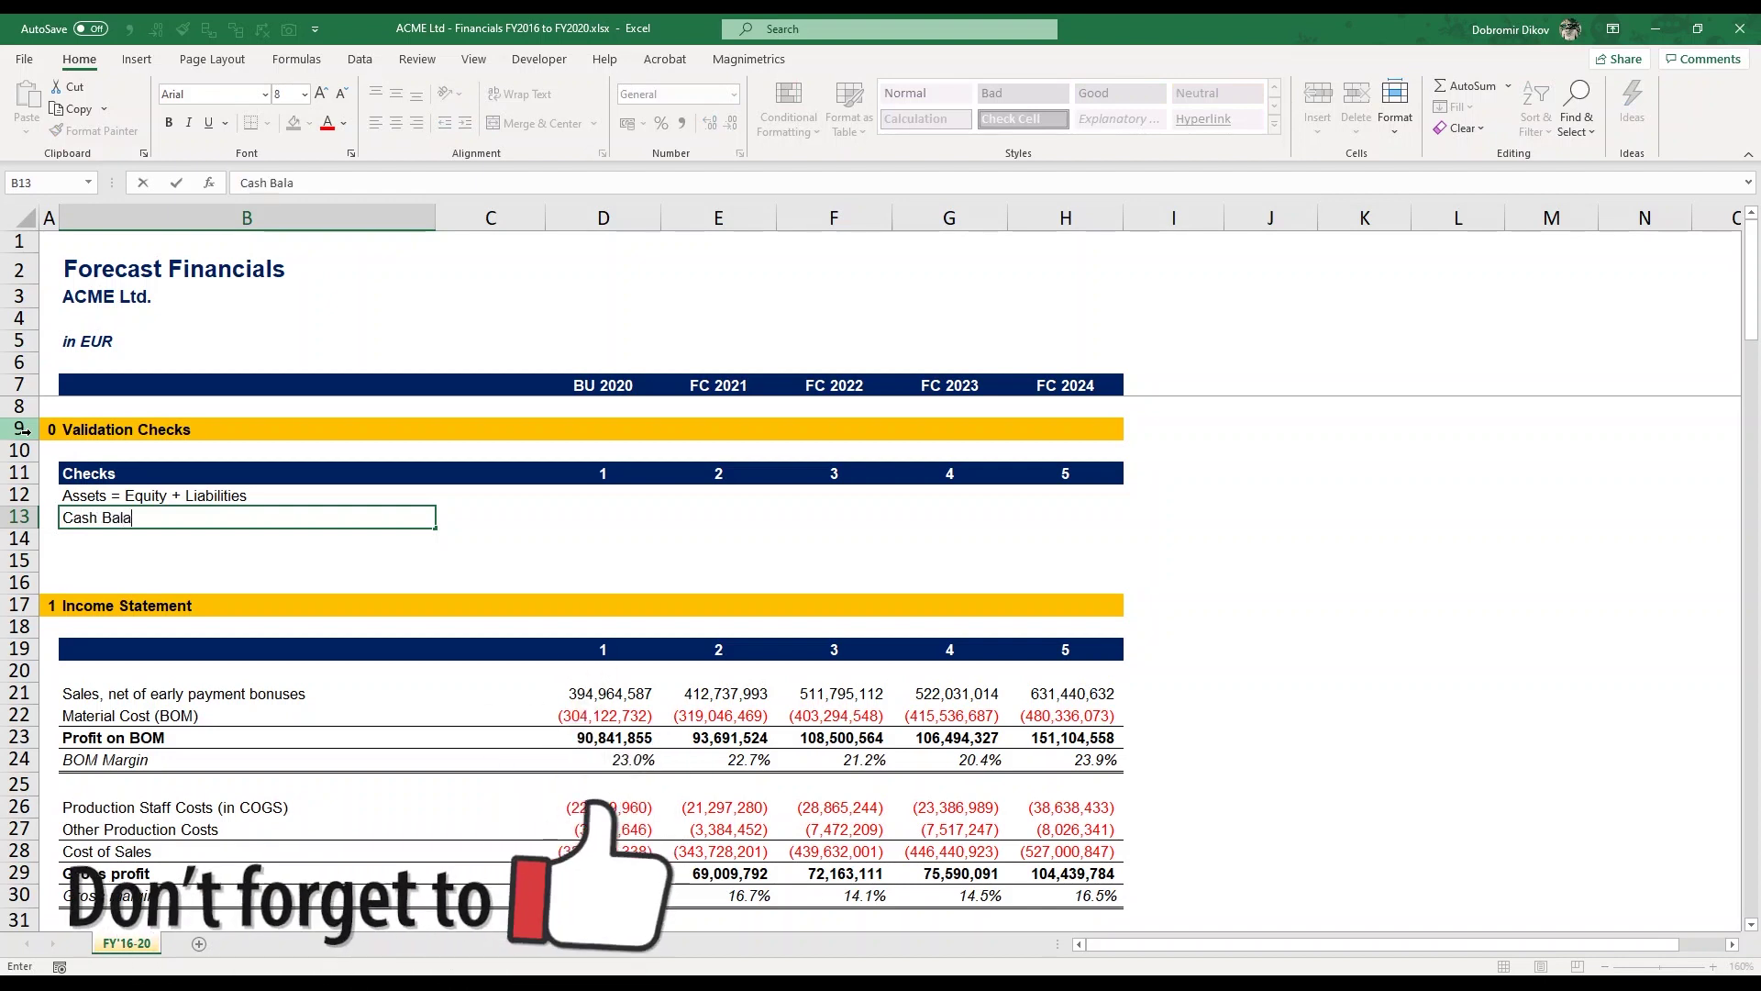
key("BackSpace")
key("BackSpace")
key("BackSpace")
key("BackSpace")
key("BackSpace")
key("BackSpace")
key("BackSpace")
type("i")
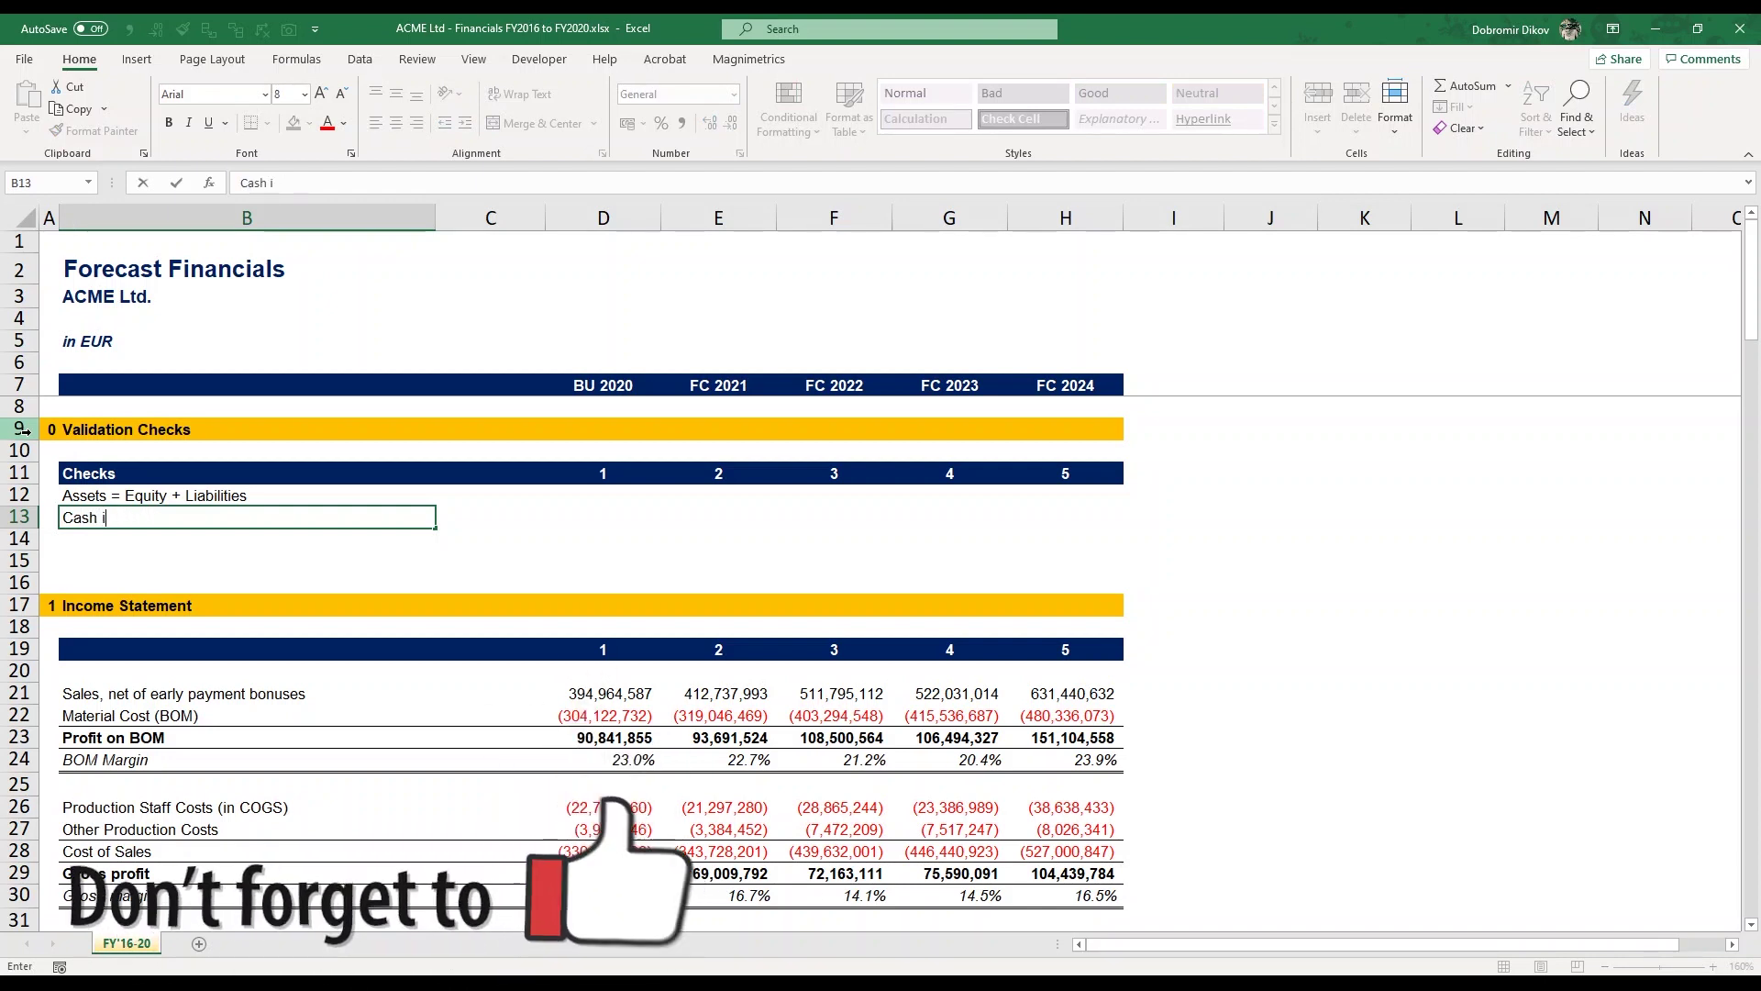
type("n BS = Cash in CFS")
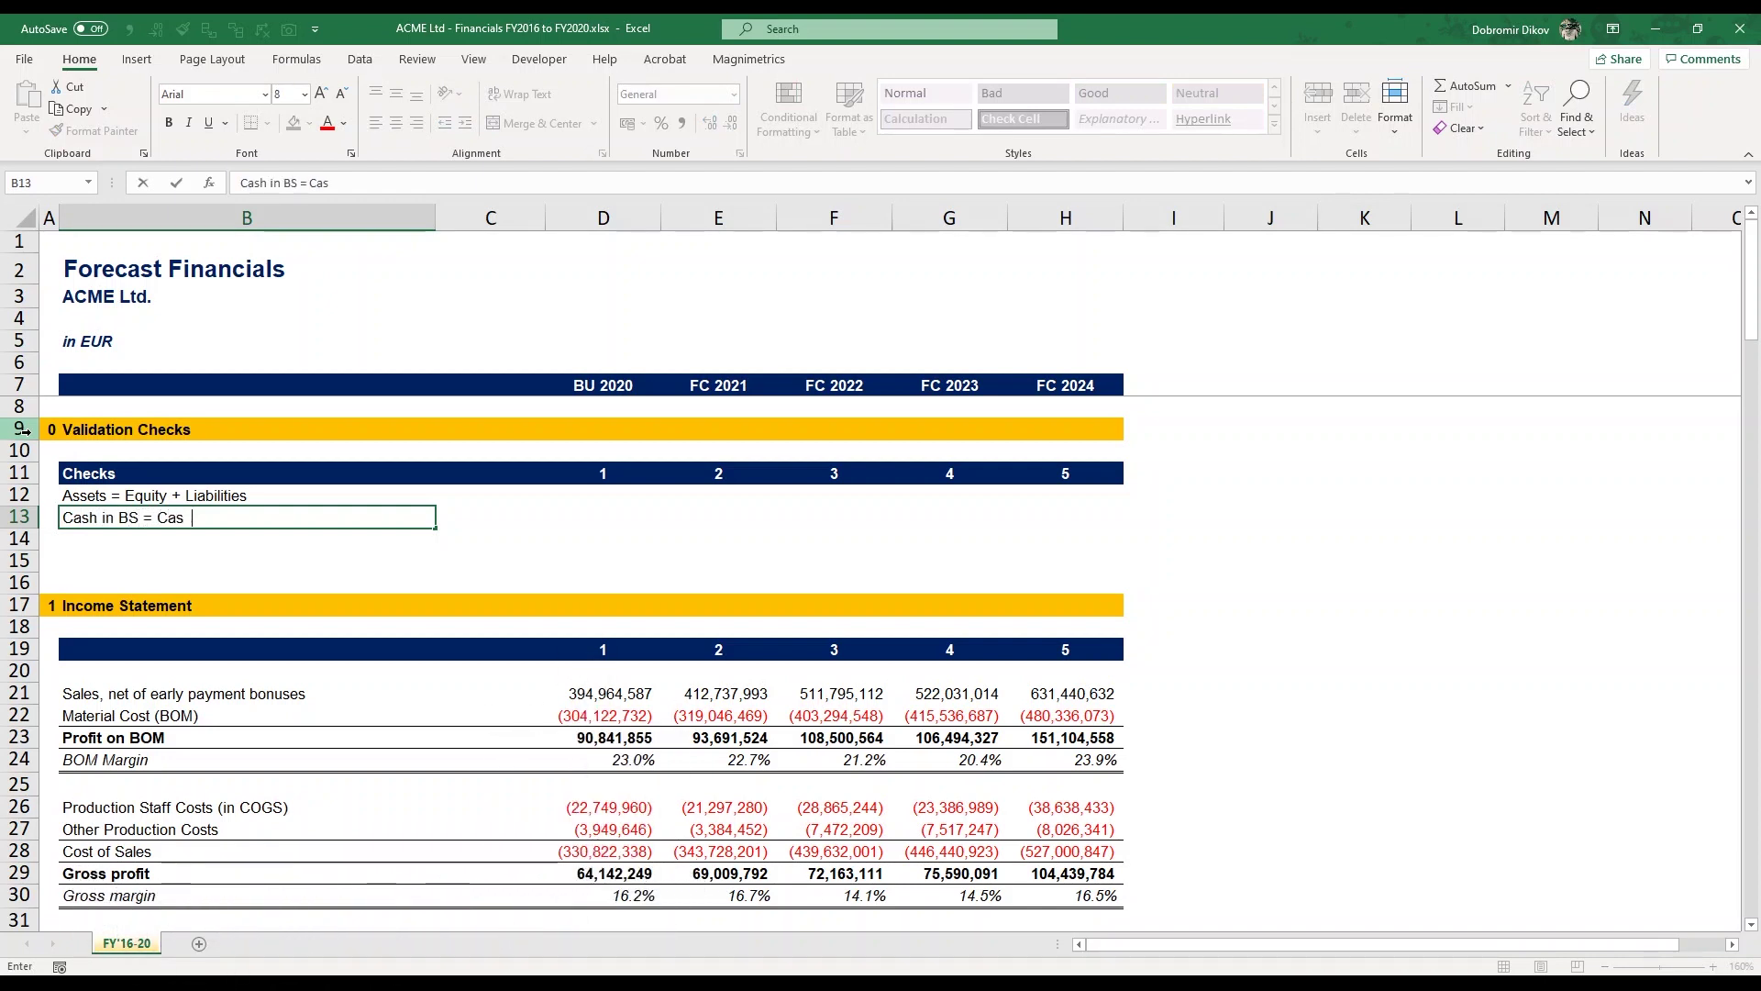
key("Return")
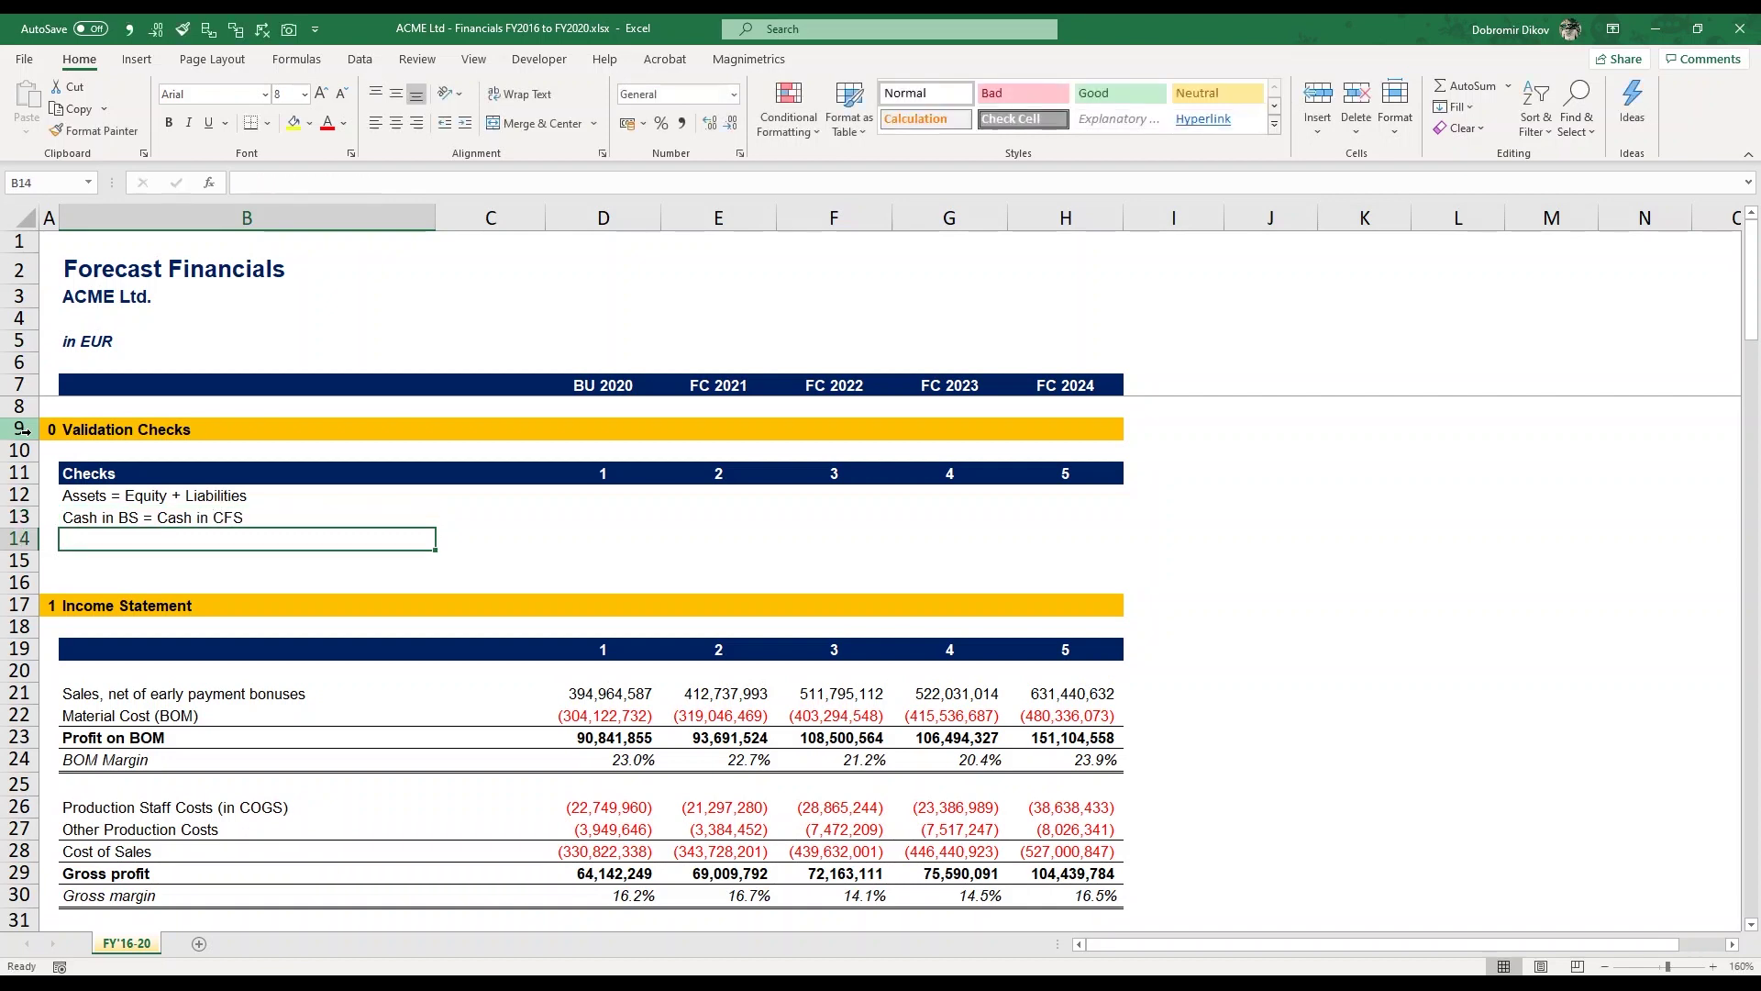
type("Retained")
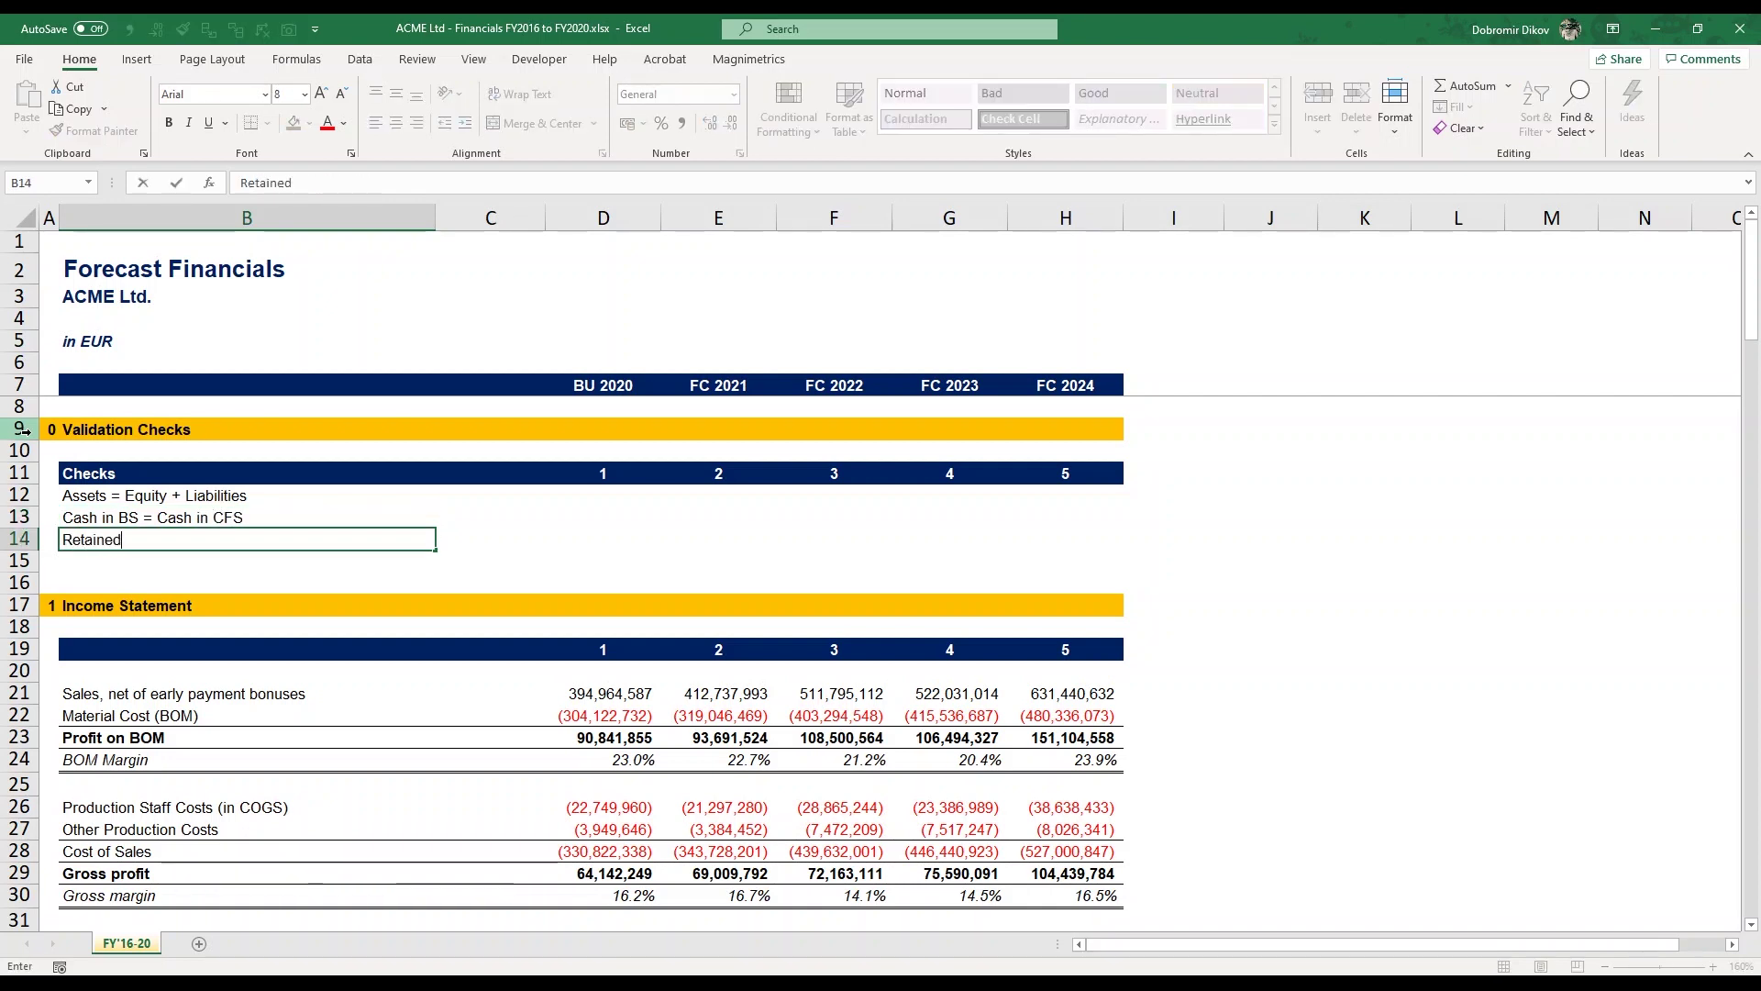
type(" Earnings Reconciliation")
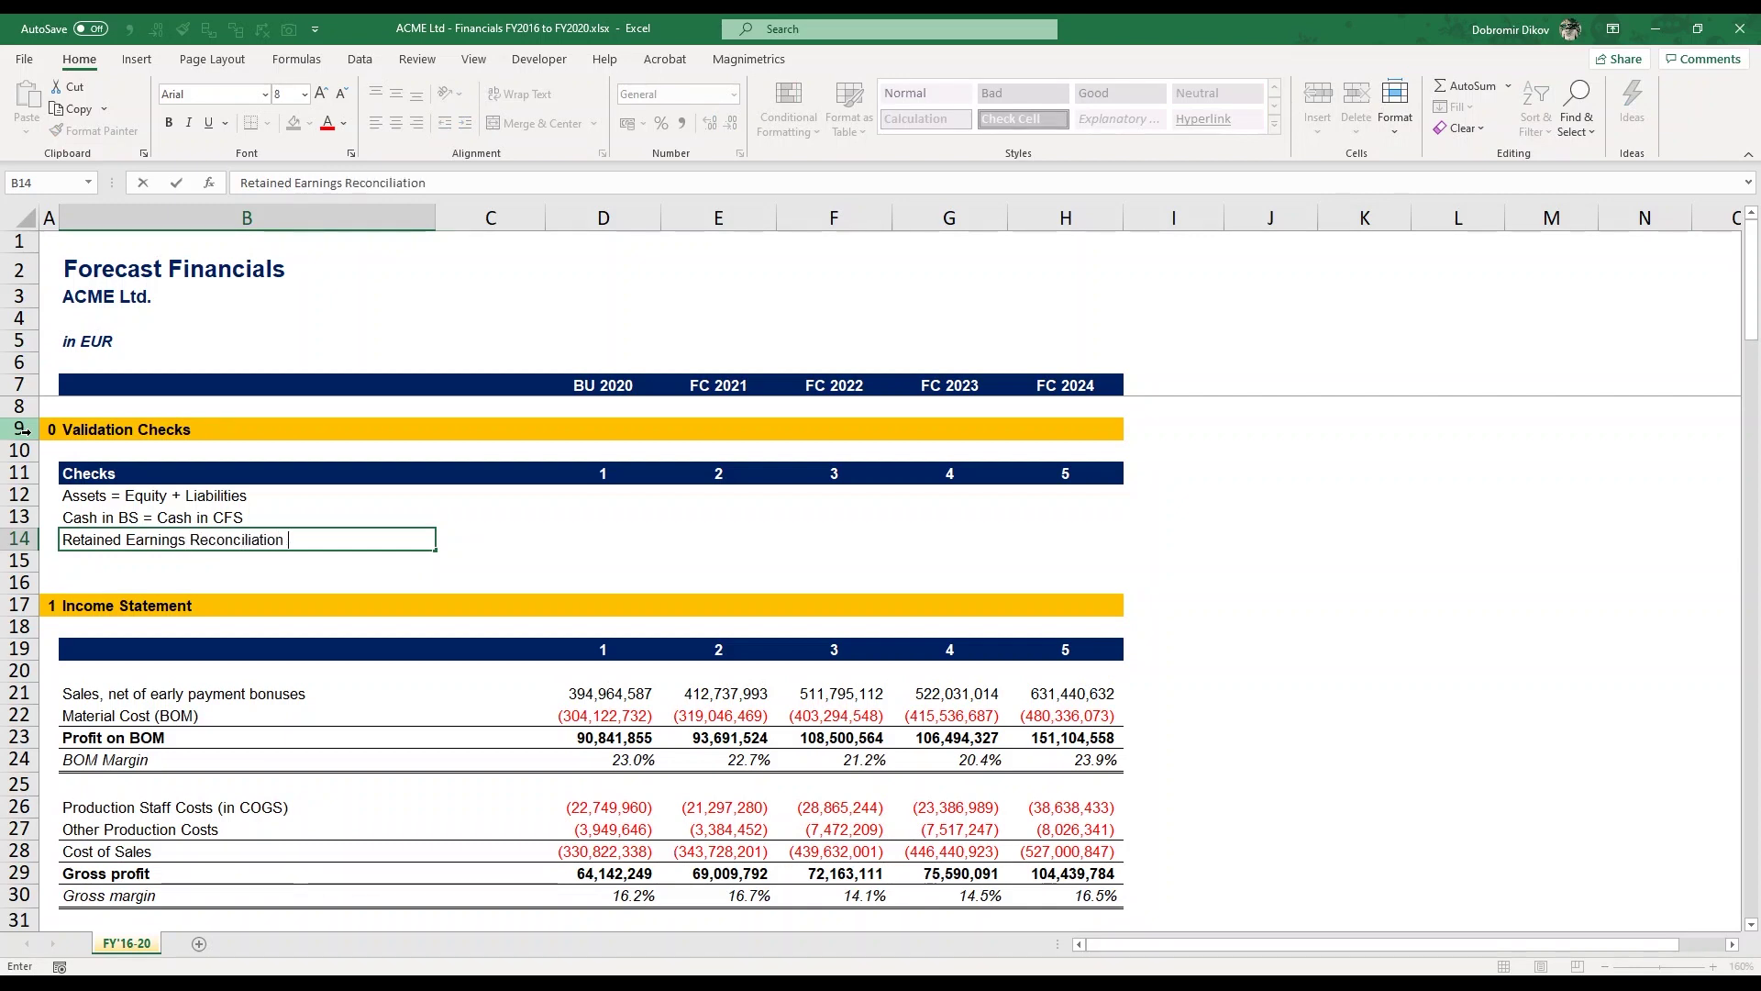
type(" to IS")
key("Return")
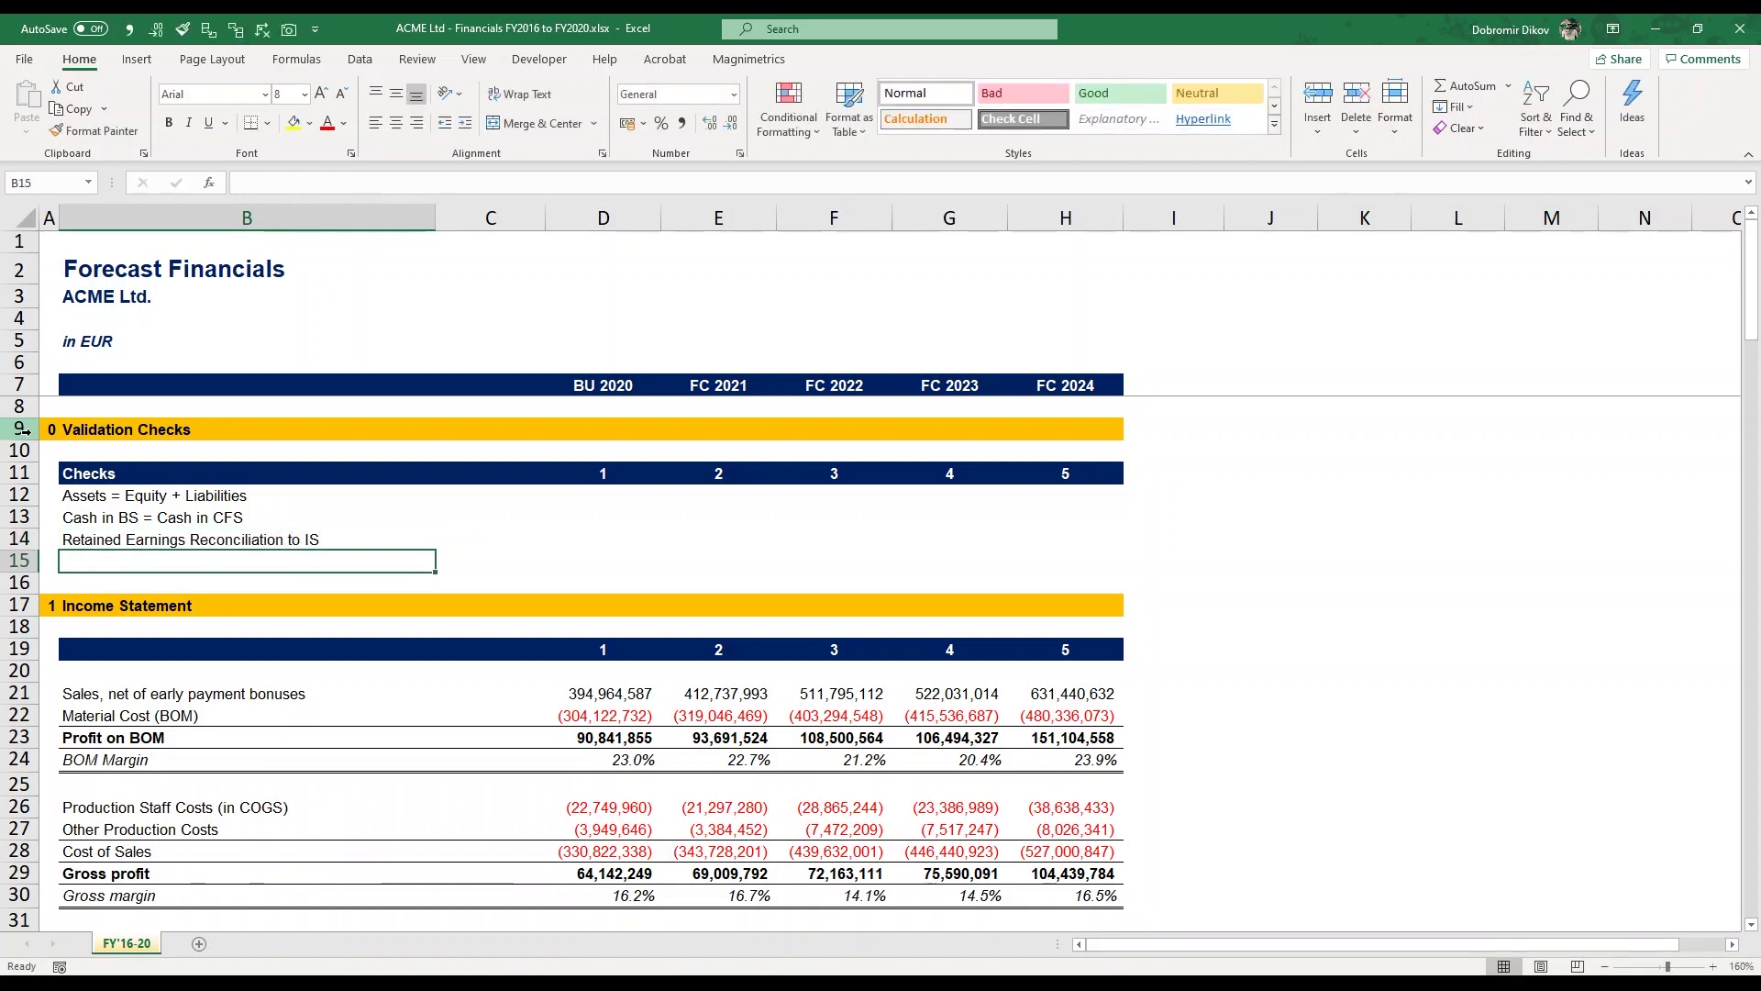
Step: Add the Validation check label in B15 and select along row 15
type("Validation ch")
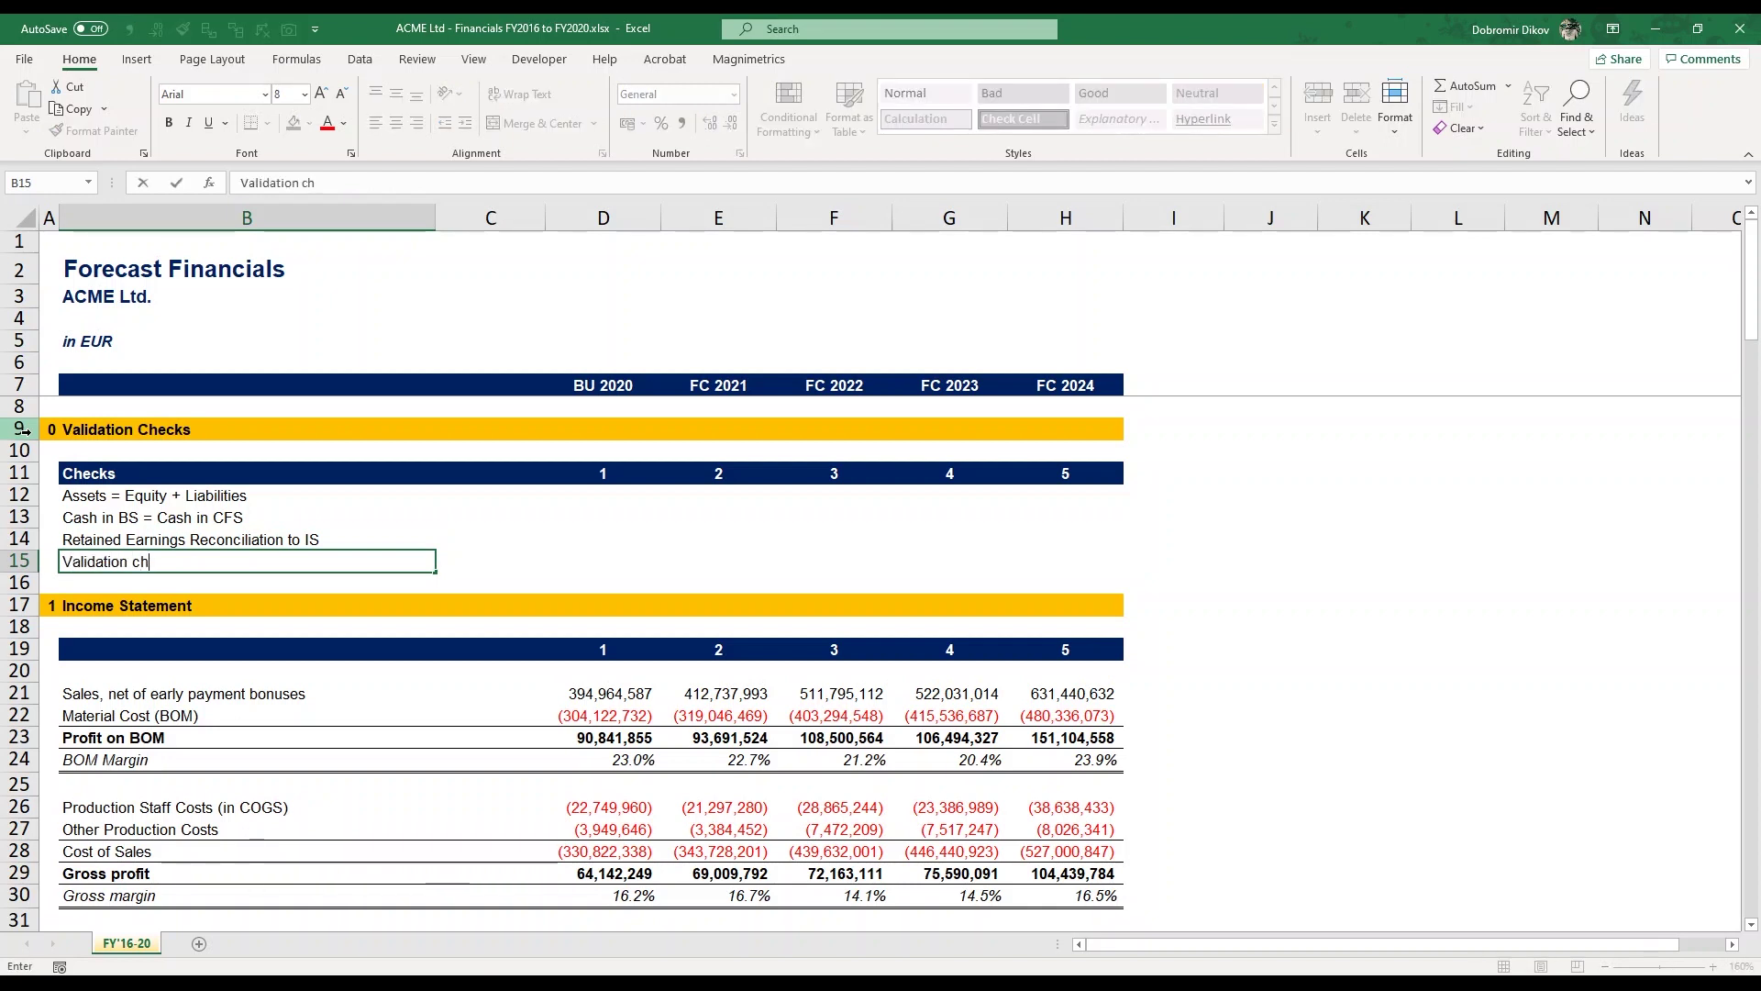
type("eck")
key("Return")
key("Up")
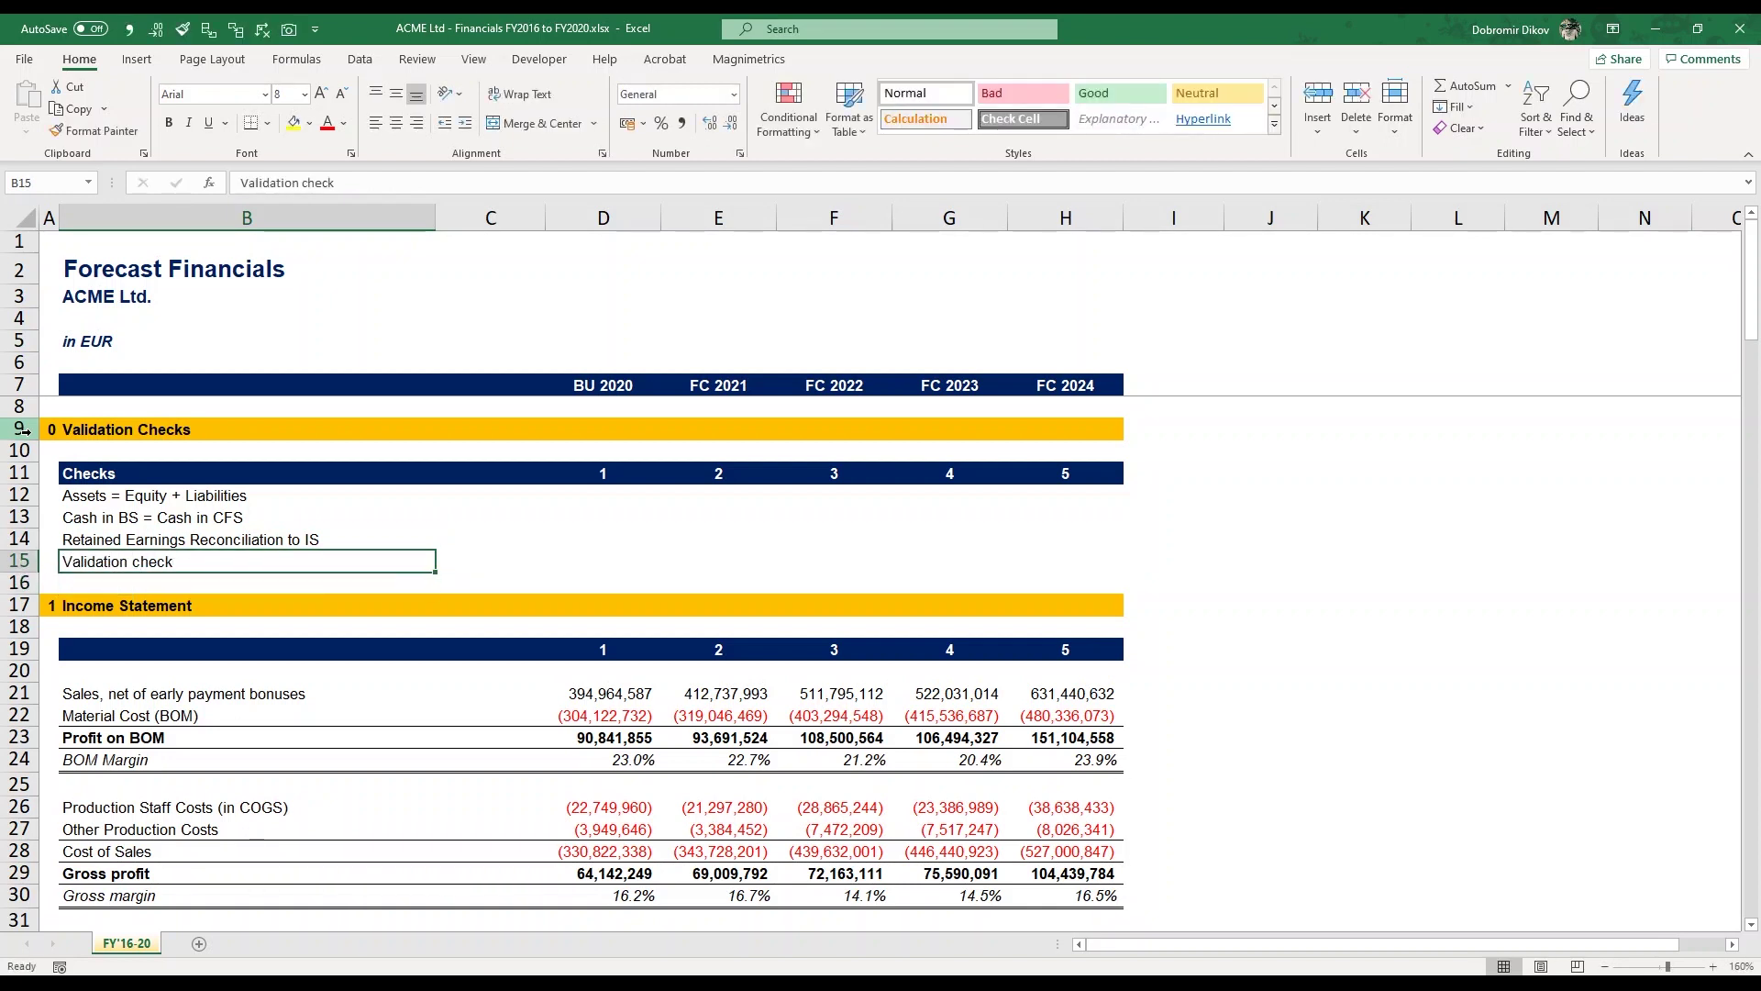
key("shift+Right")
key("shift+Right")
key("shift+Right")
key("shift+Right")
key("shift+Right")
key("shift+Right")
key("ctrl+b")
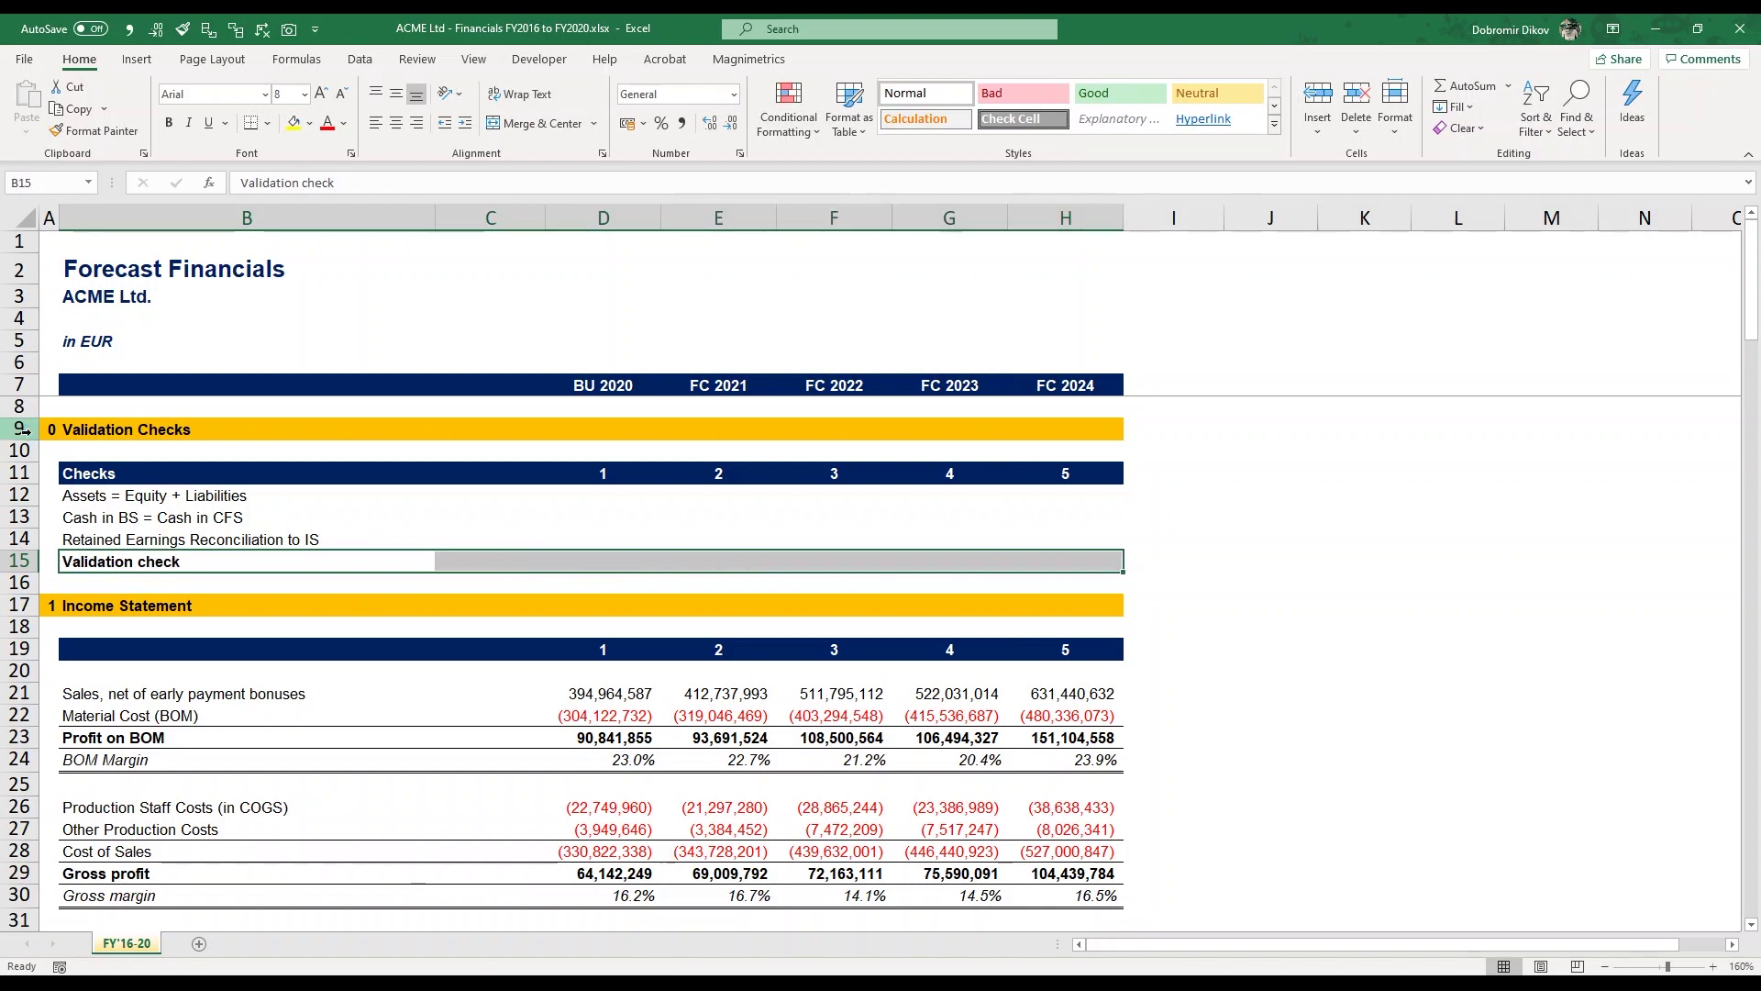
left_click(456, 359)
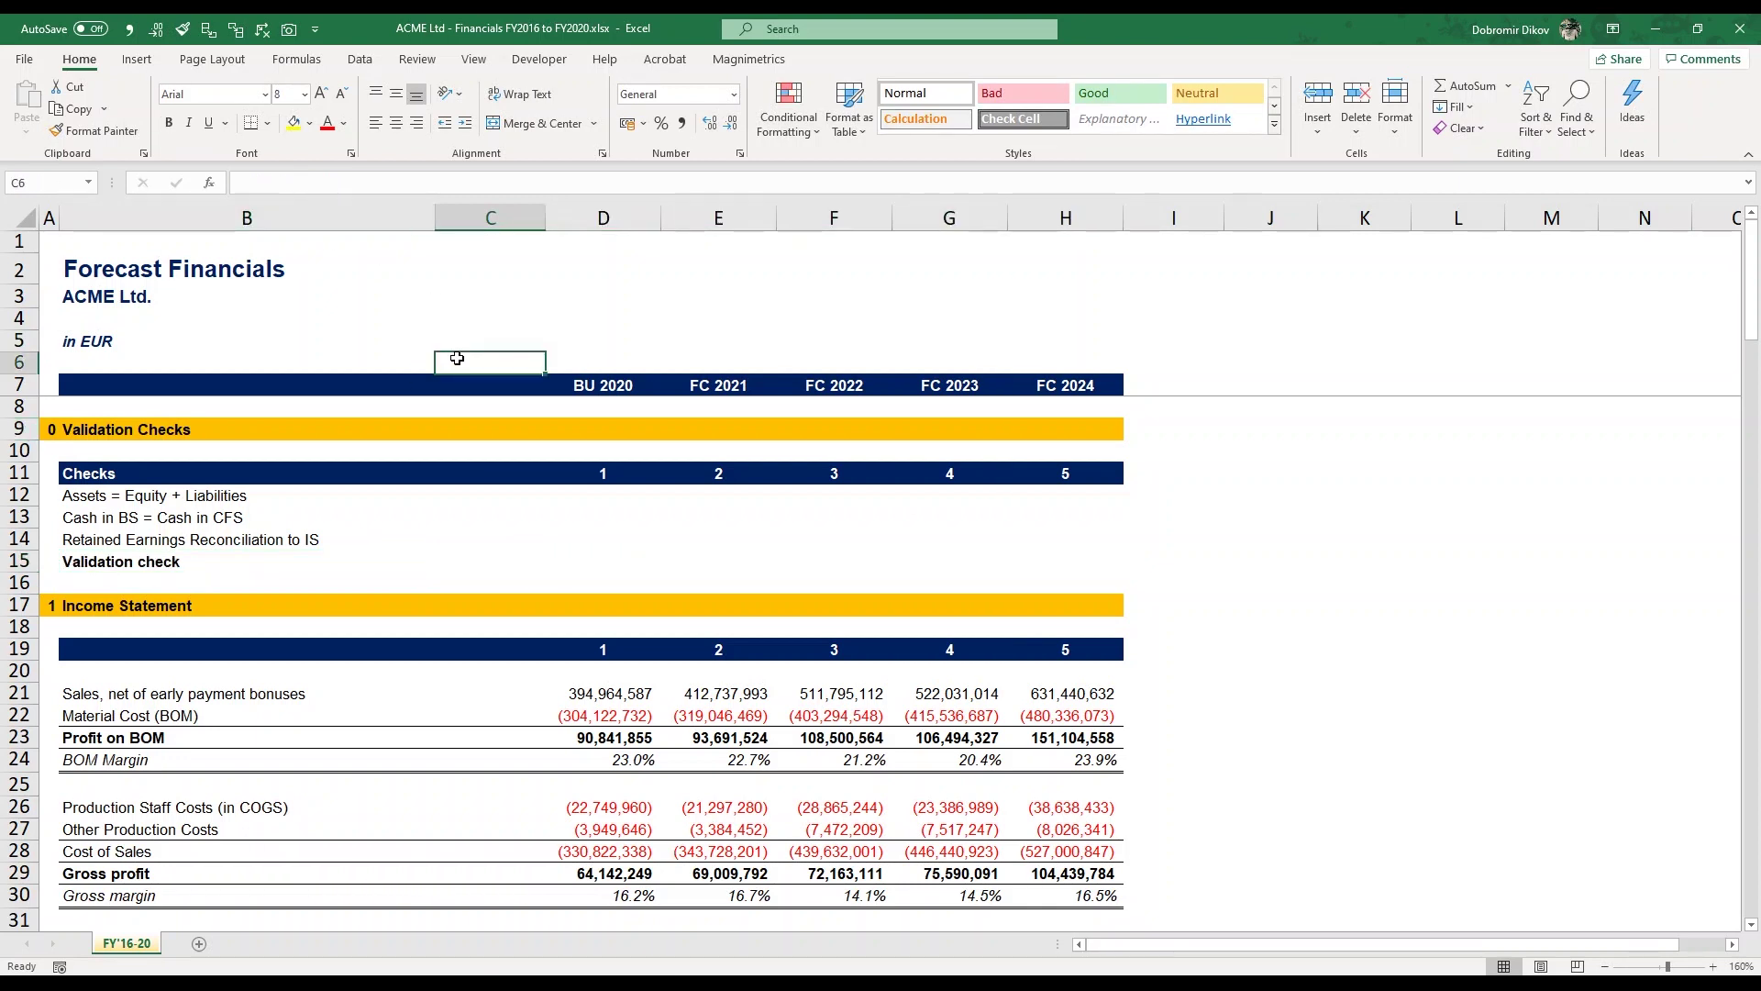
type("Validatio")
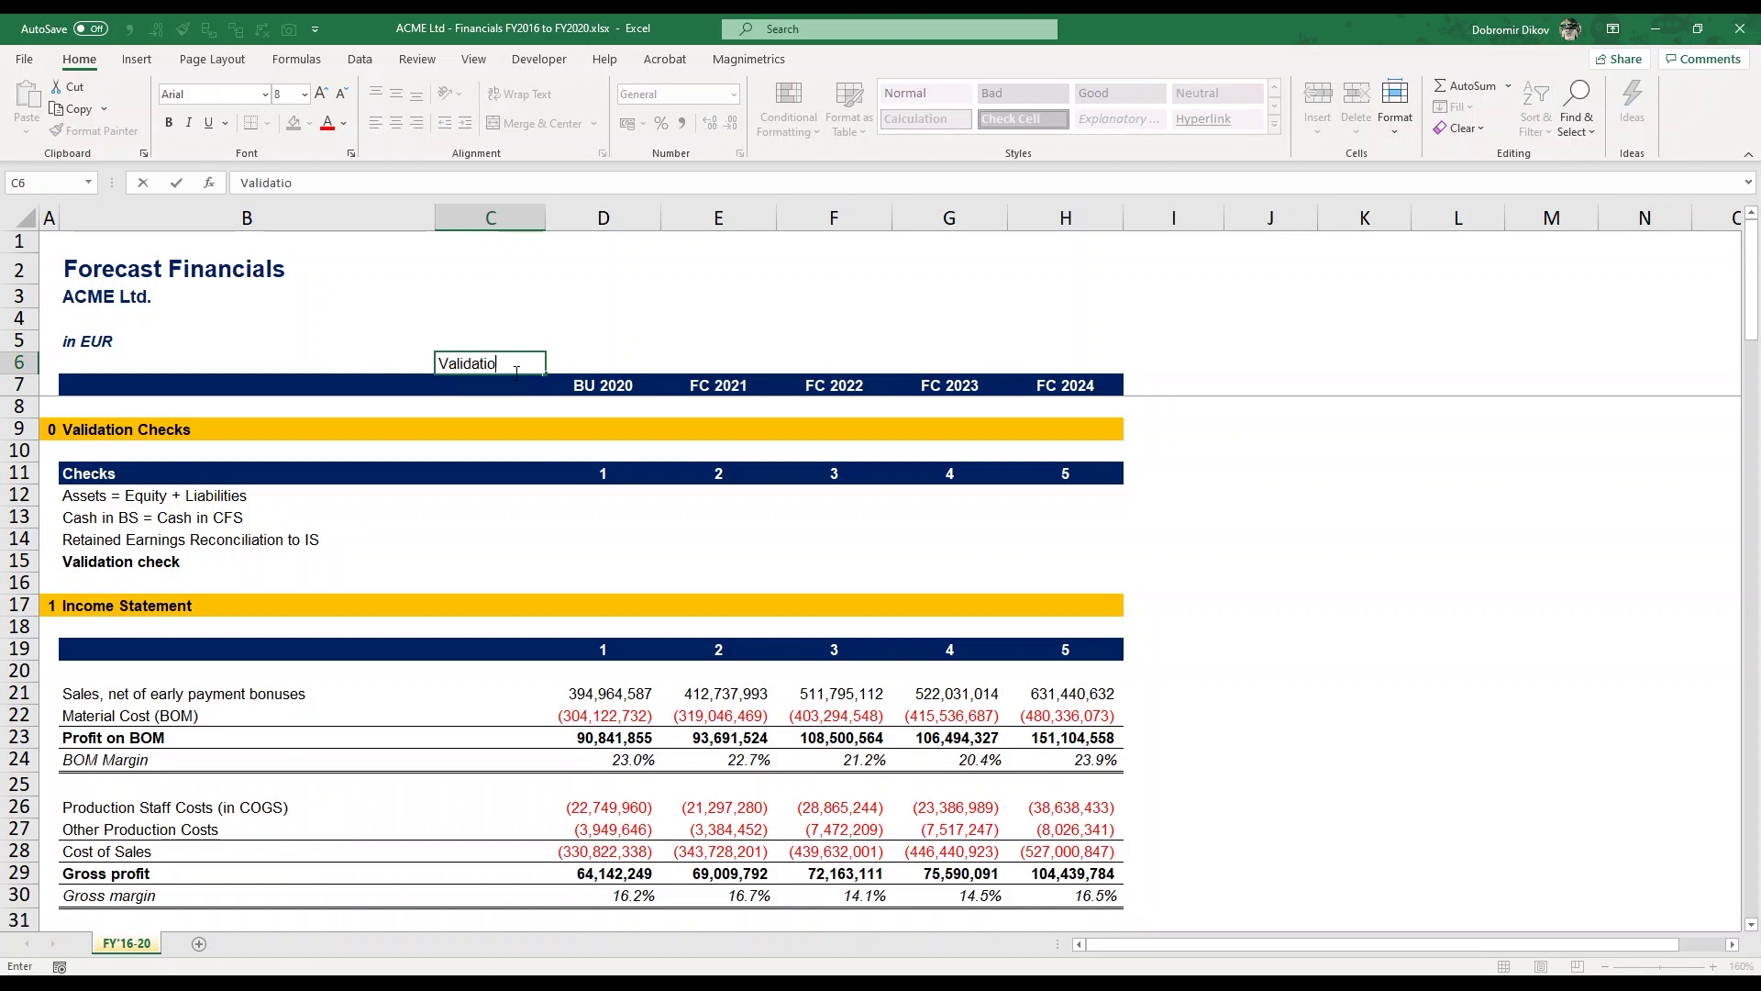
type("n")
key("Return")
key("Up")
key("ctrl+b")
key("Right")
key("Right")
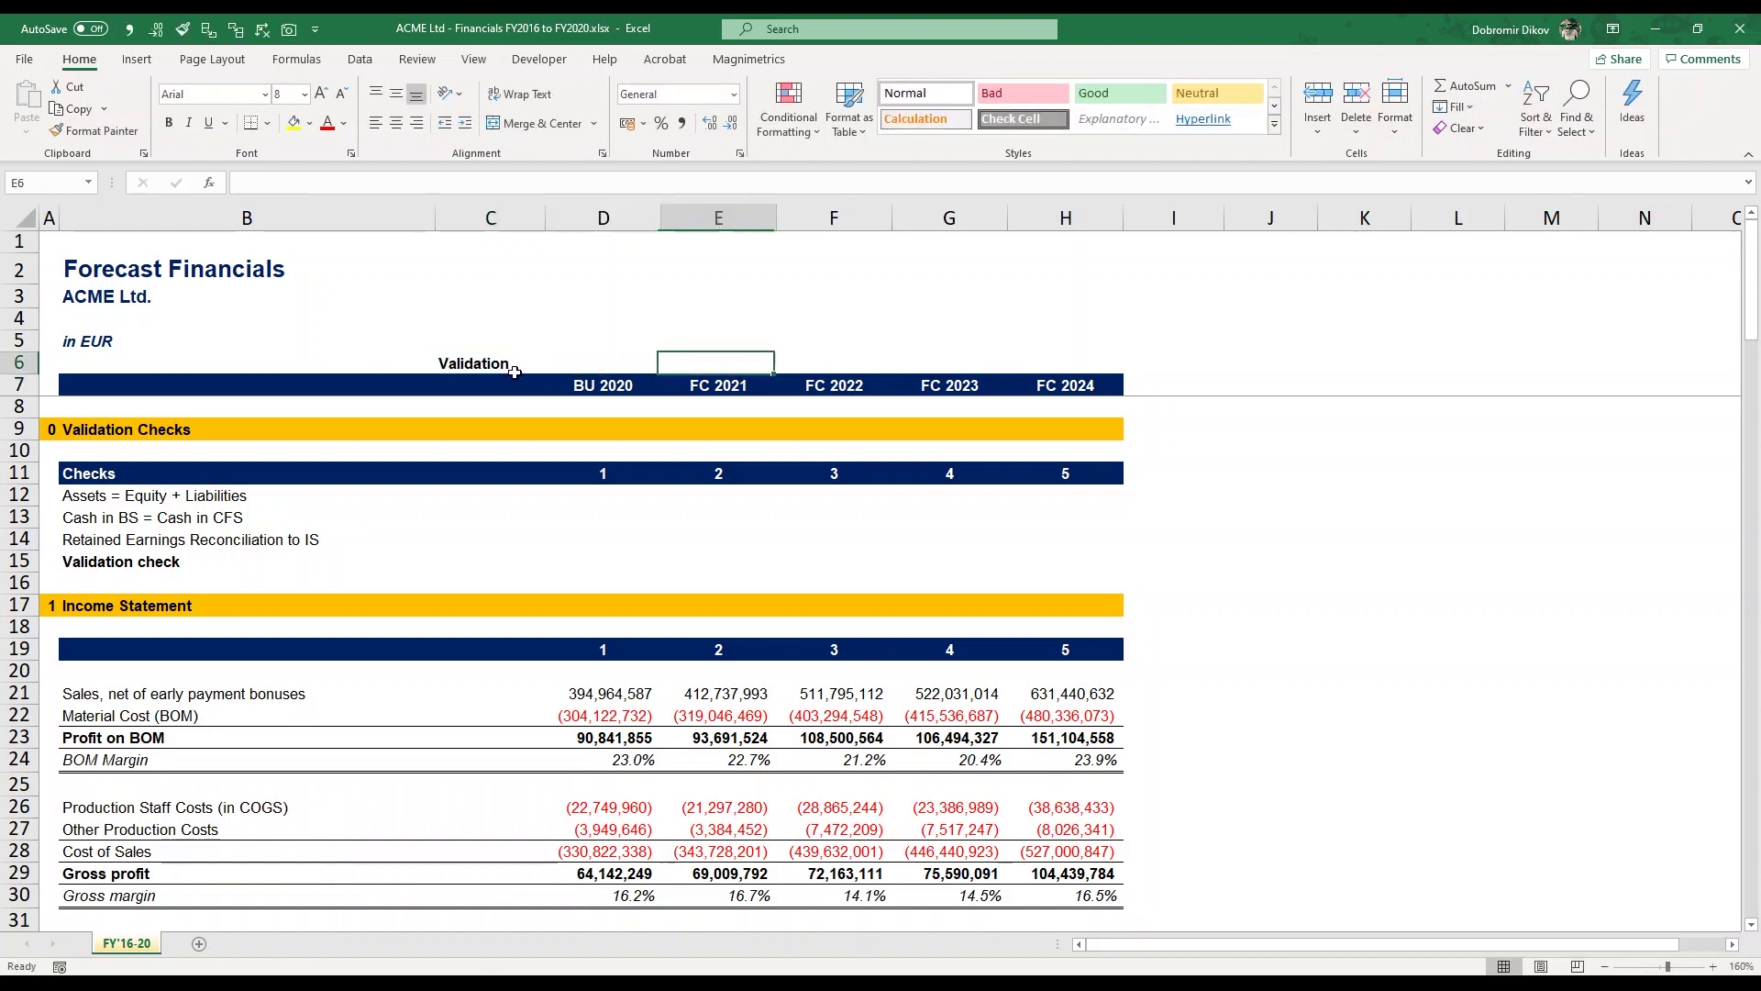
key("Right")
key("Right")
key("Right")
key("Left")
key("Left")
key("Left")
key("Left")
key("Right")
key("Right")
key("Right")
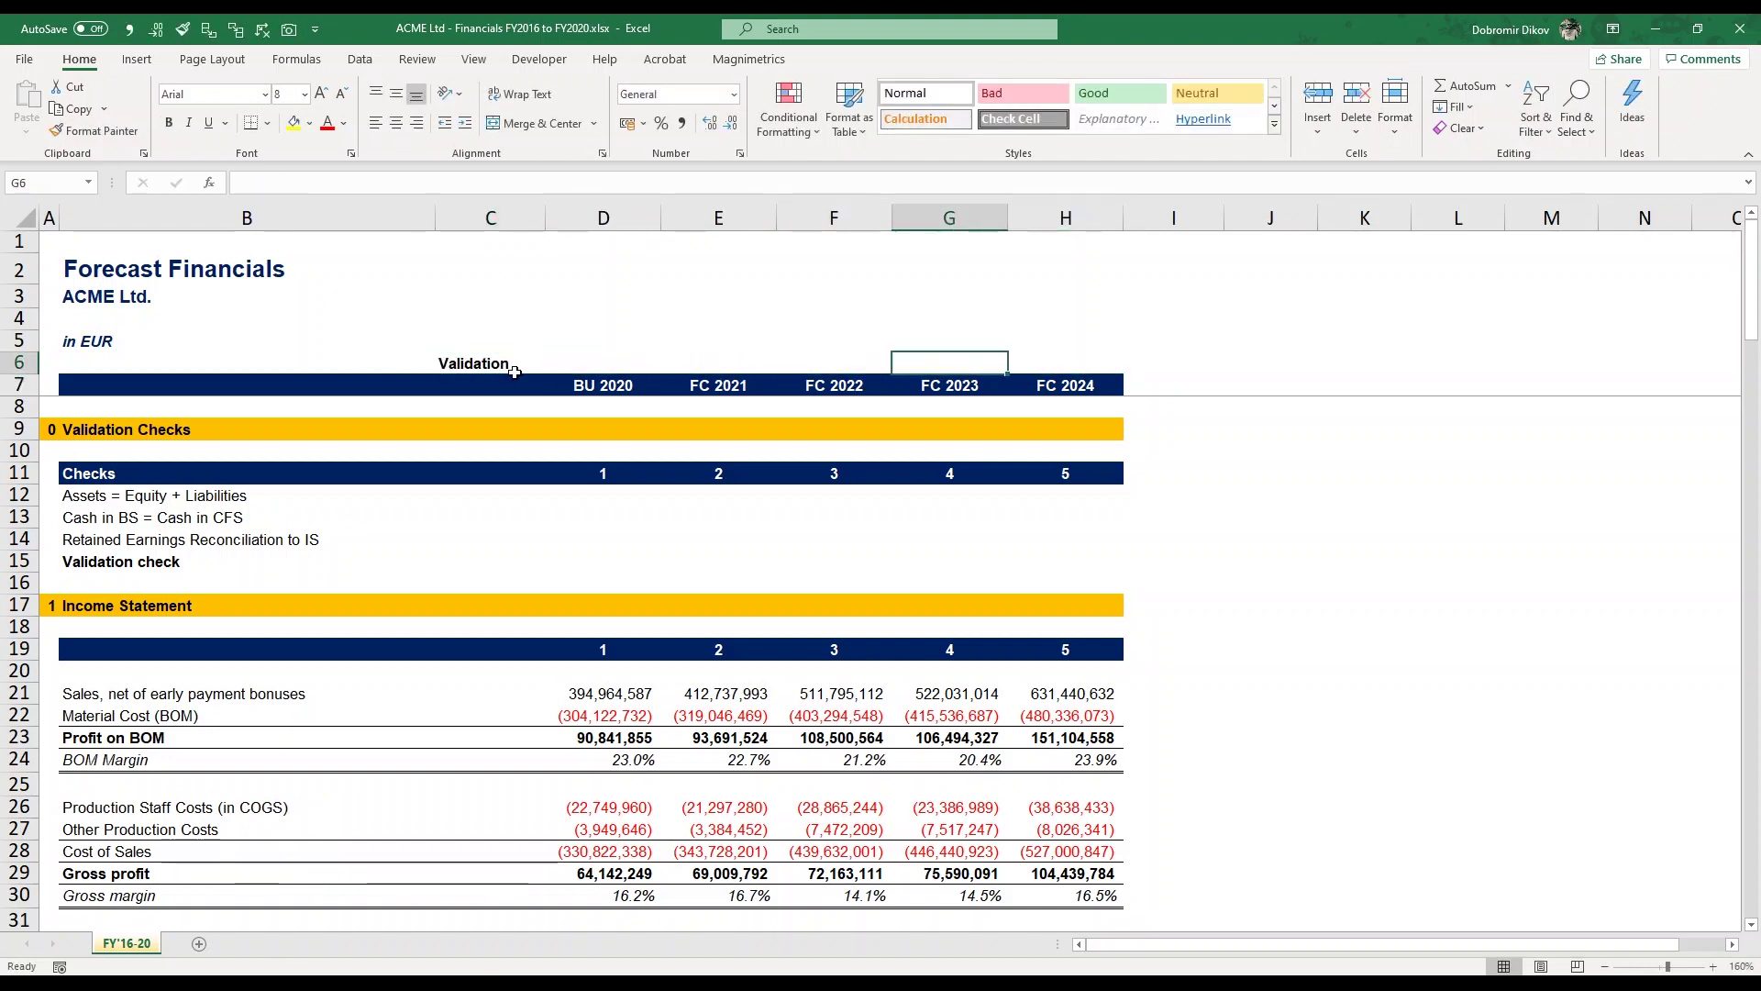
key("Left")
key("Left")
key("Left")
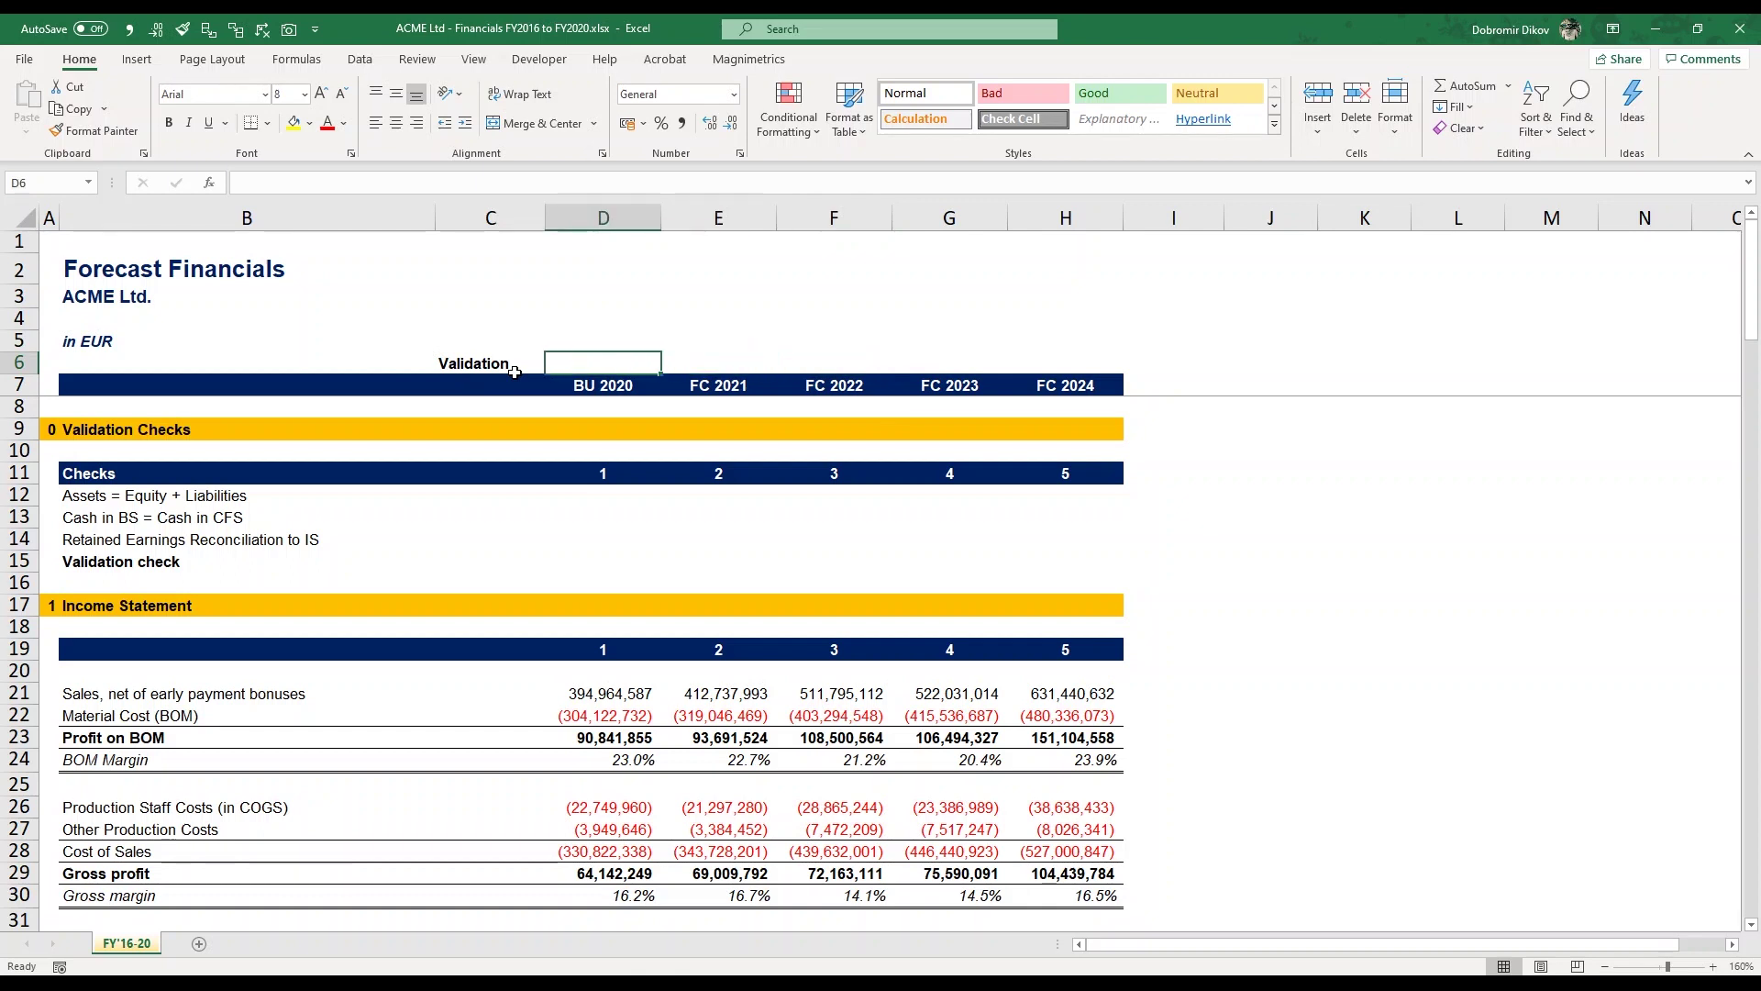
key("Down")
key("Down")
key("Down")
key("Down")
key("Down")
key("Down")
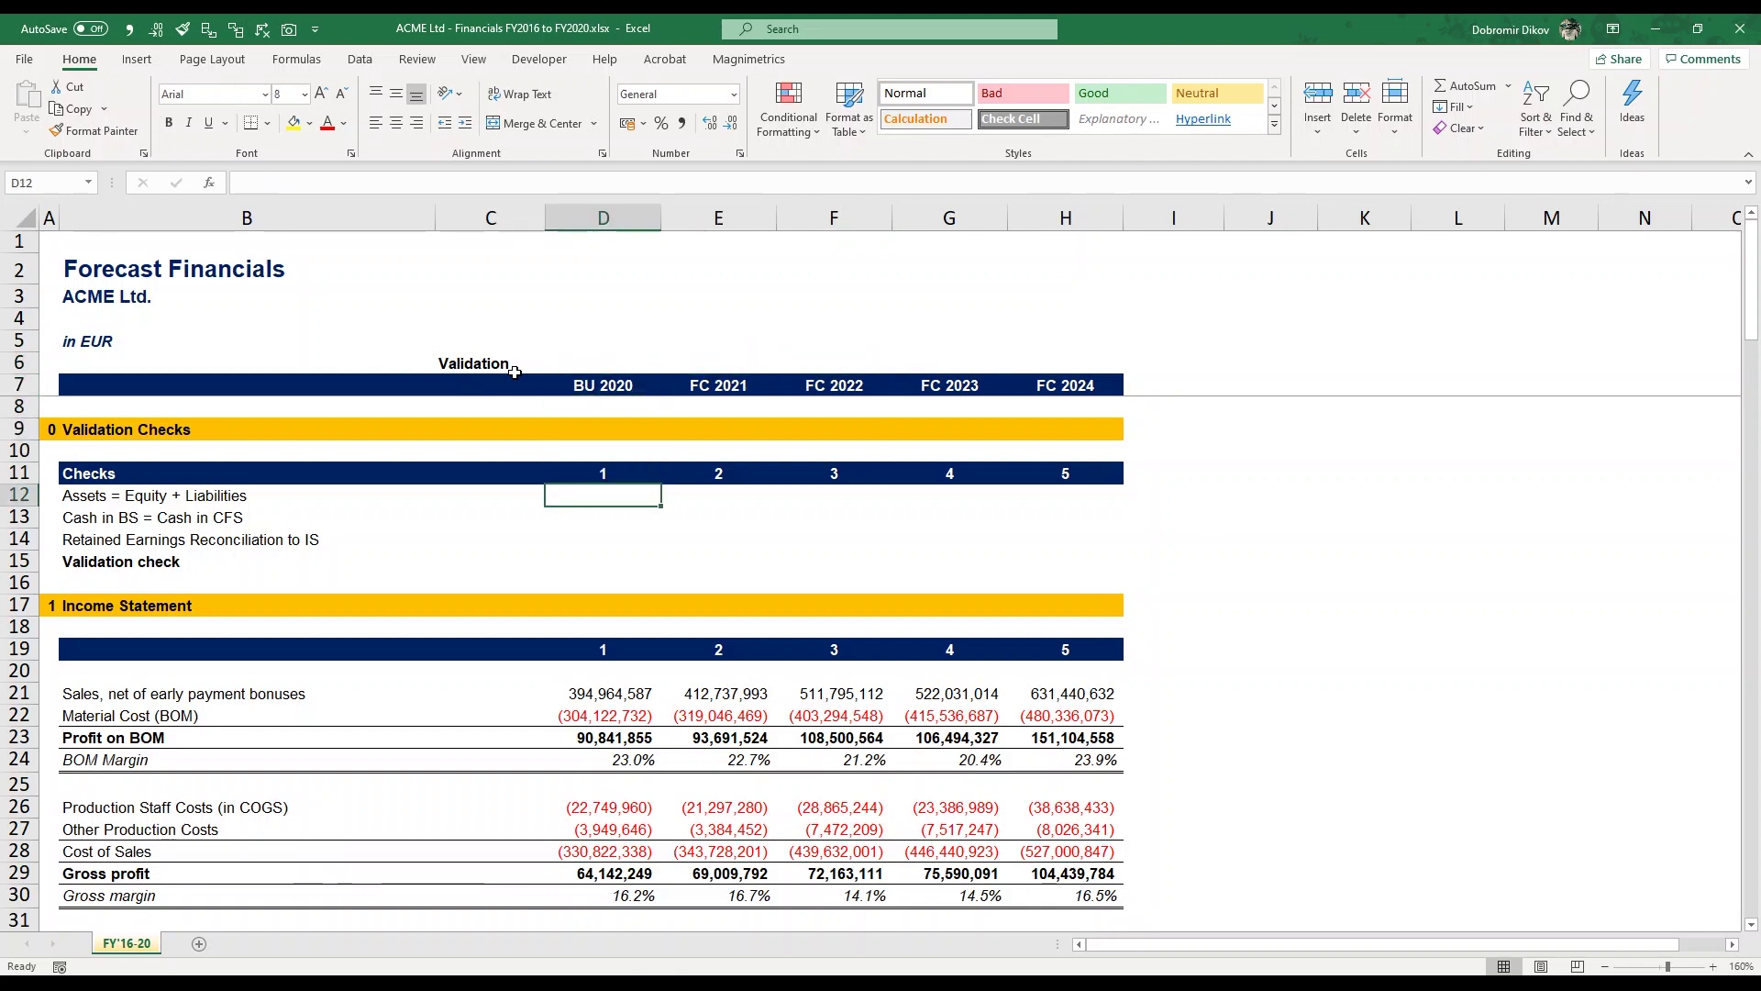
key("Left")
key("Left")
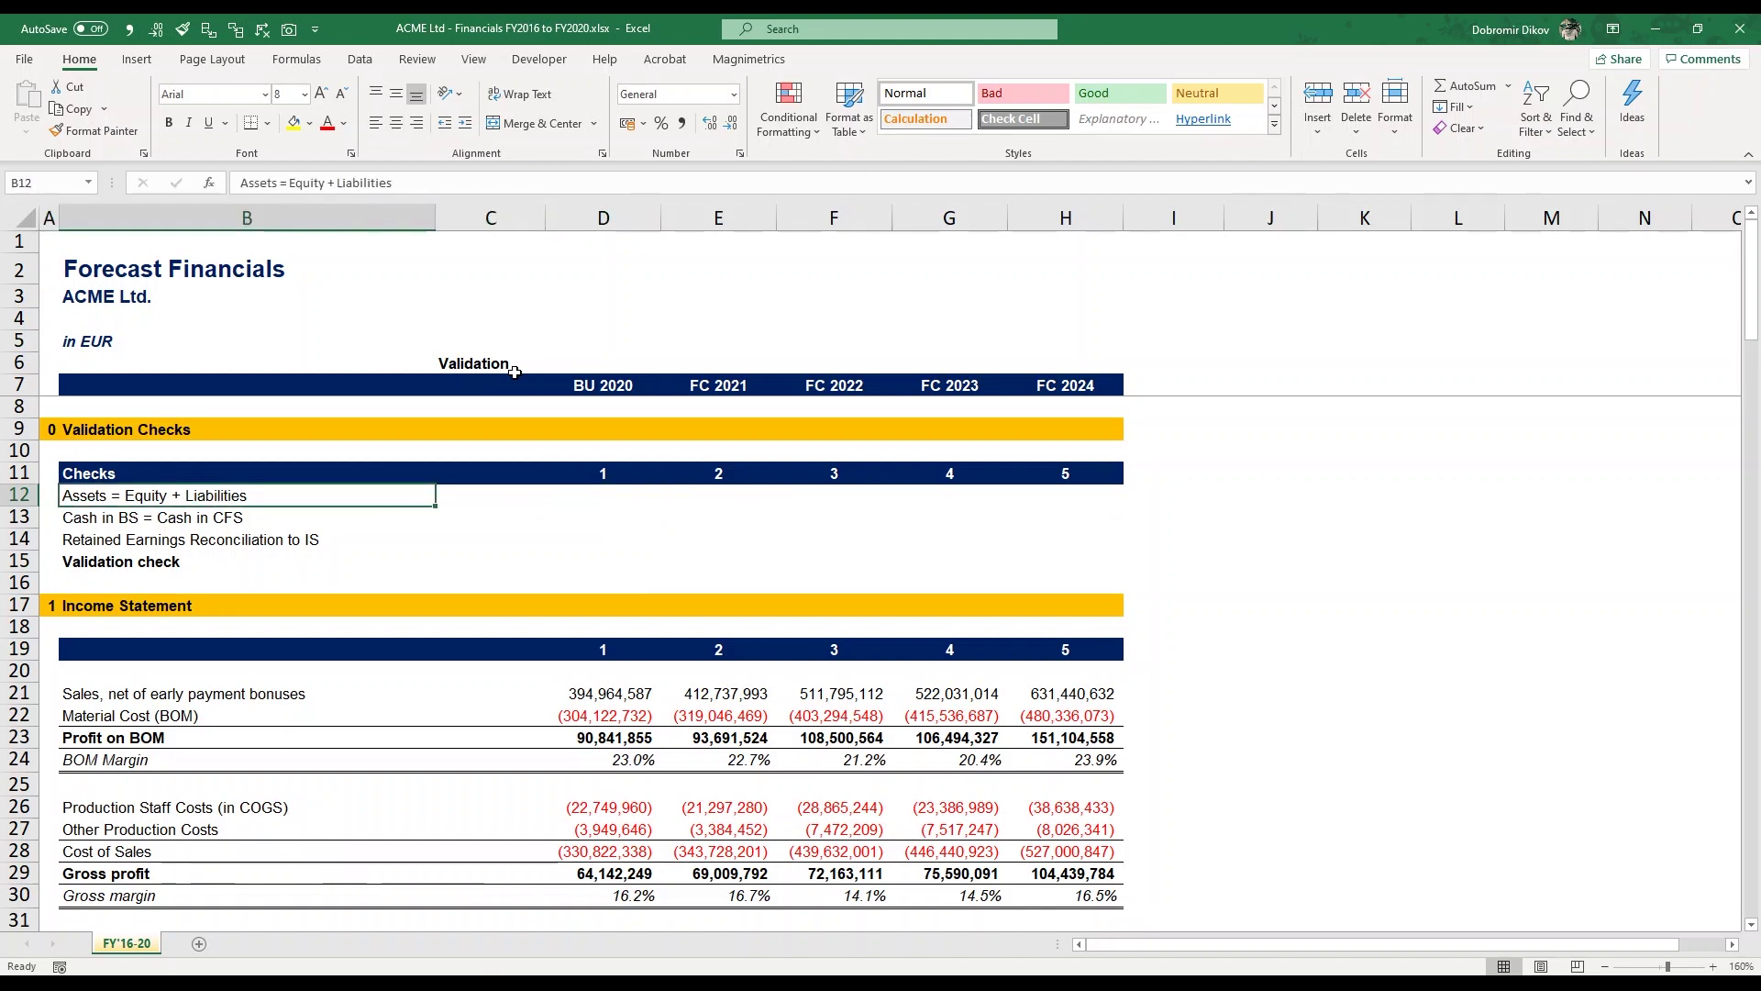
key("Right")
key("Right")
key("Right")
key("Left")
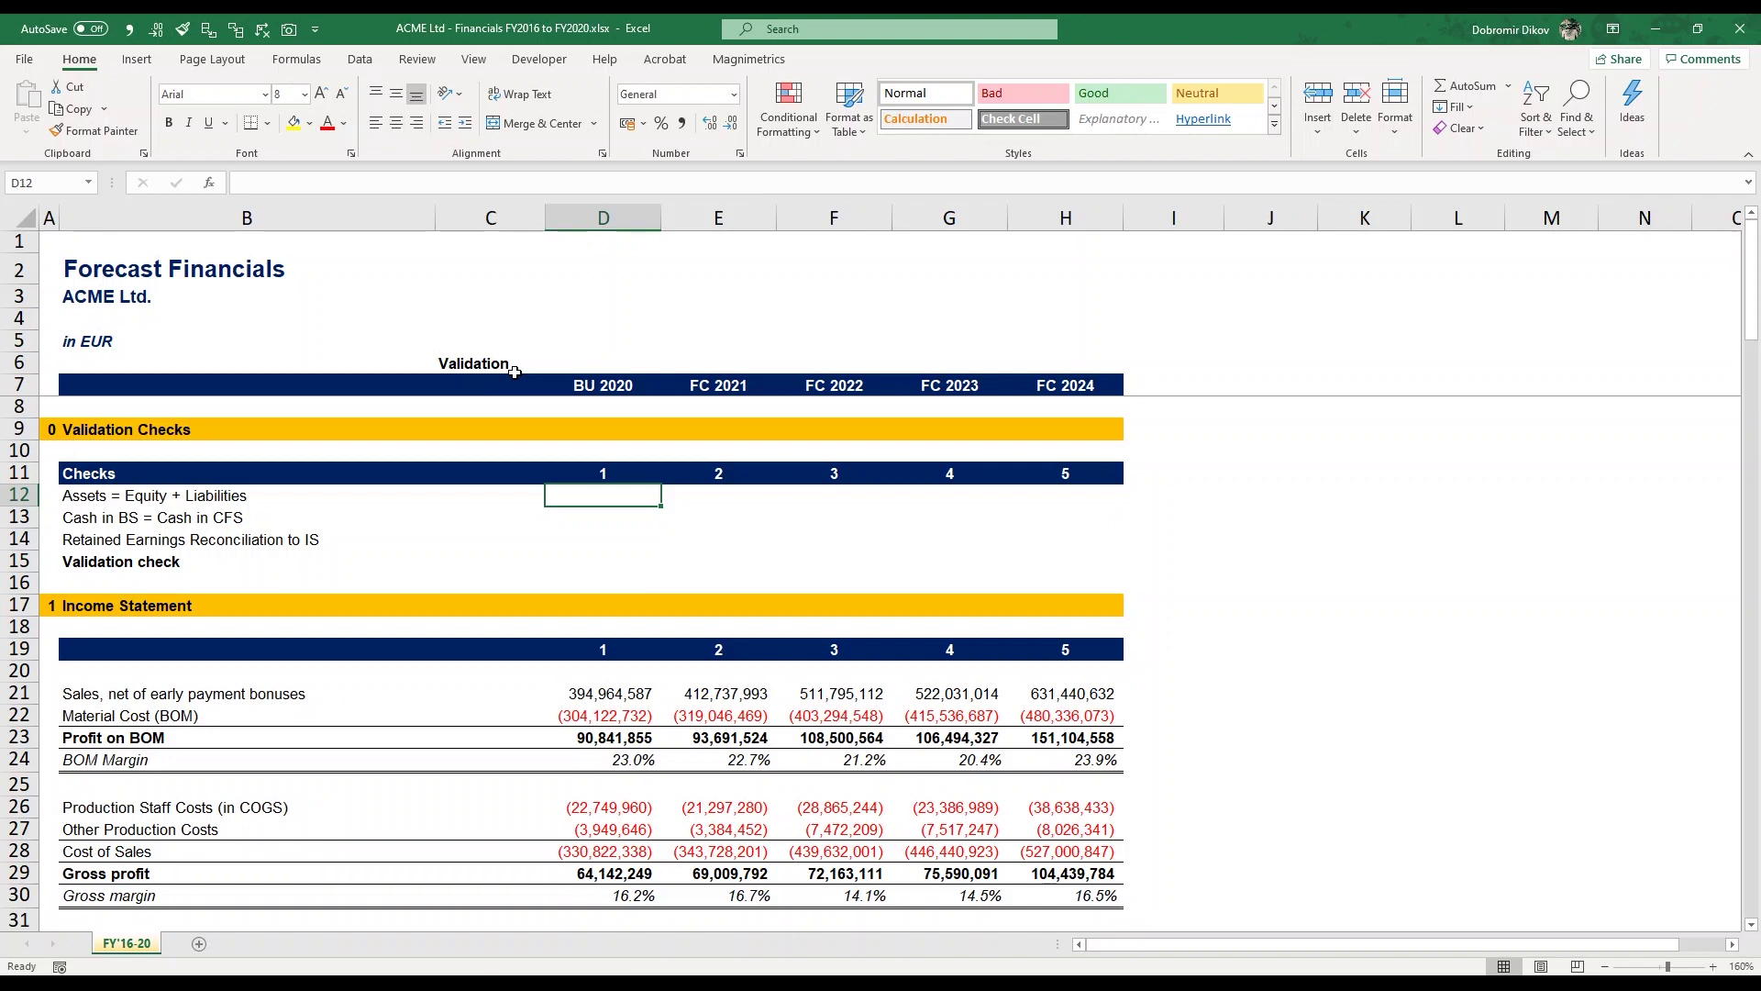
key("Down")
key("Down")
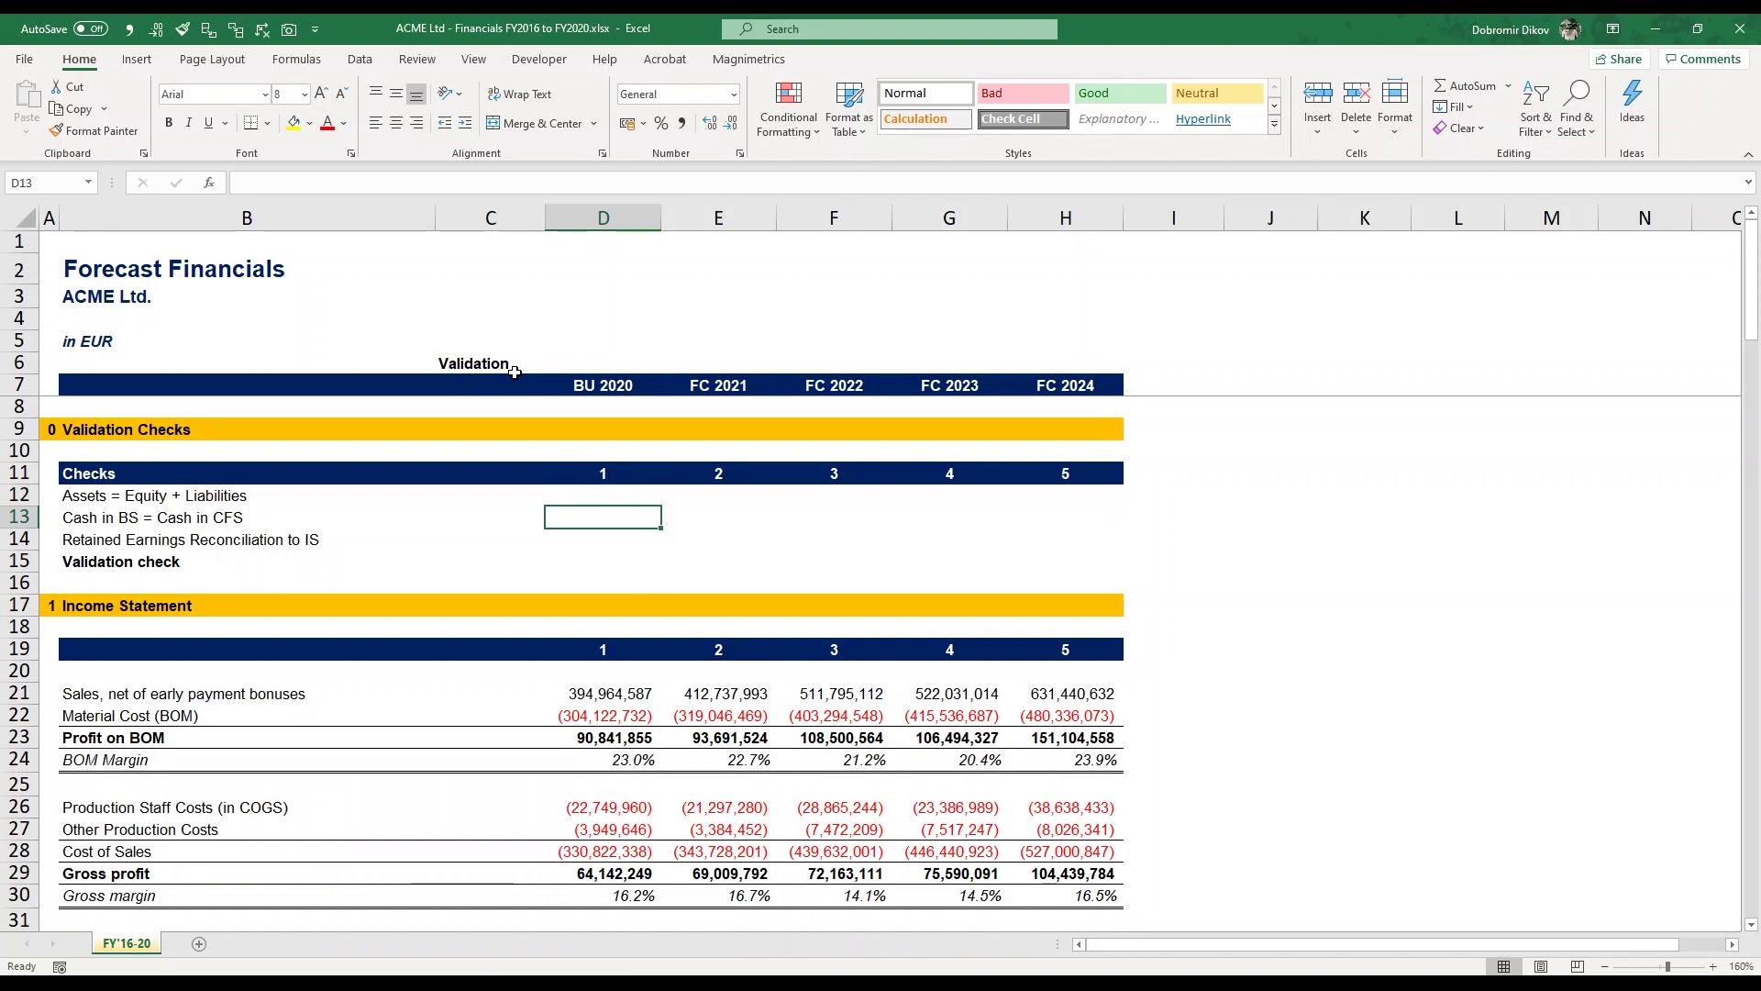
key("Up")
key("Up")
key("Down")
key("Down")
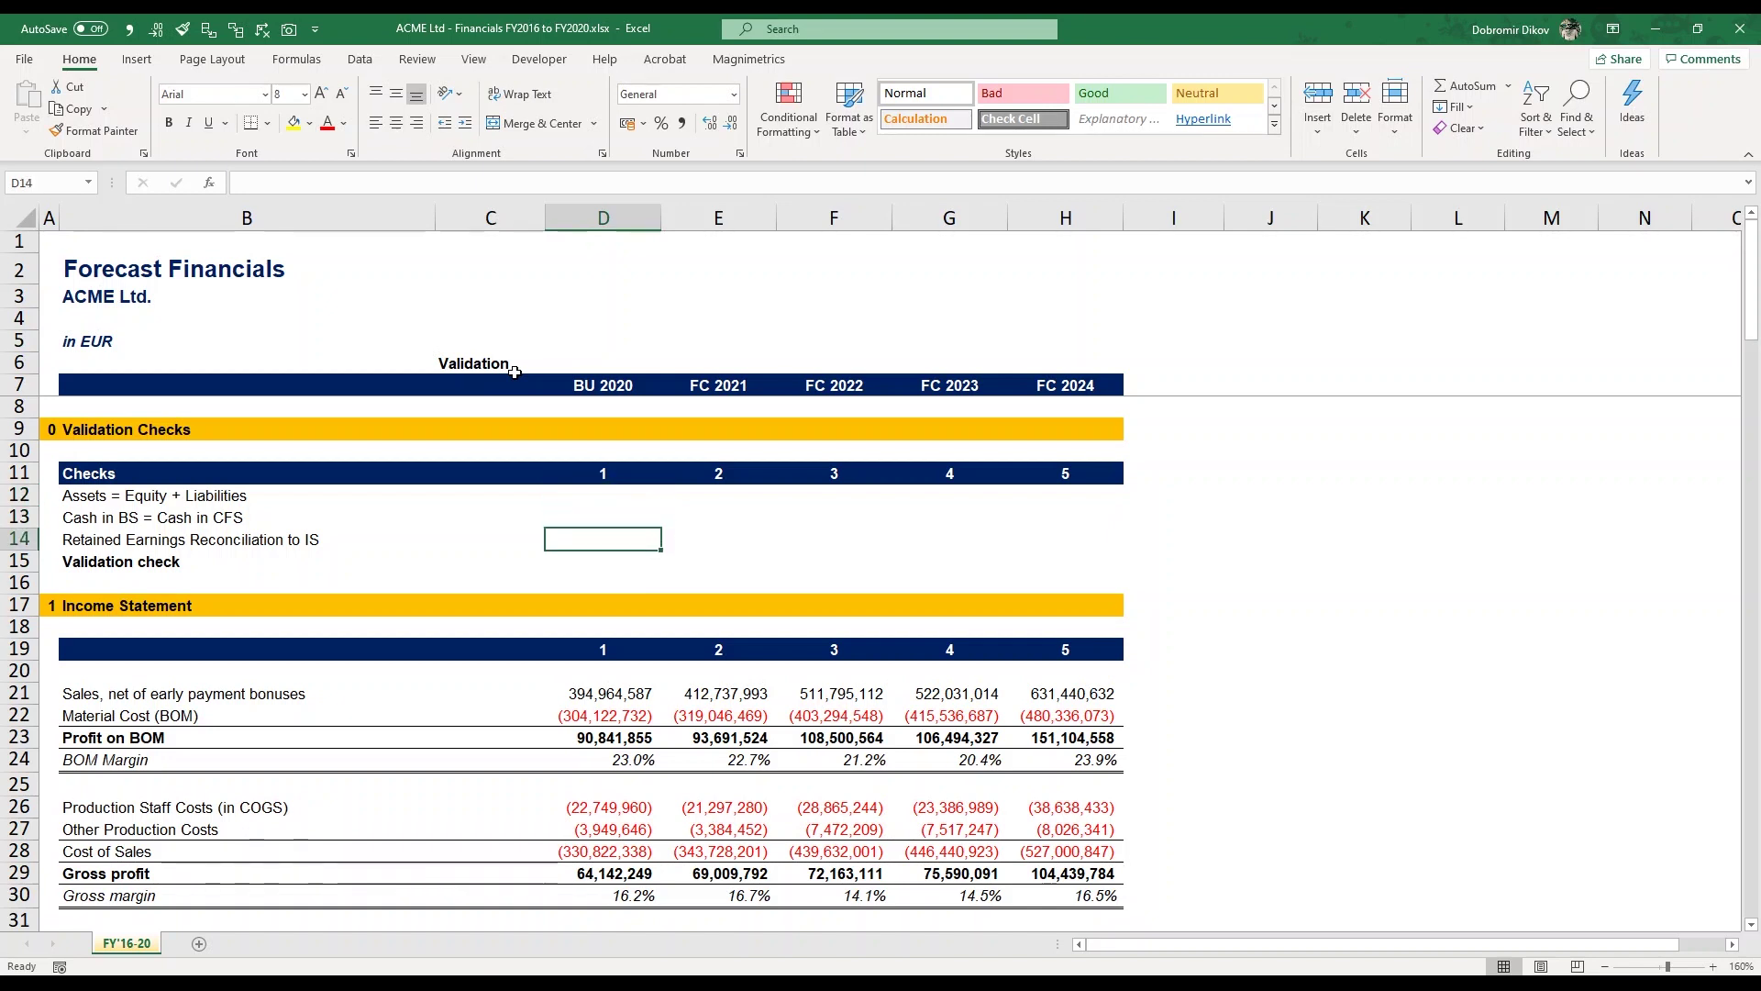
key("Up")
key("Up")
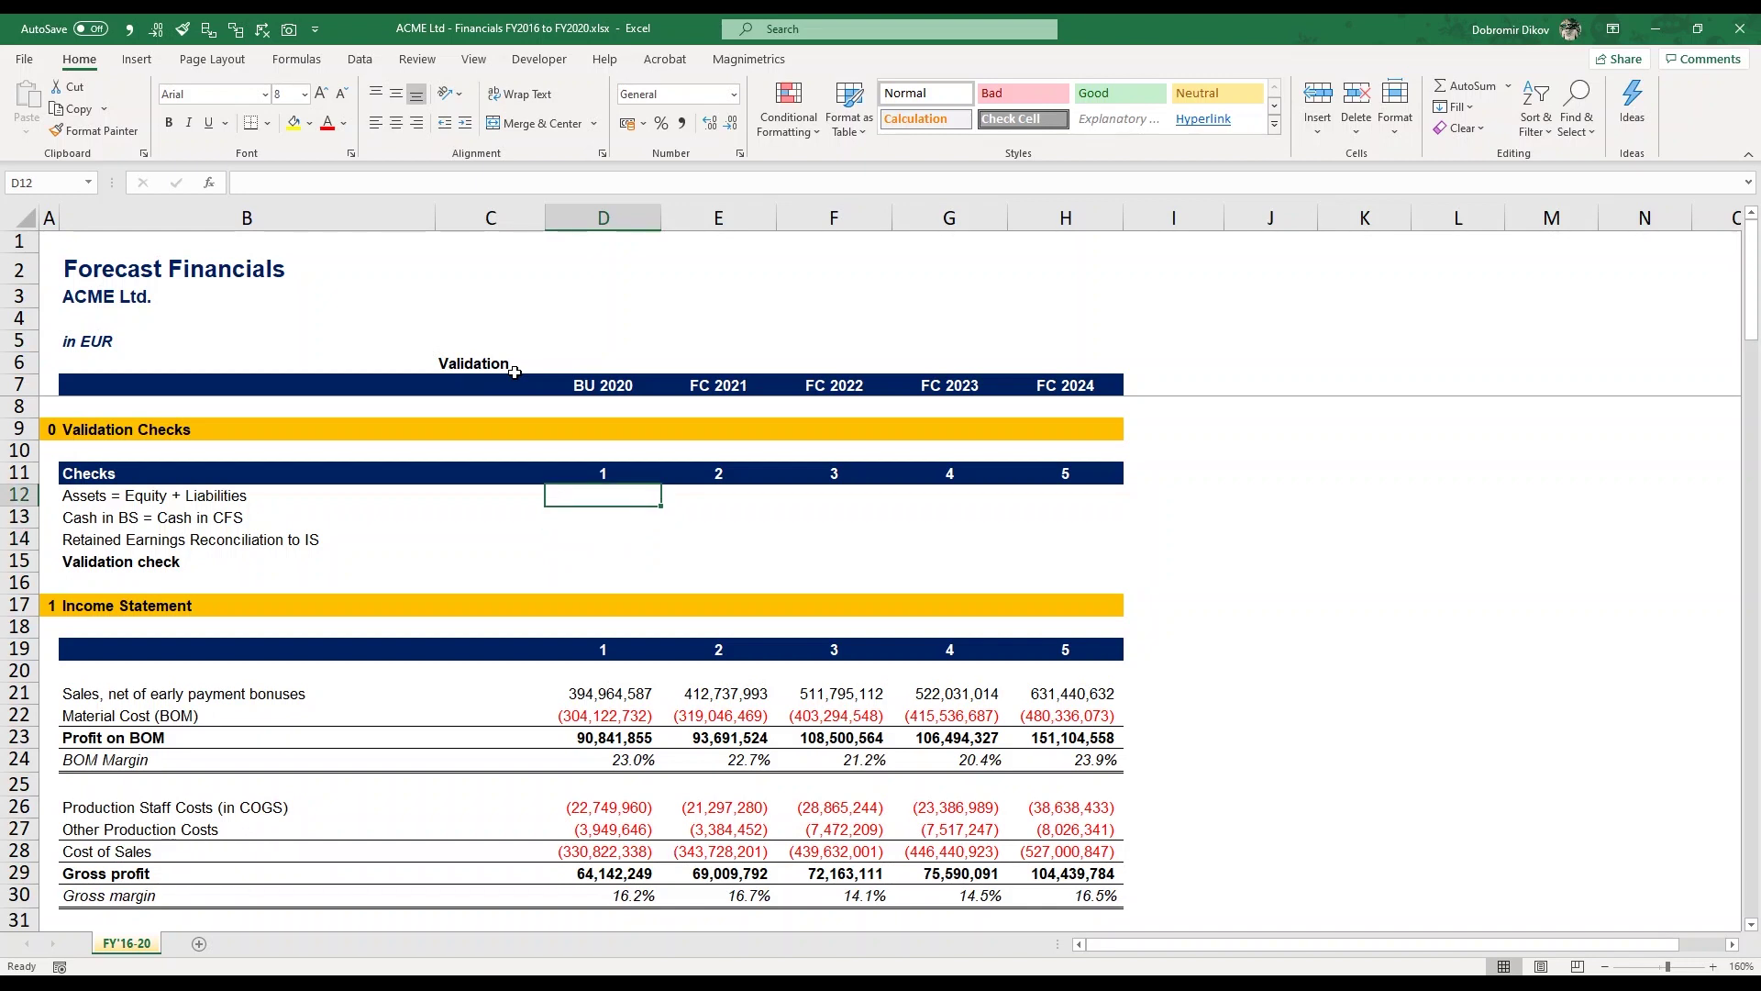
type("=")
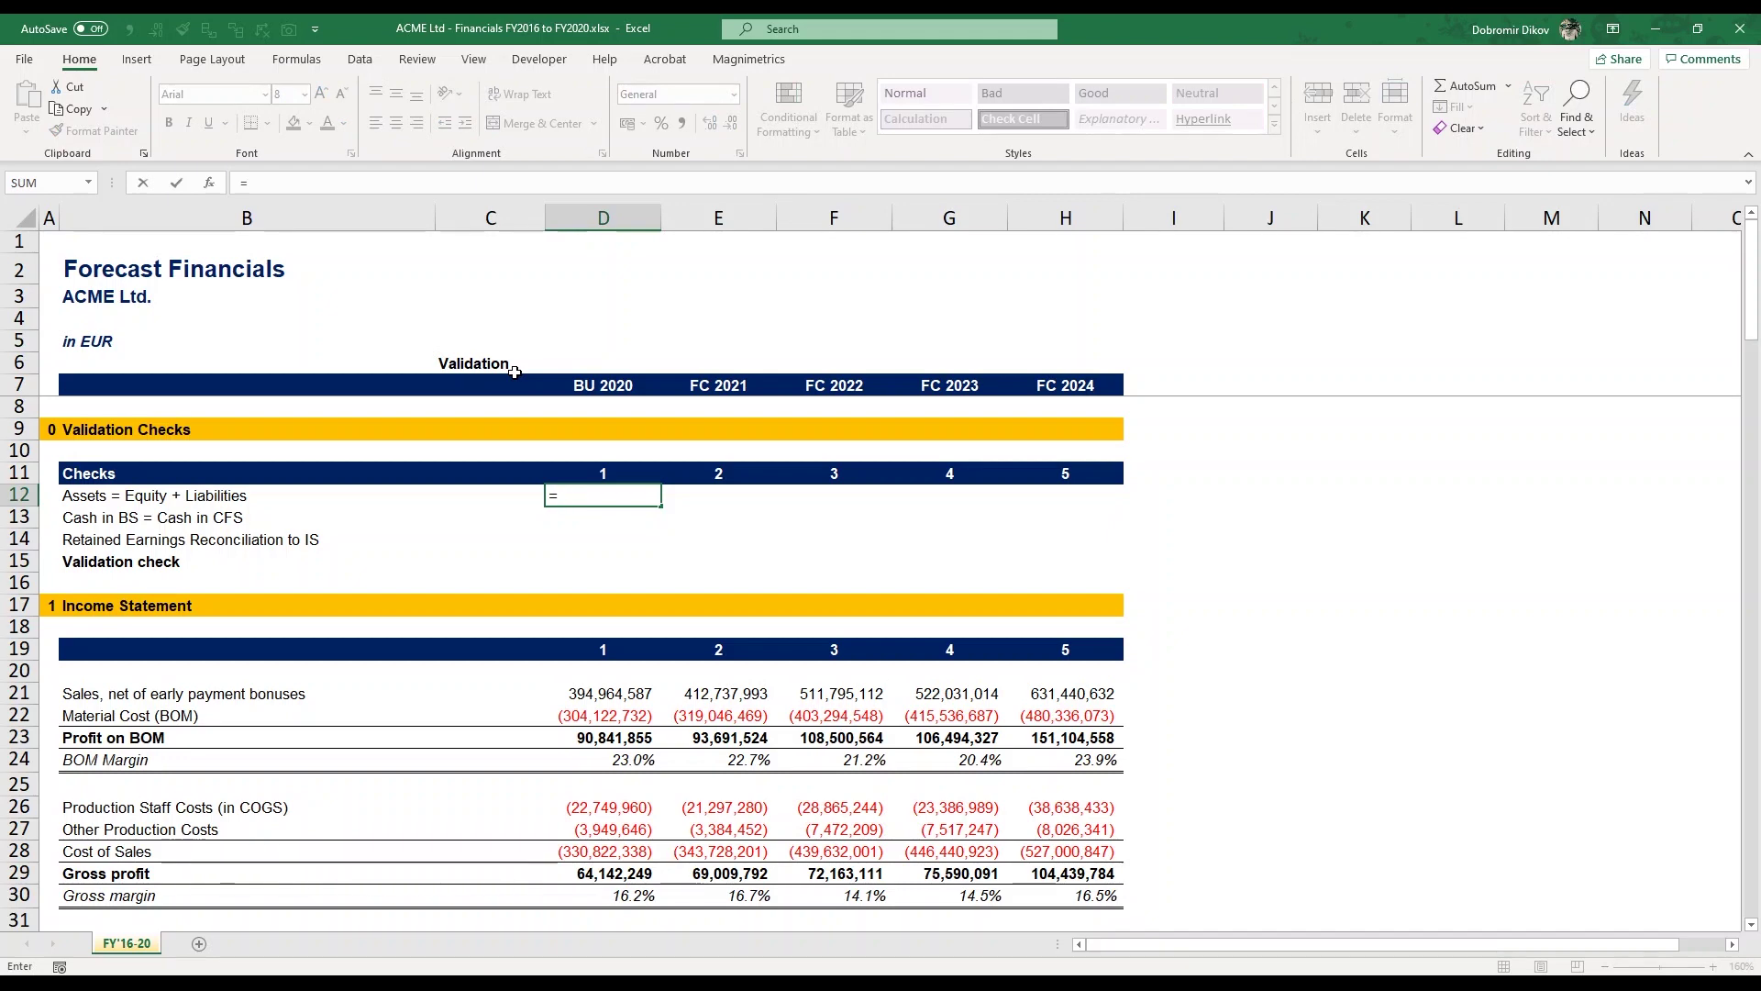
Step: Enter =IF(D95=0,1,0) in D12 to test the balance sheet check value
key("Escape")
scroll(620, 556, "down", 20)
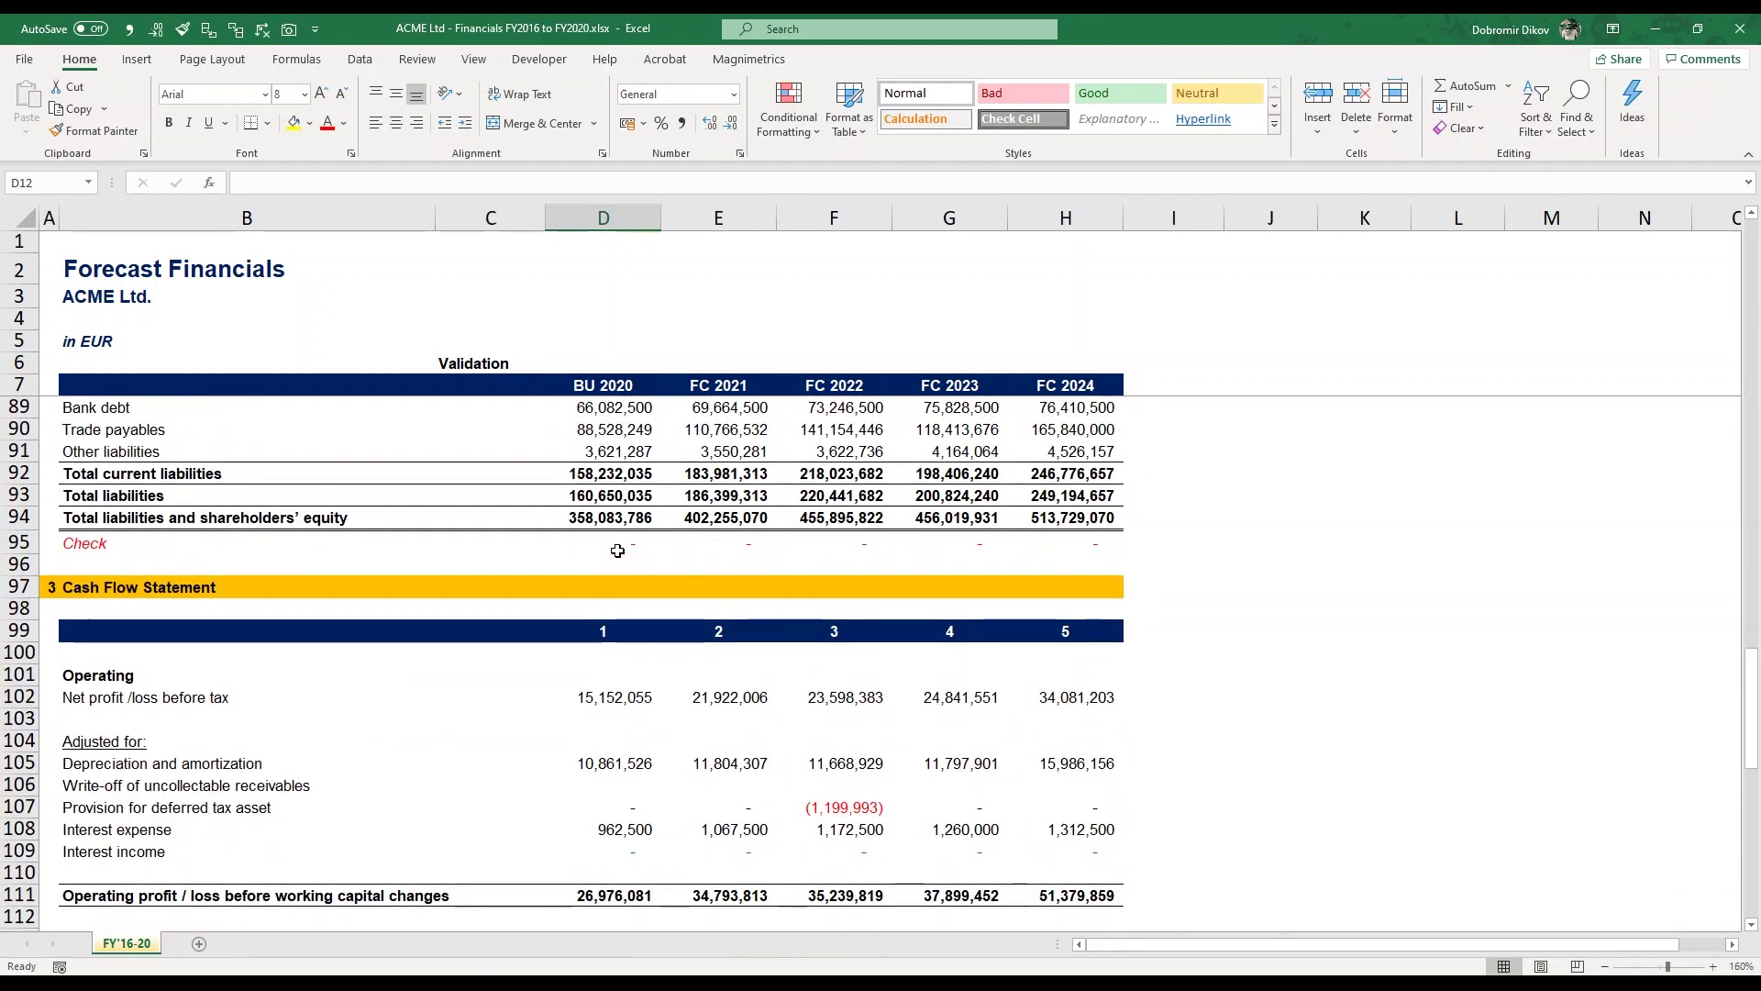
scroll(626, 547, "up", 20)
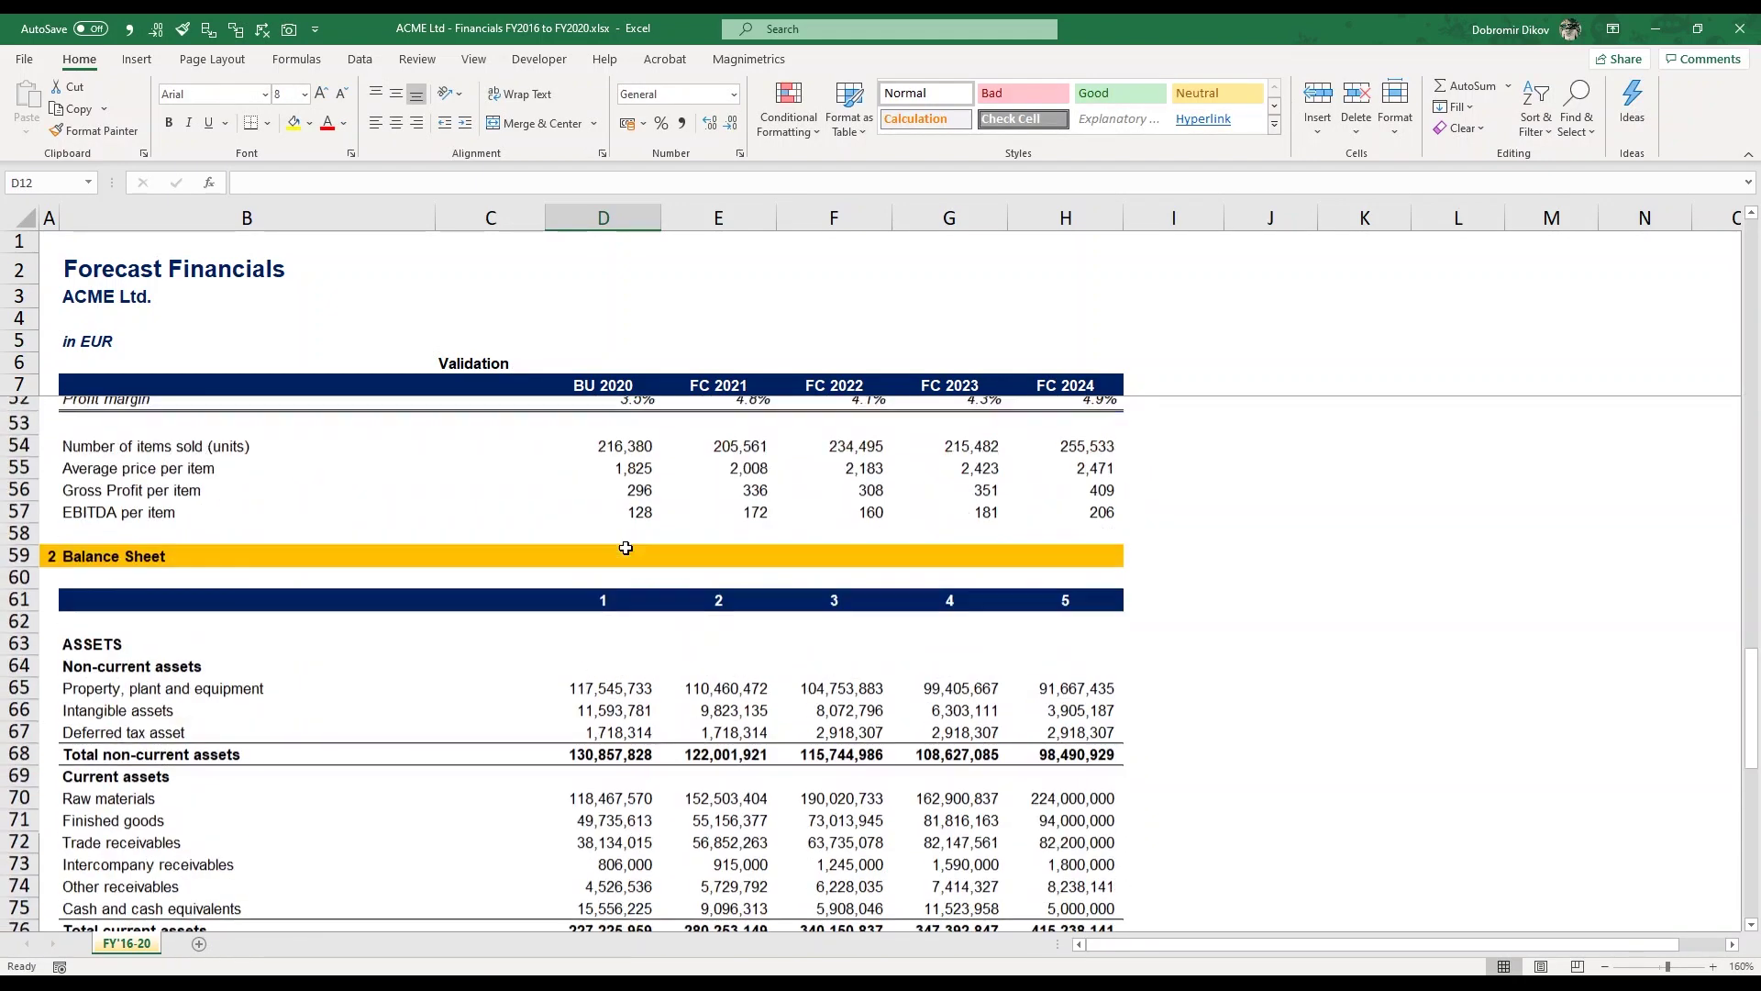
type("=IF(")
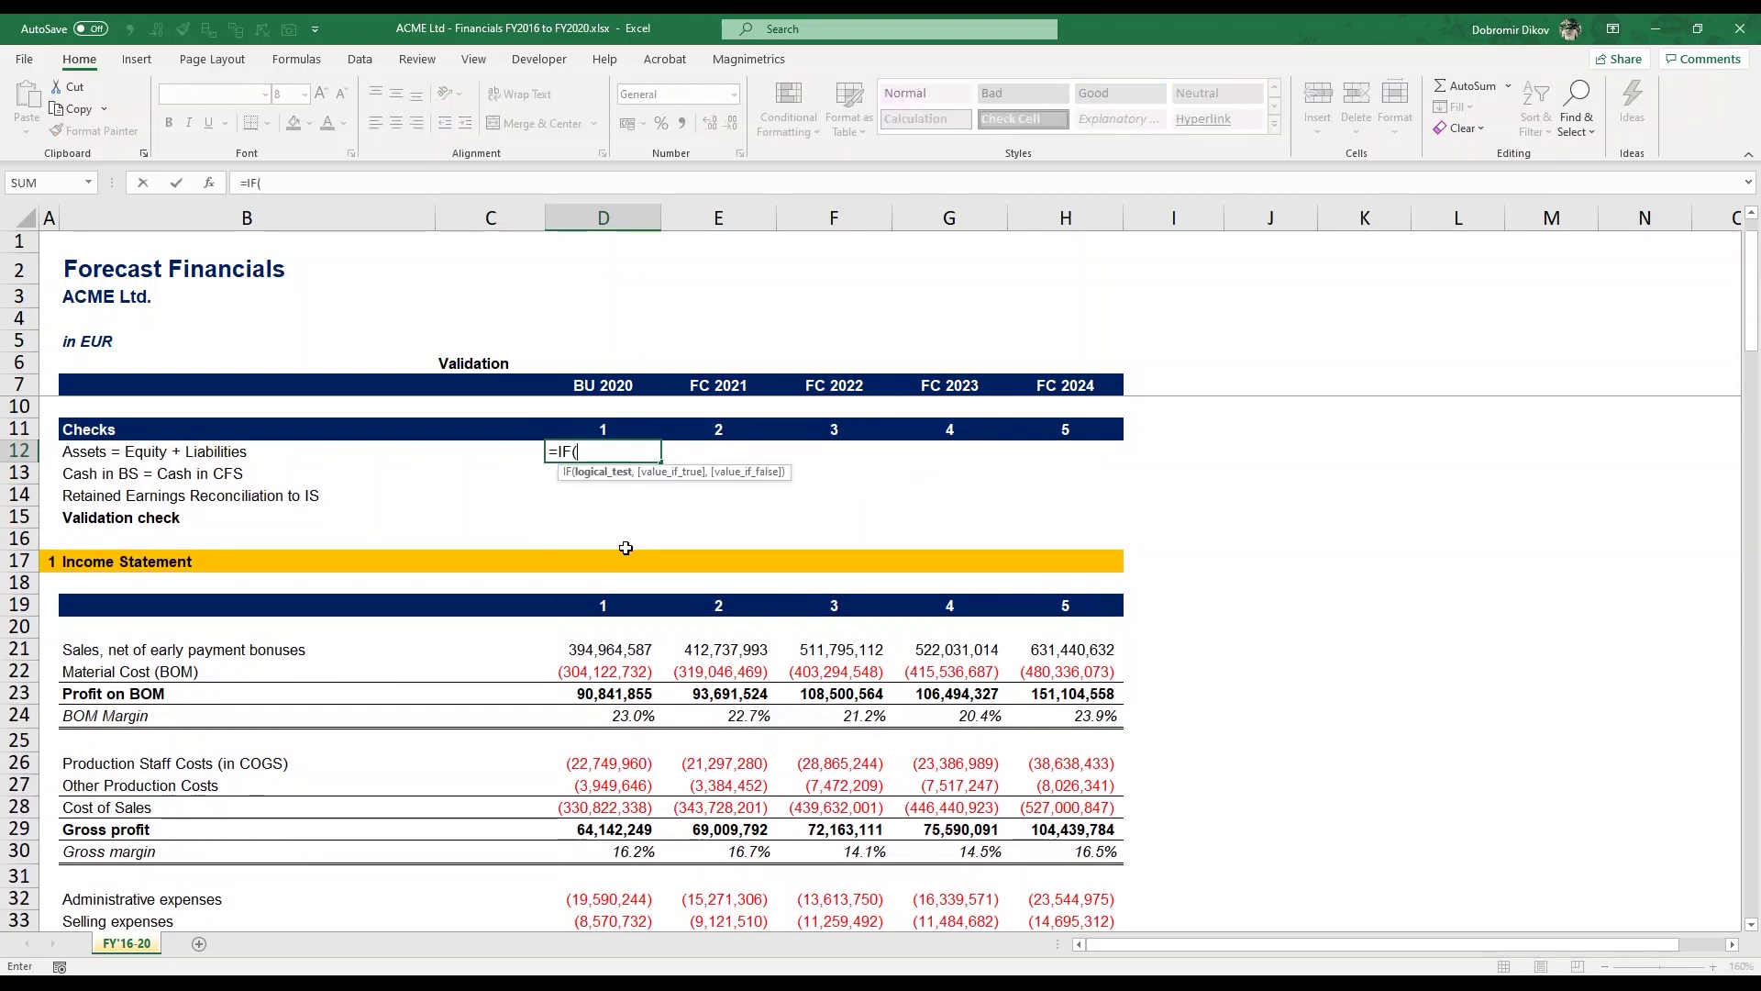
scroll(626, 548, "down", 7)
scroll(625, 547, "down", 14)
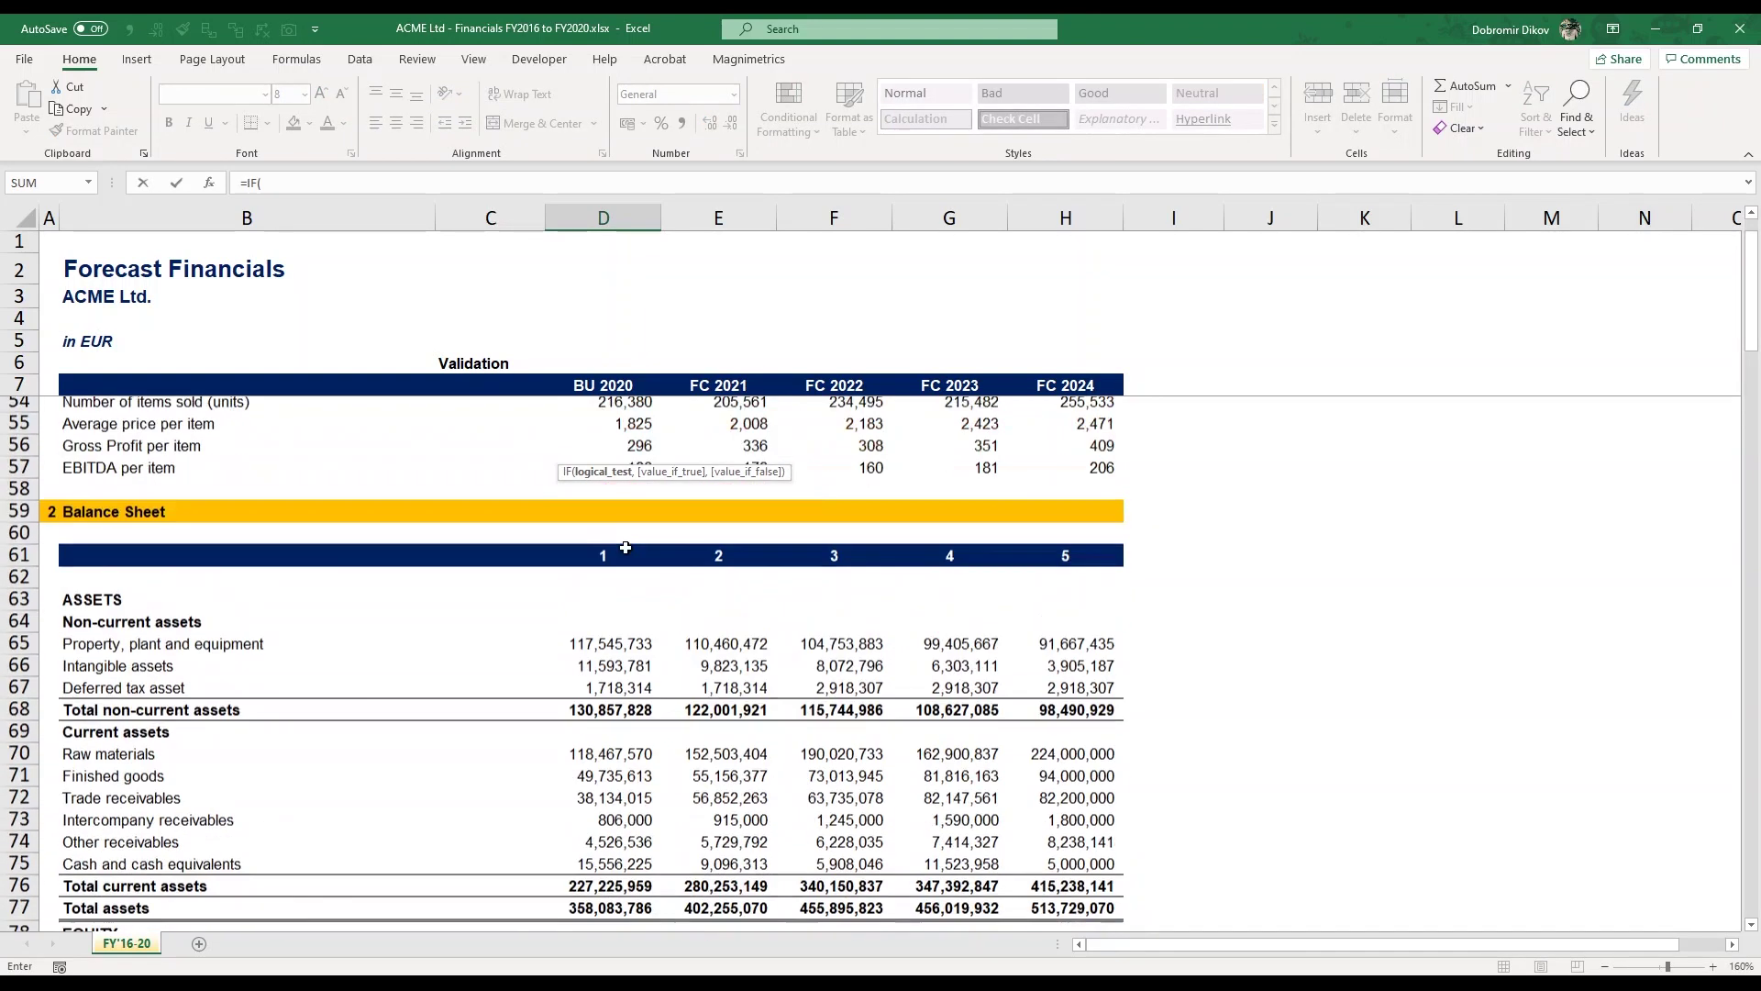
scroll(626, 548, "down", 3)
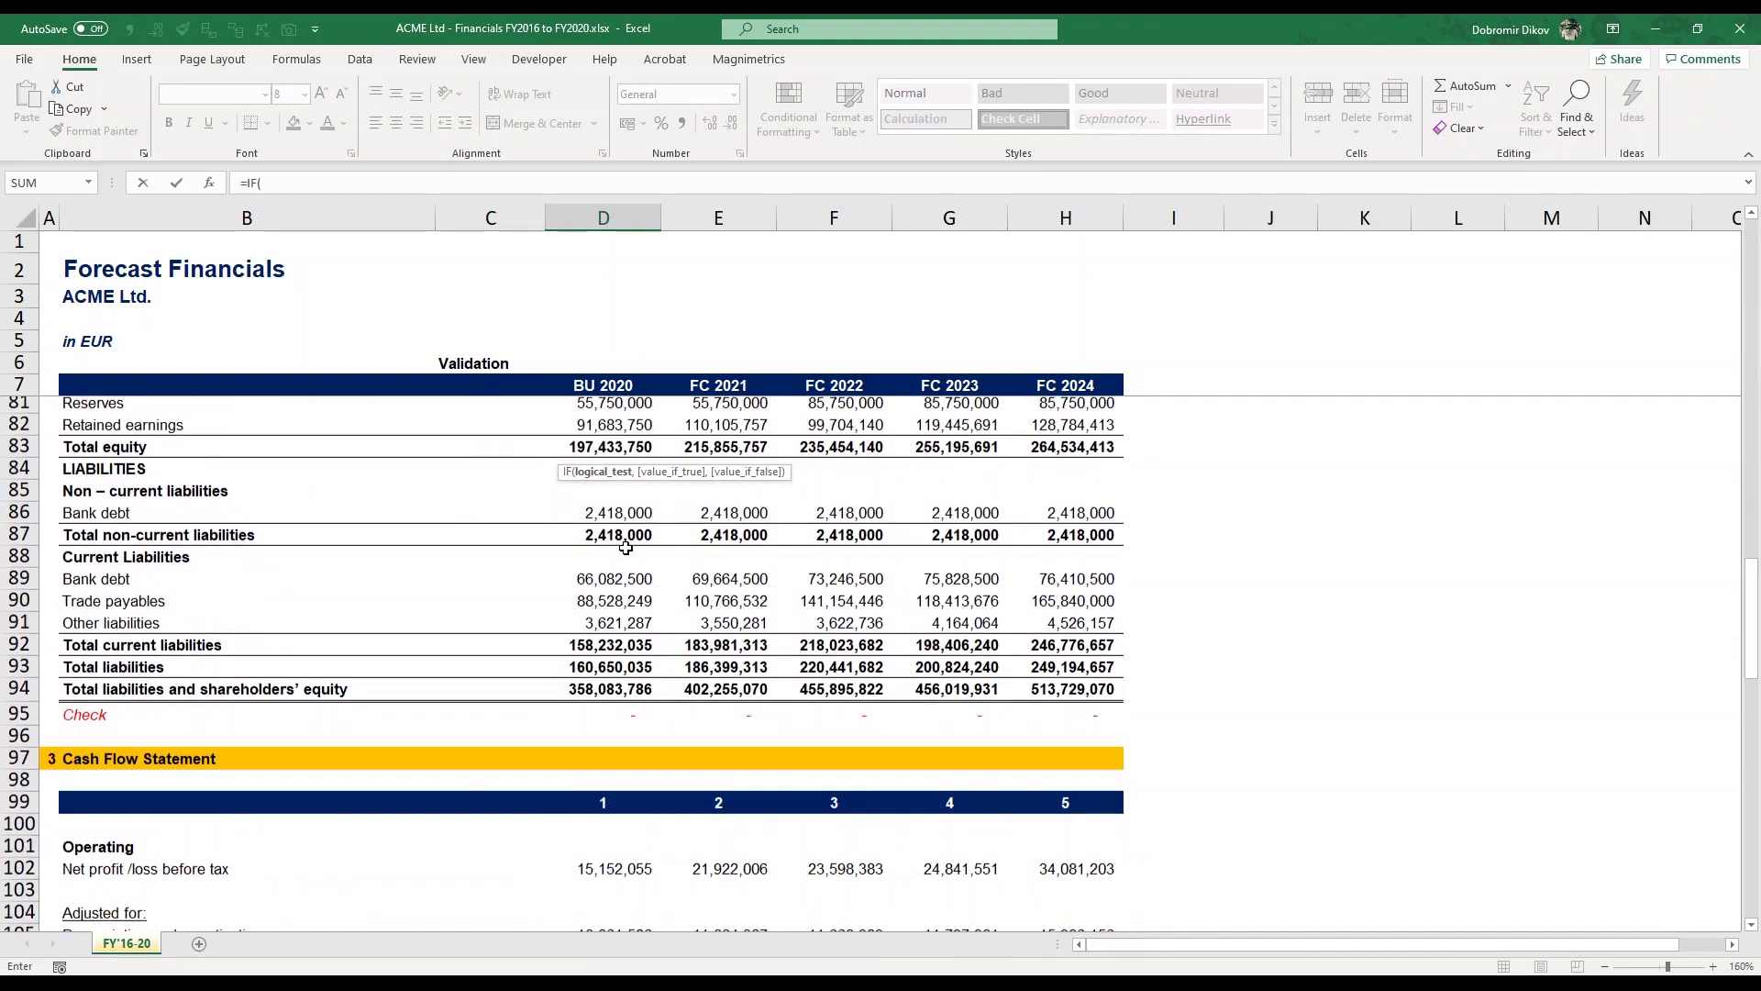
left_click(609, 718)
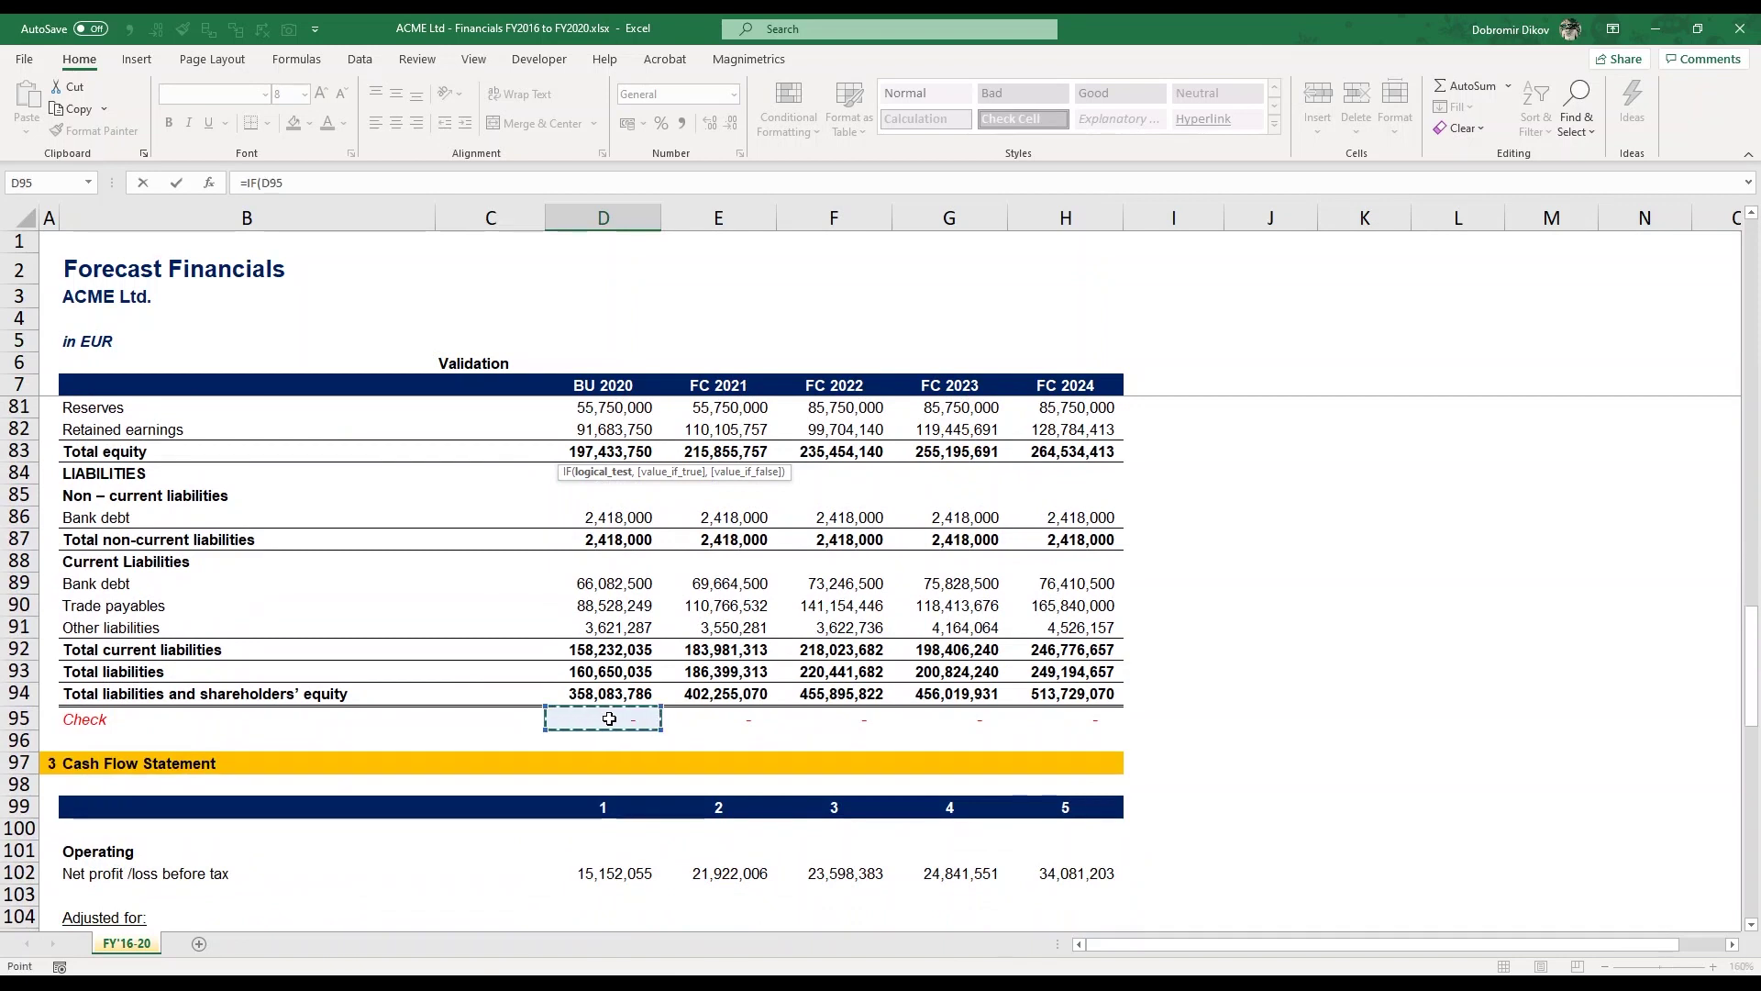
type("=0,1")
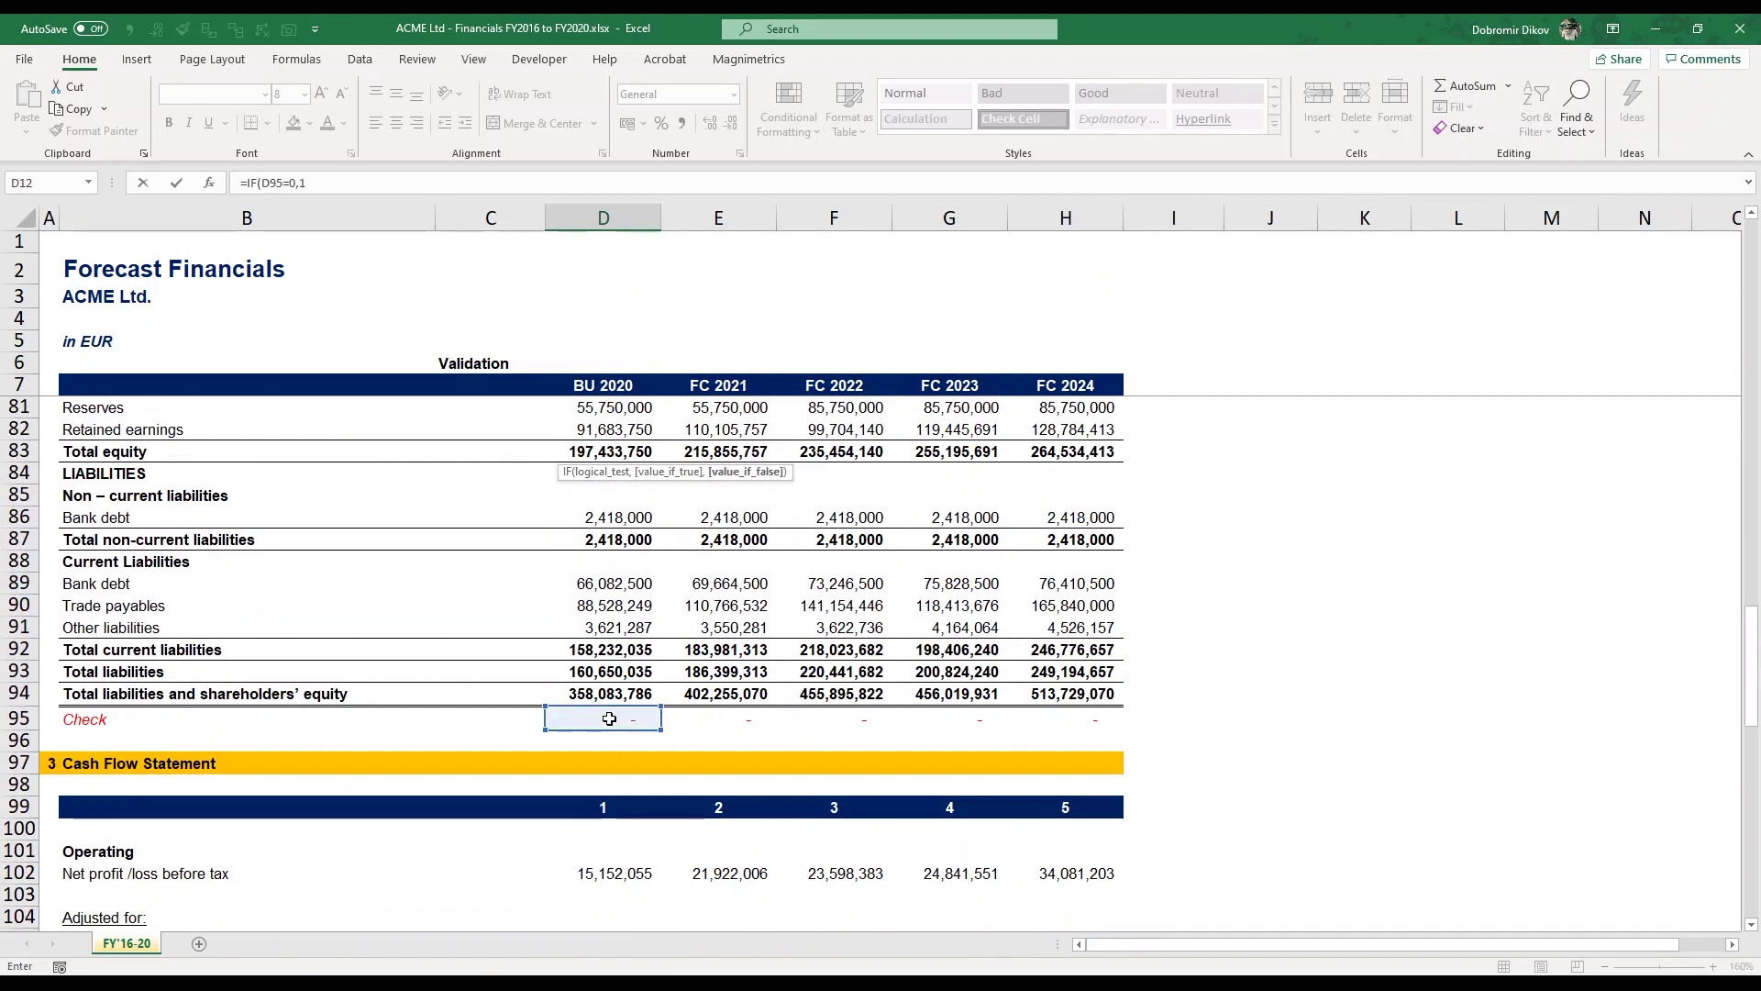
type(",0")
key("Up")
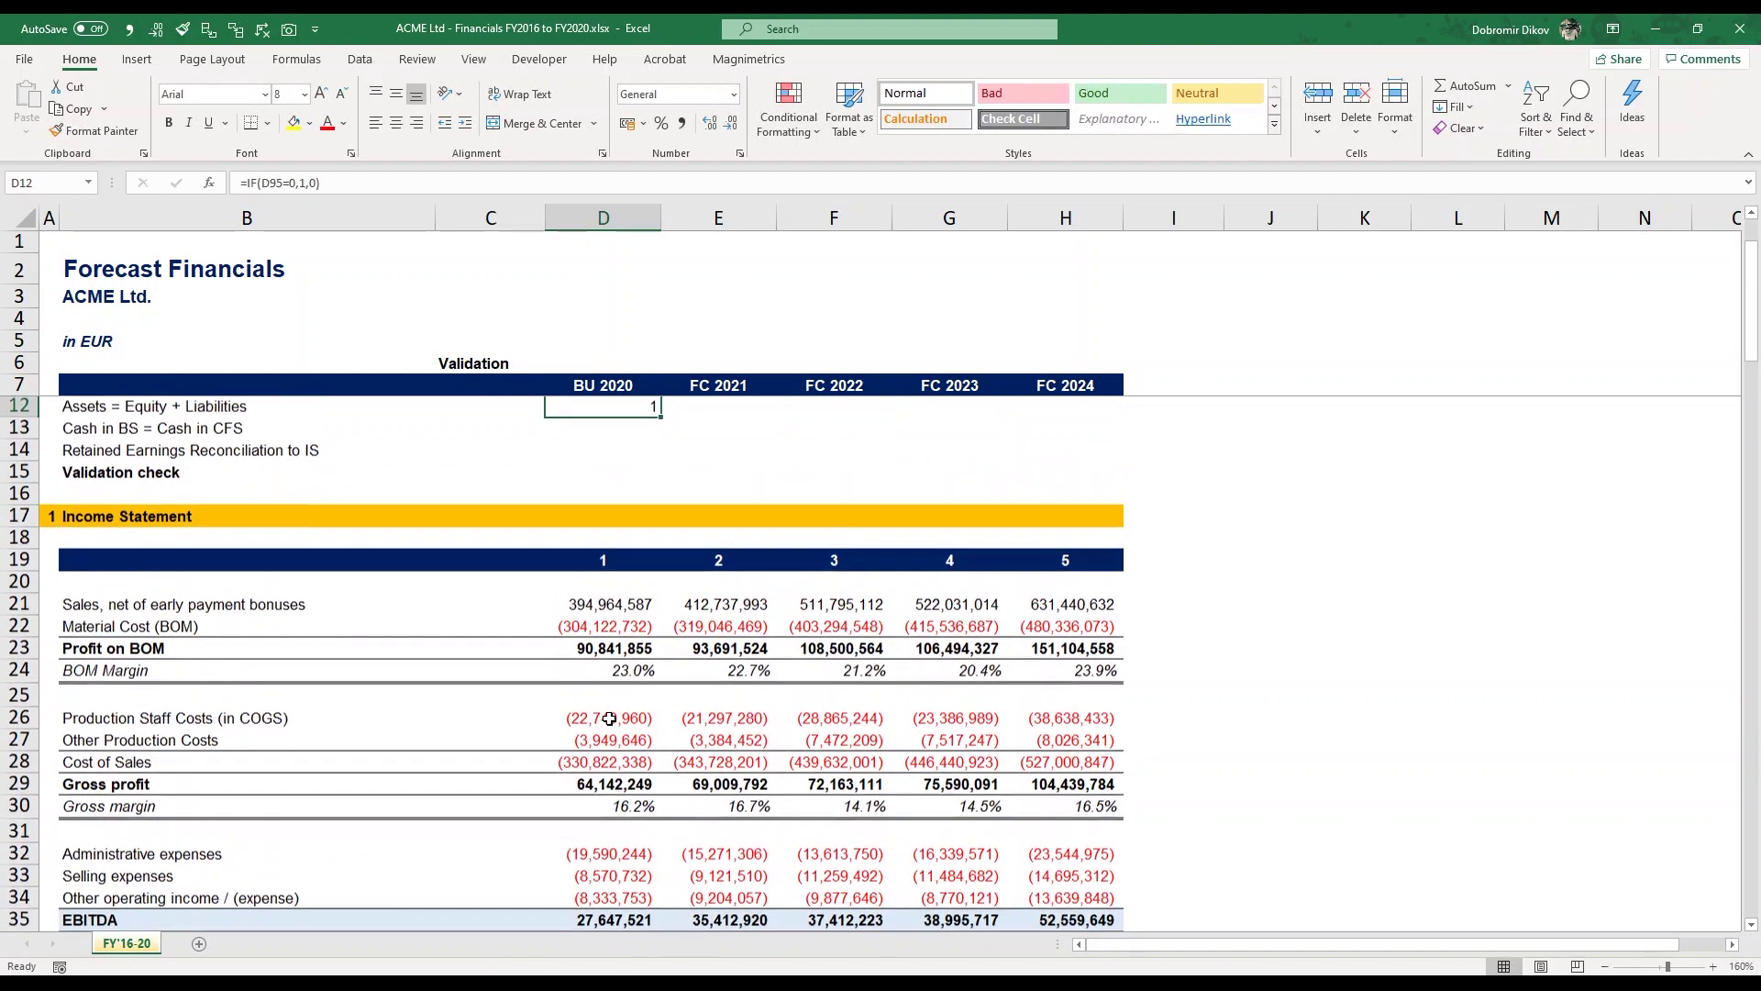
Step: Fill the D12 check formula right across D12:H12 to FC 2024
key("Down")
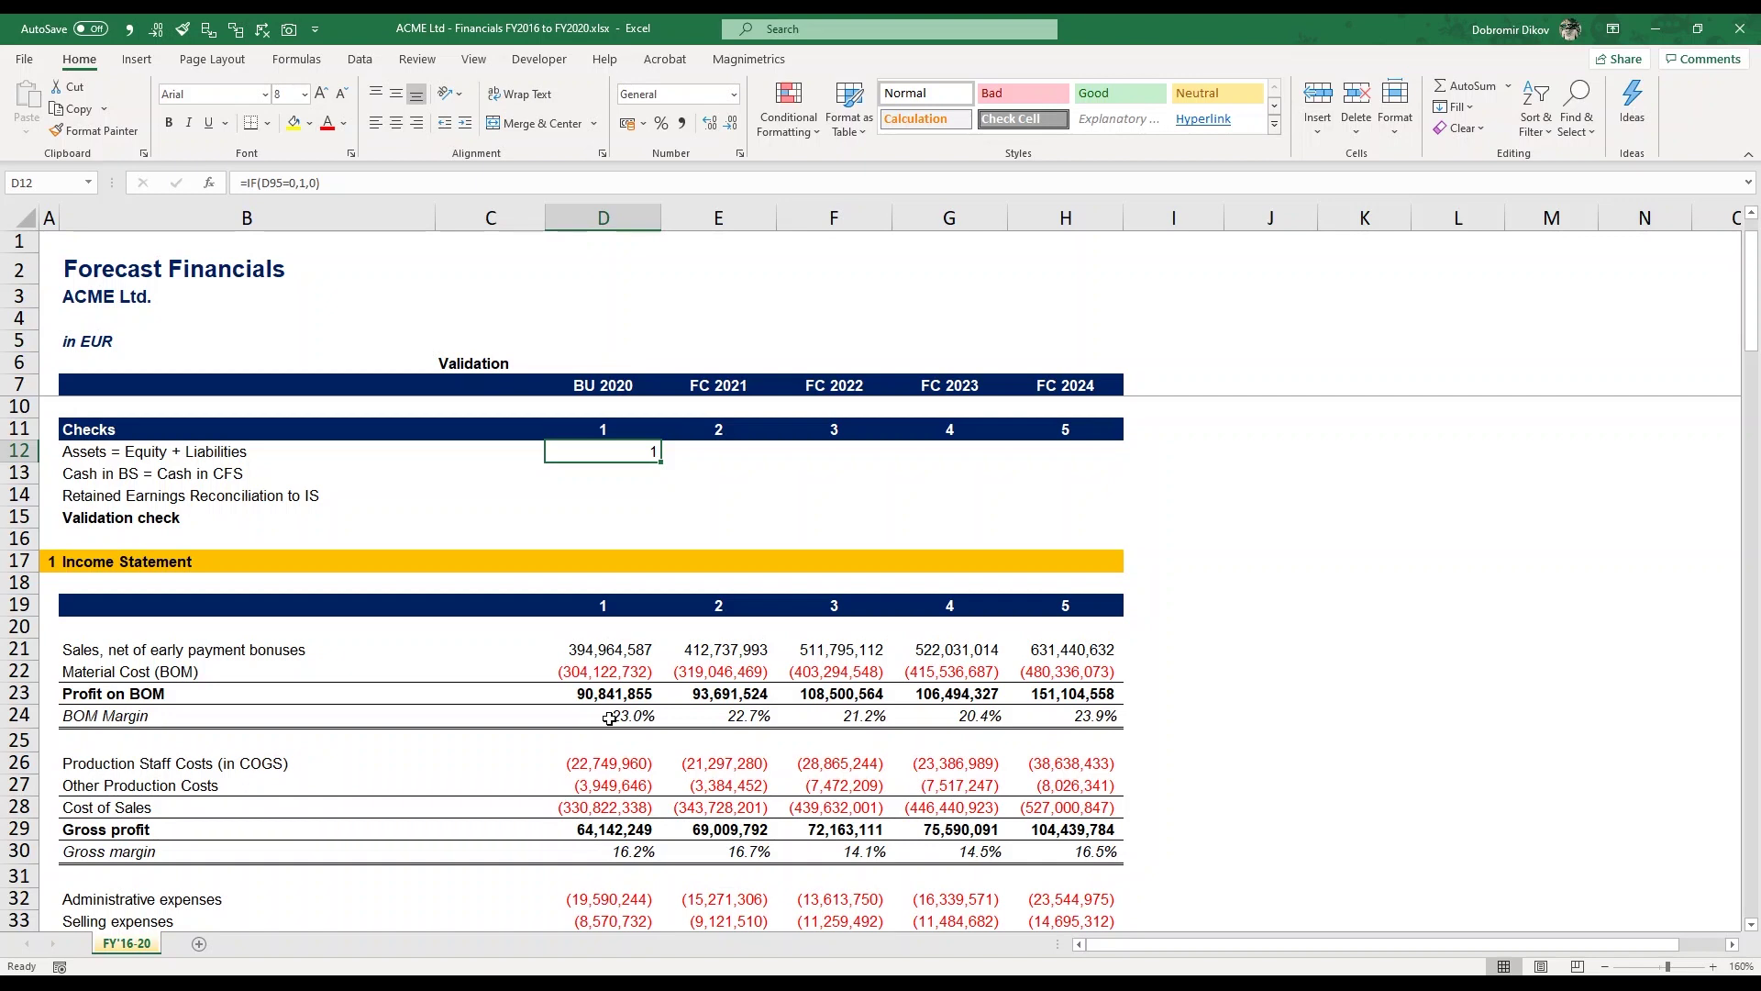
key("shift+Right")
key("shift+Right")
key("shift+Right")
key("shift+Right")
key("ctrl+r")
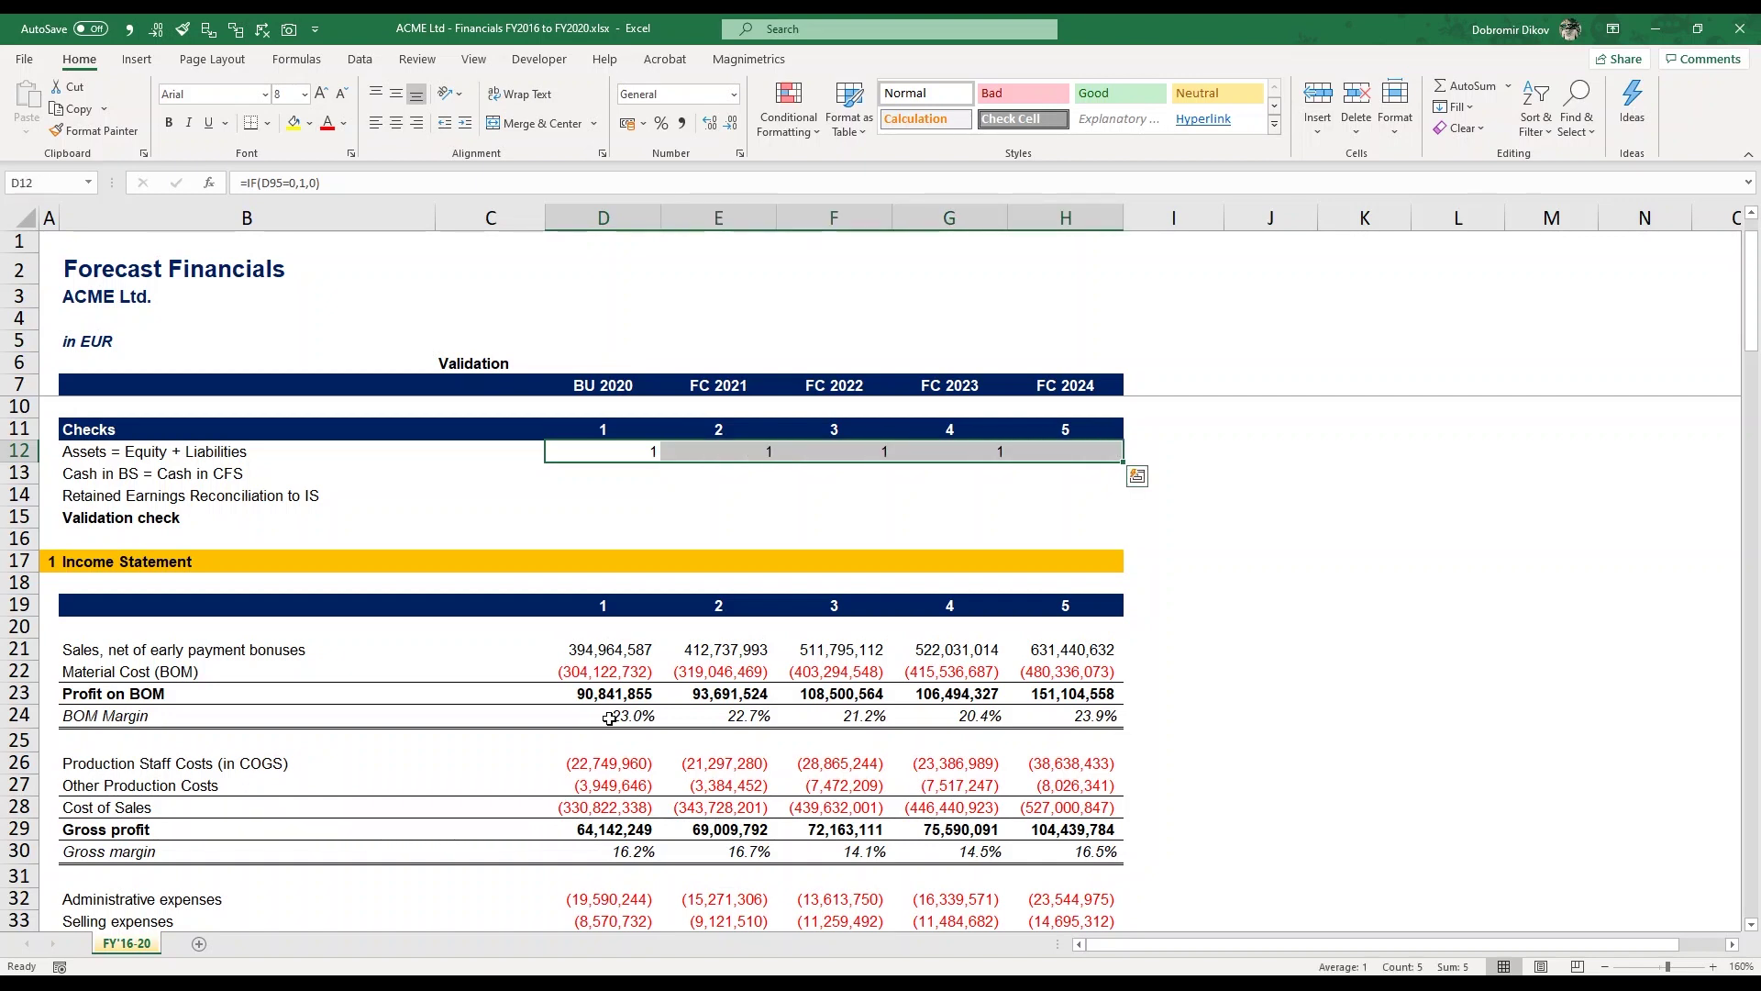
key("Down")
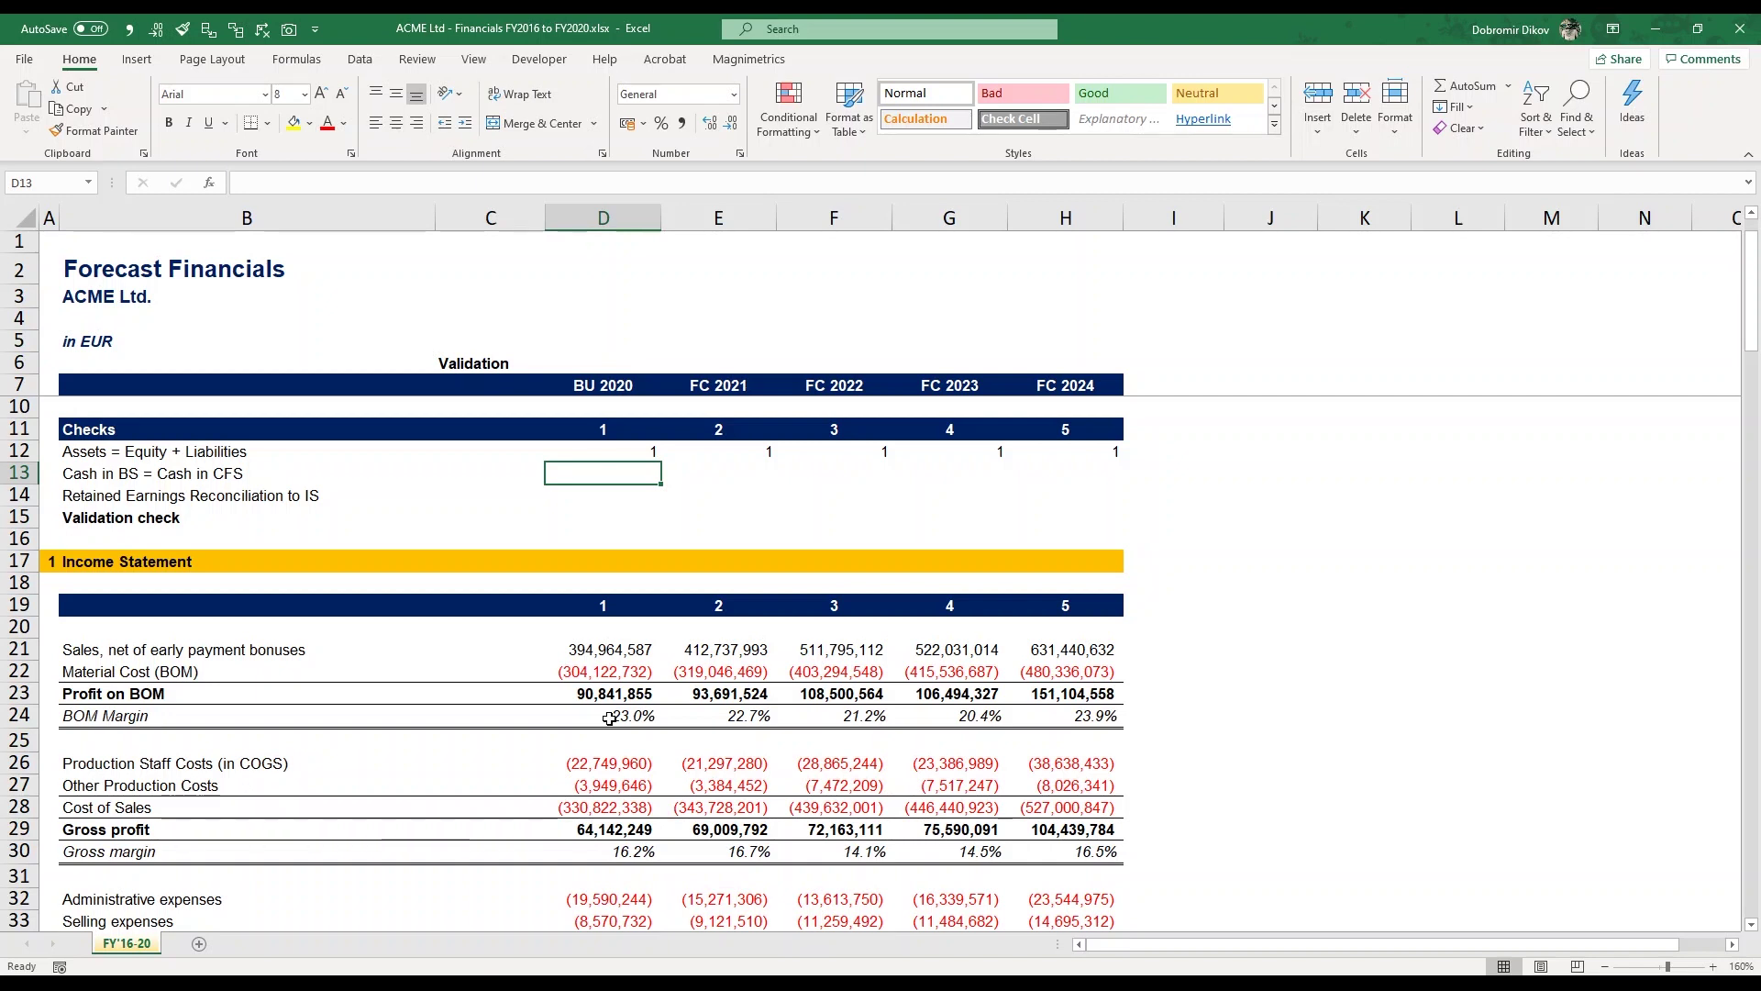
Step: Enter =IF(ROUND(D75,0)=ROUND(D138,0),1,0) in D13 comparing balance-sheet and cash-flow cash
type("=IF(")
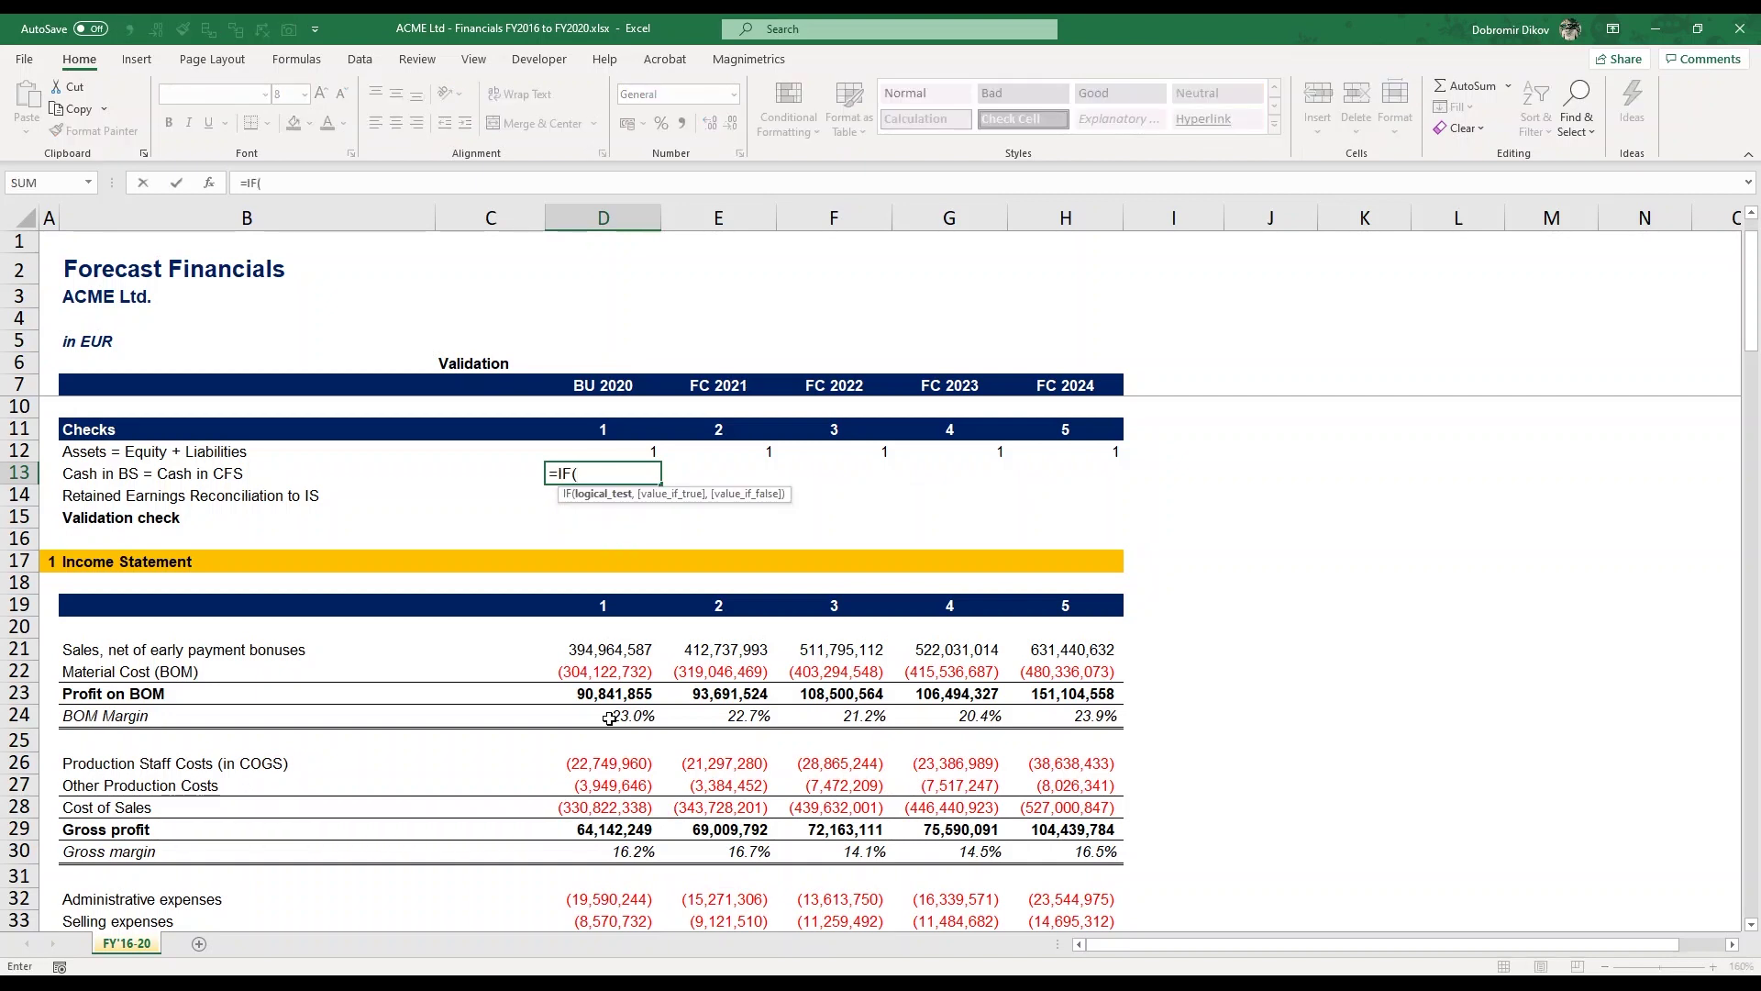
type("ROUND(")
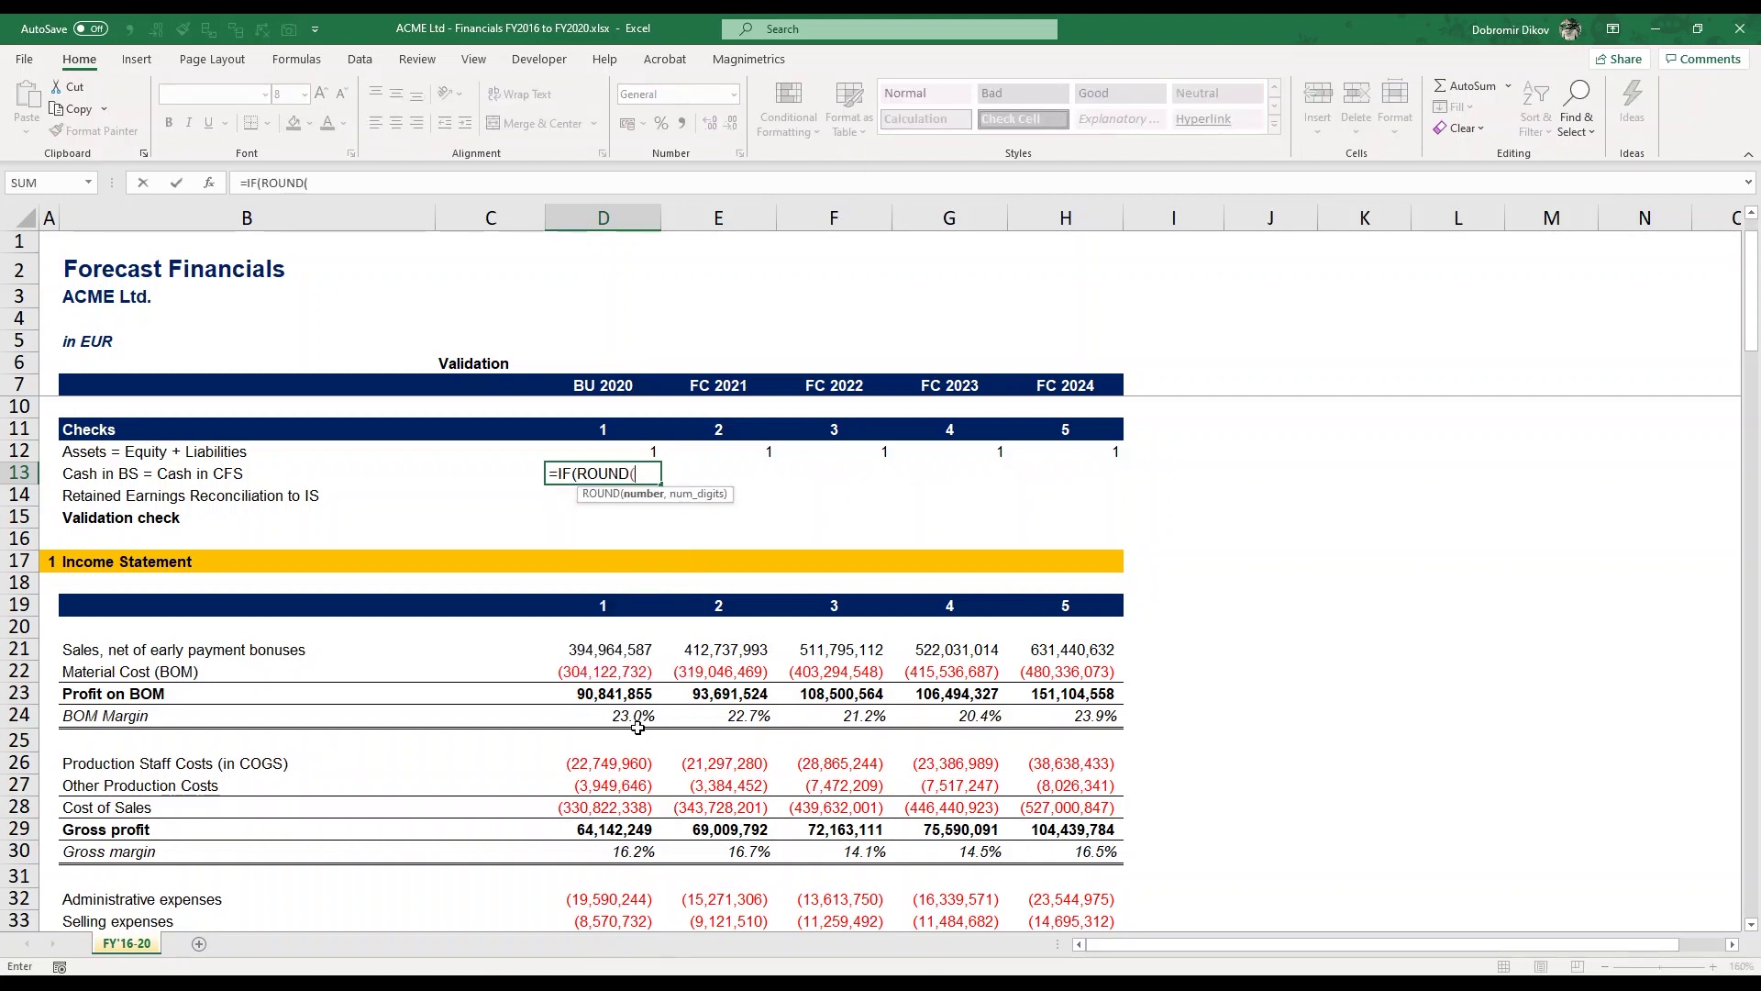
scroll(637, 727, "down", 16)
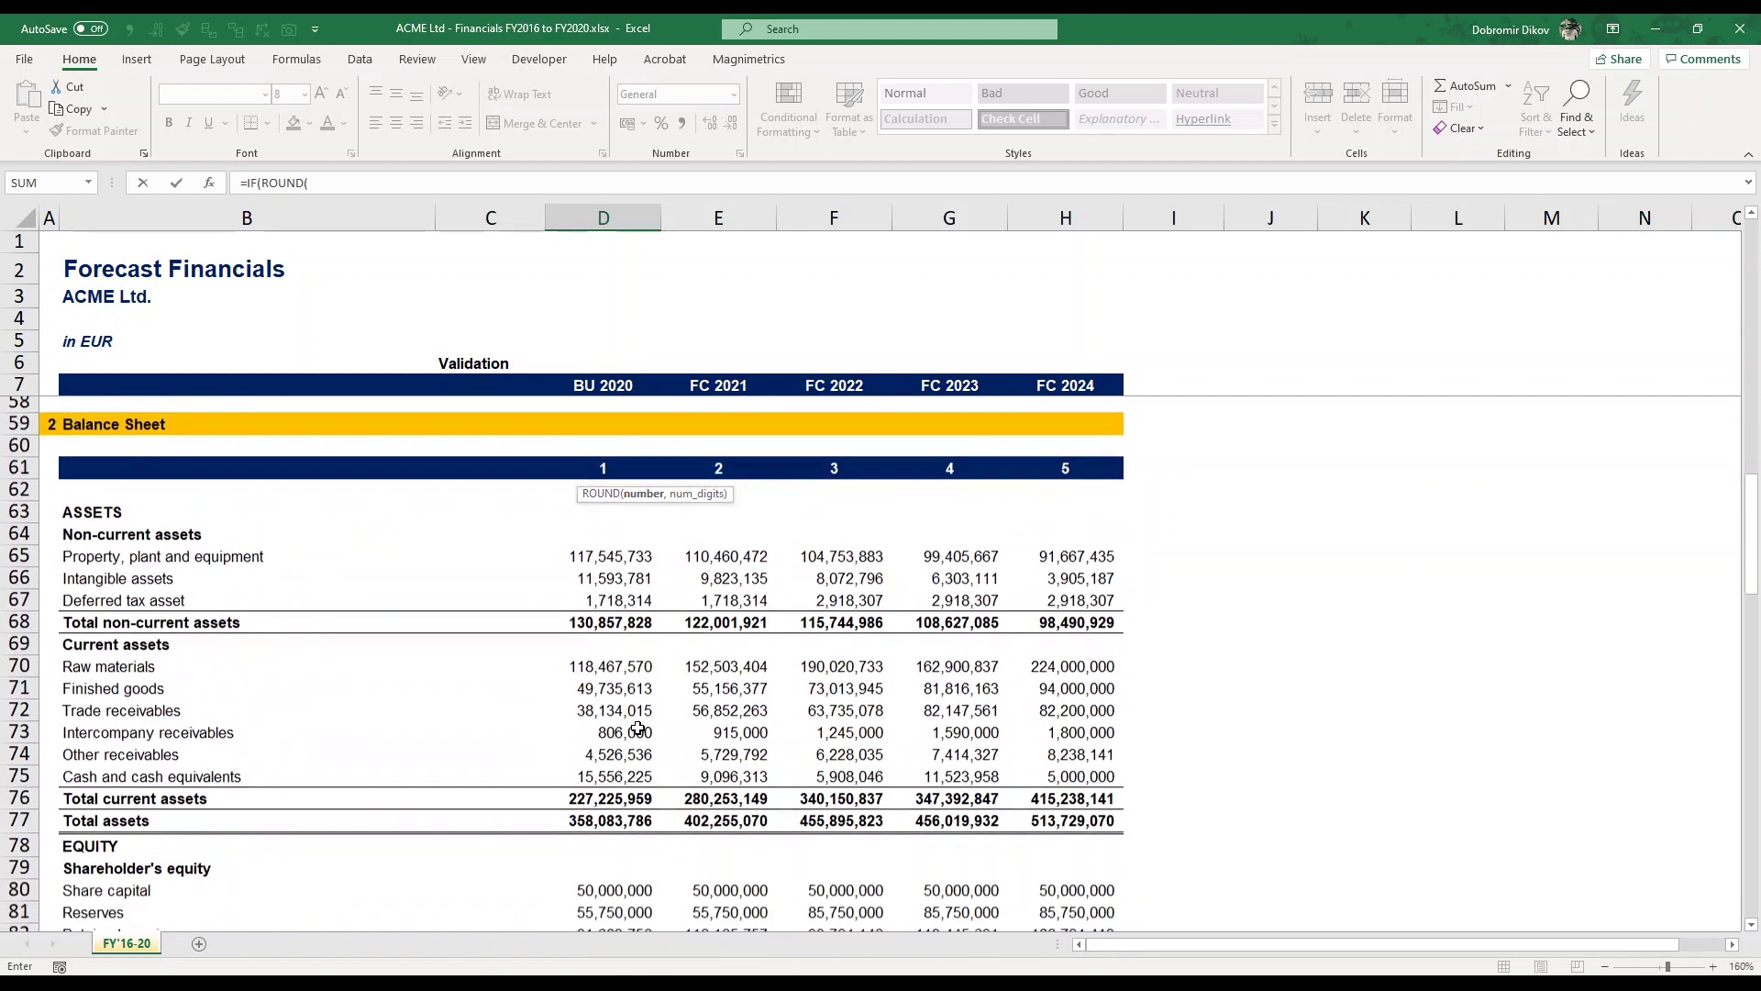
scroll(637, 727, "down", 1)
left_click(614, 694)
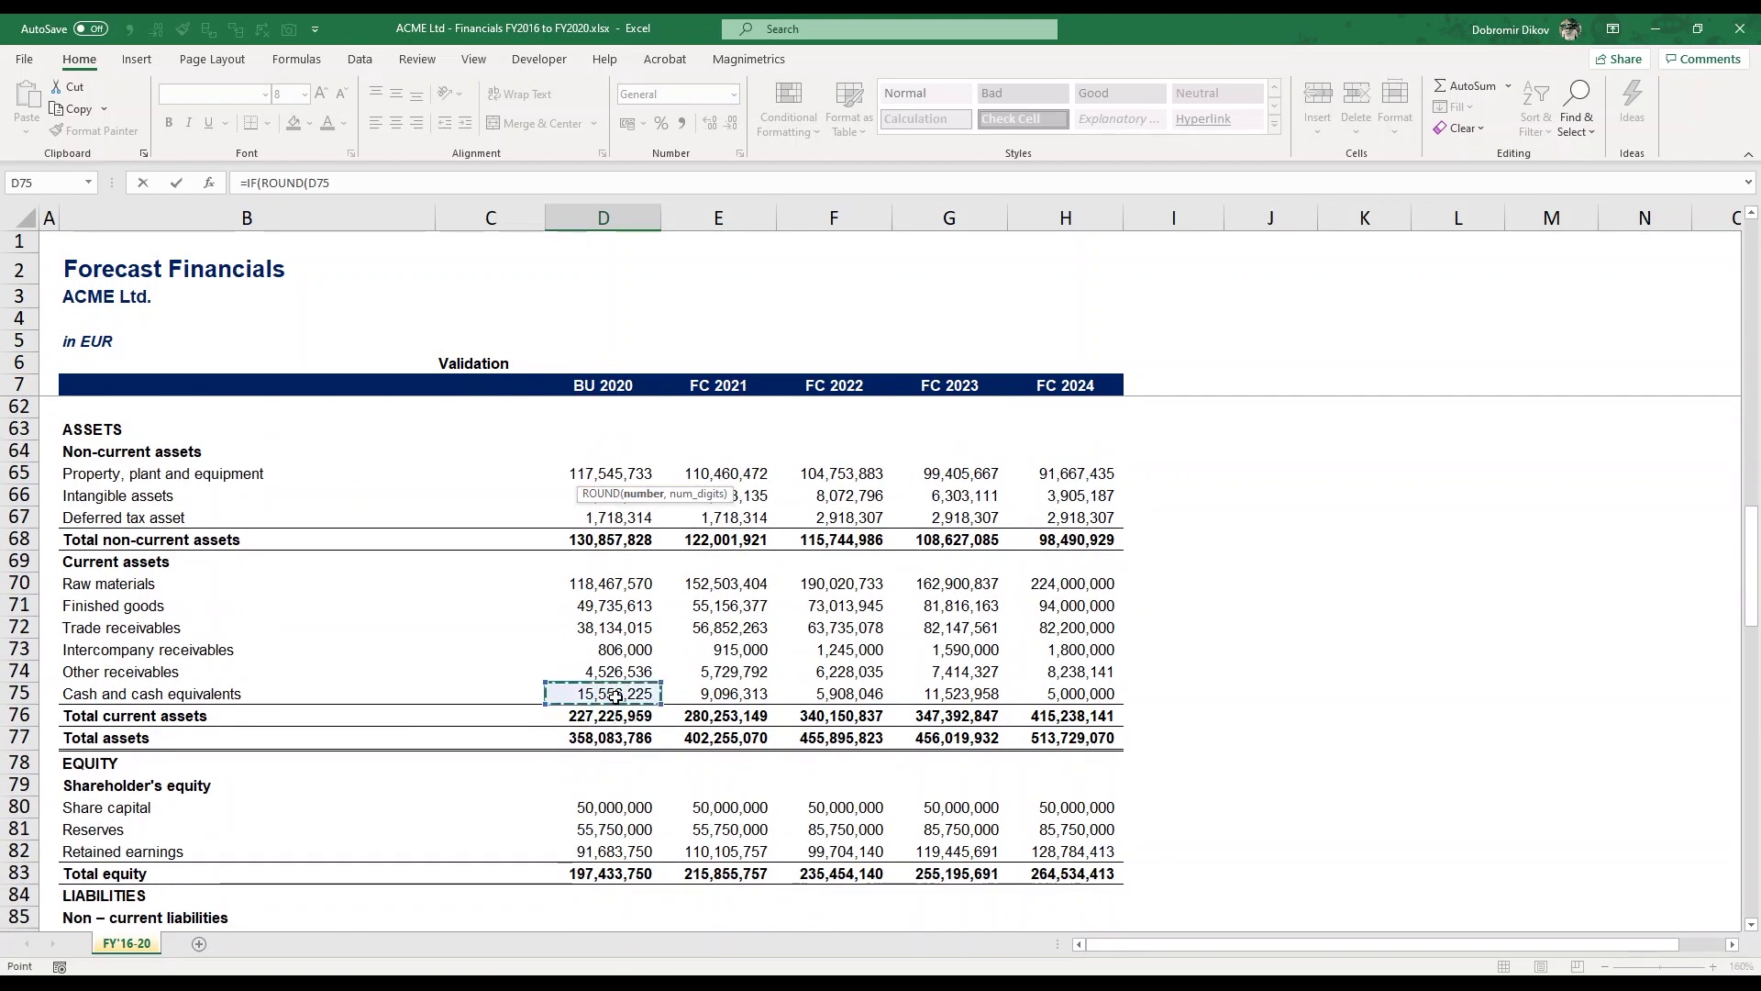
type(",0)=")
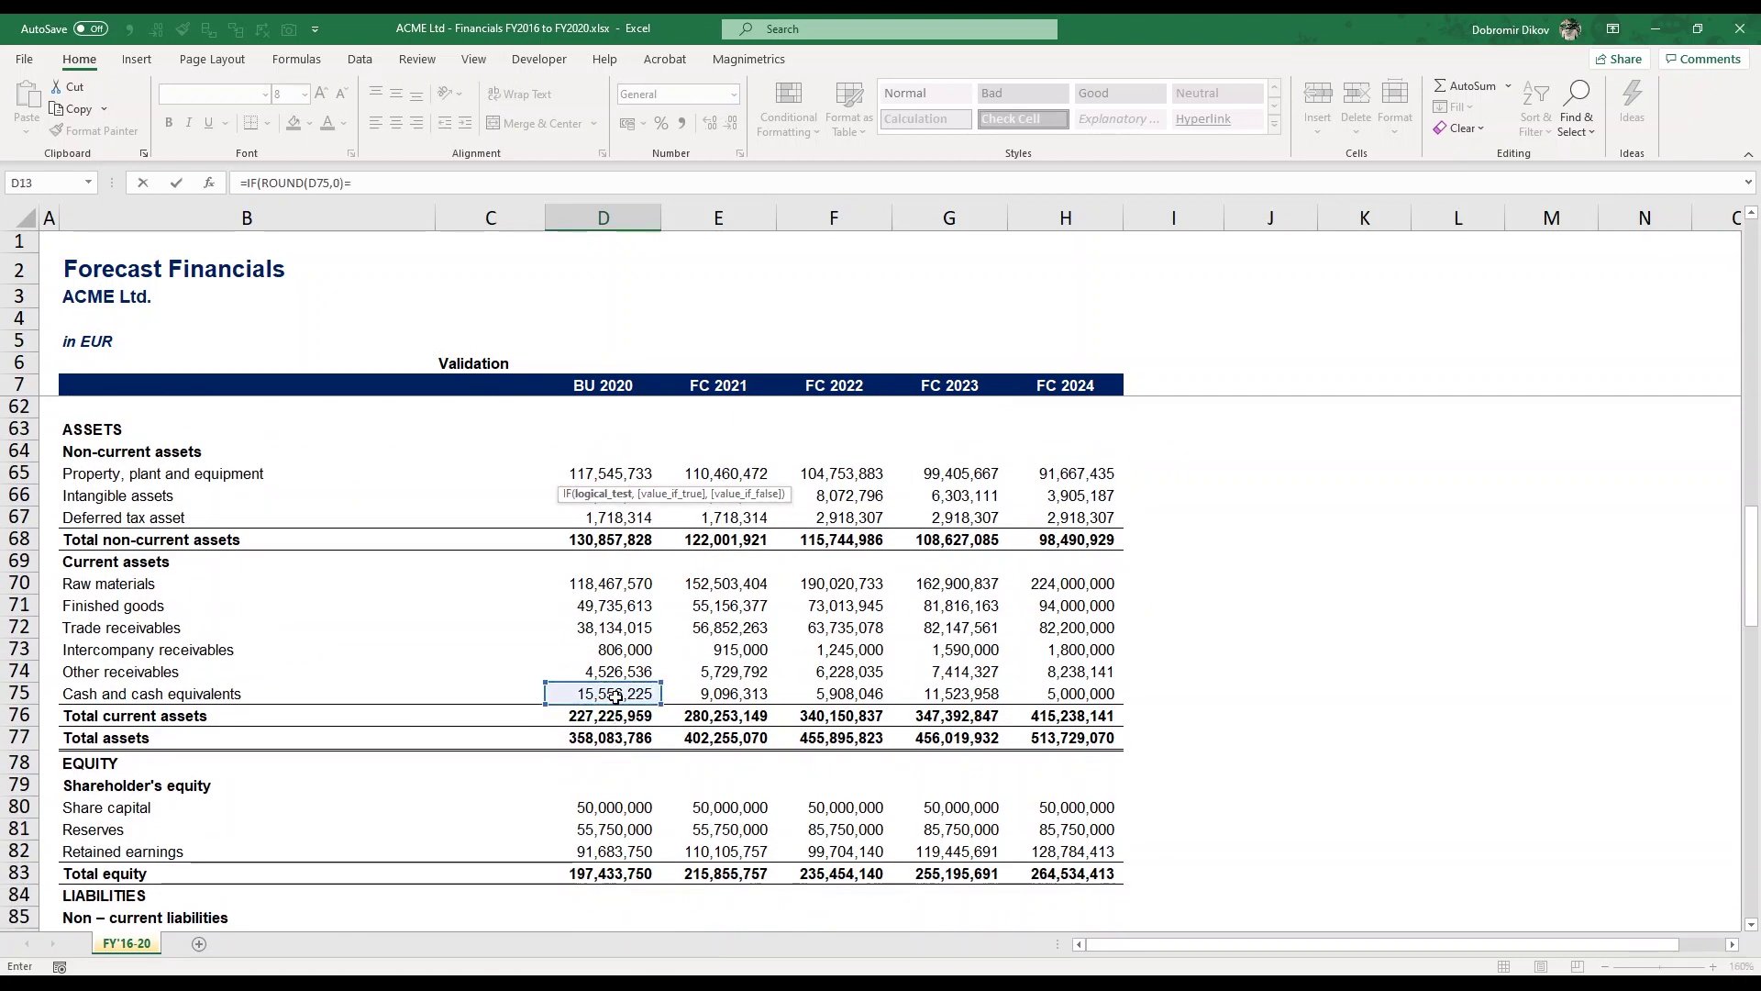
type("roun")
key("Tab")
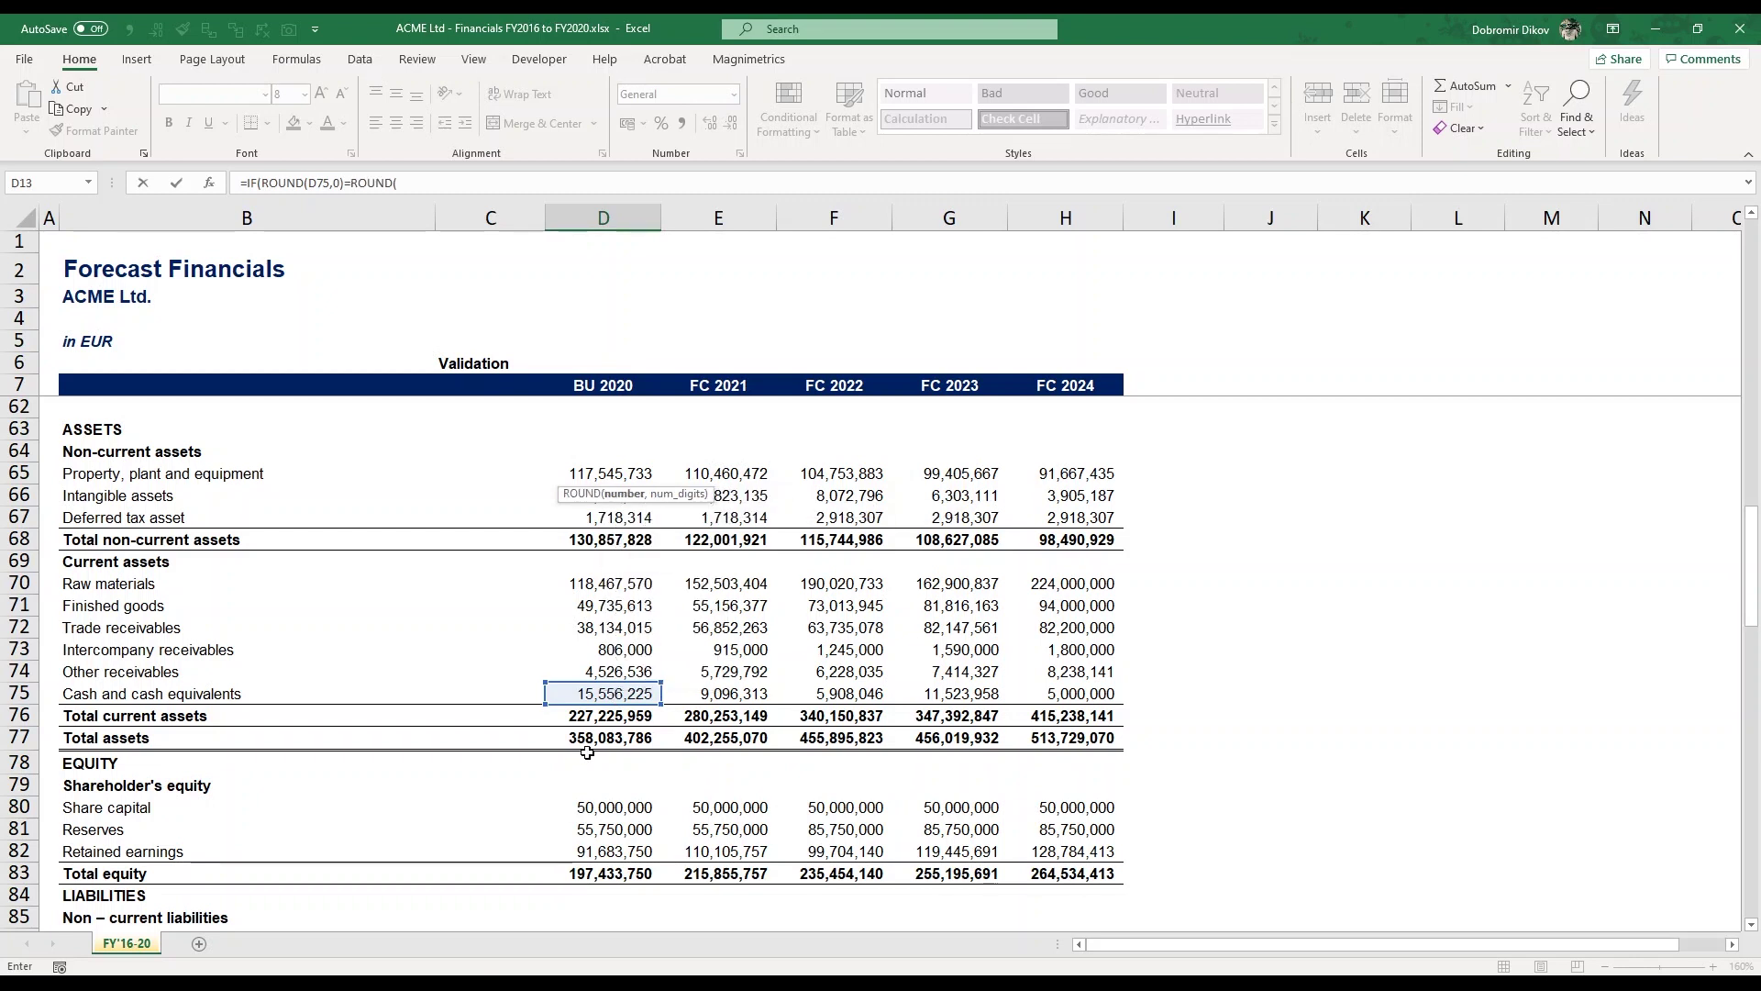
scroll(587, 752, "down", 8)
scroll(587, 752, "down", 8)
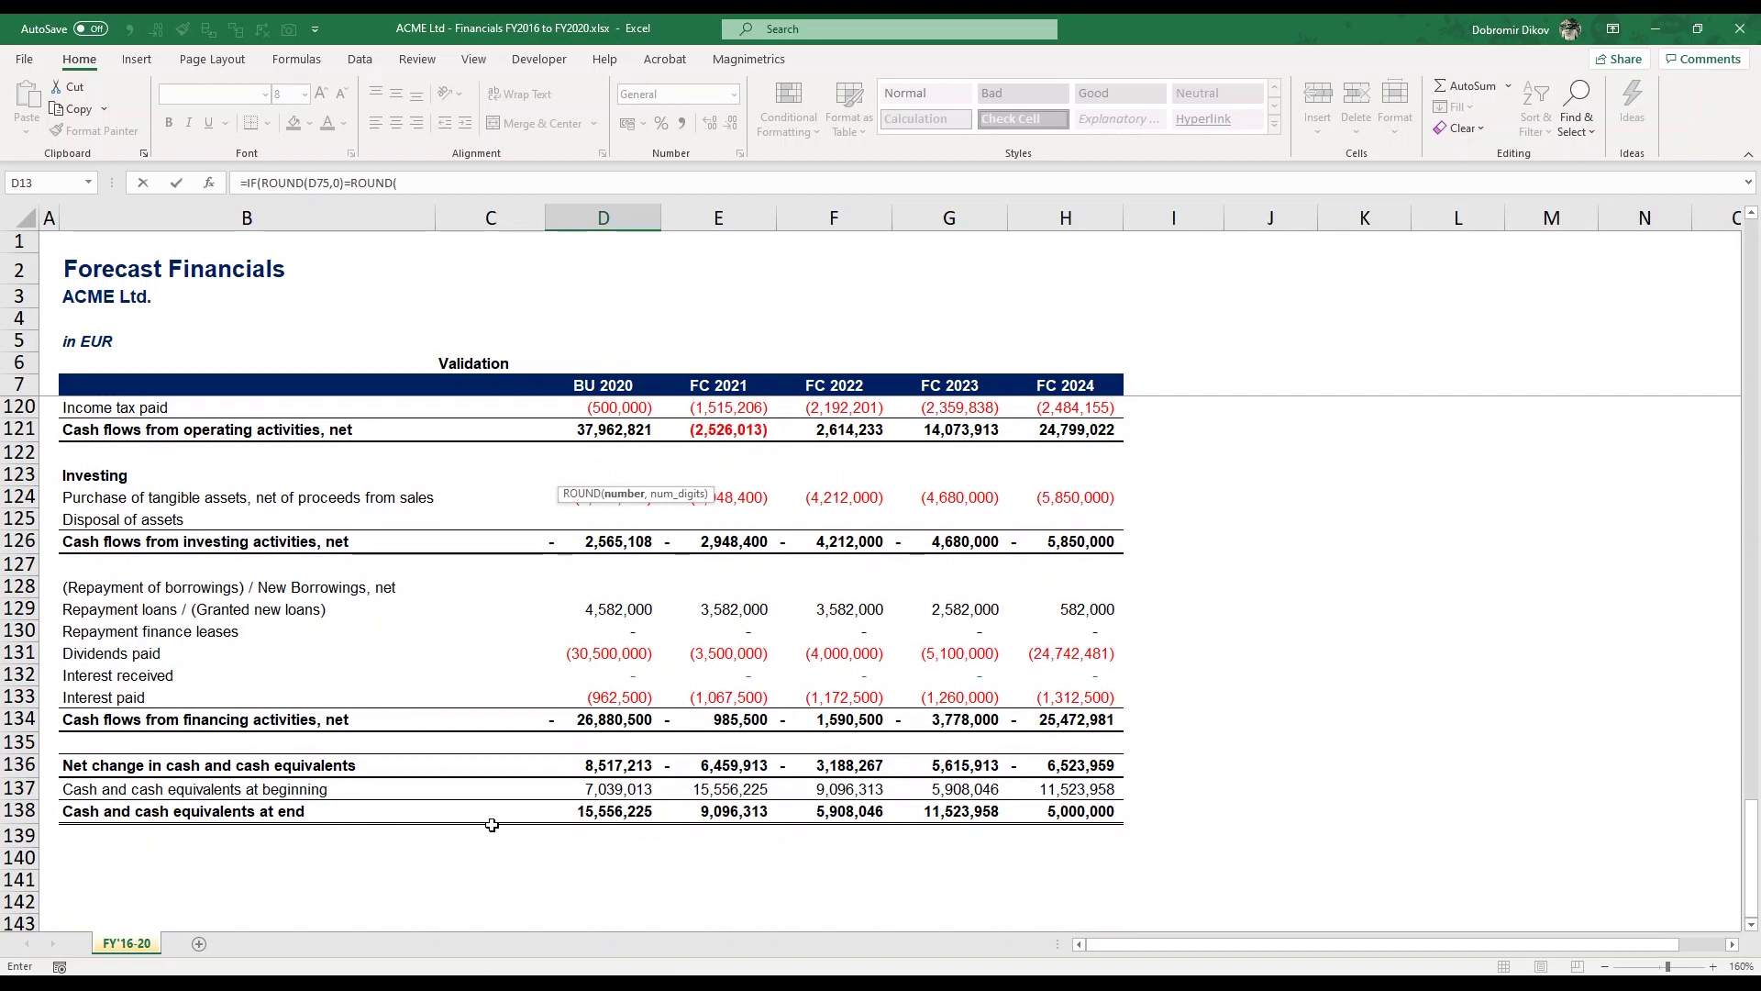
left_click(637, 816)
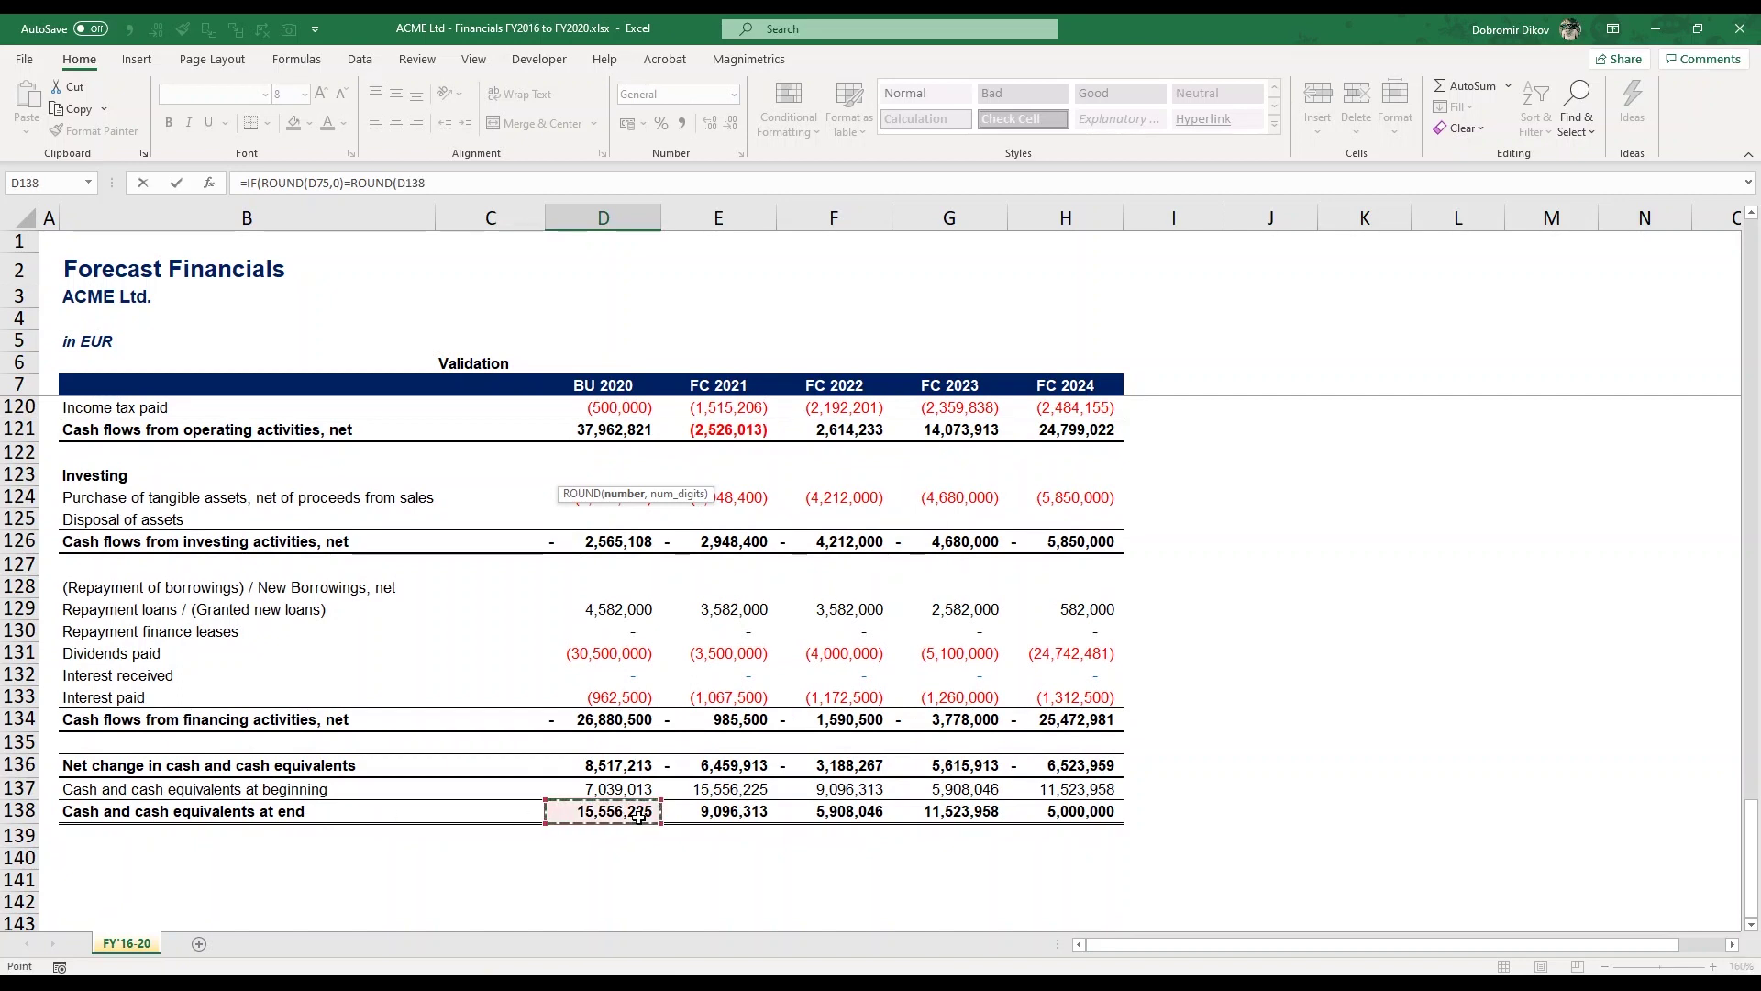
type(",0)")
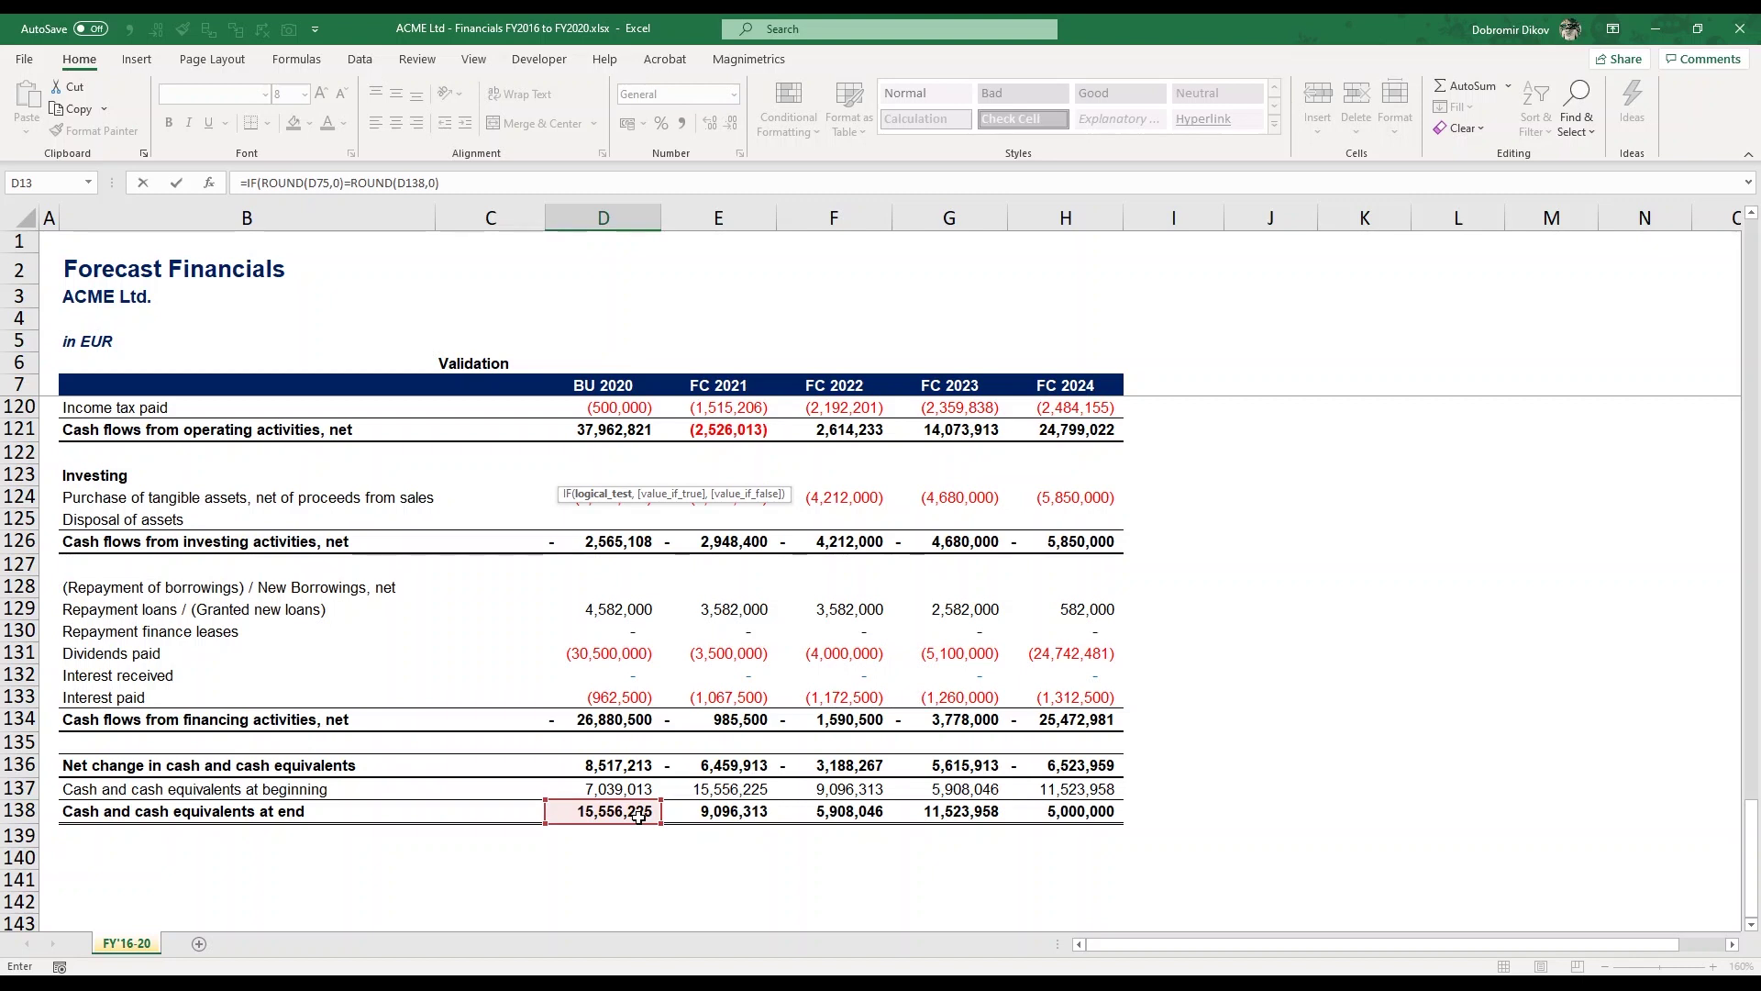
type(",1,0")
key("Return")
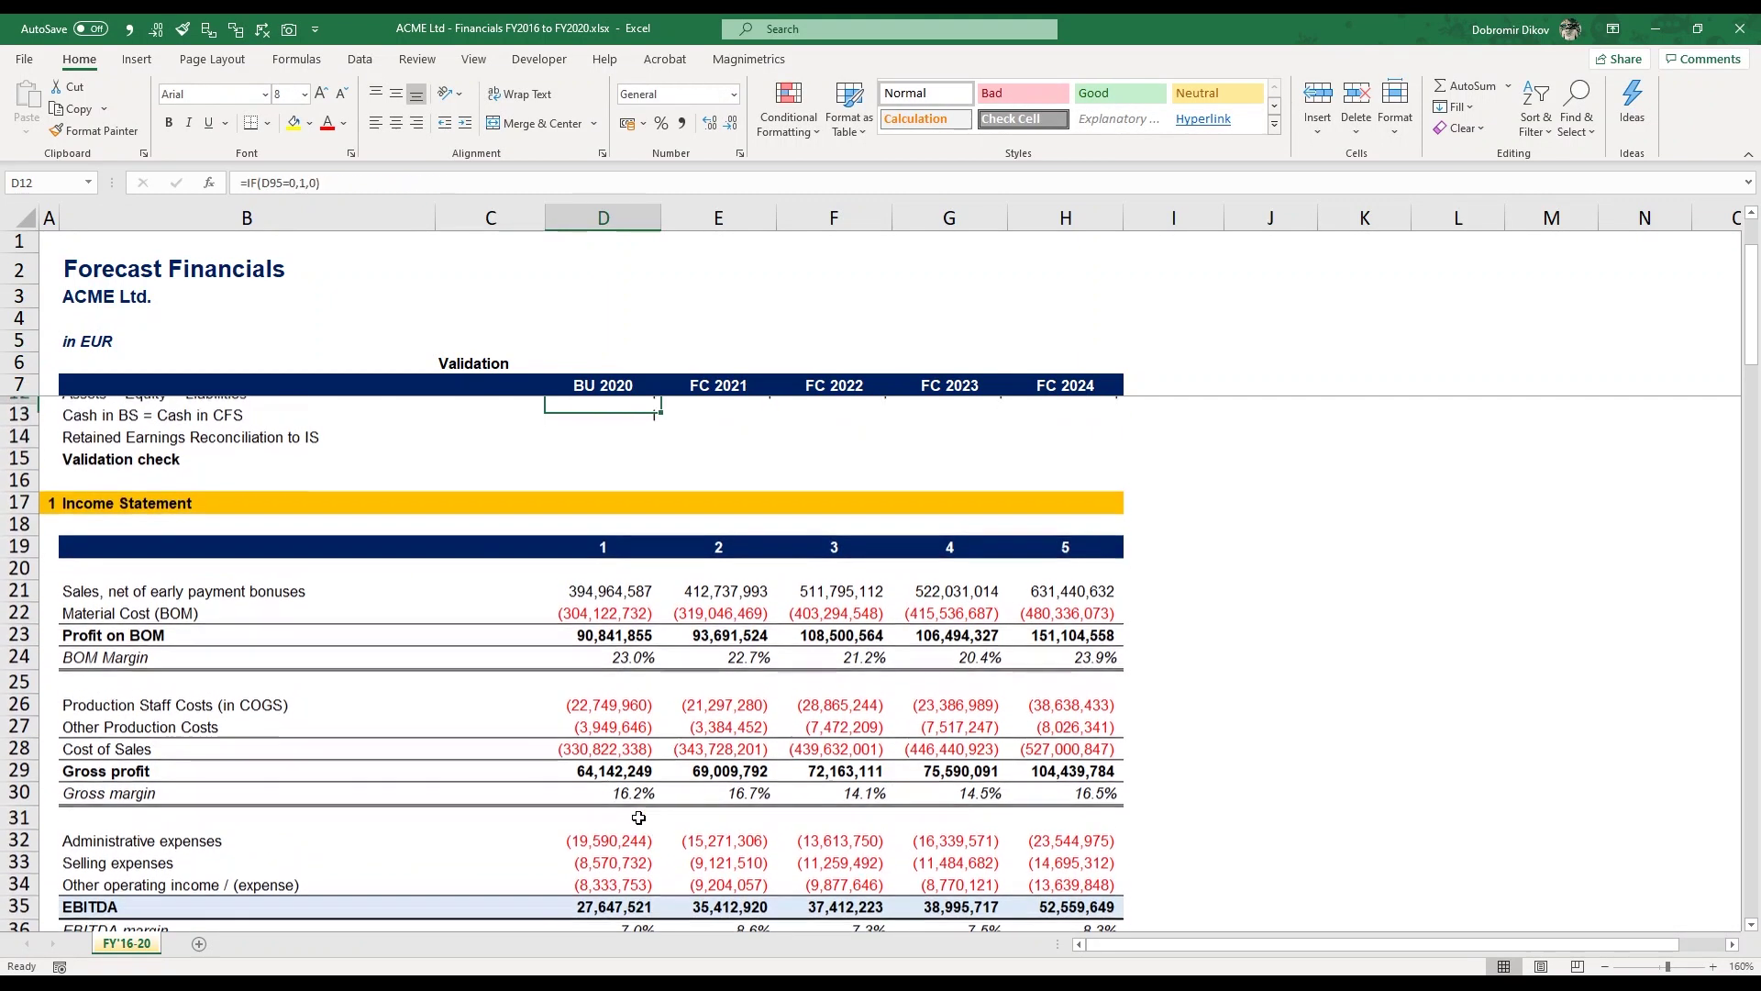
Step: Fill the cash check formula across D13:H13
key("shift+Right")
key("shift+Right")
key("shift+Right")
key("shift+Right")
key("ctrl+r")
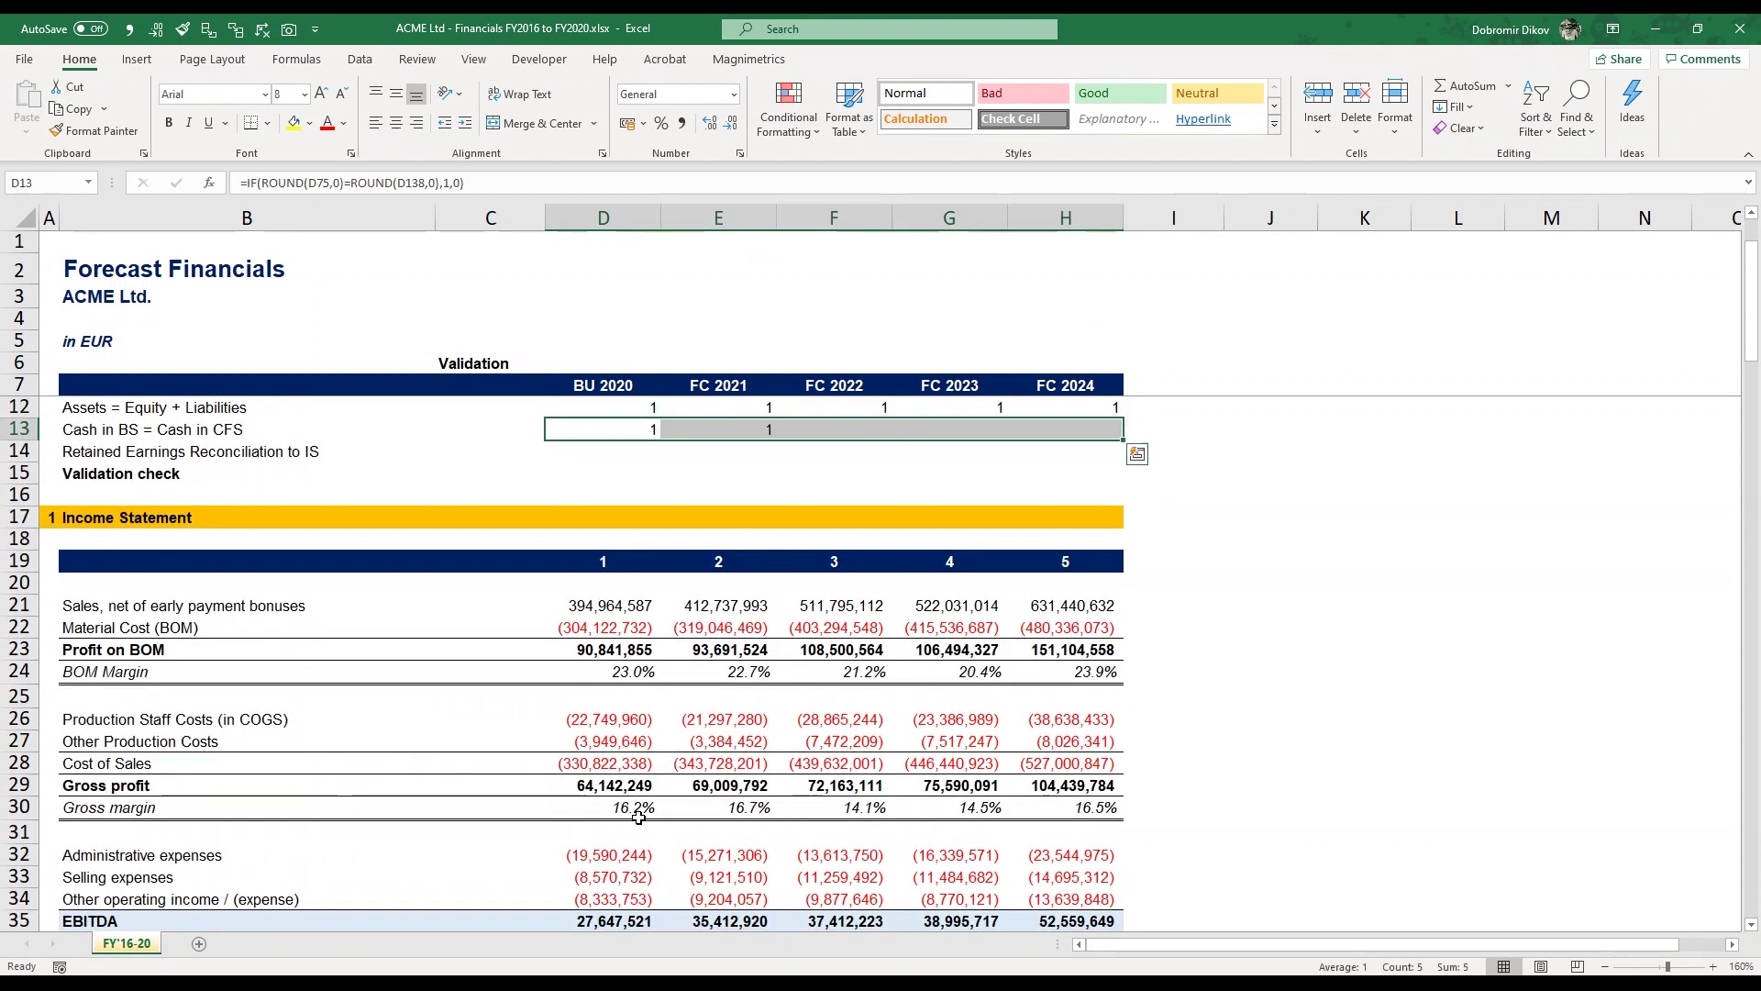
key("Down")
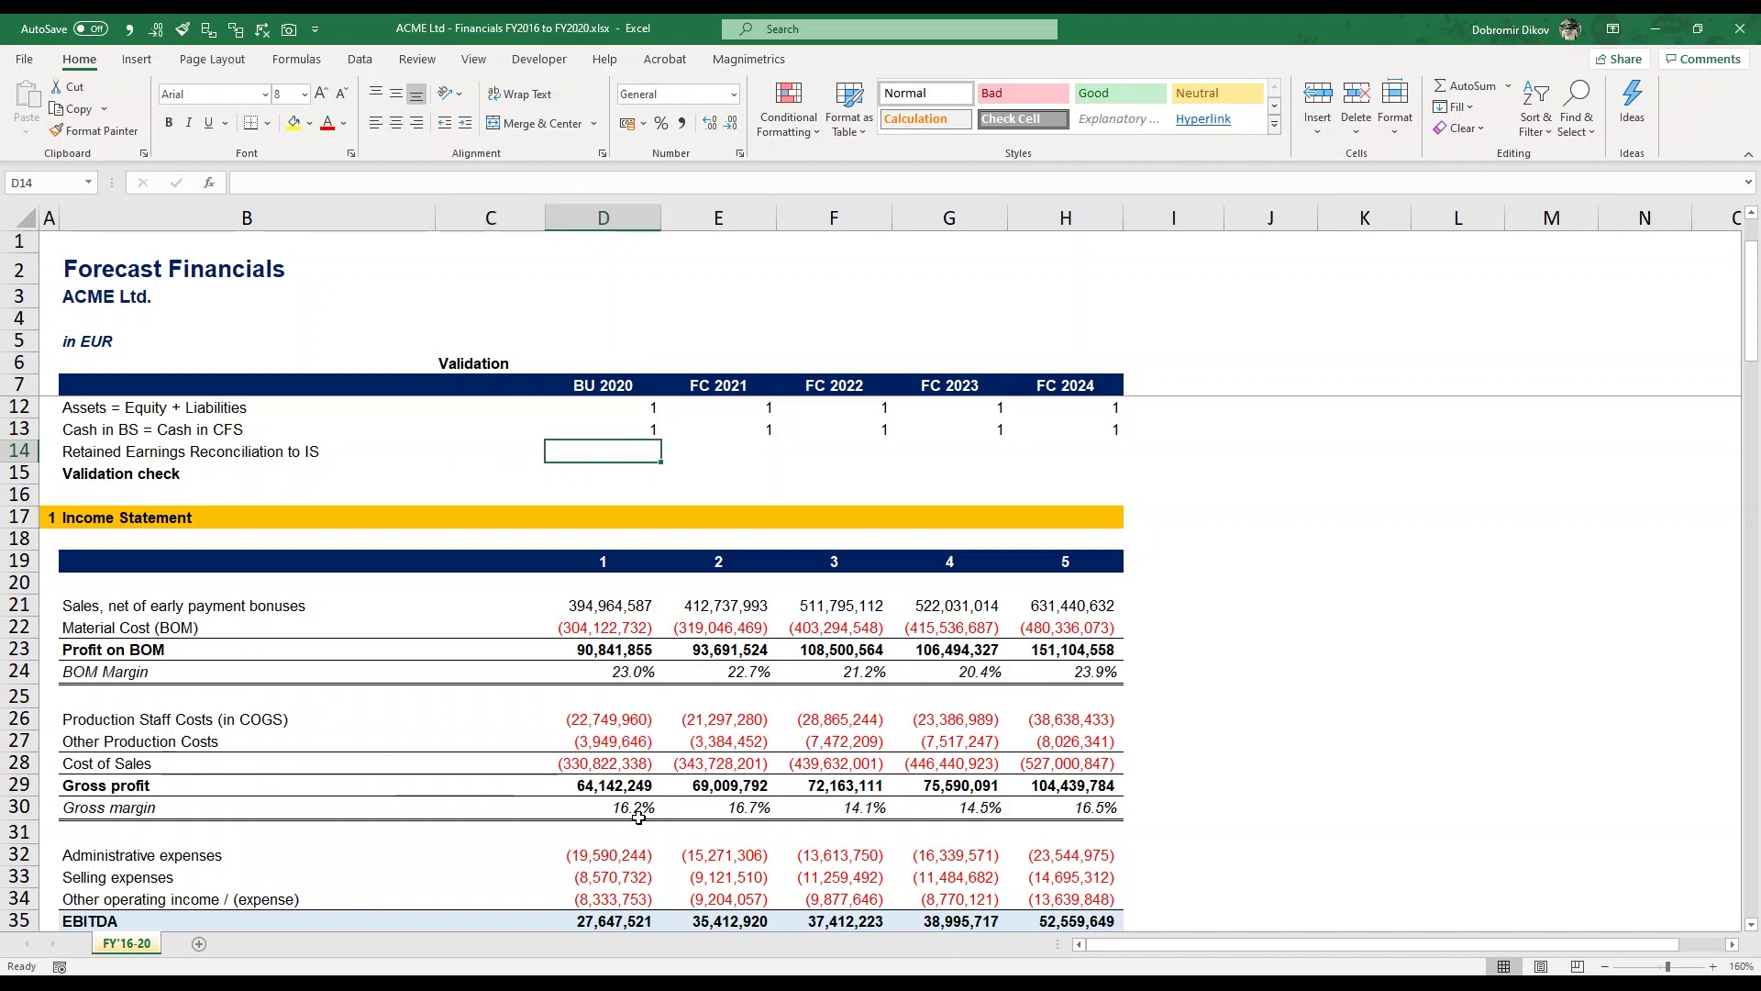
Step: Enter a hardcoded 1 in D14 with the note "Hardcoded as no PY data is available."
type("1")
key("ctrl+Return")
key("shift+F2")
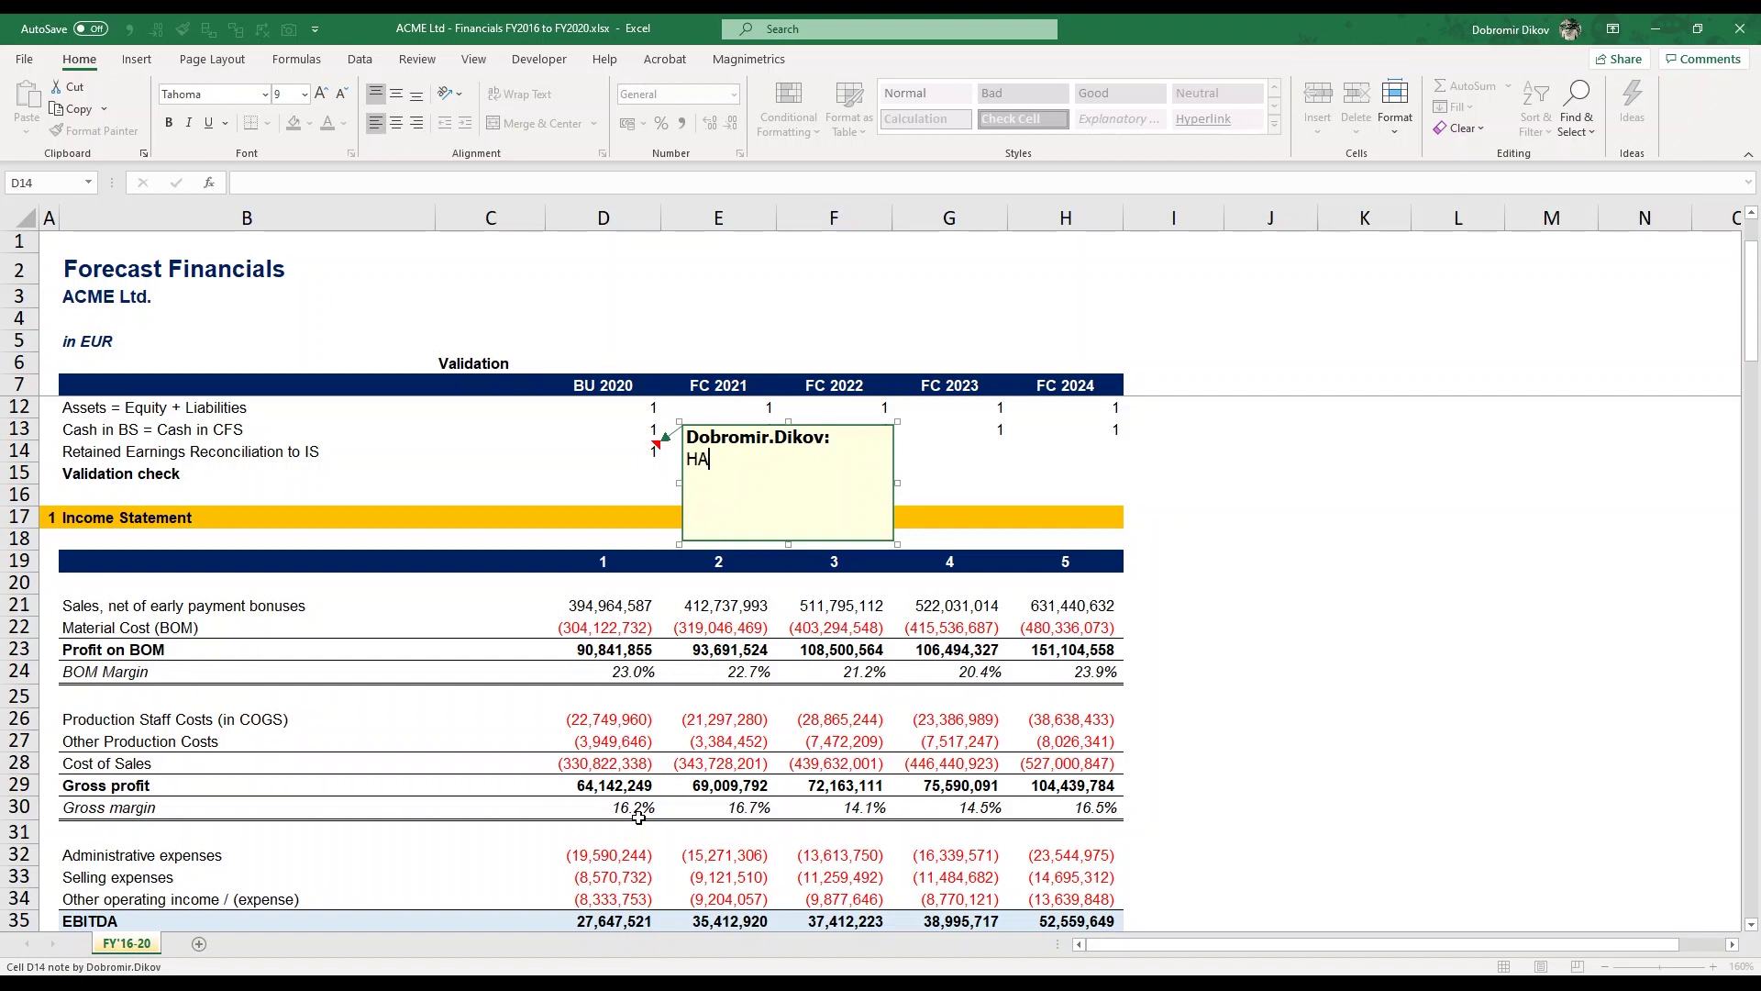
key("BackSpace")
key("BackSpace")
key("BackSpace")
key("BackSpace")
type("ardcoded as no PY data is available.")
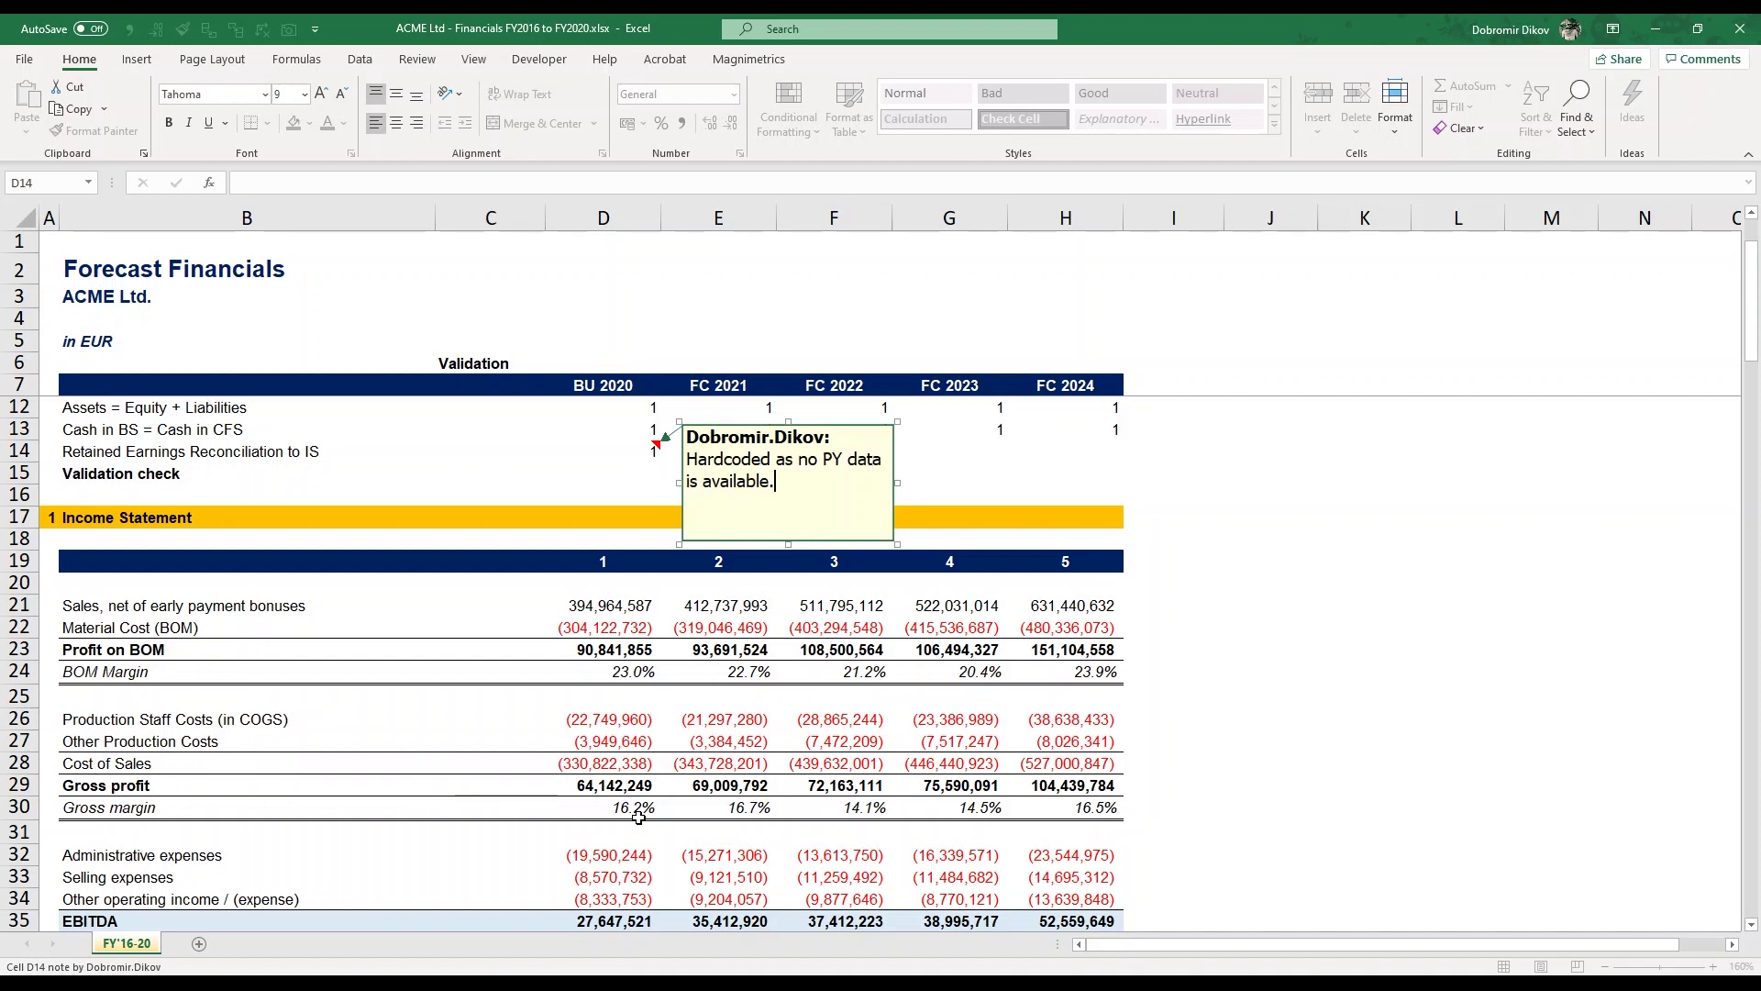
left_click(706, 447)
Step: Enter =IF(ROUND((E82-D82),0)=E48,1,0) in E14, comparing retained earnings change with profit before tax
type("=")
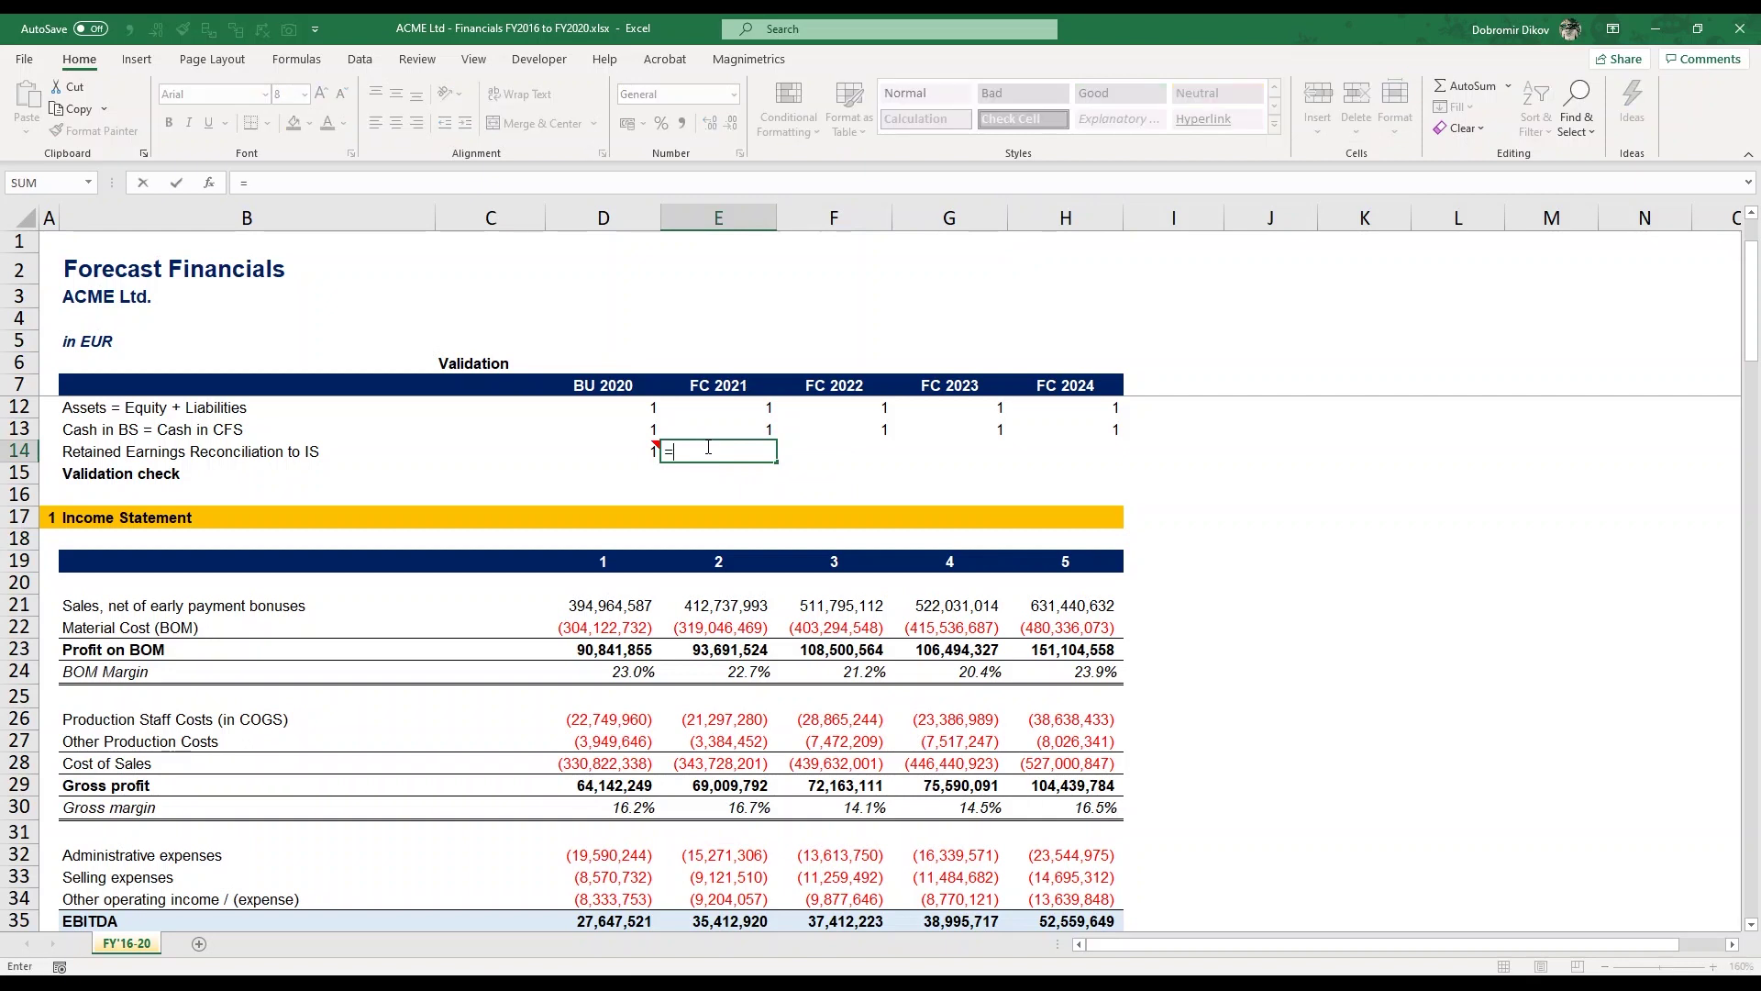
type("if(round")
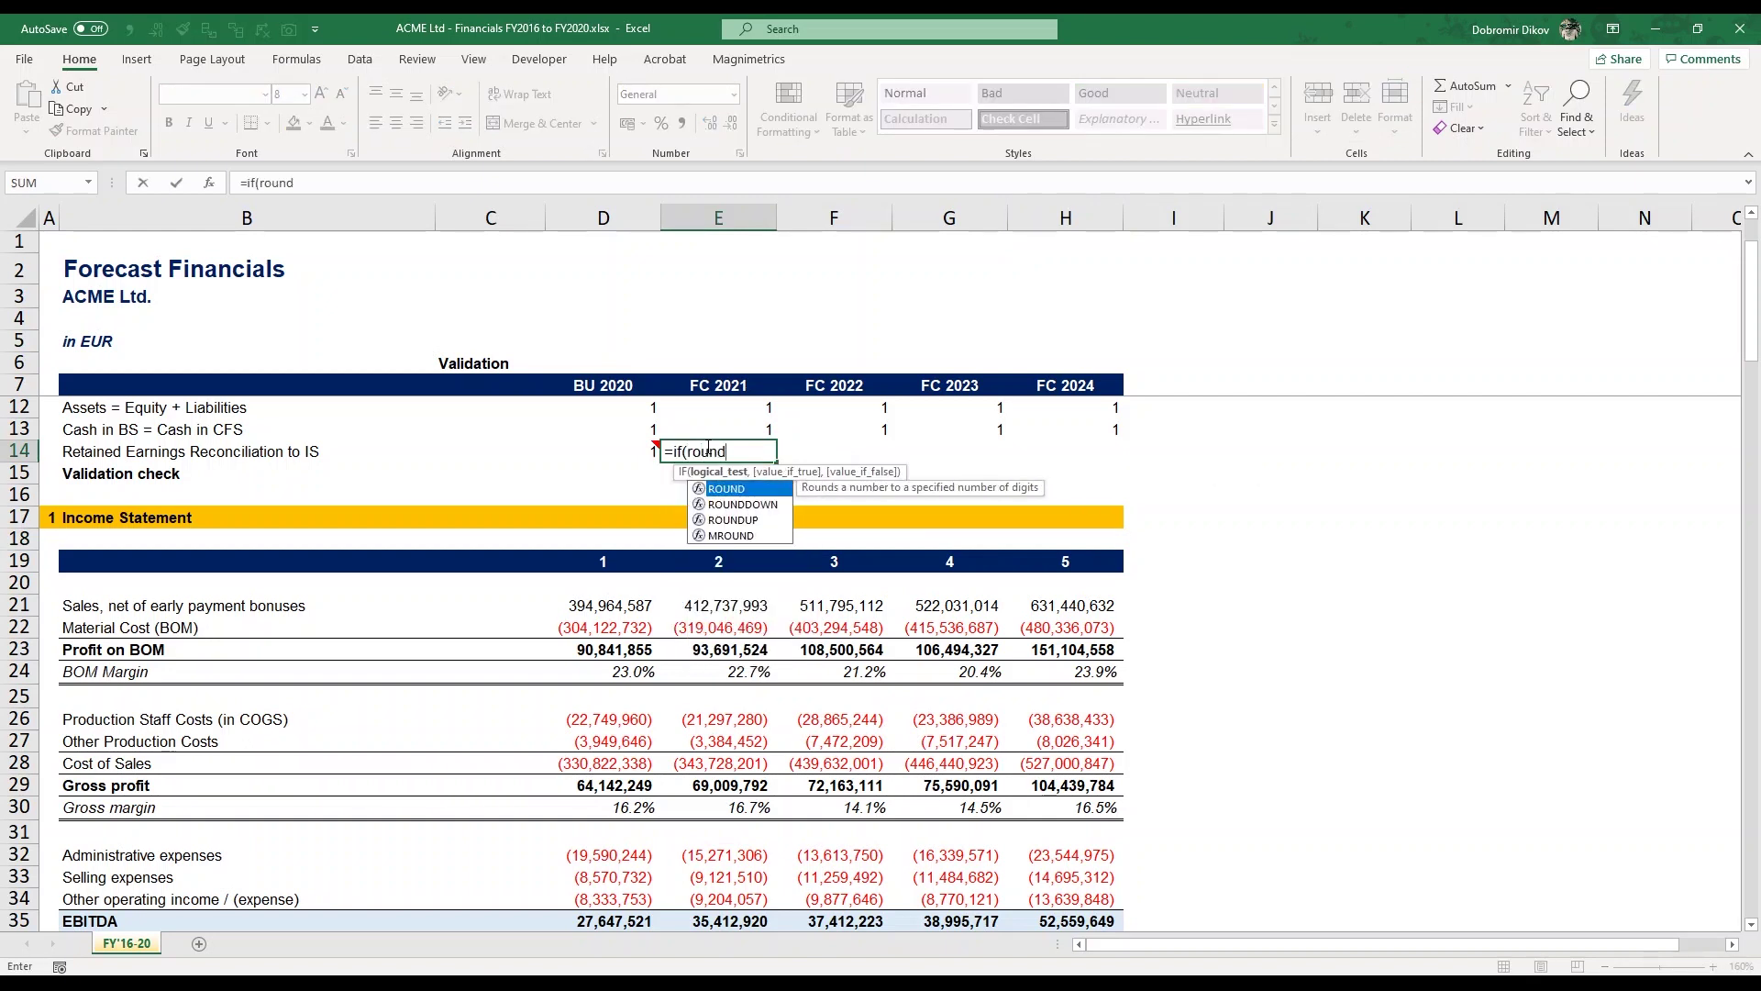
type("((")
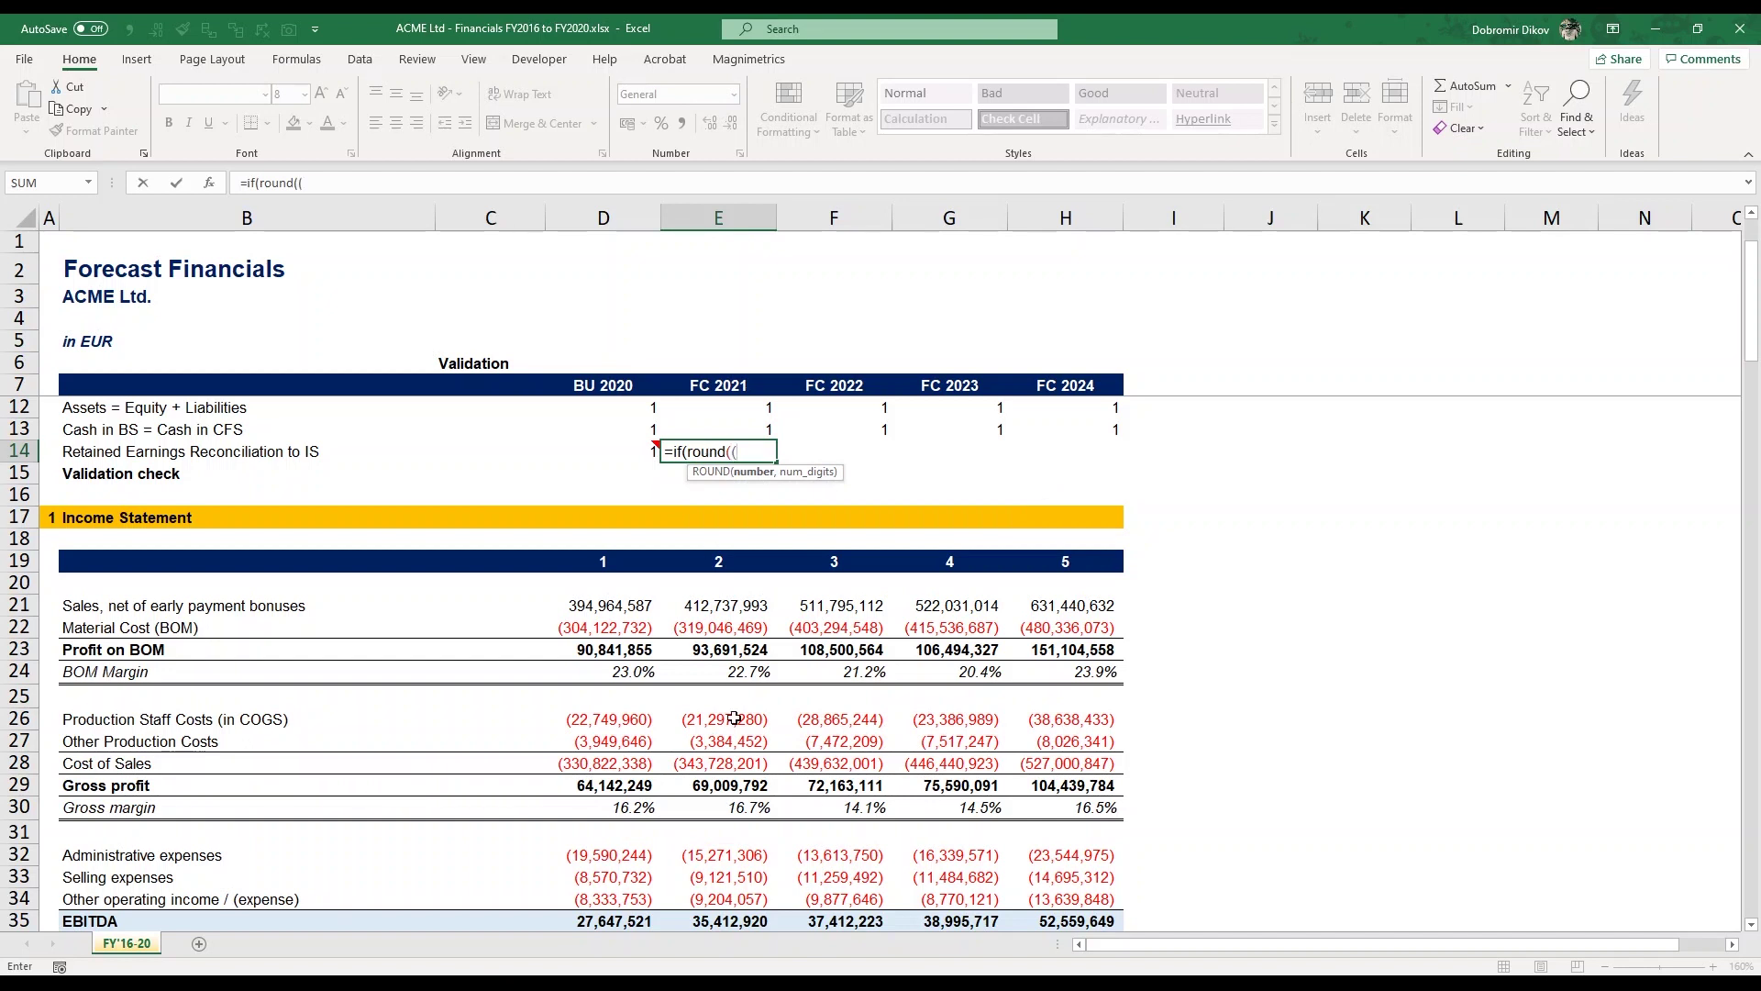
type("(")
scroll(734, 717, "down", 15)
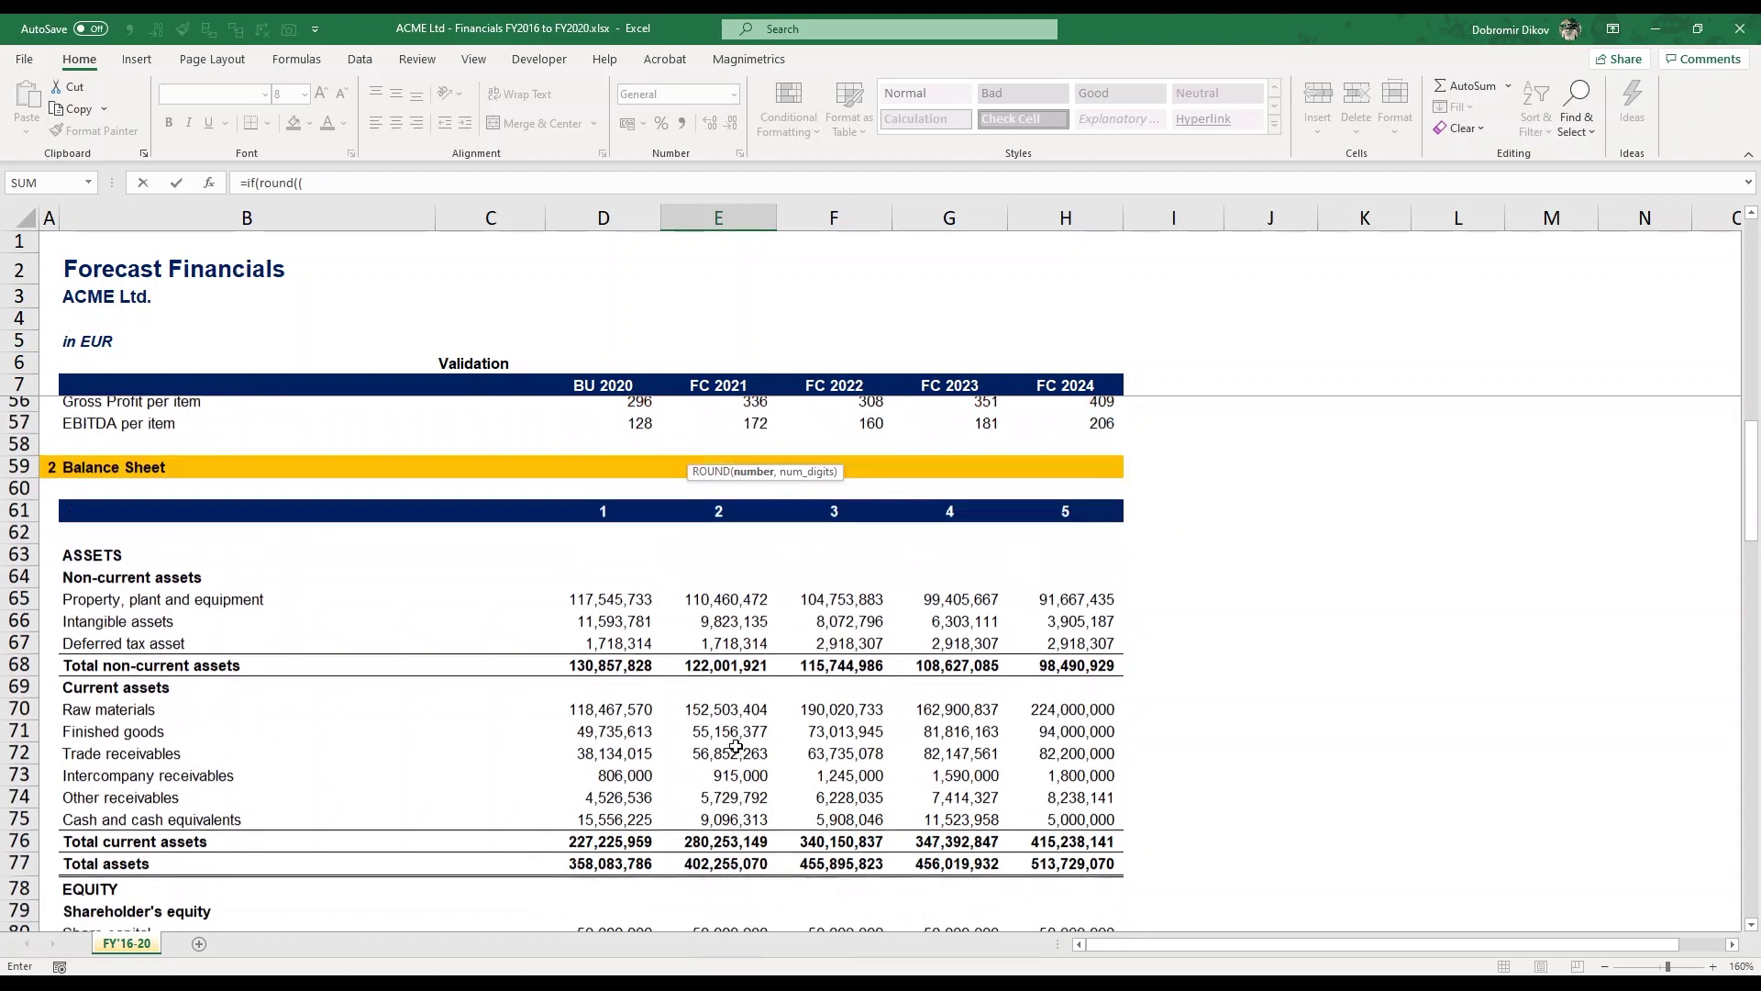
scroll(736, 746, "down", 2)
scroll(736, 747, "down", 2)
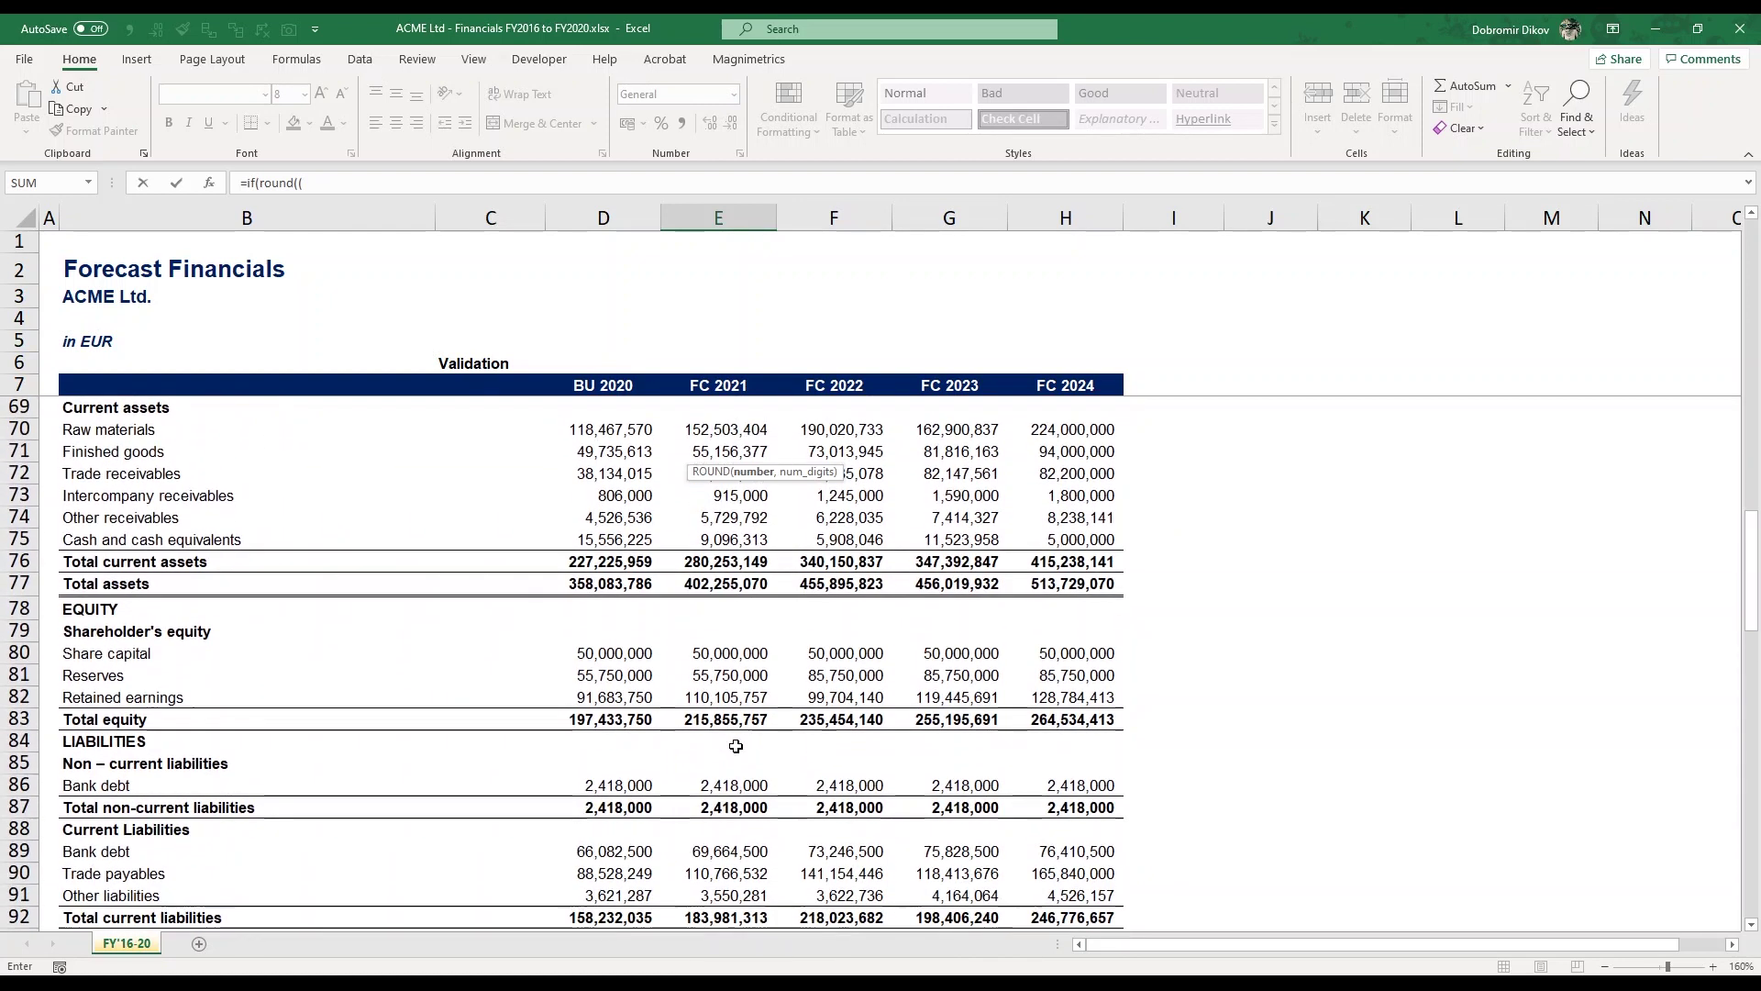
left_click(734, 698)
type("-")
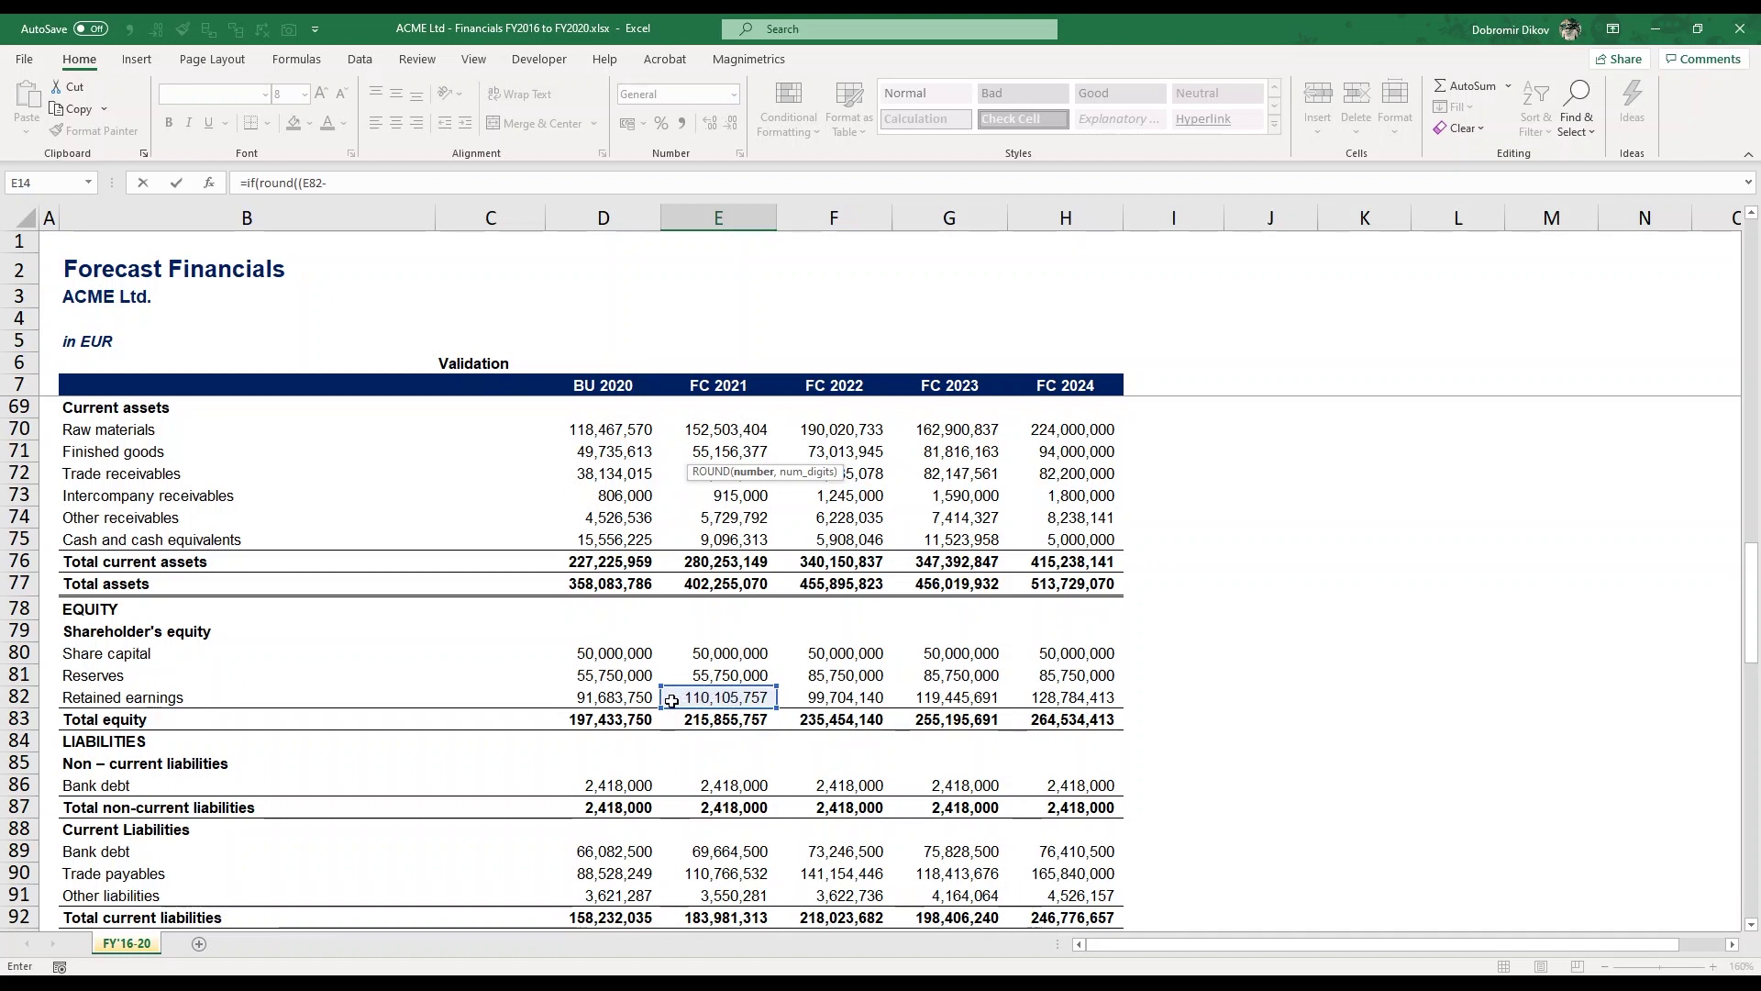
left_click(624, 702)
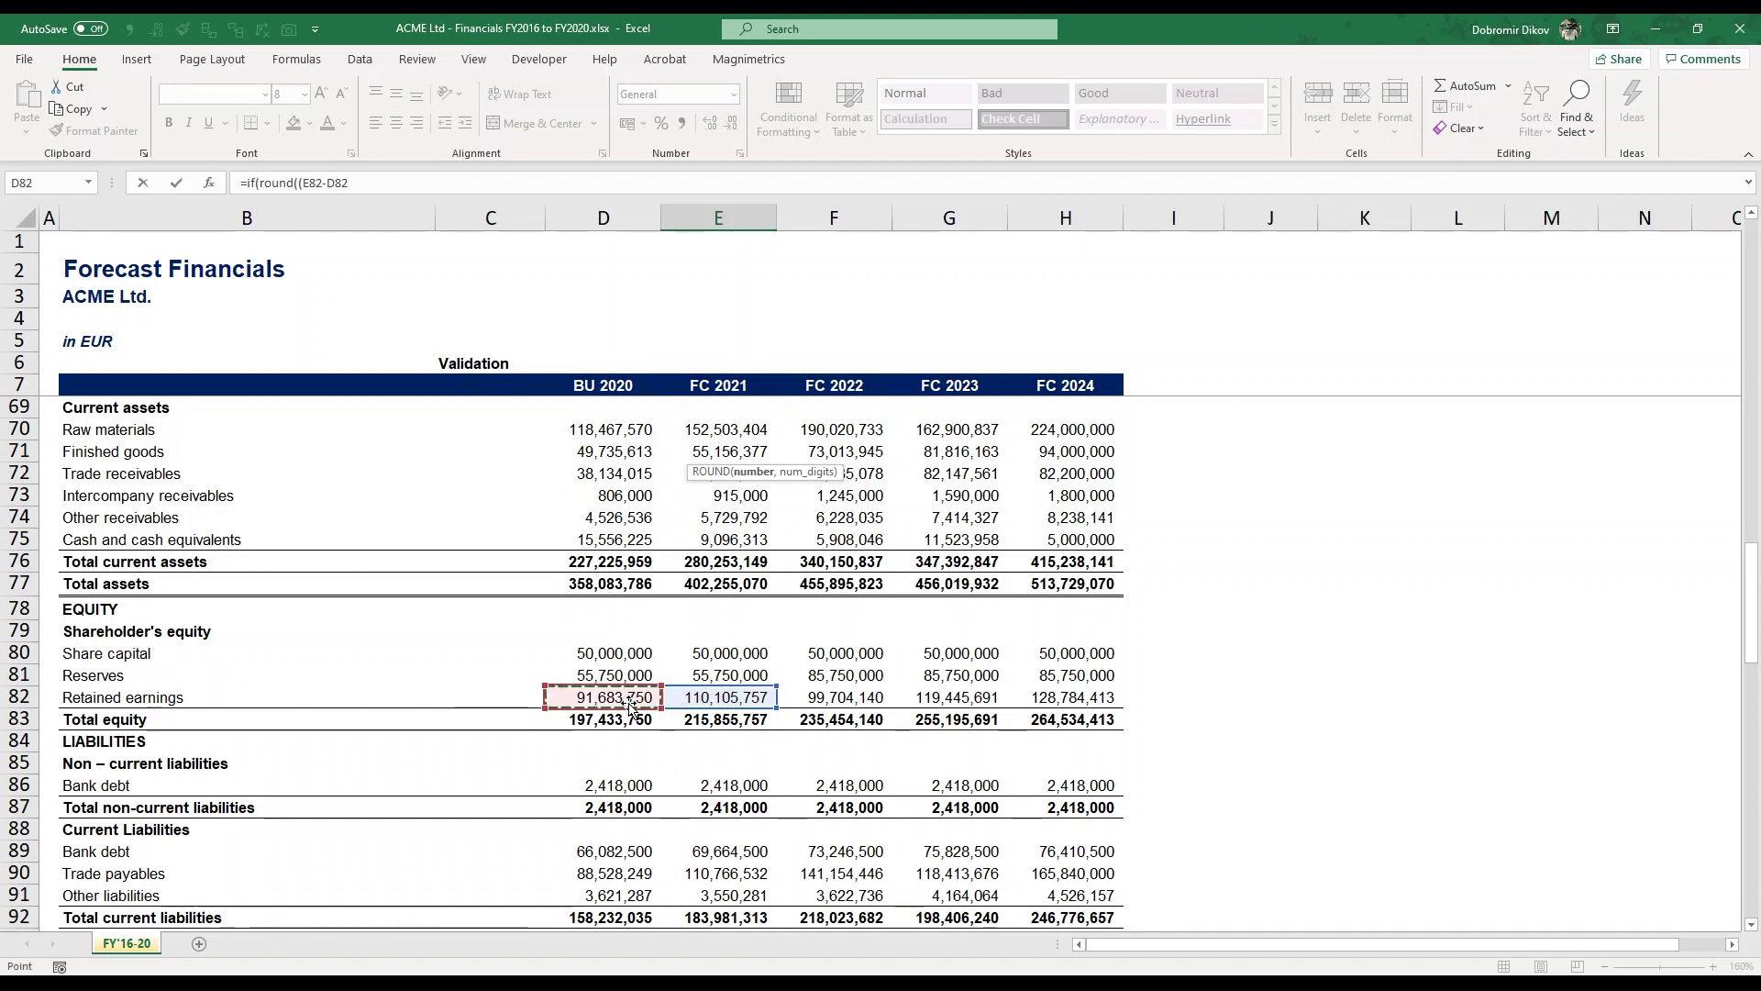
type("),0")
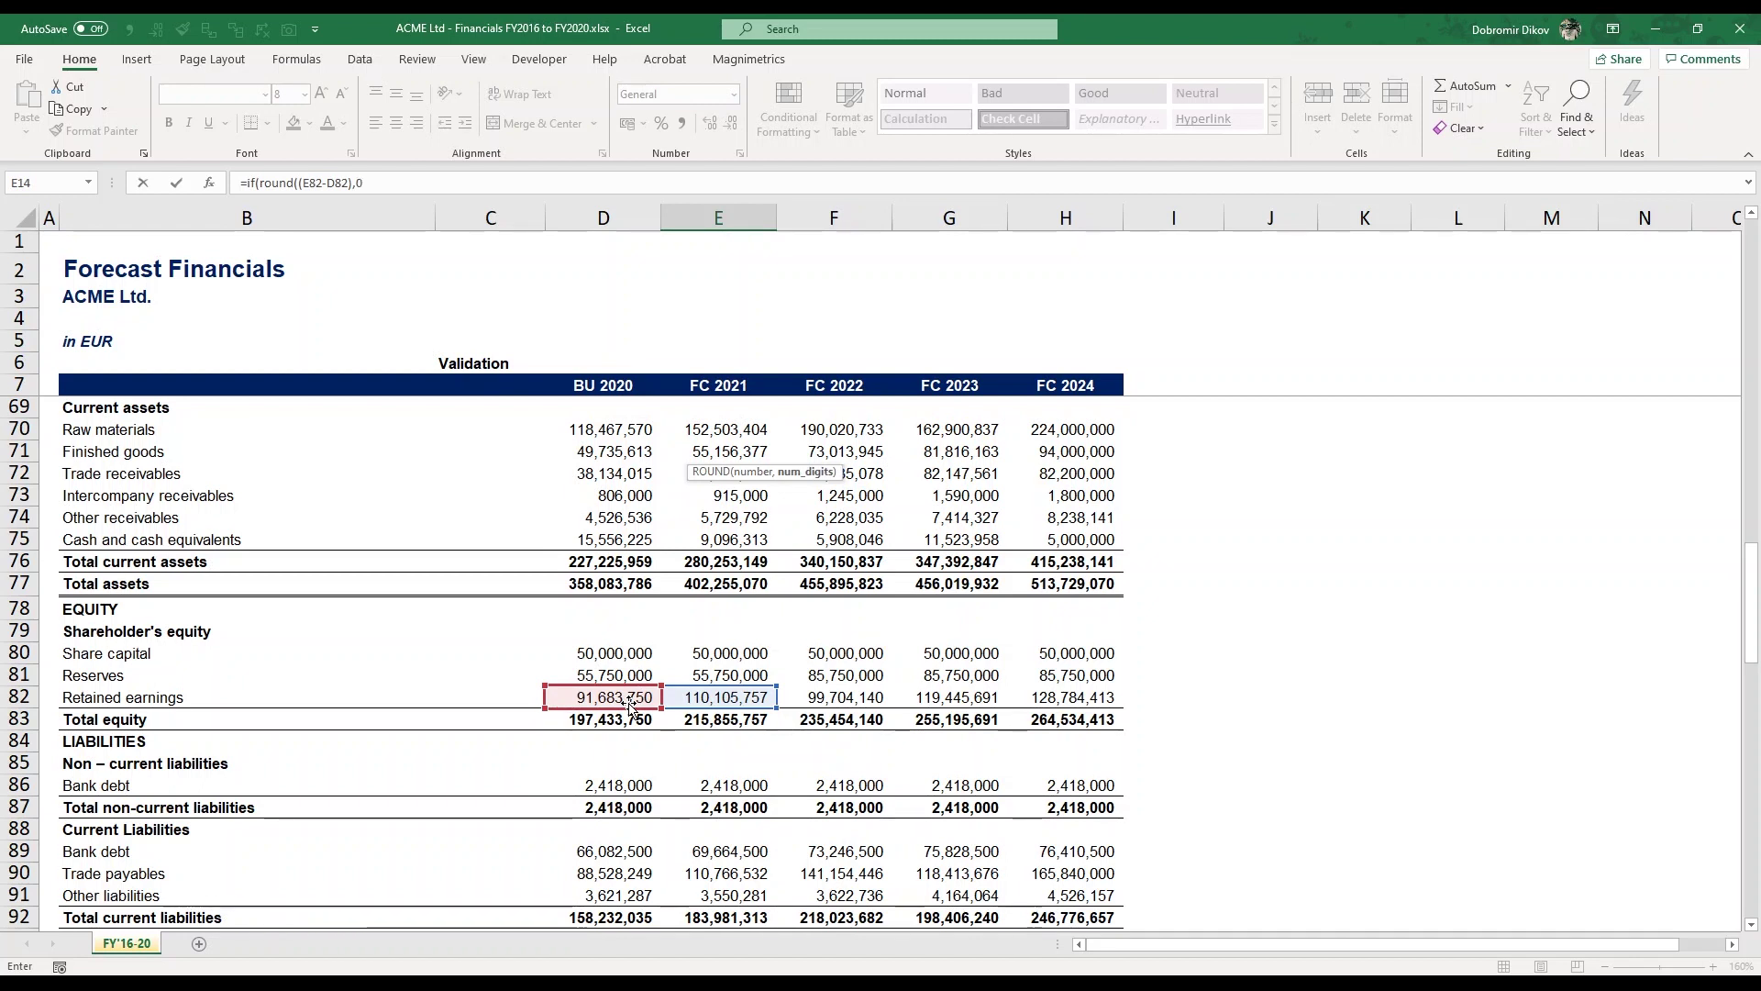
type(")=")
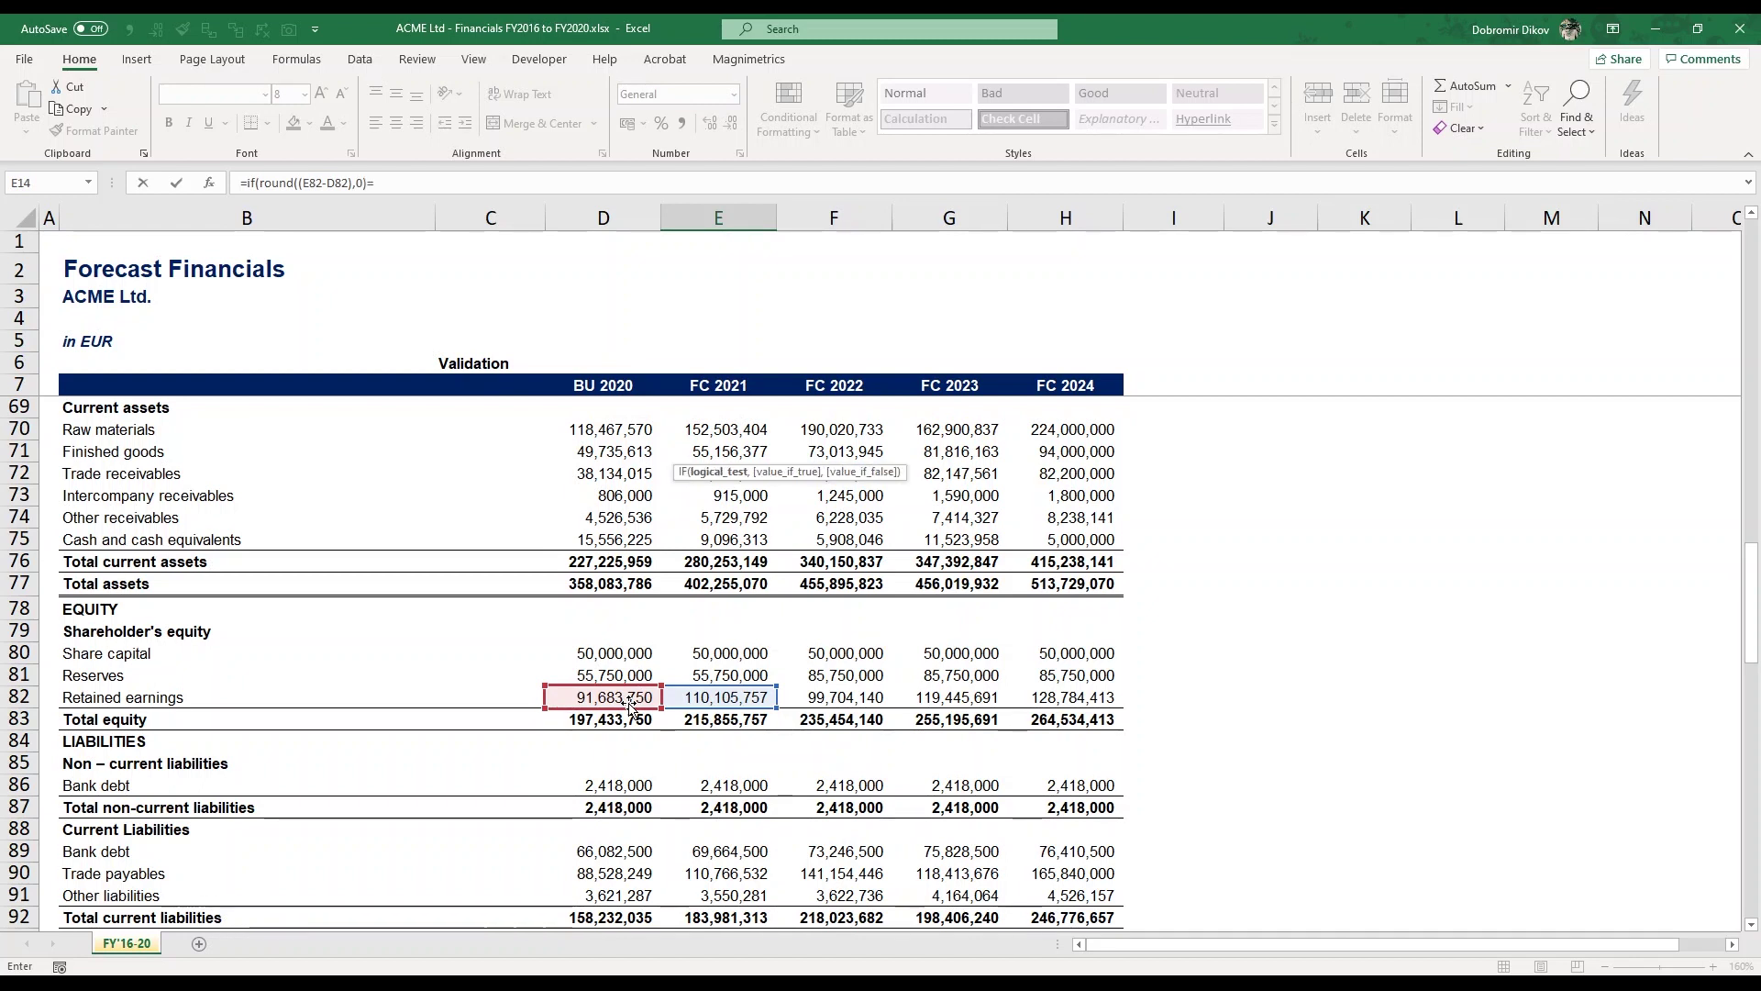
scroll(630, 706, "up", 10)
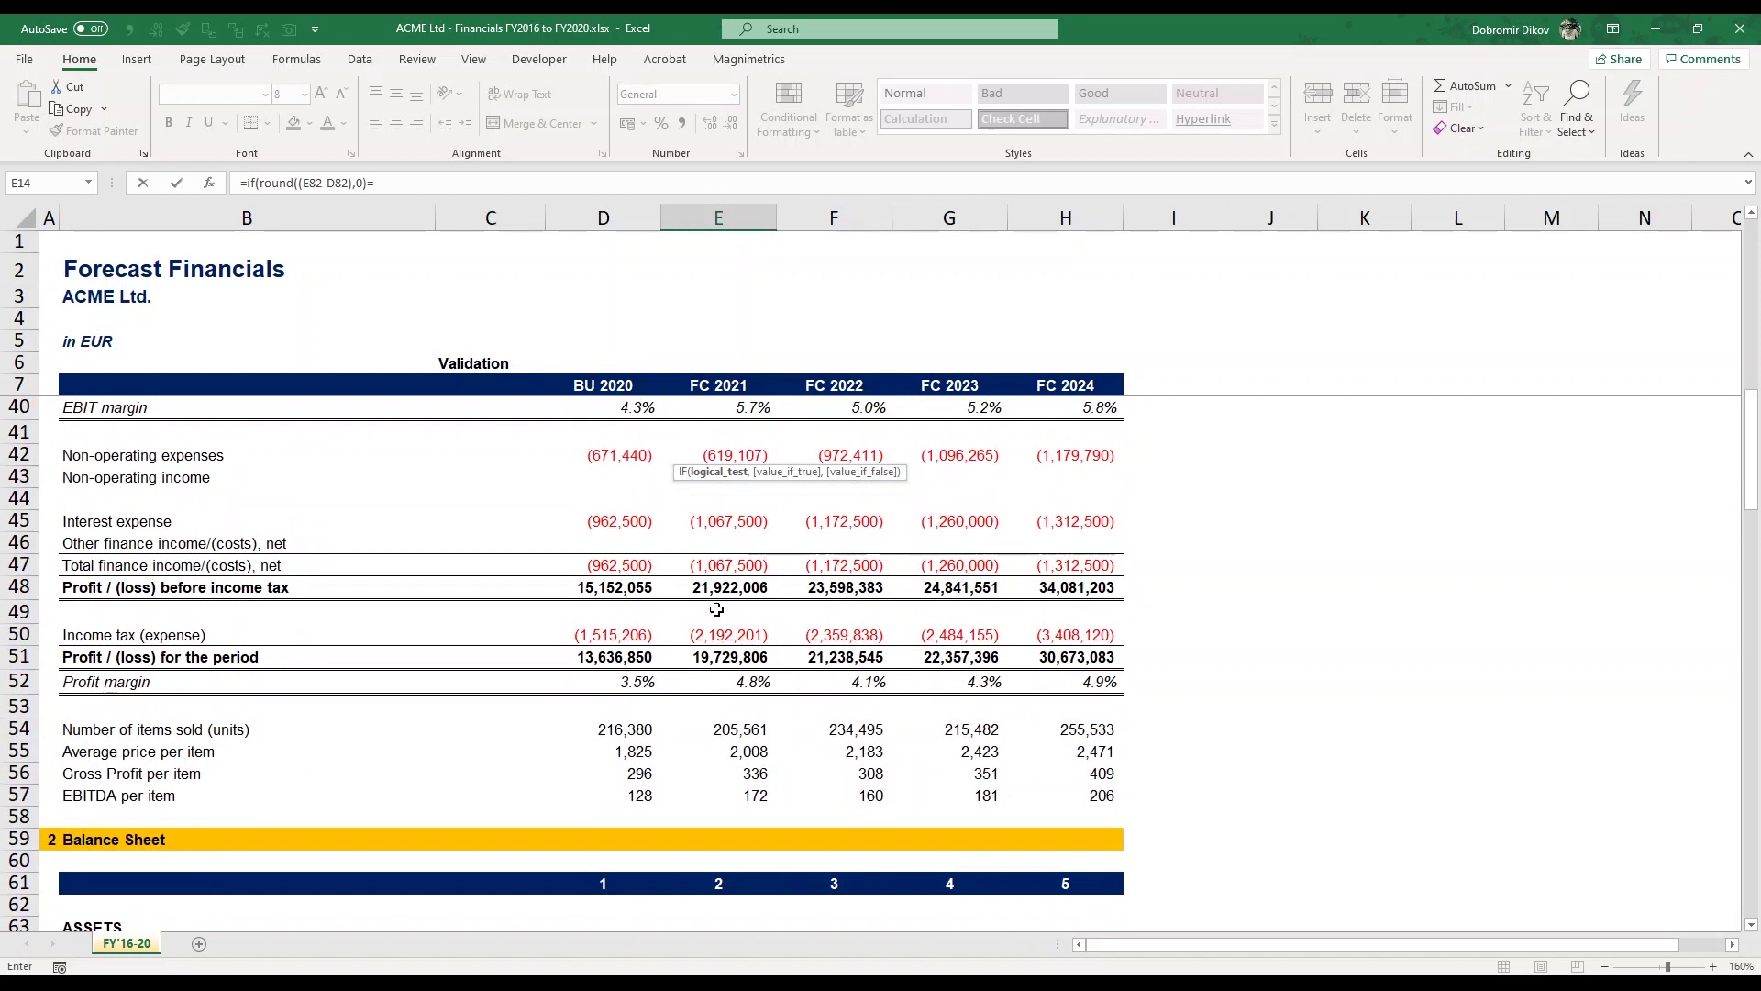
left_click(719, 586)
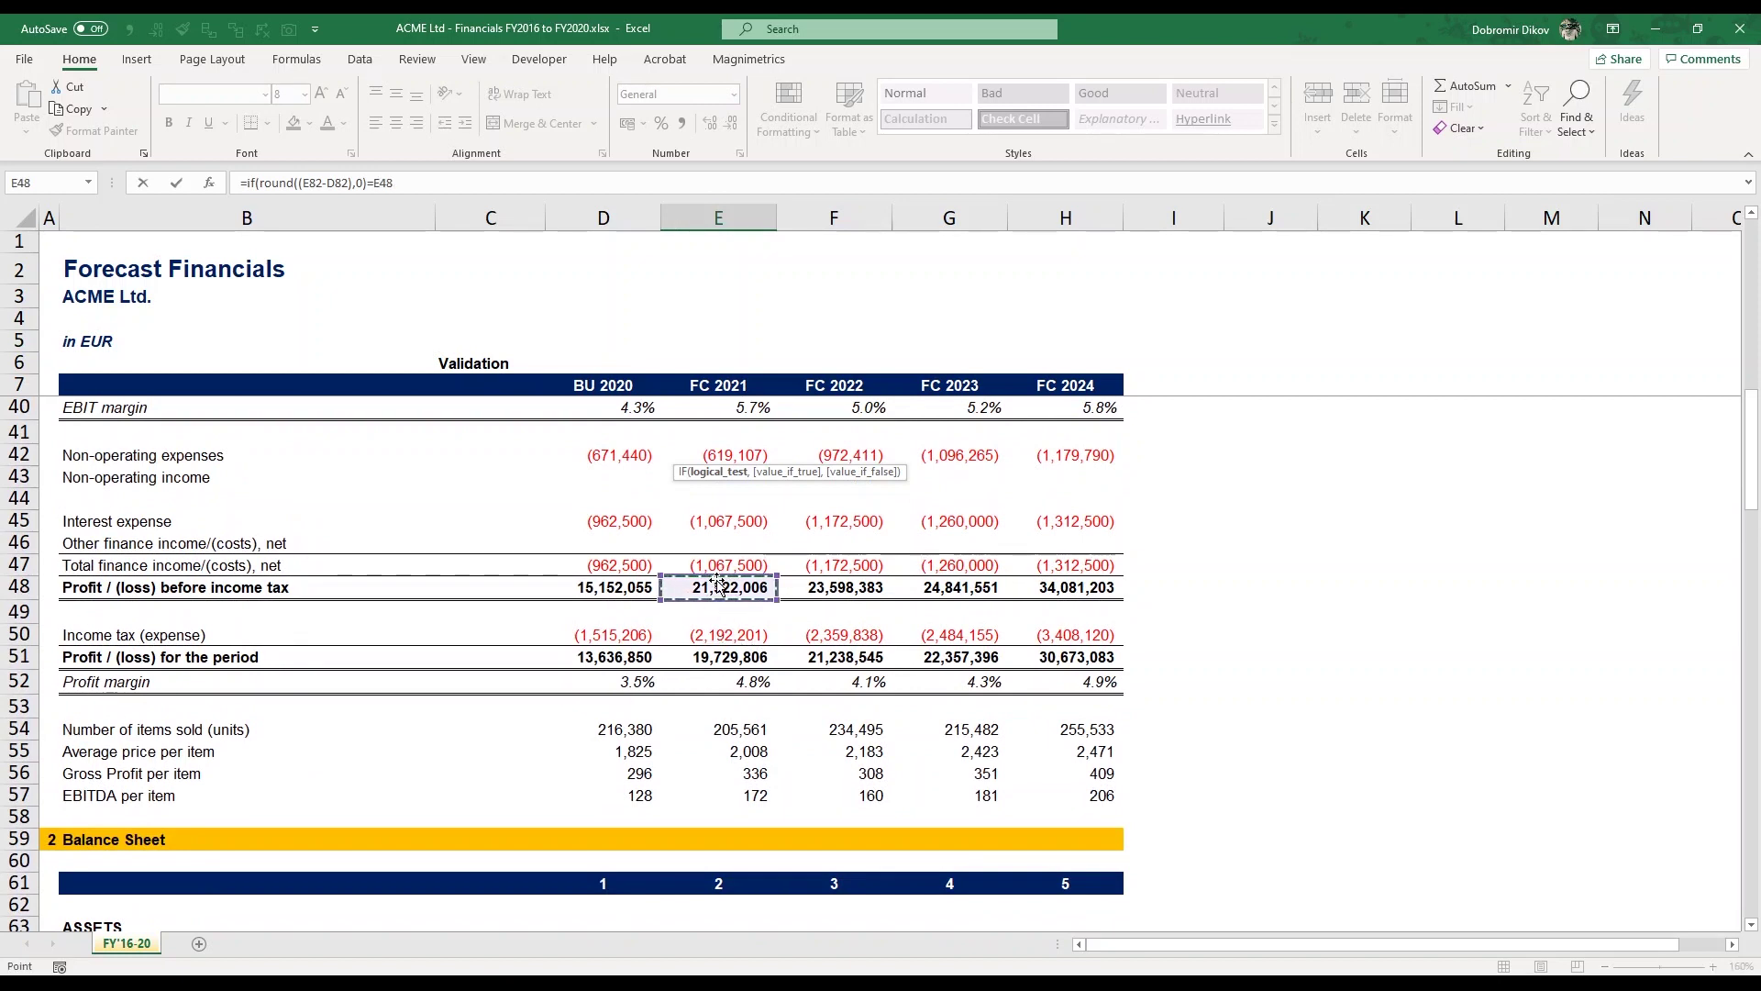
type(",1,0")
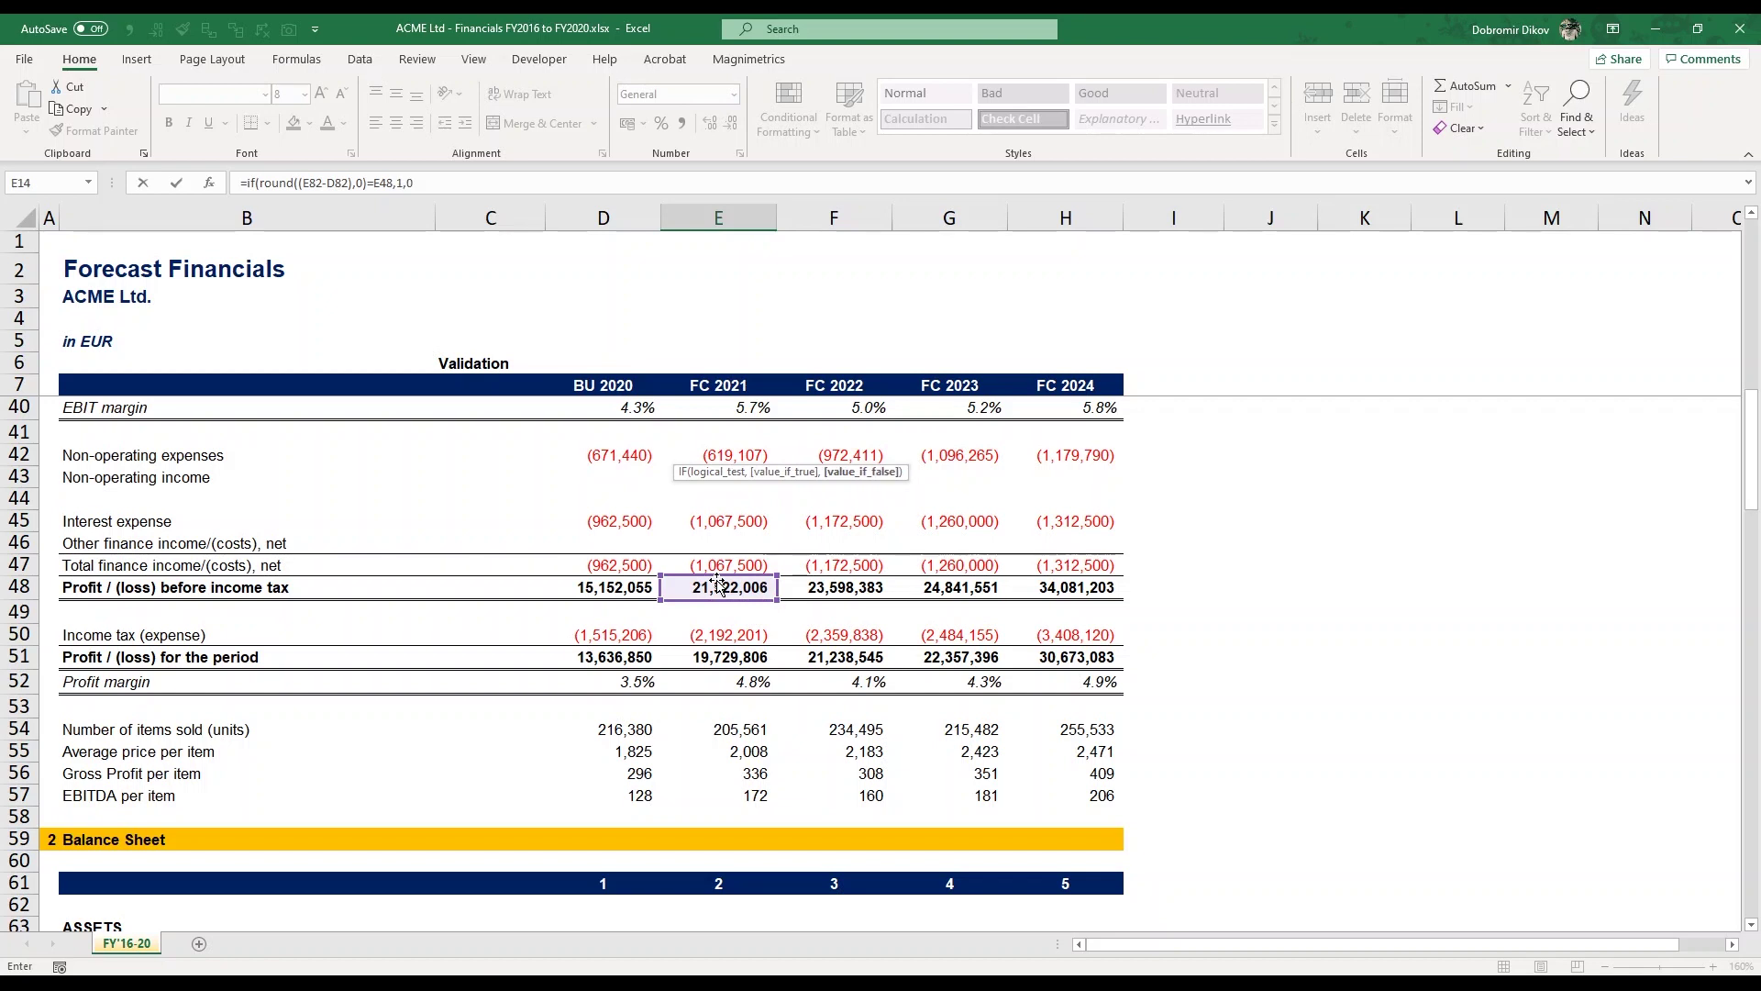
key("Up")
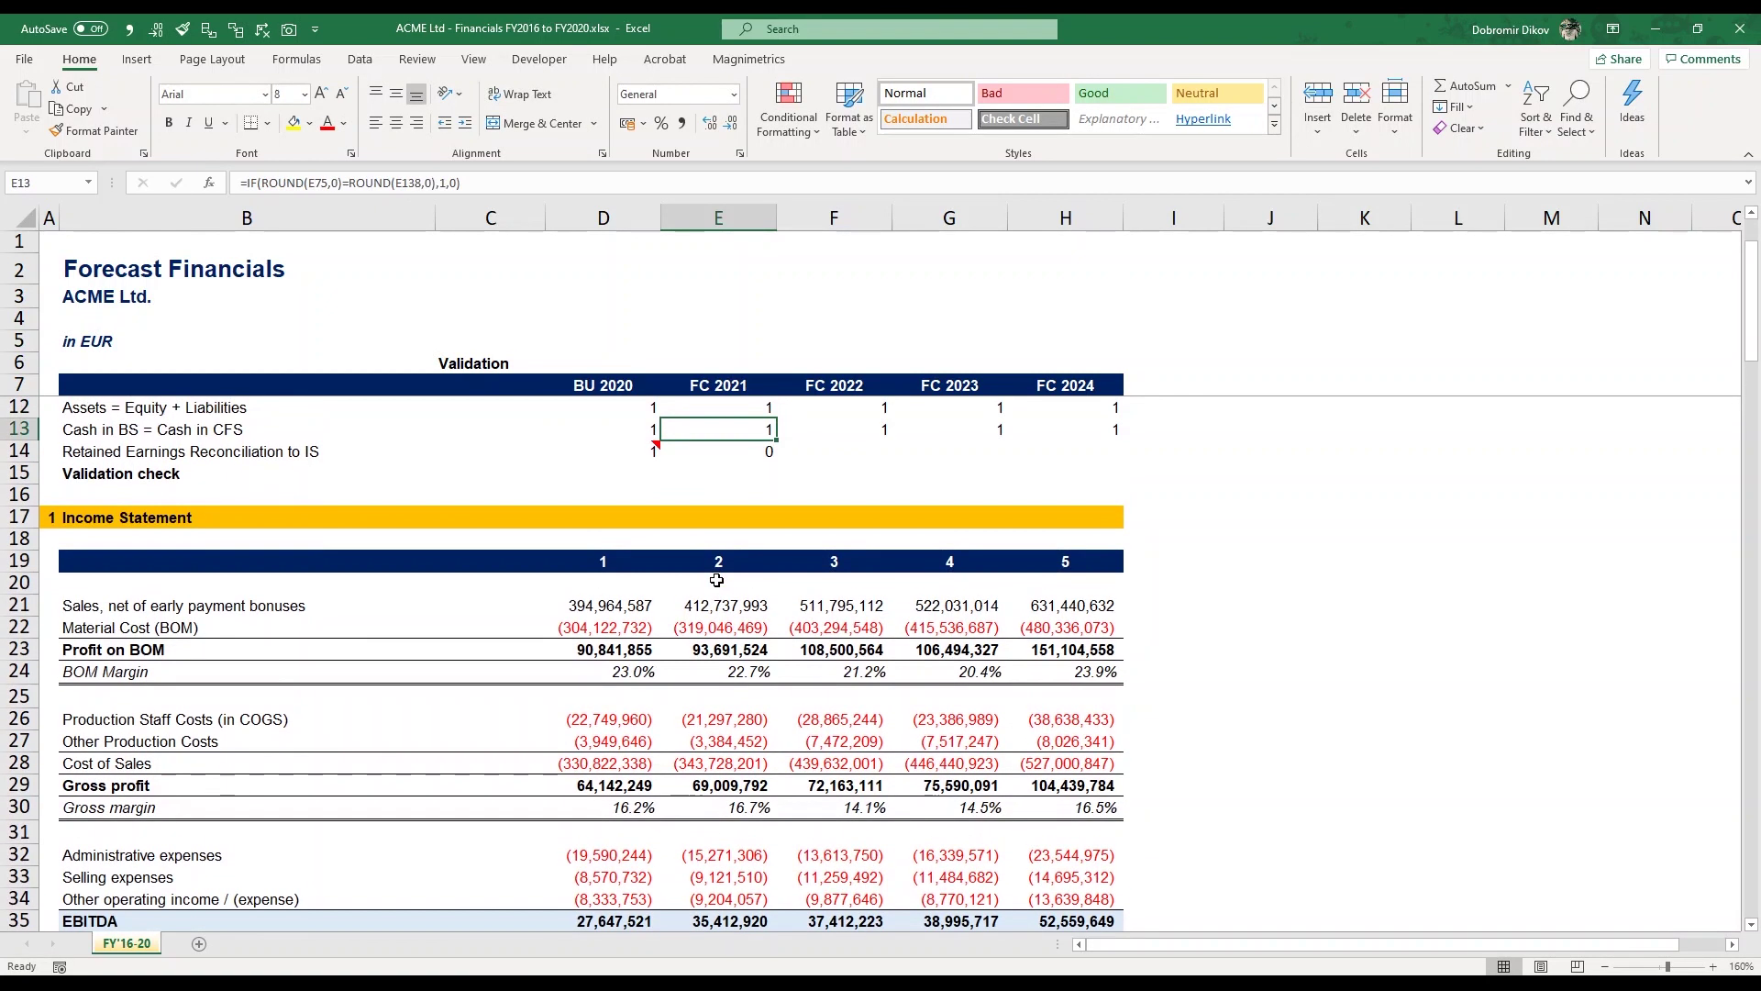
key("Down")
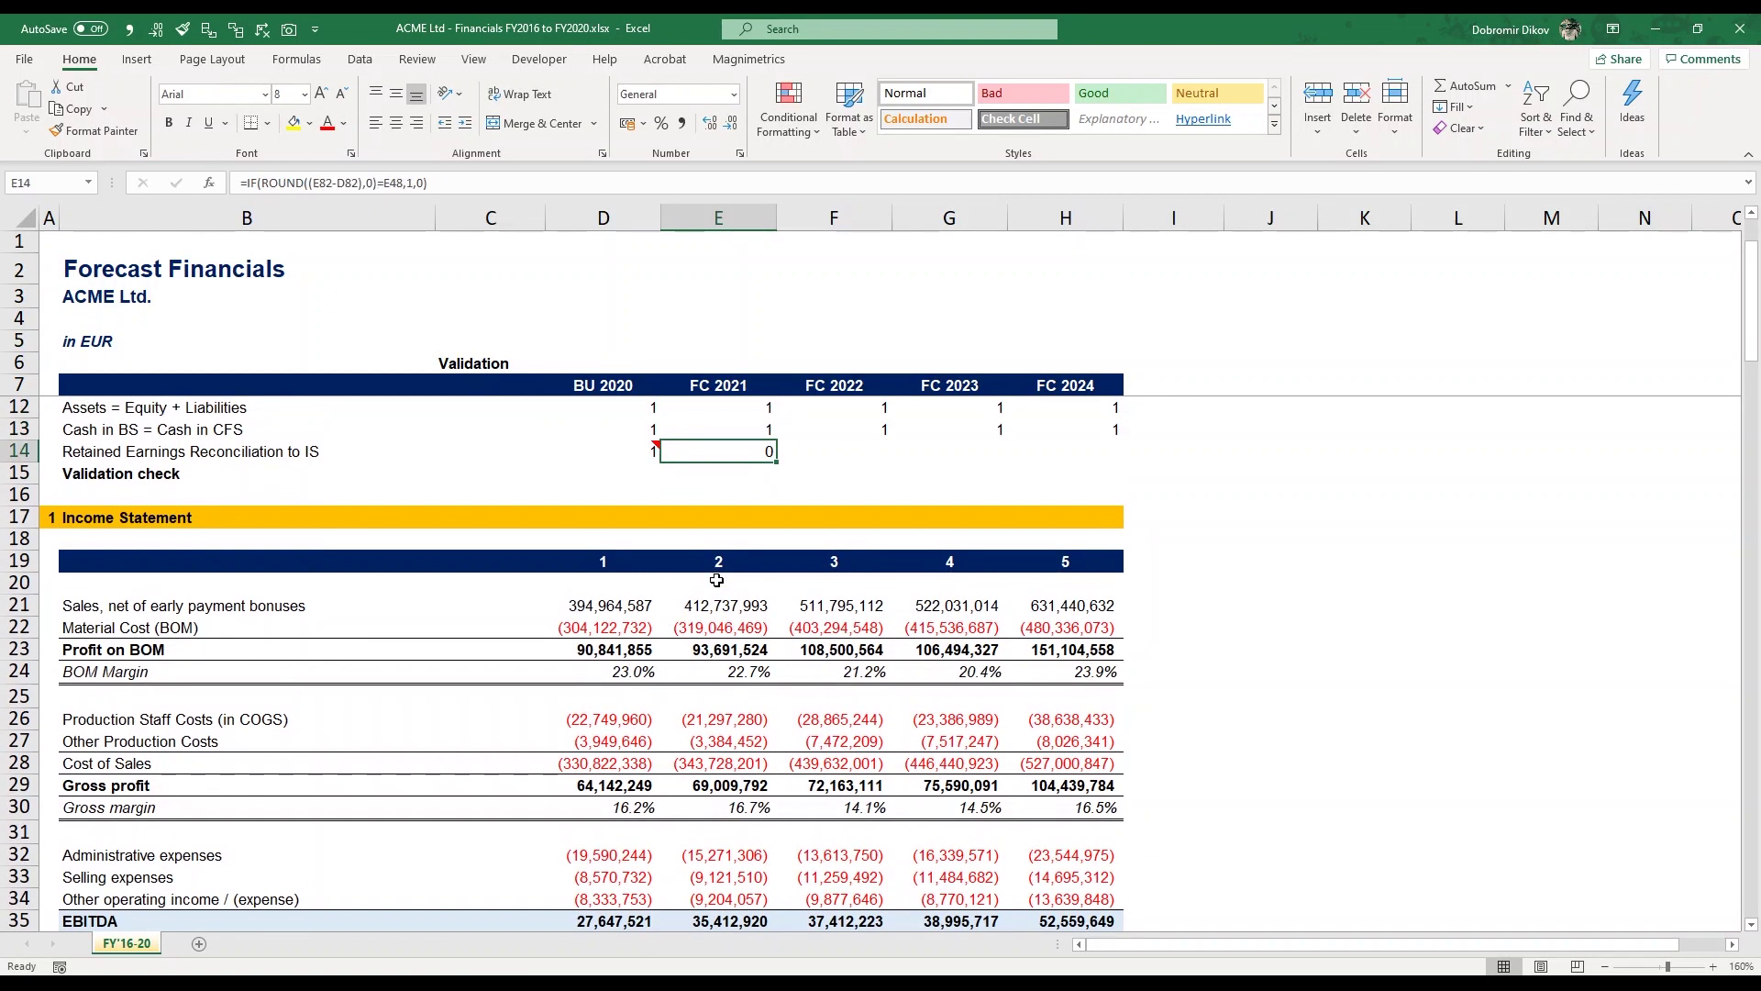
Step: Inspect the FC 2021 dividends paid value further down the sheet
scroll(711, 789, "down", 10)
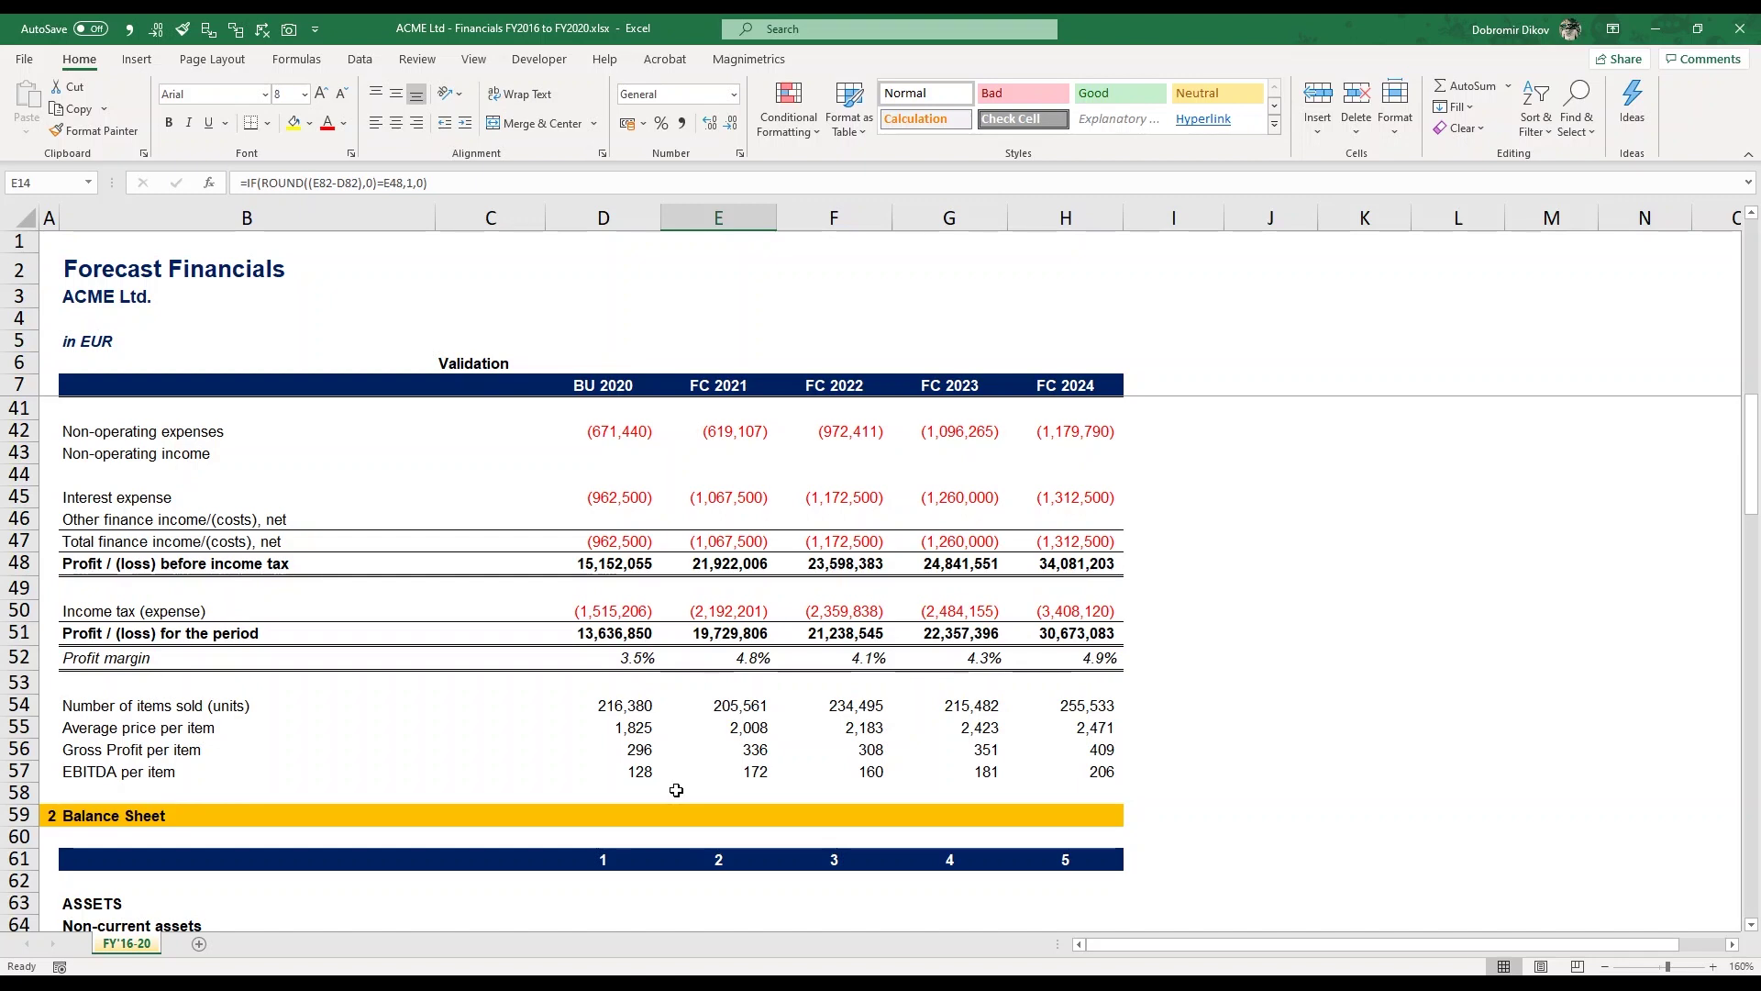
scroll(676, 789, "down", 2)
scroll(676, 789, "down", 18)
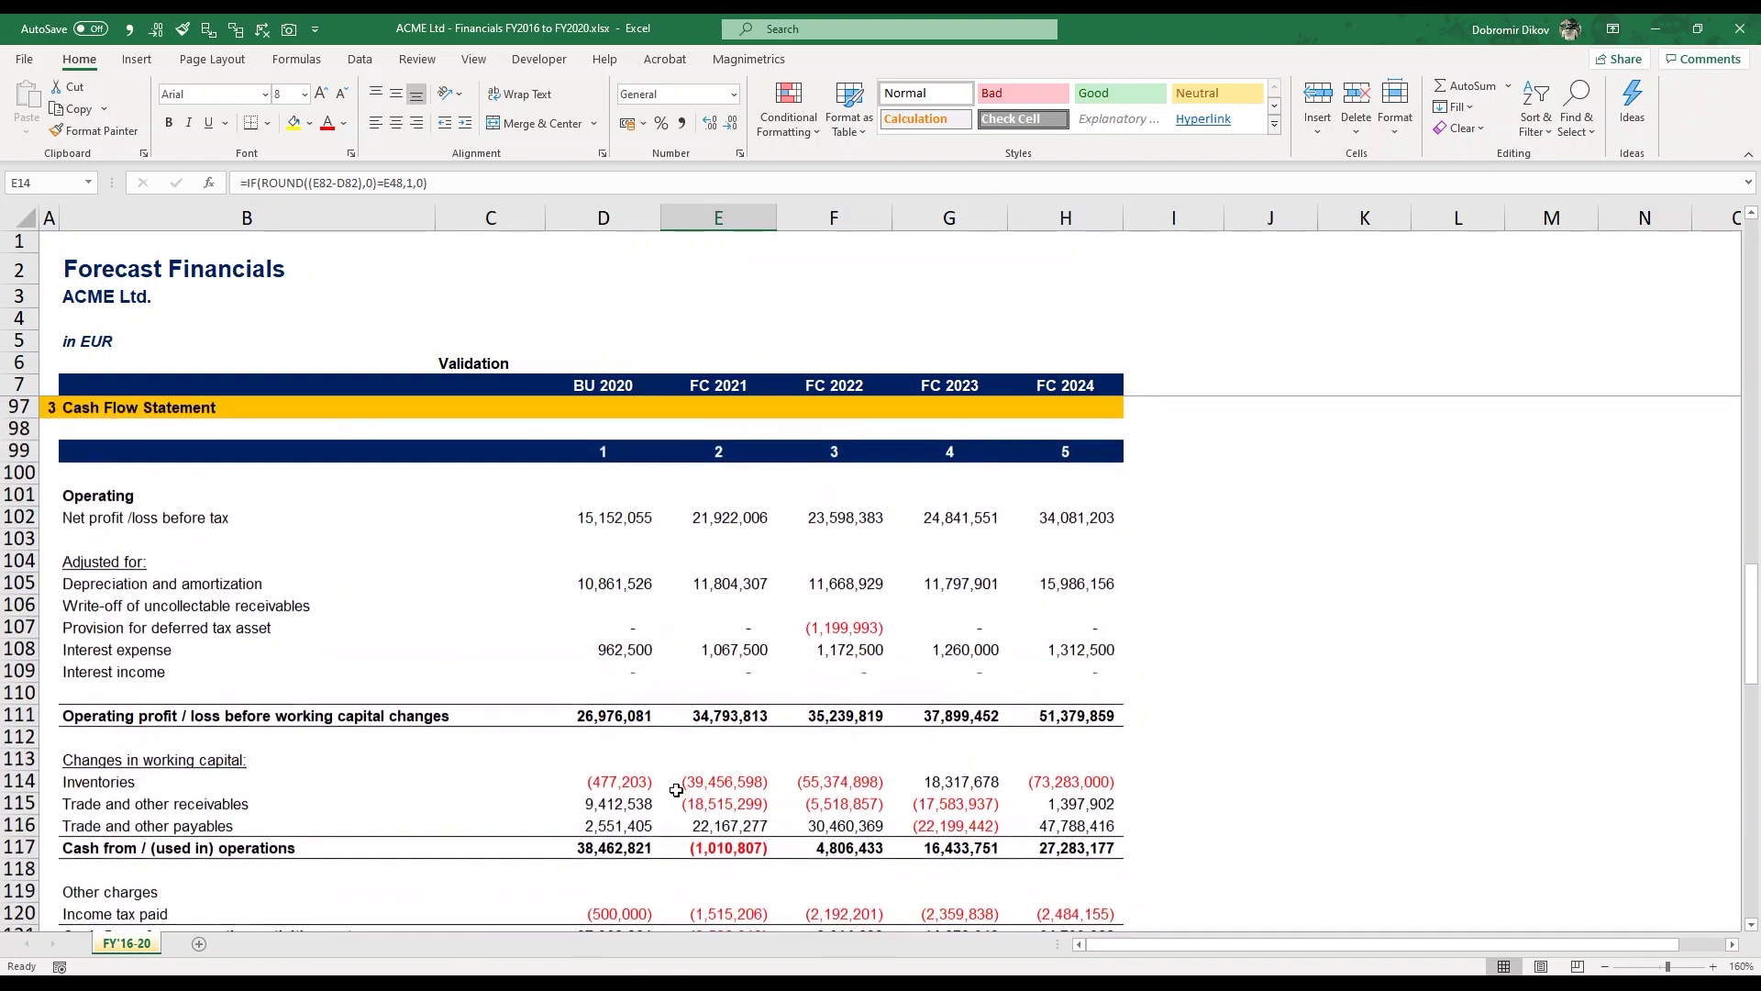
scroll(676, 790, "down", 3)
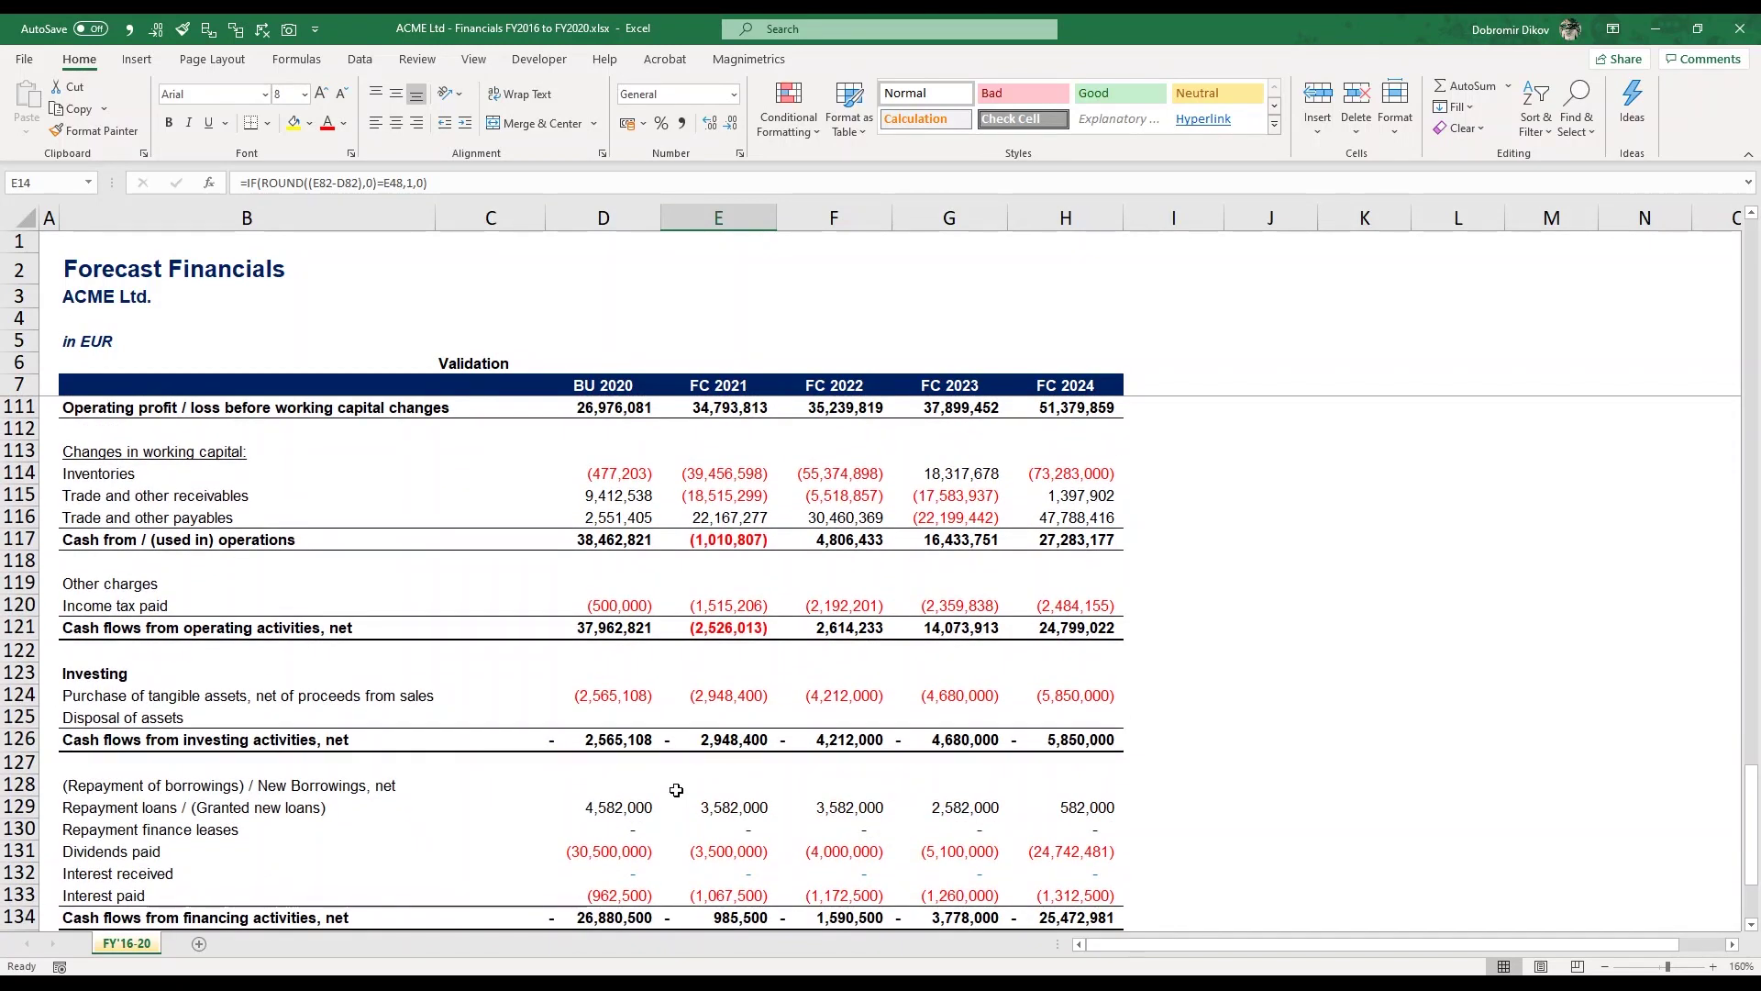
scroll(676, 790, "down", 2)
scroll(676, 789, "down", 2)
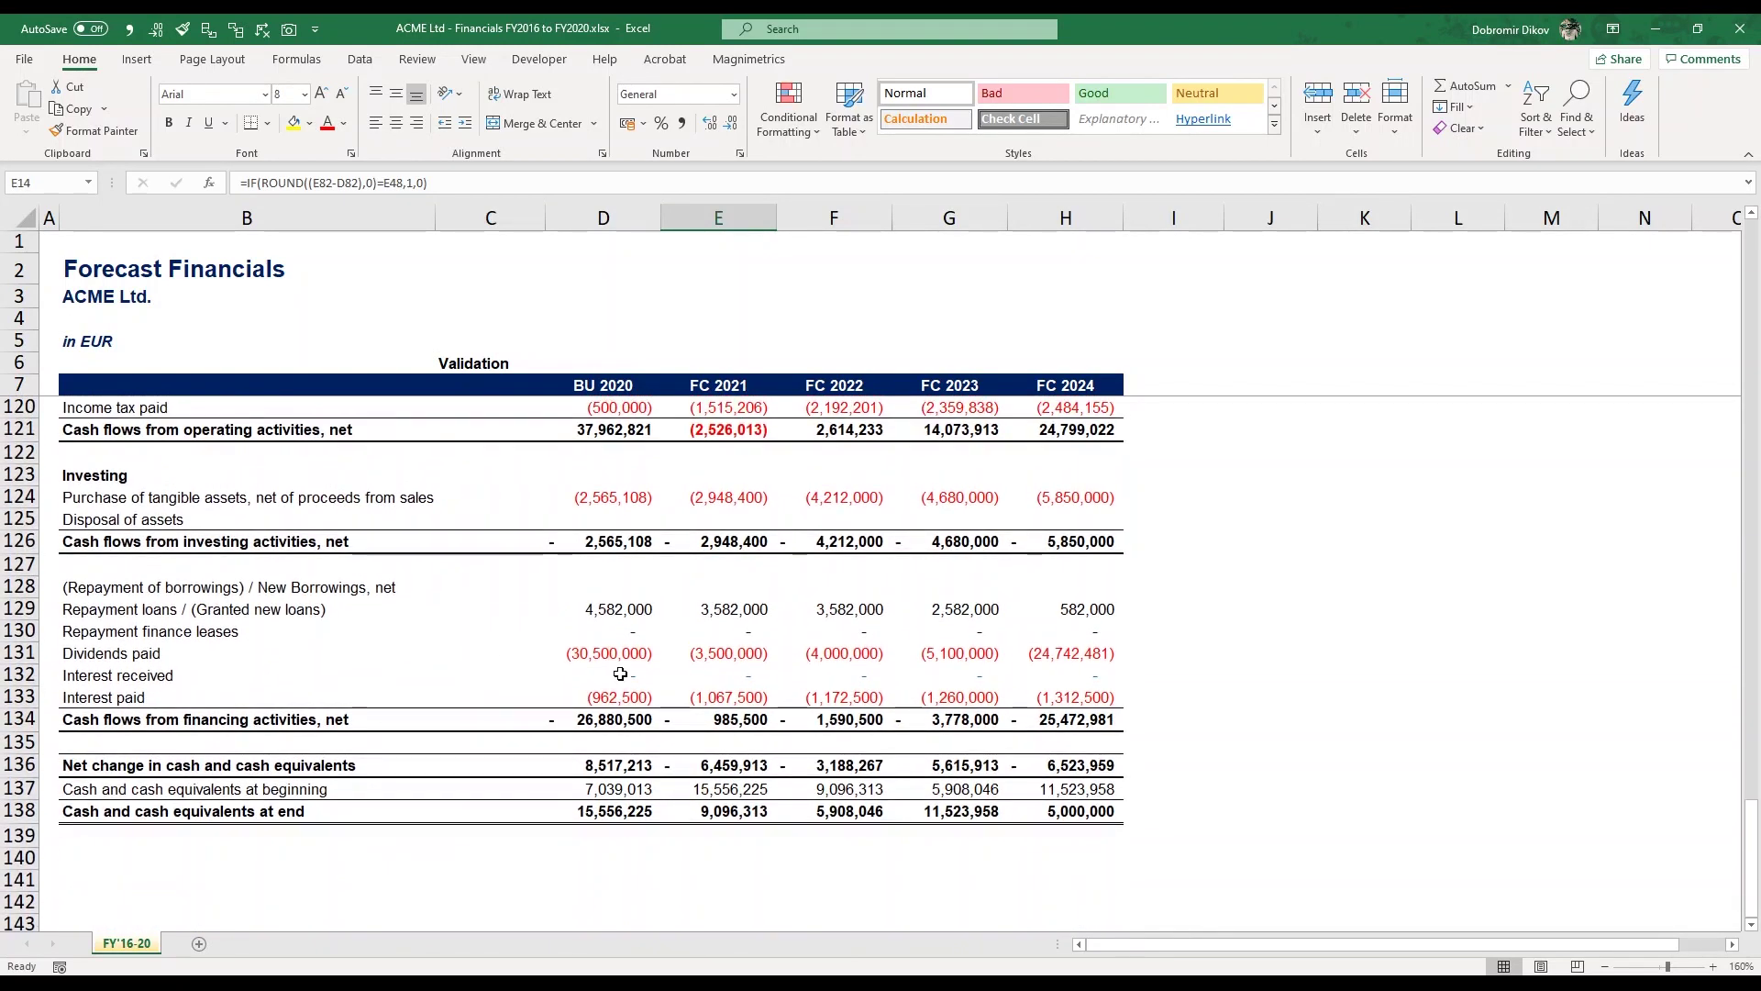
left_click(732, 653)
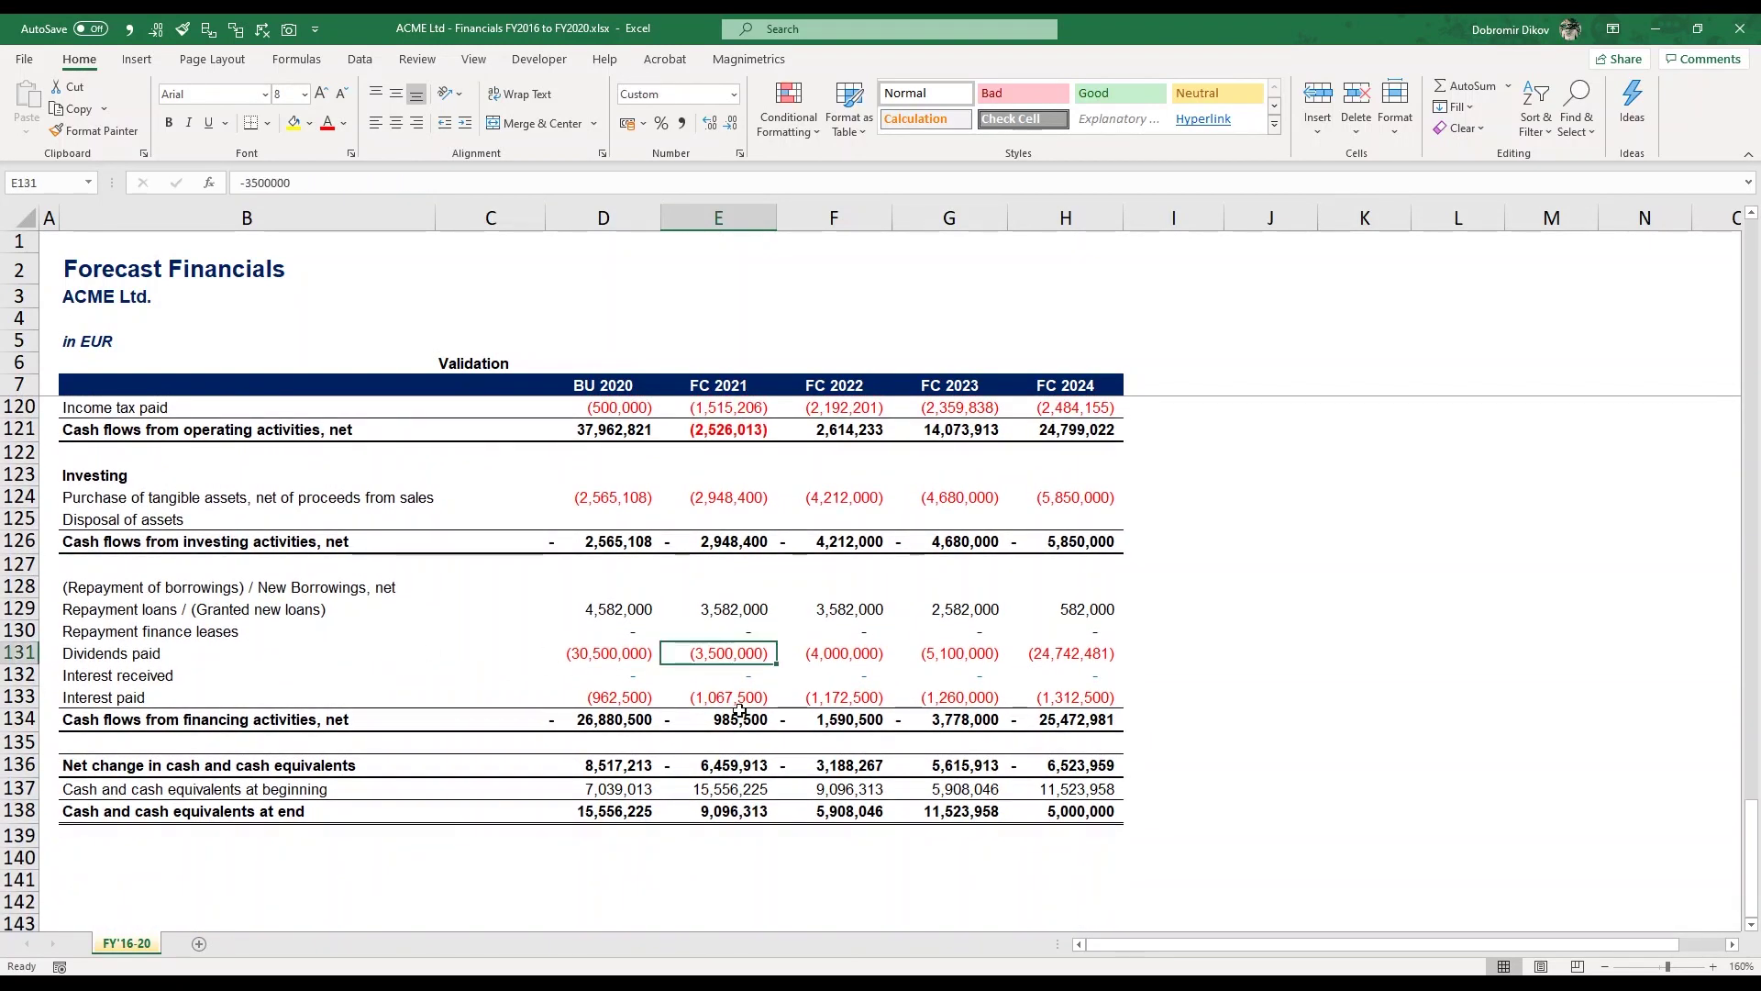
scroll(773, 662, "up", 20)
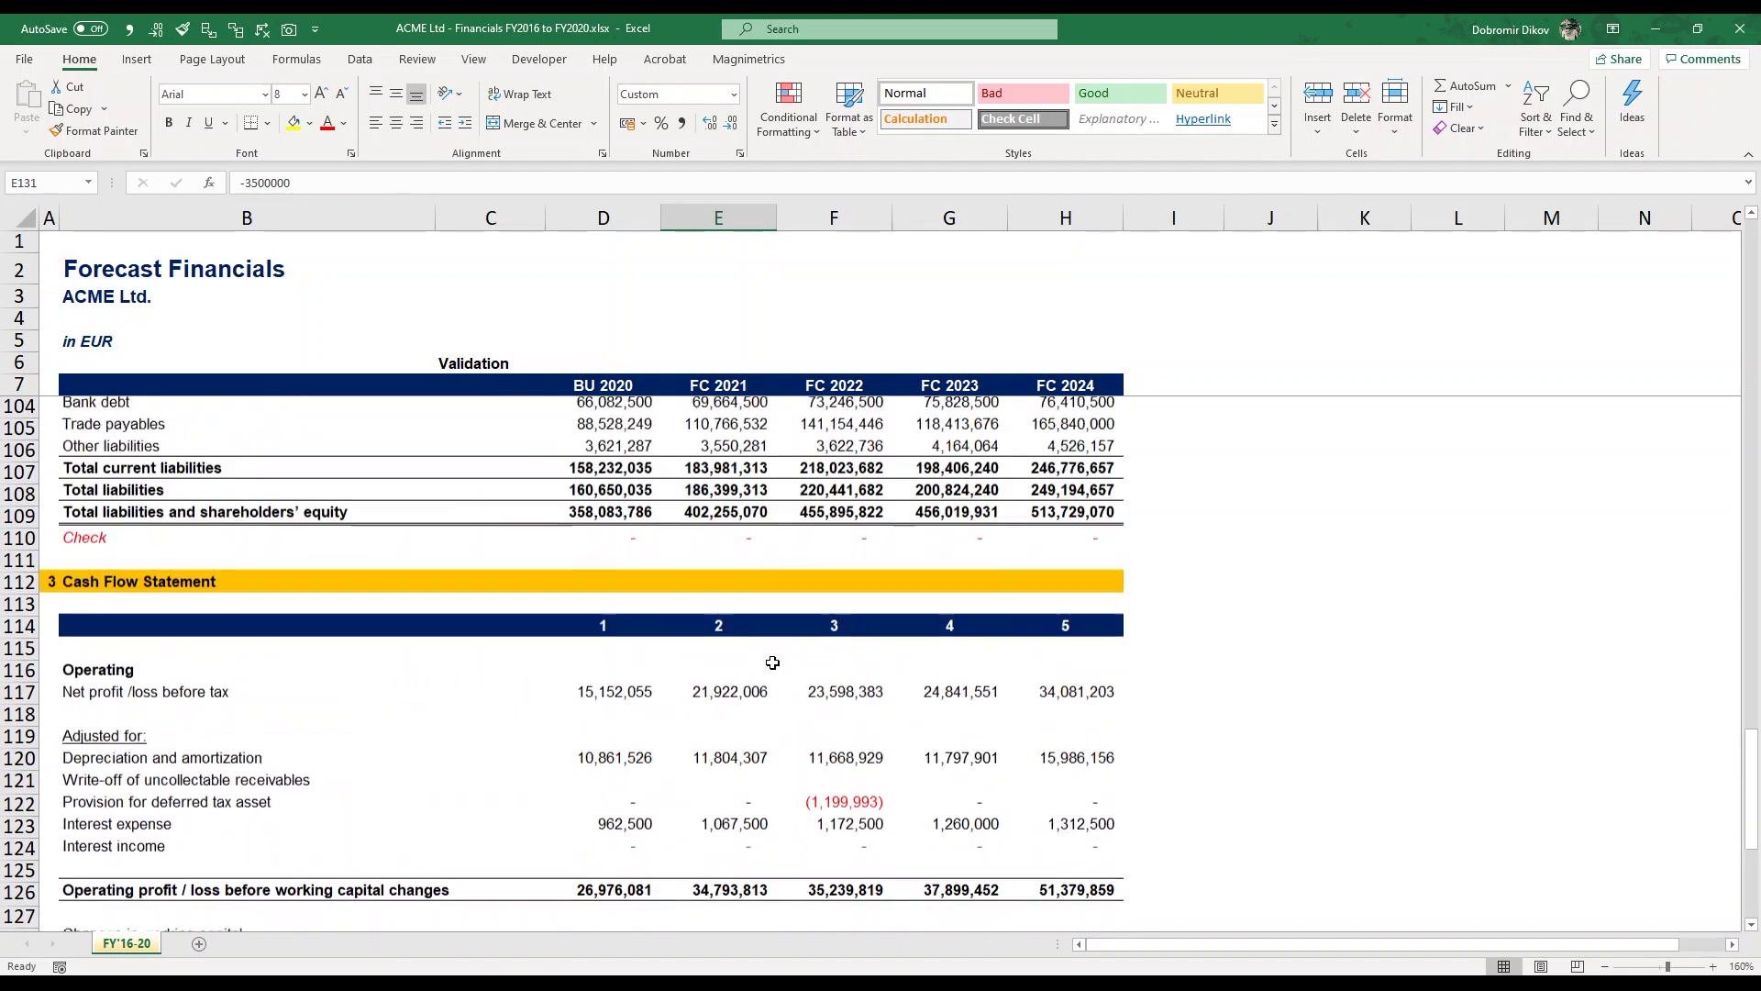
scroll(773, 663, "up", 11)
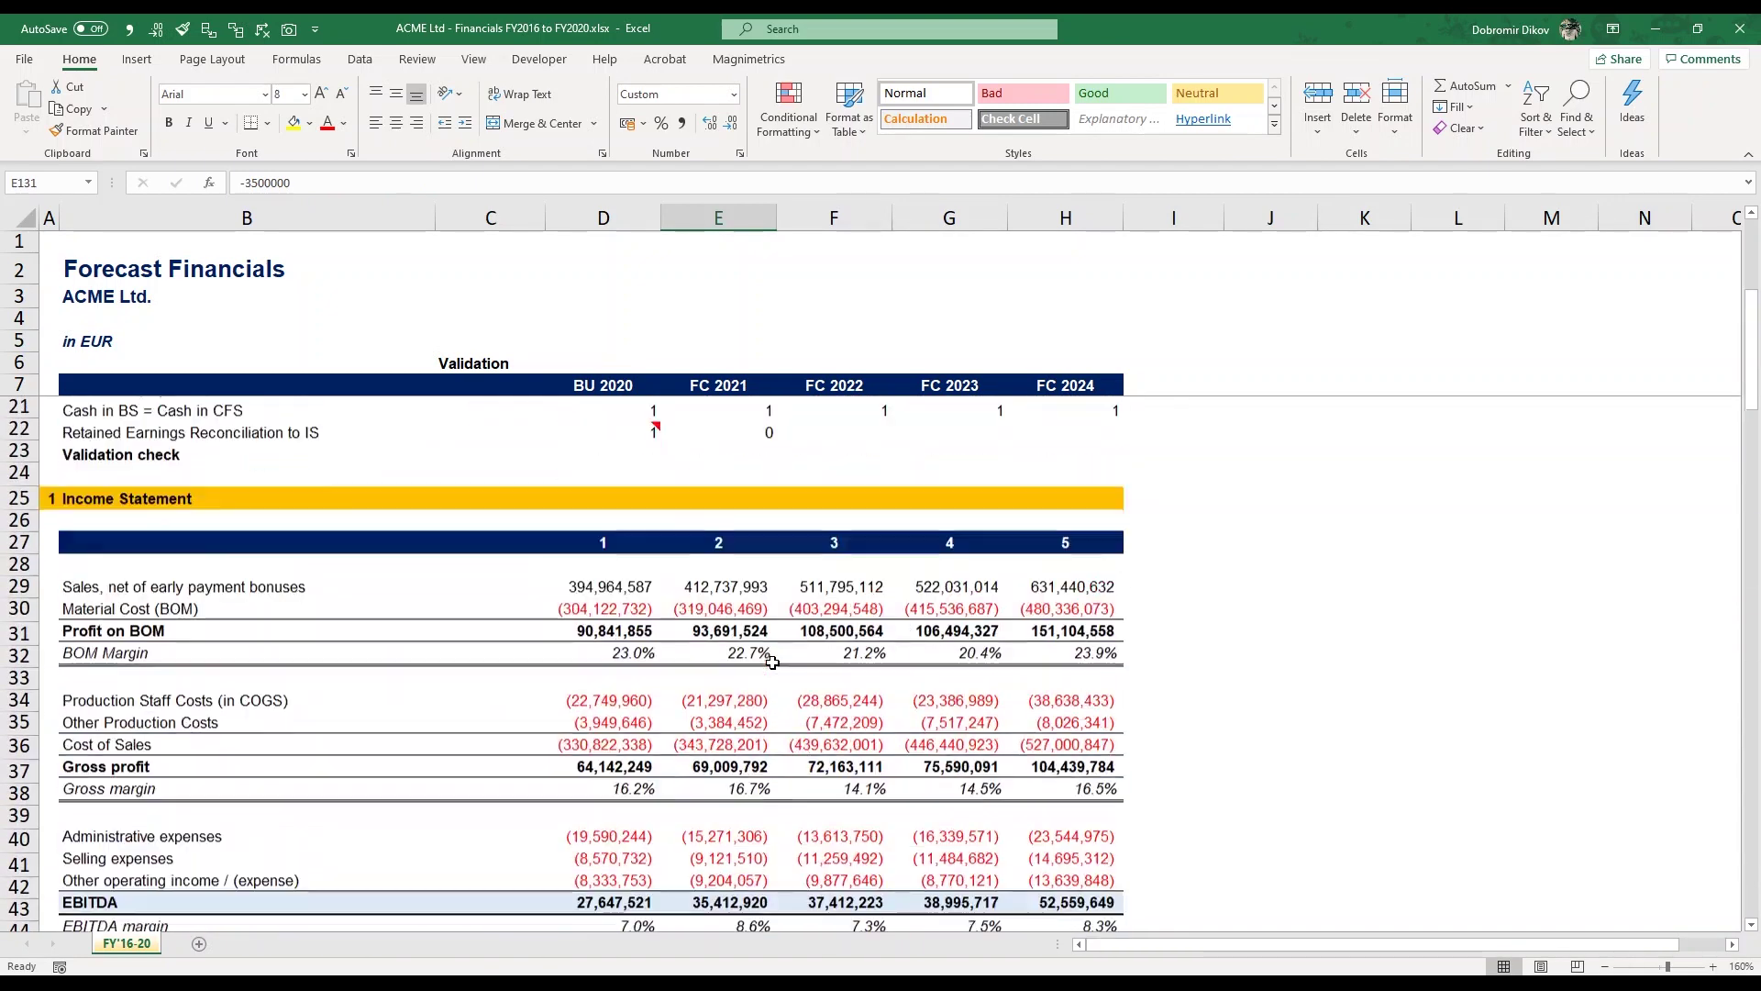
left_click(773, 662)
right_click(774, 662)
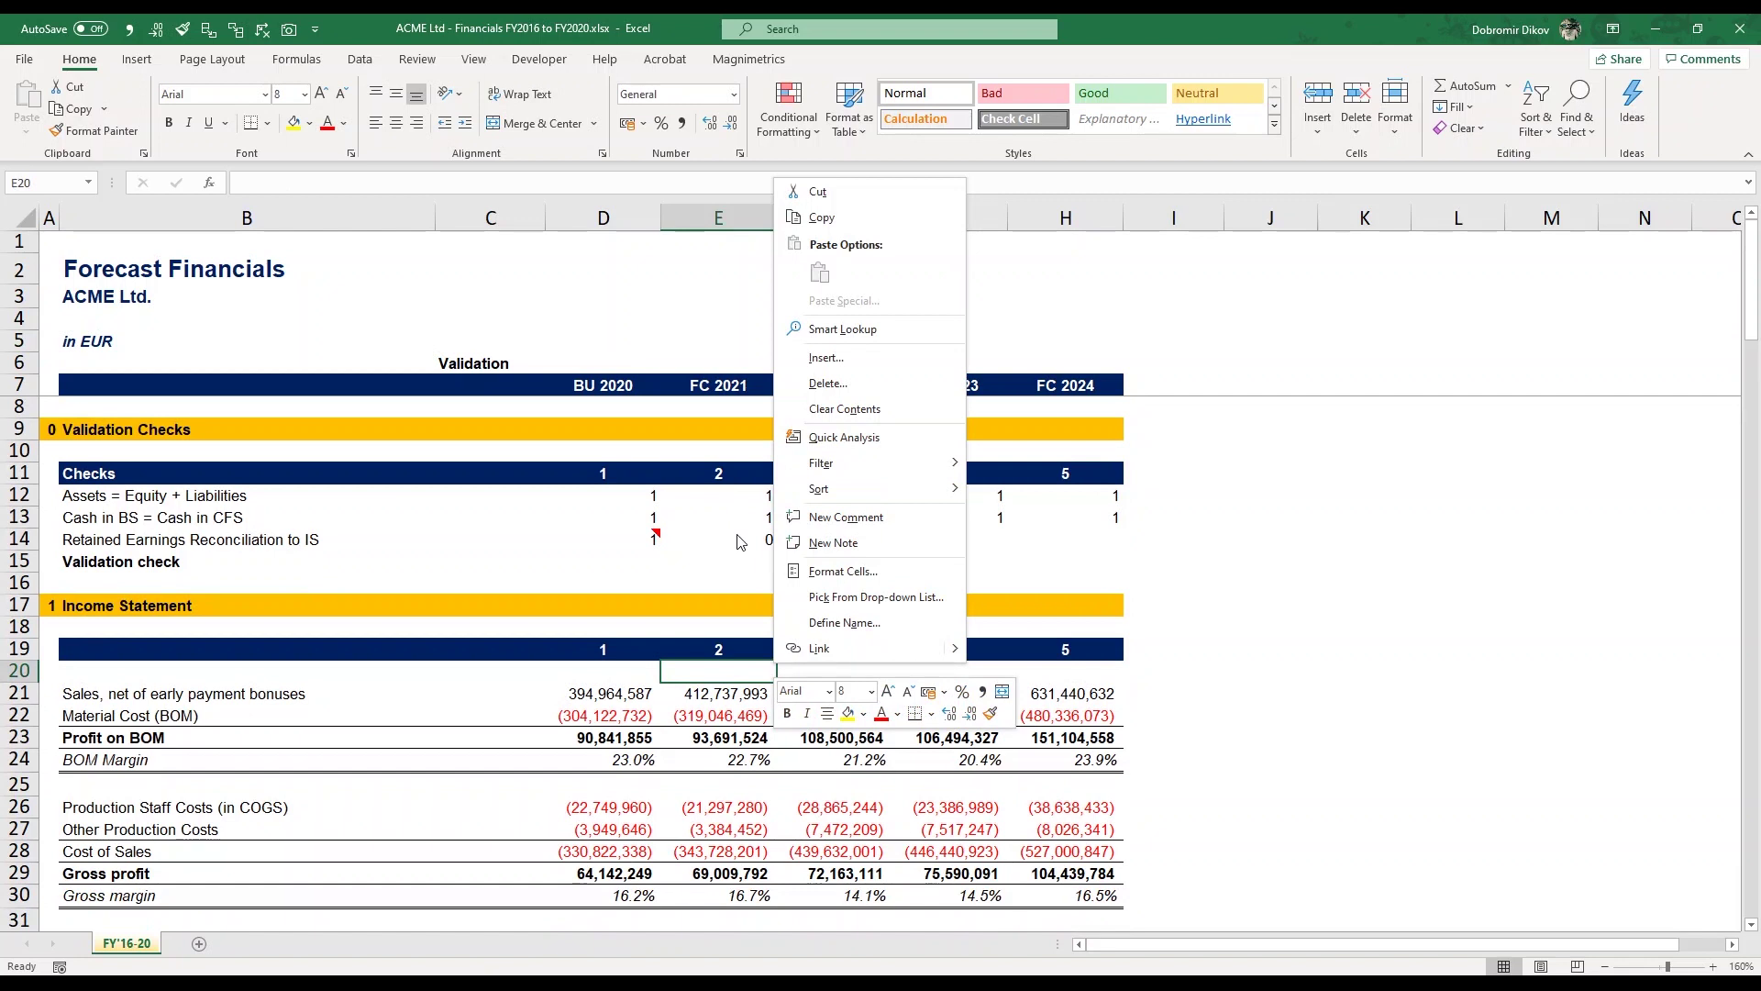
left_click(737, 535)
left_click(737, 535)
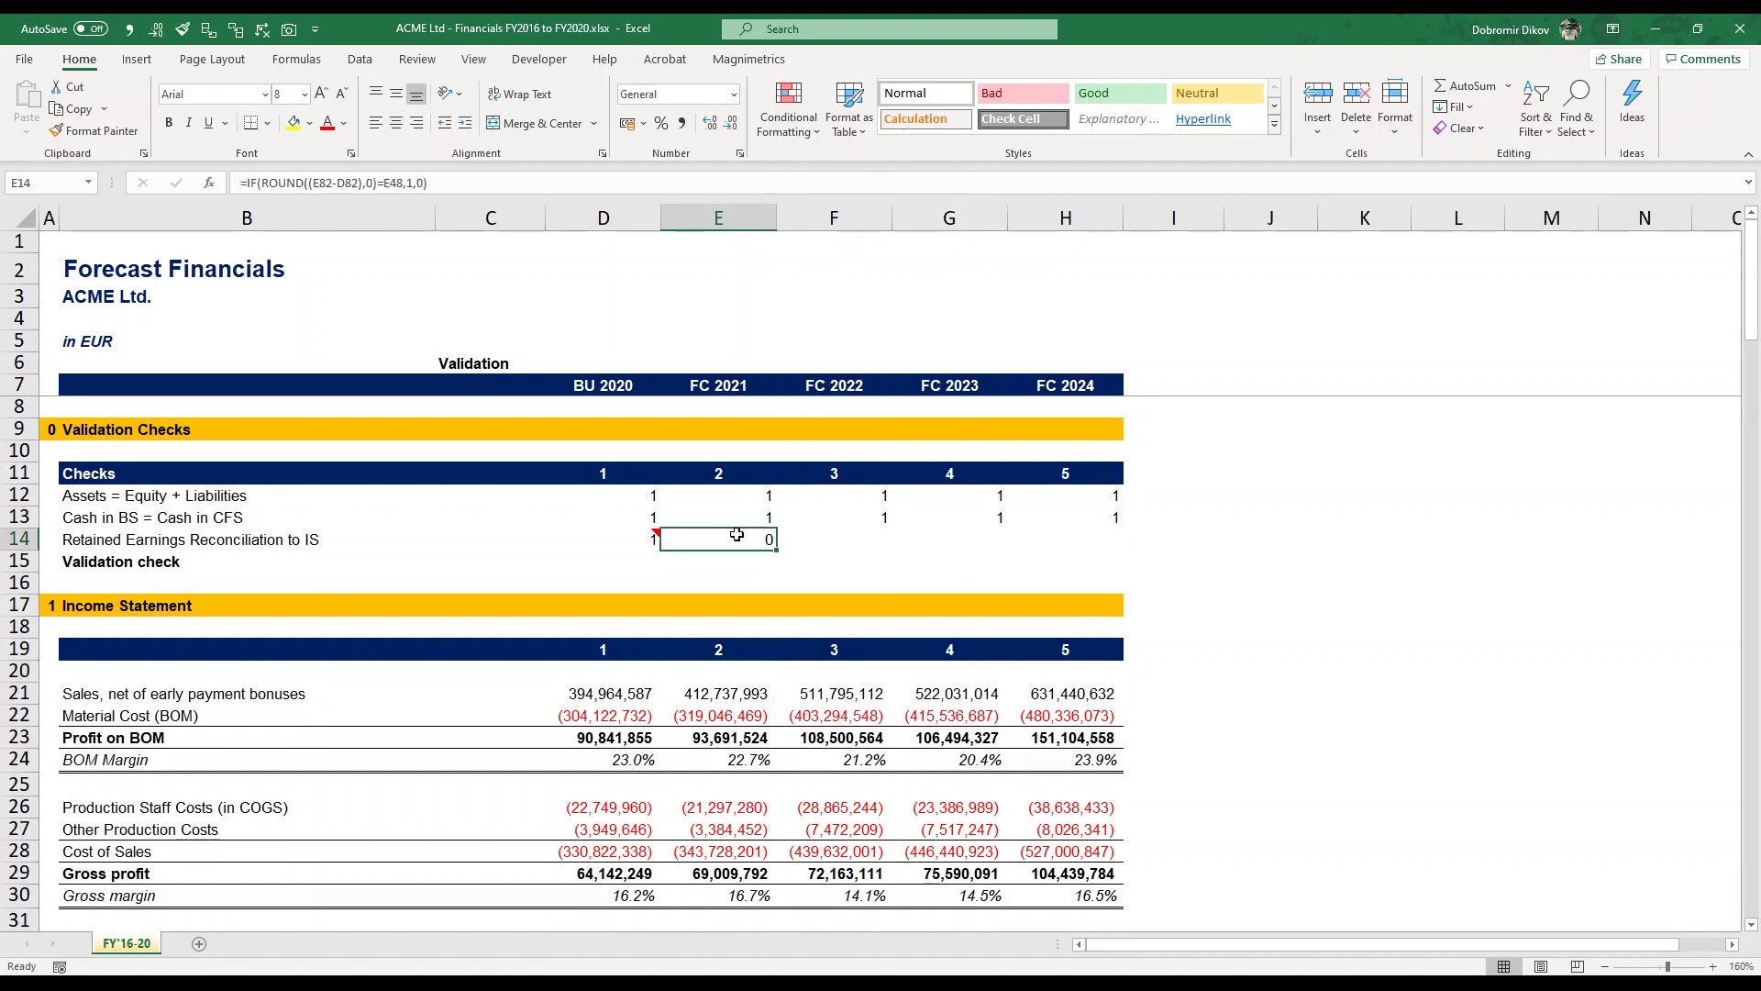
Step: Cancel the stray E12 formula edit and review the E14 formula without changing it
left_click(359, 183)
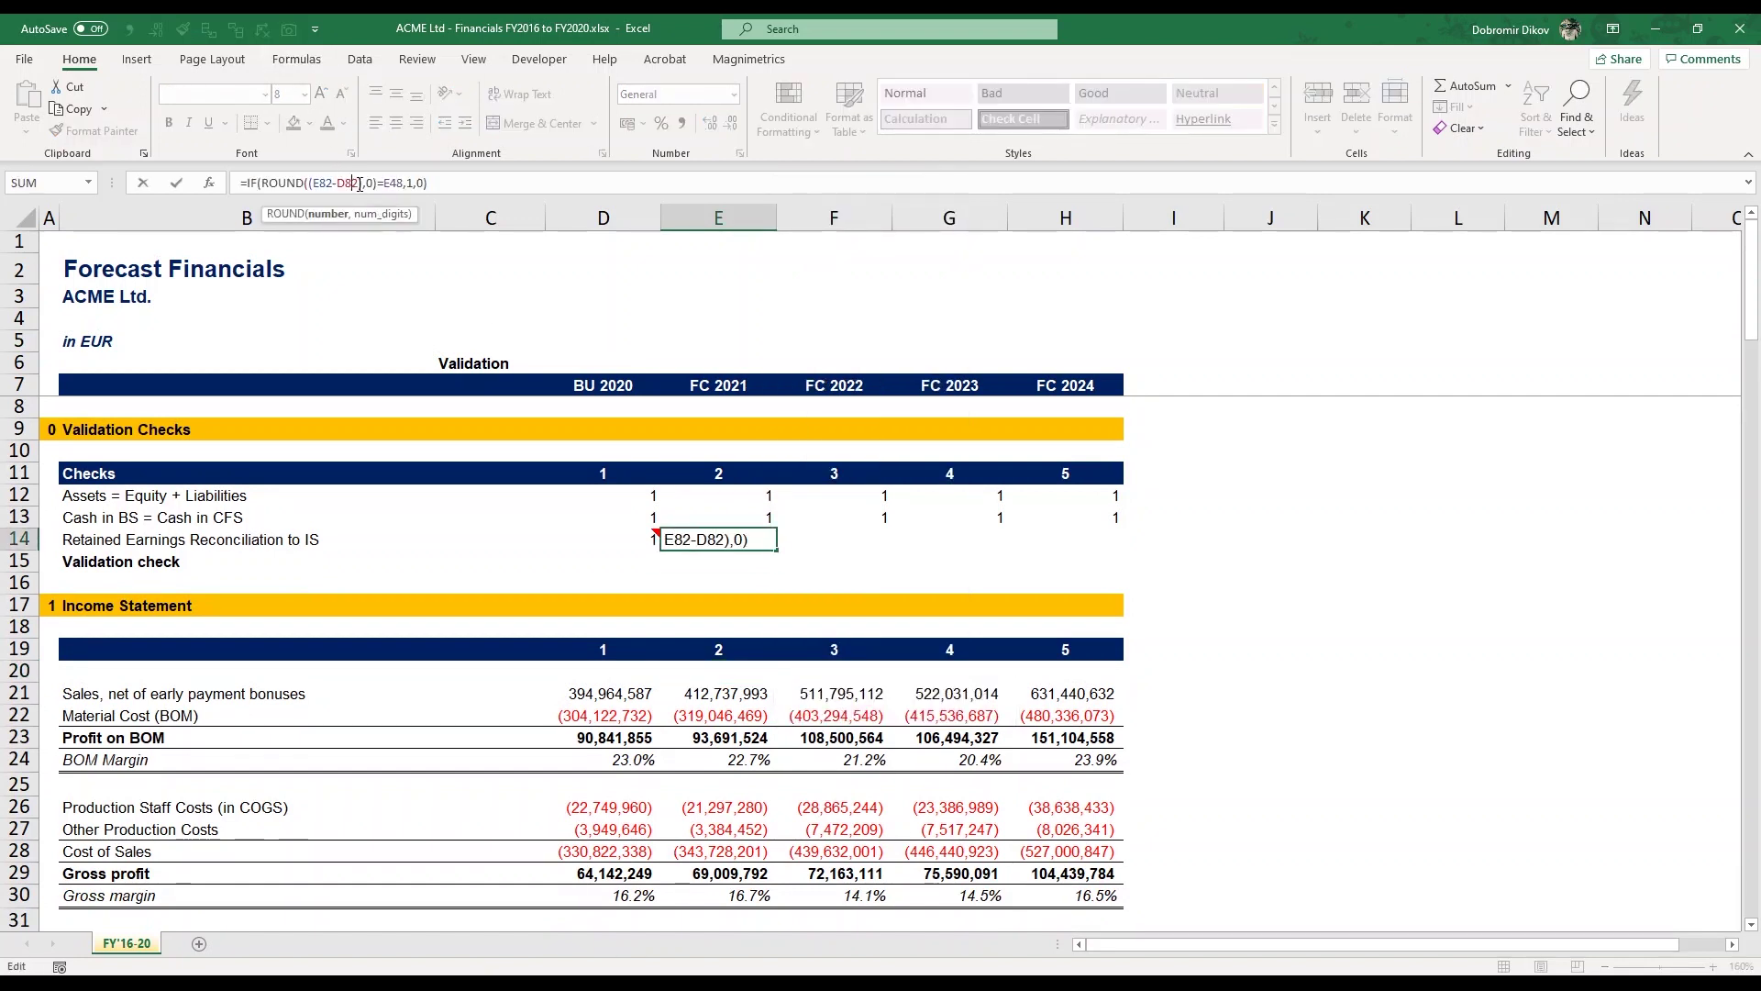
type(")")
scroll(636, 609, "down", 20)
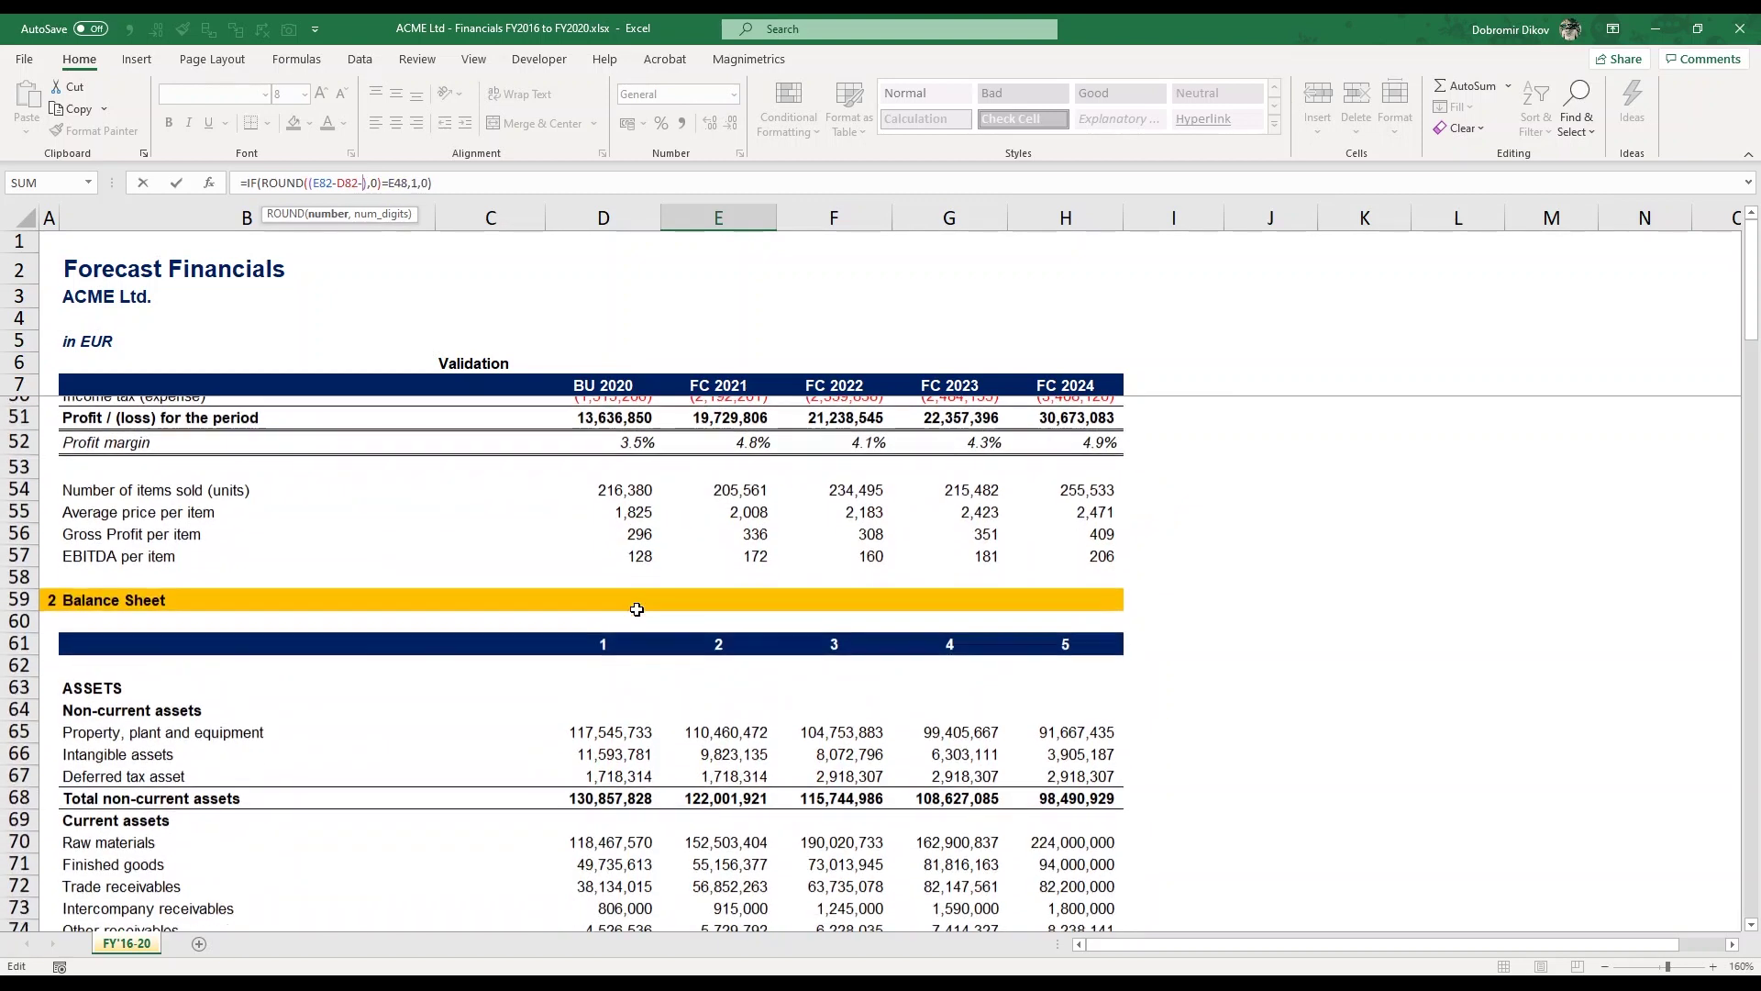
scroll(637, 609, "down", 1)
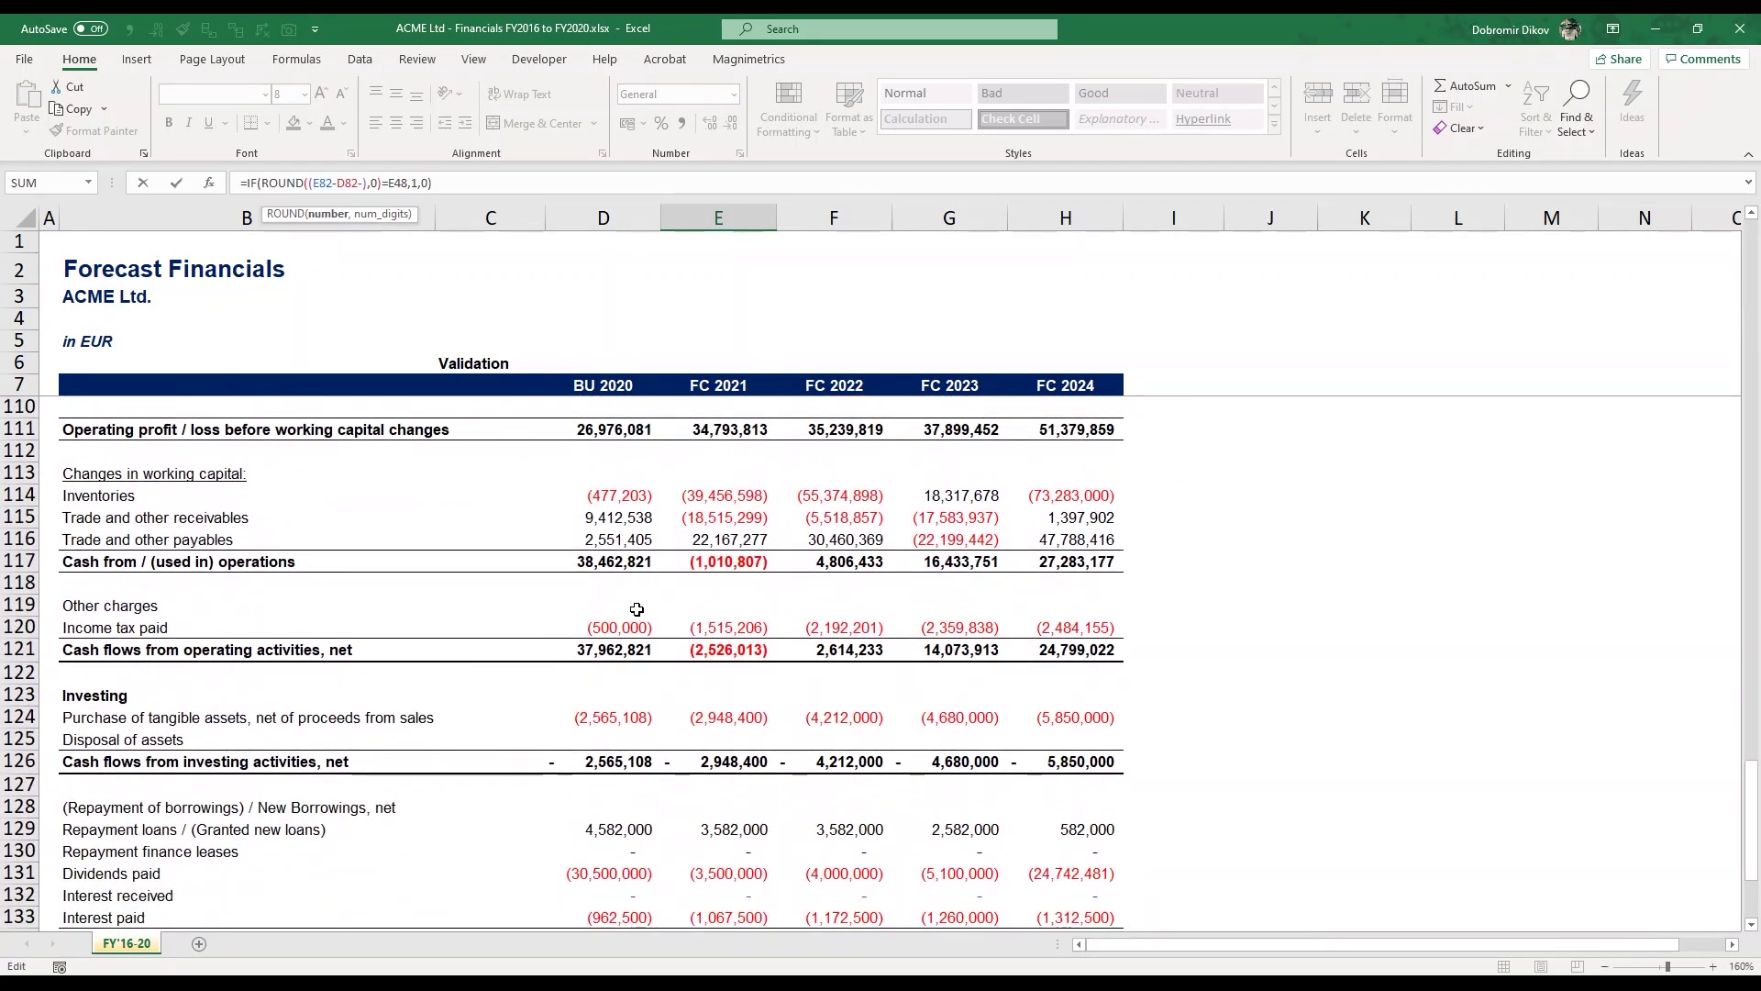
key("Escape")
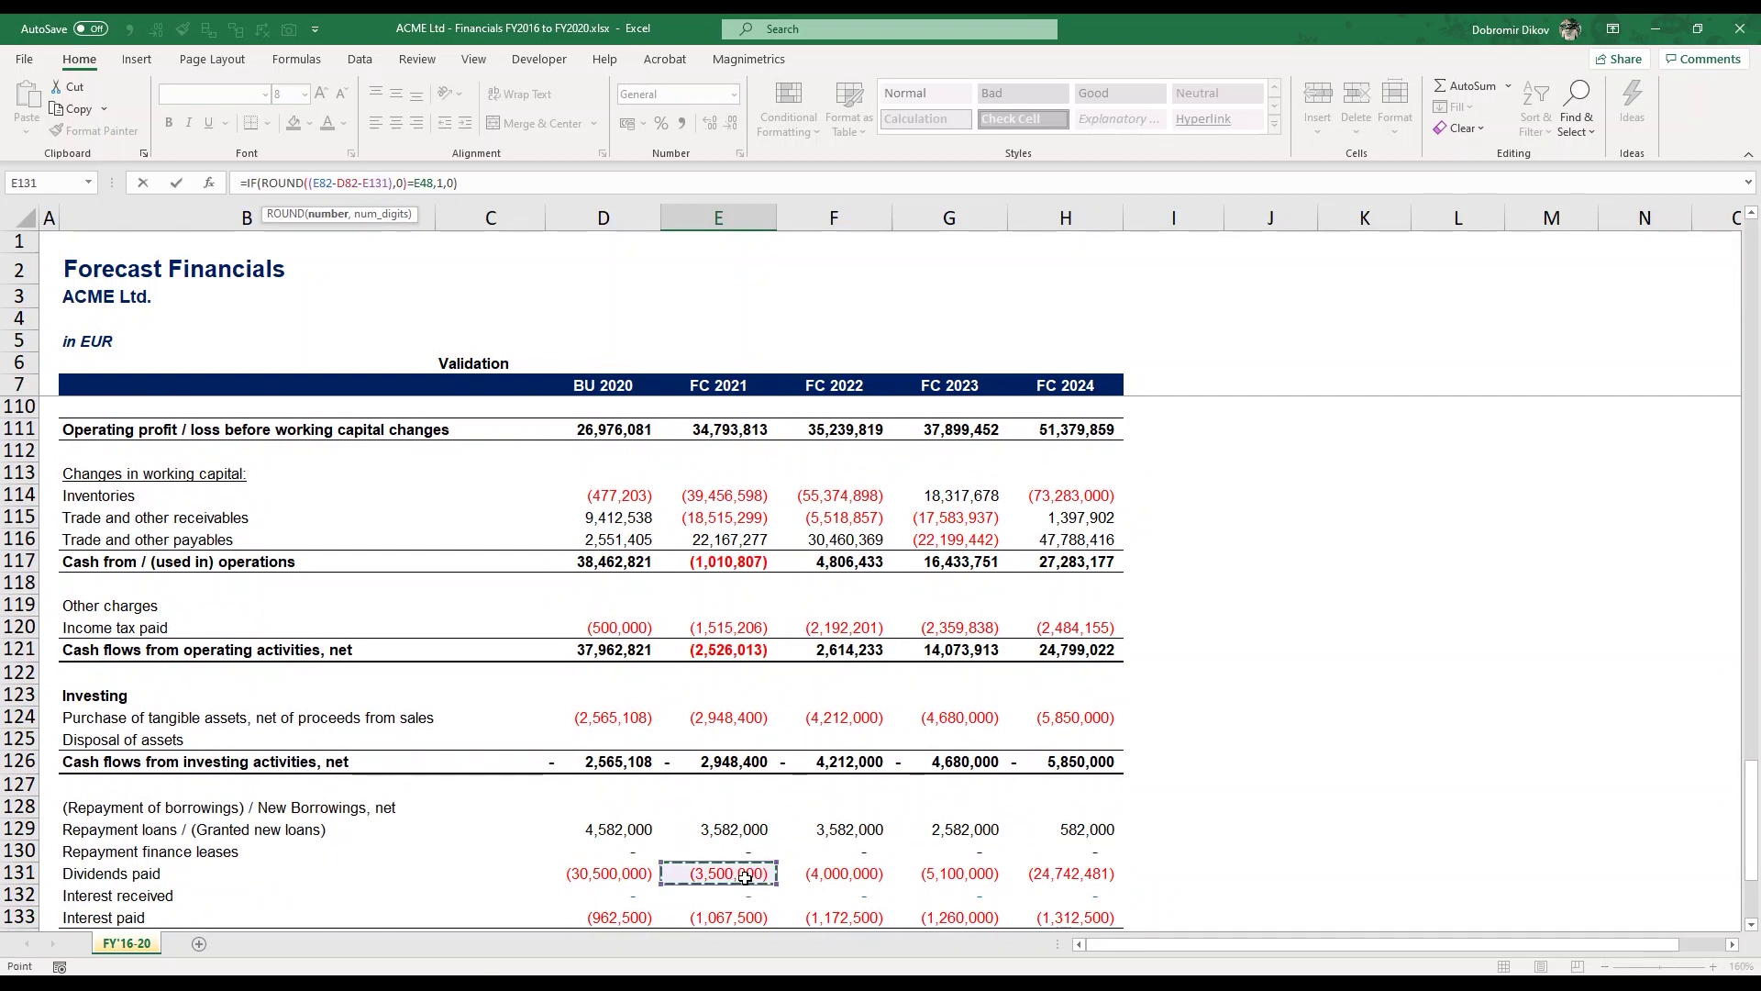
key("Down")
key("Down")
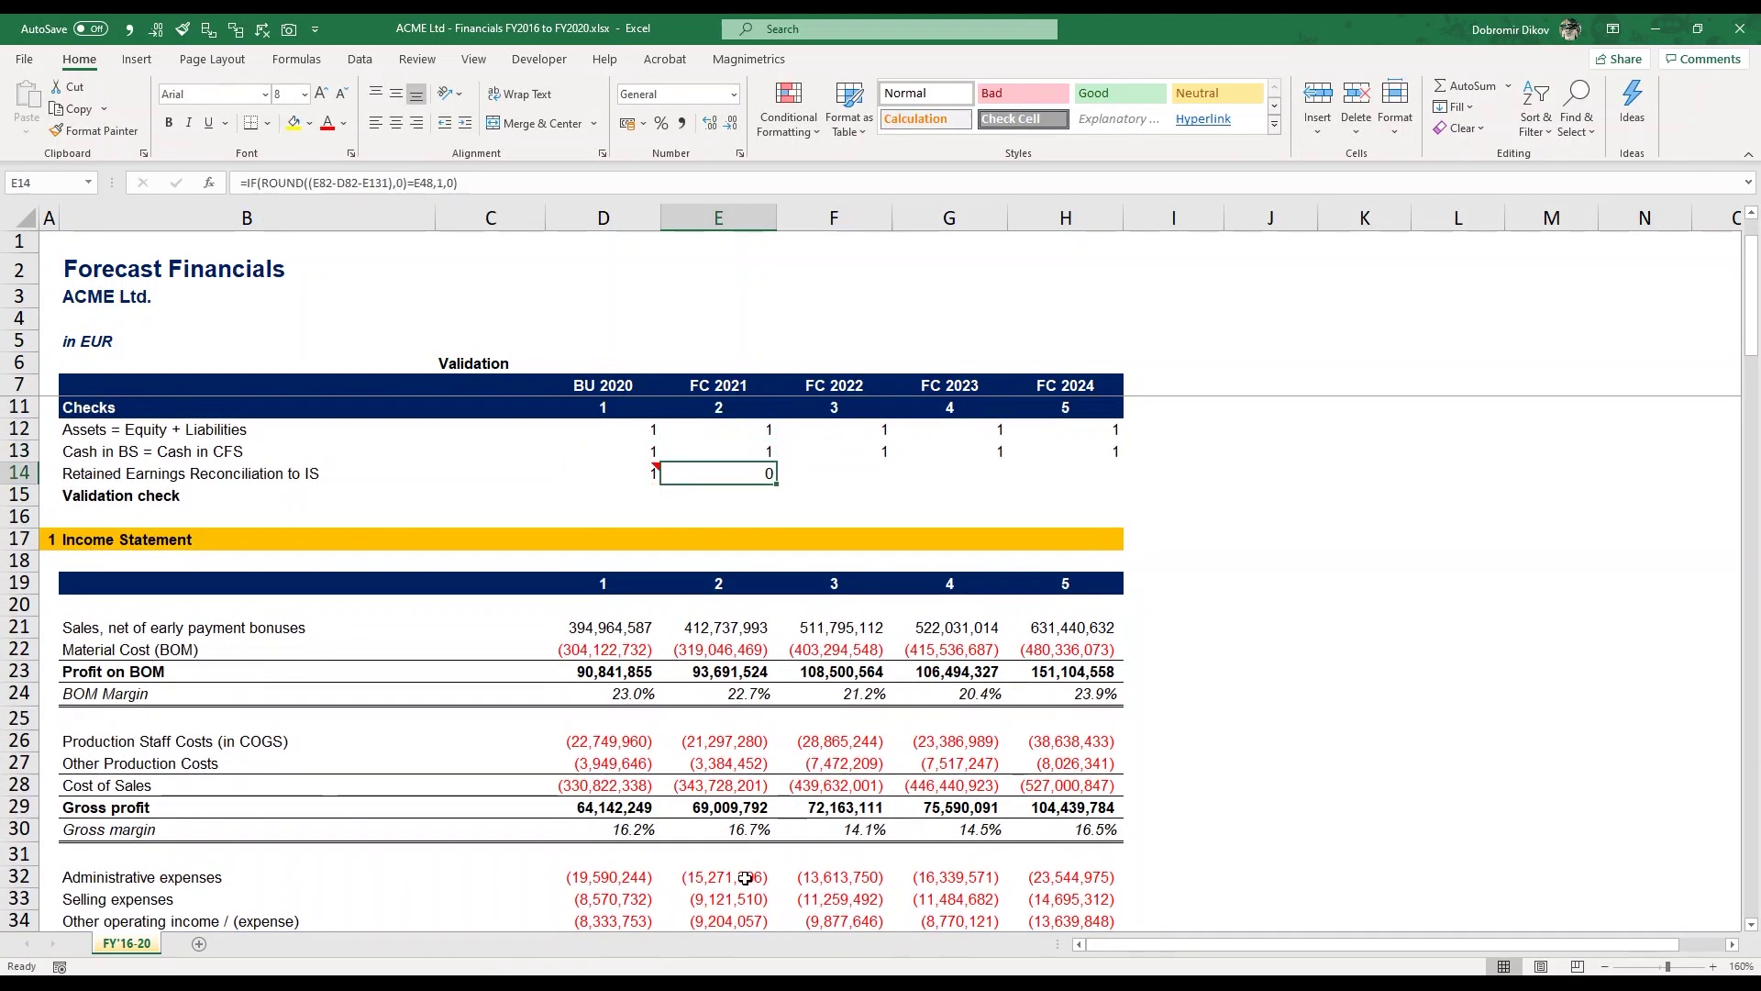
key("F2")
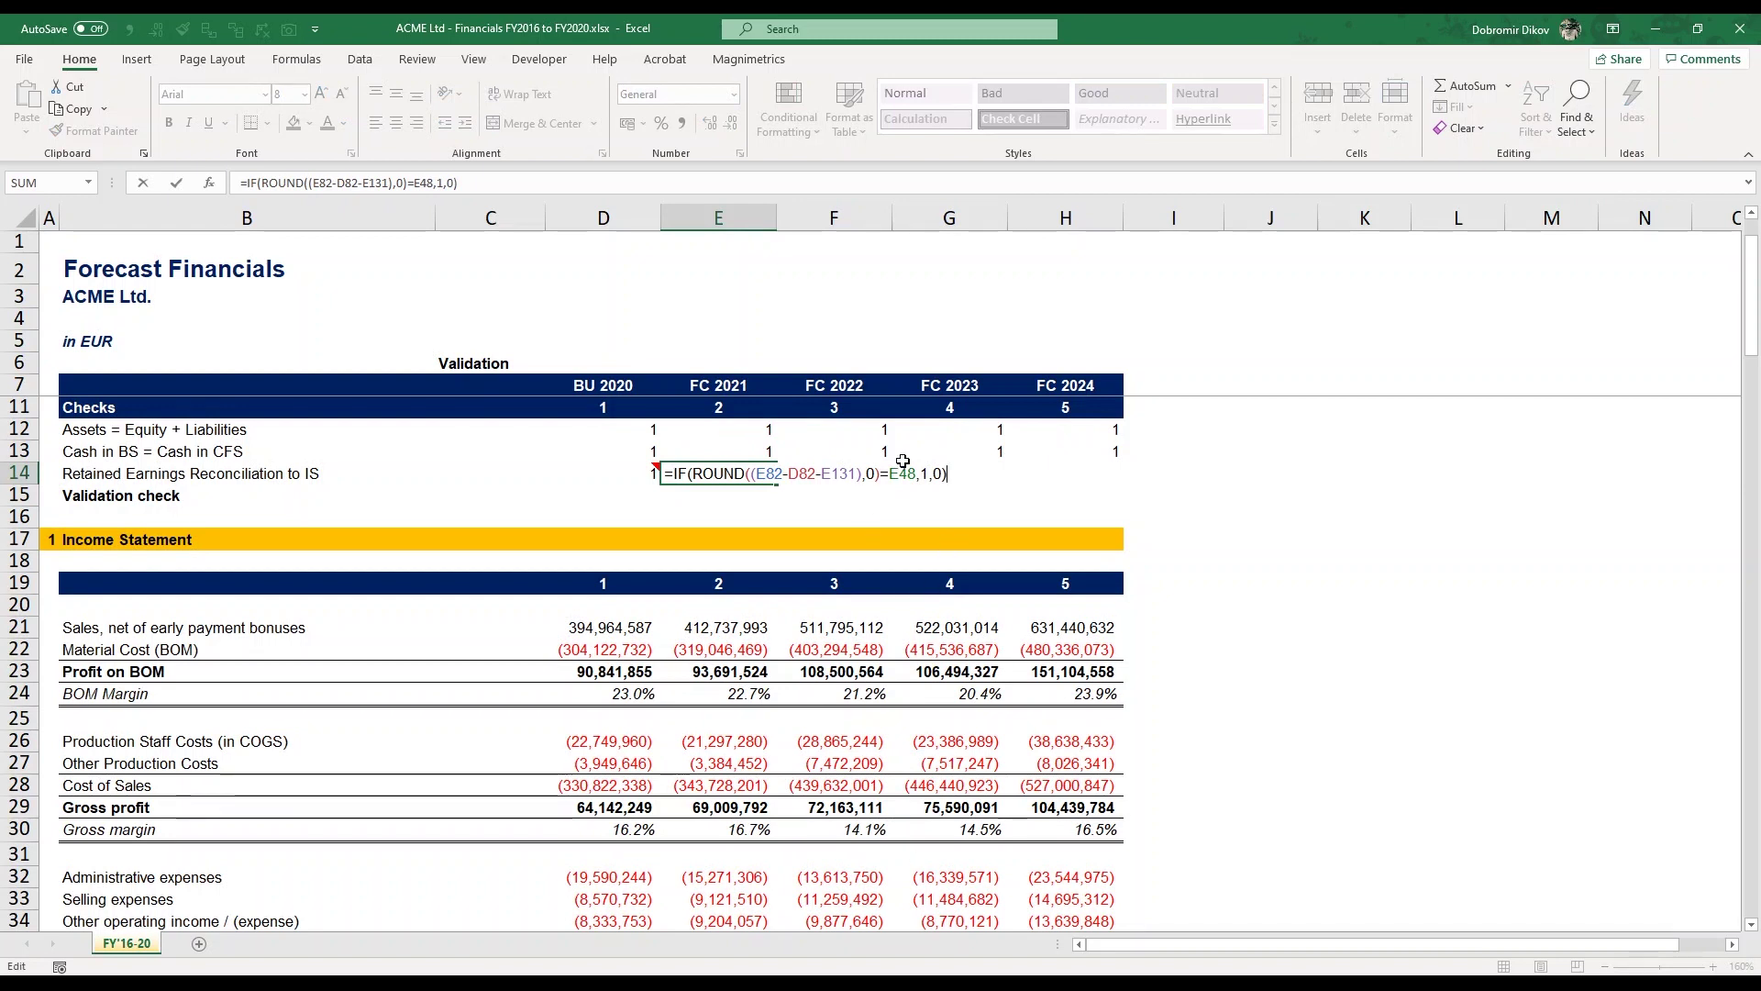
key("Escape")
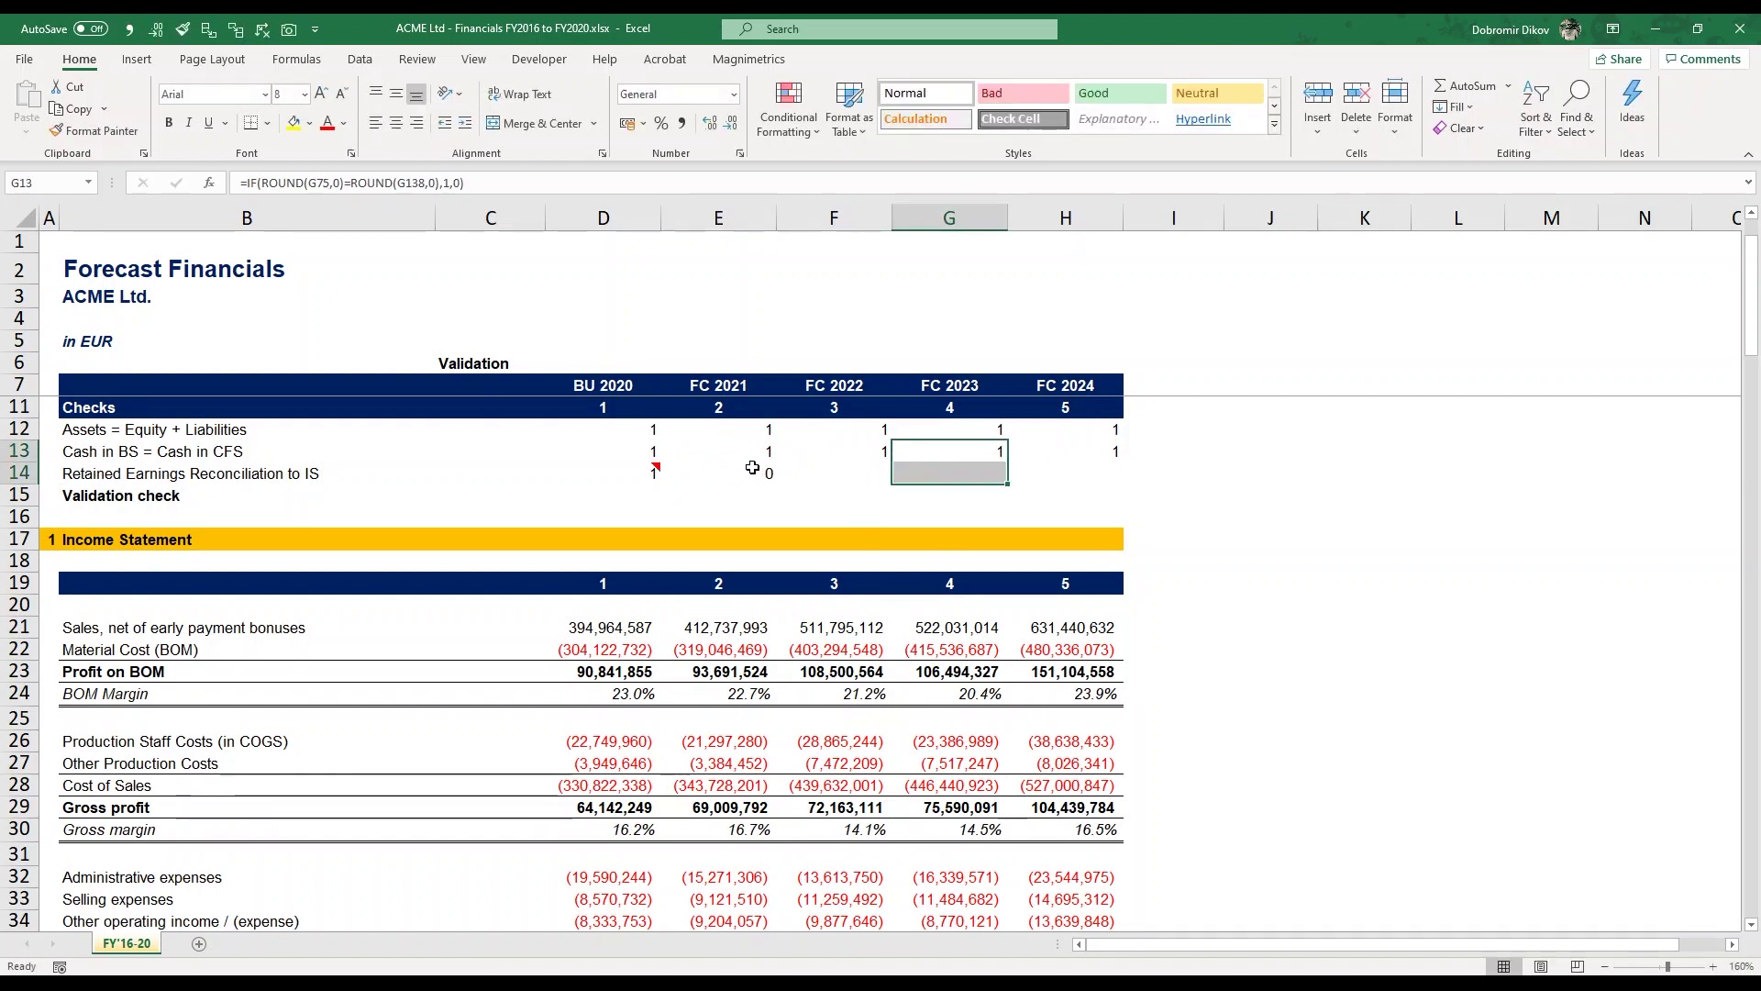
Step: Round E48 as ROUND(E48,0) in the E14 check and fill it across F14:H14
double_click(768, 473)
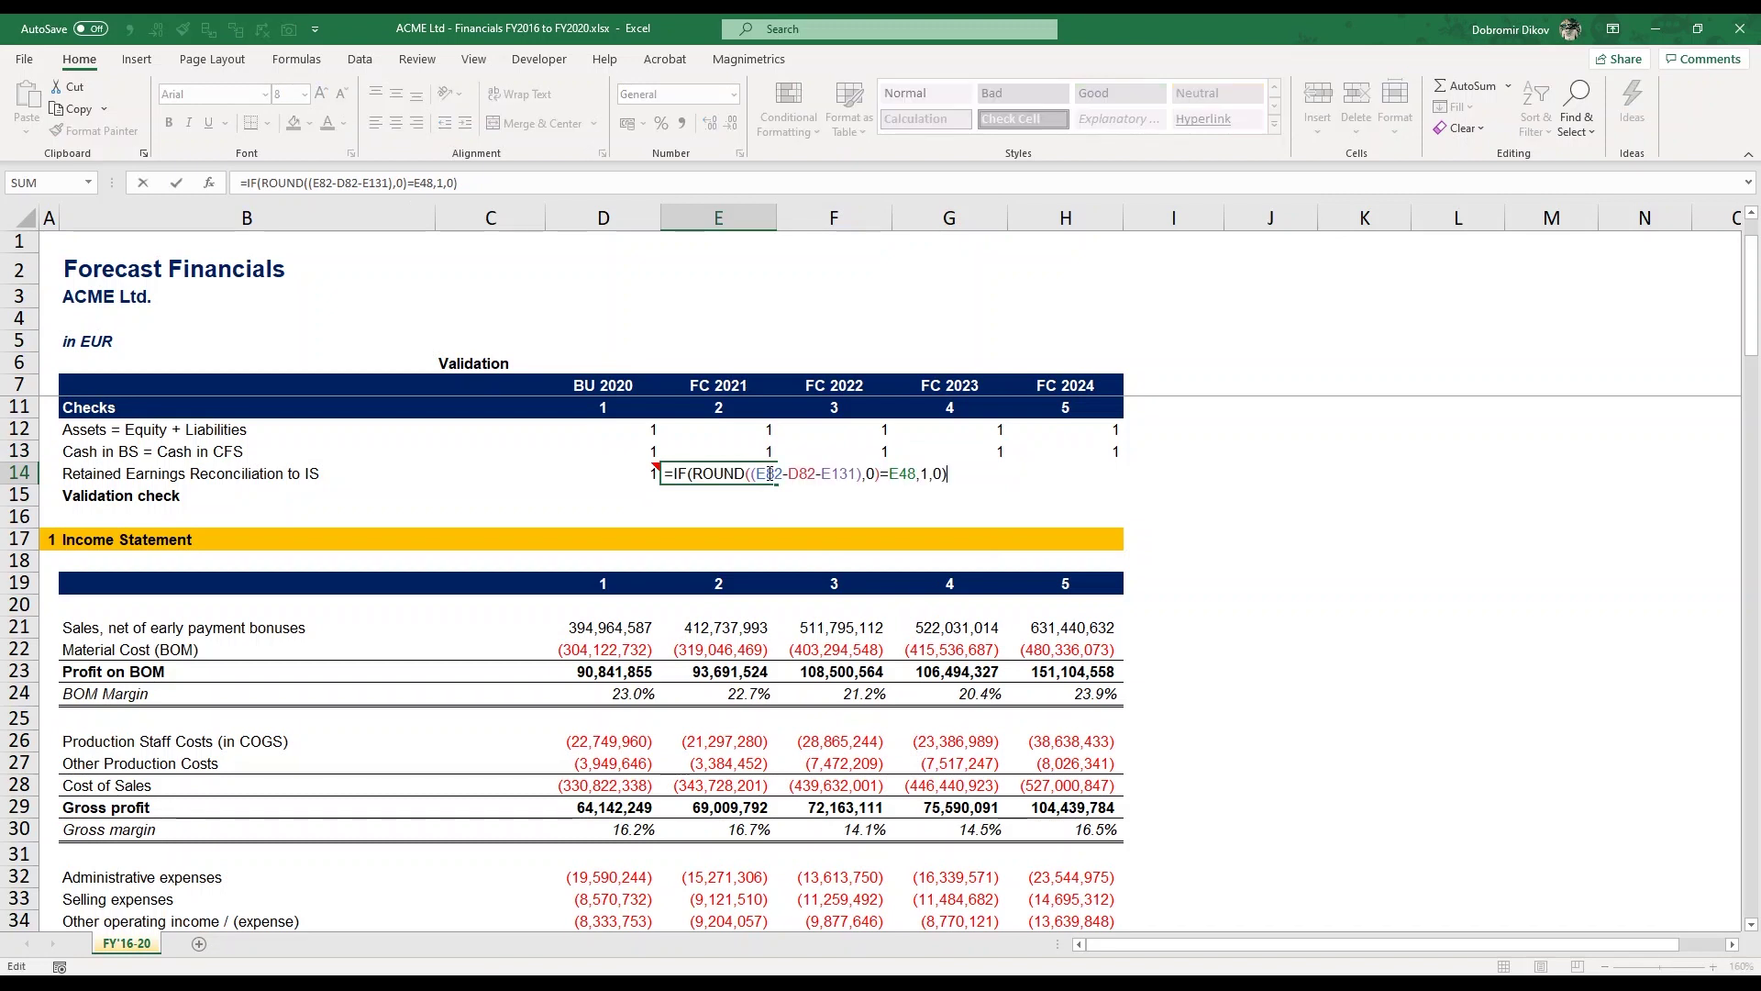
type("ROUND(E48")
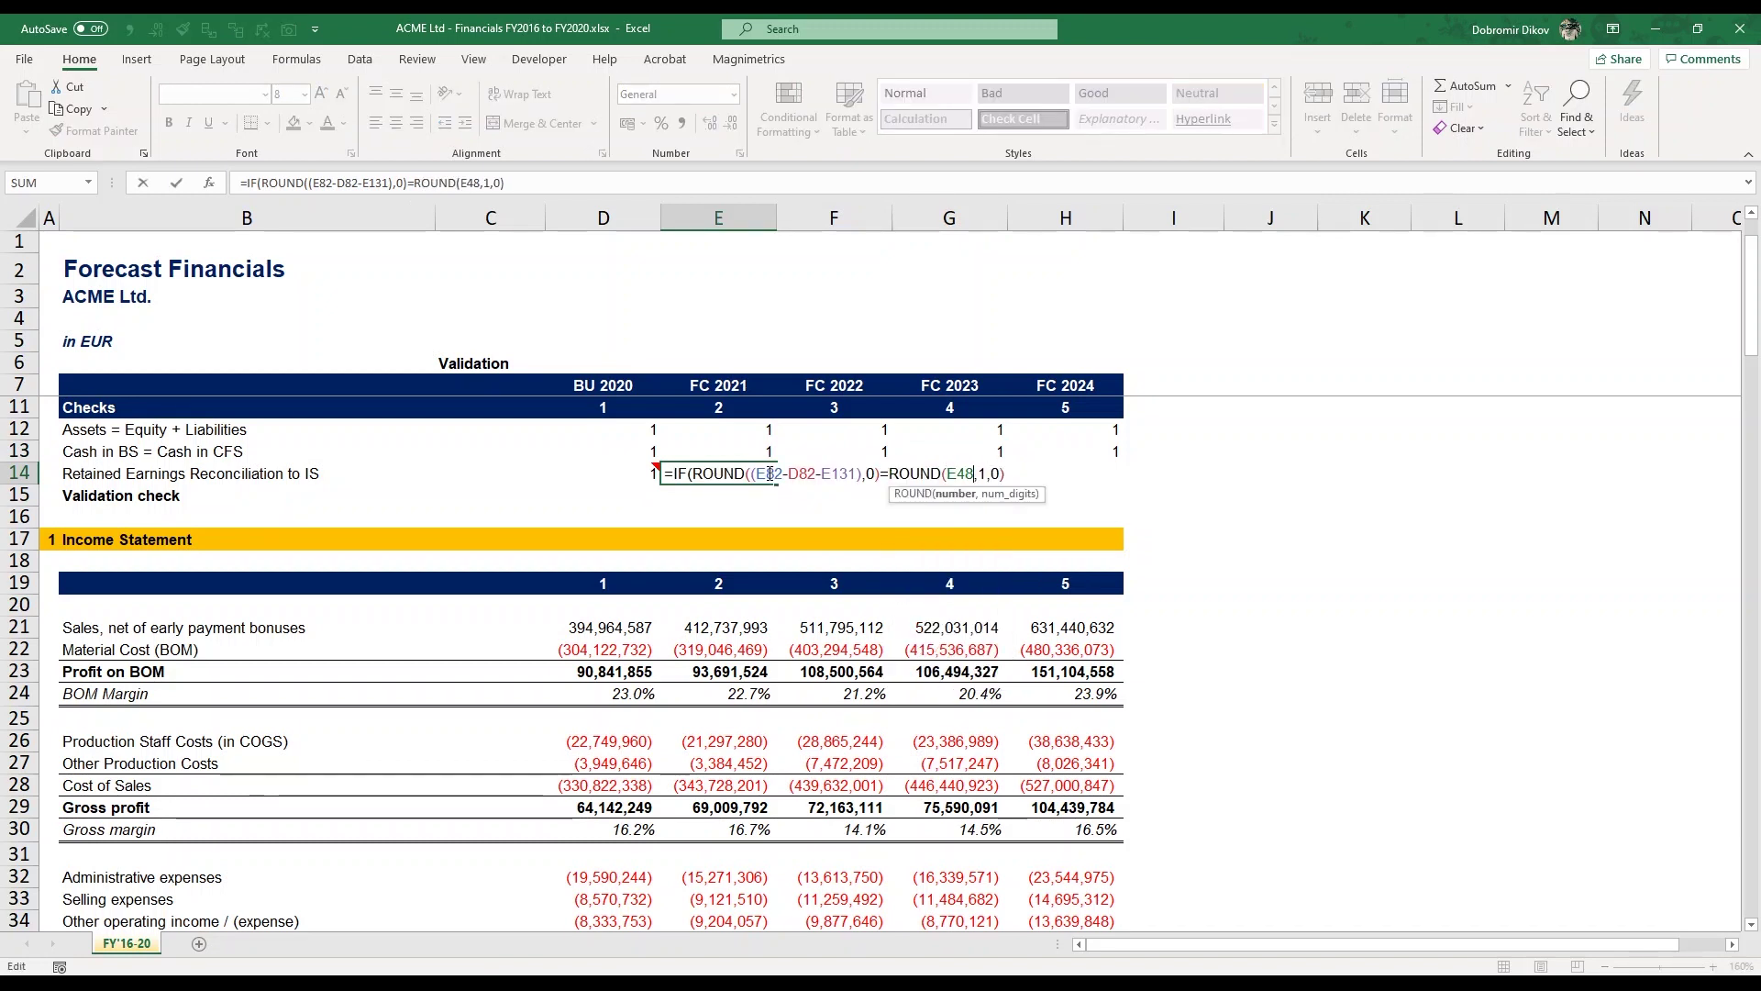
type(",0)")
key("ctrl+Return")
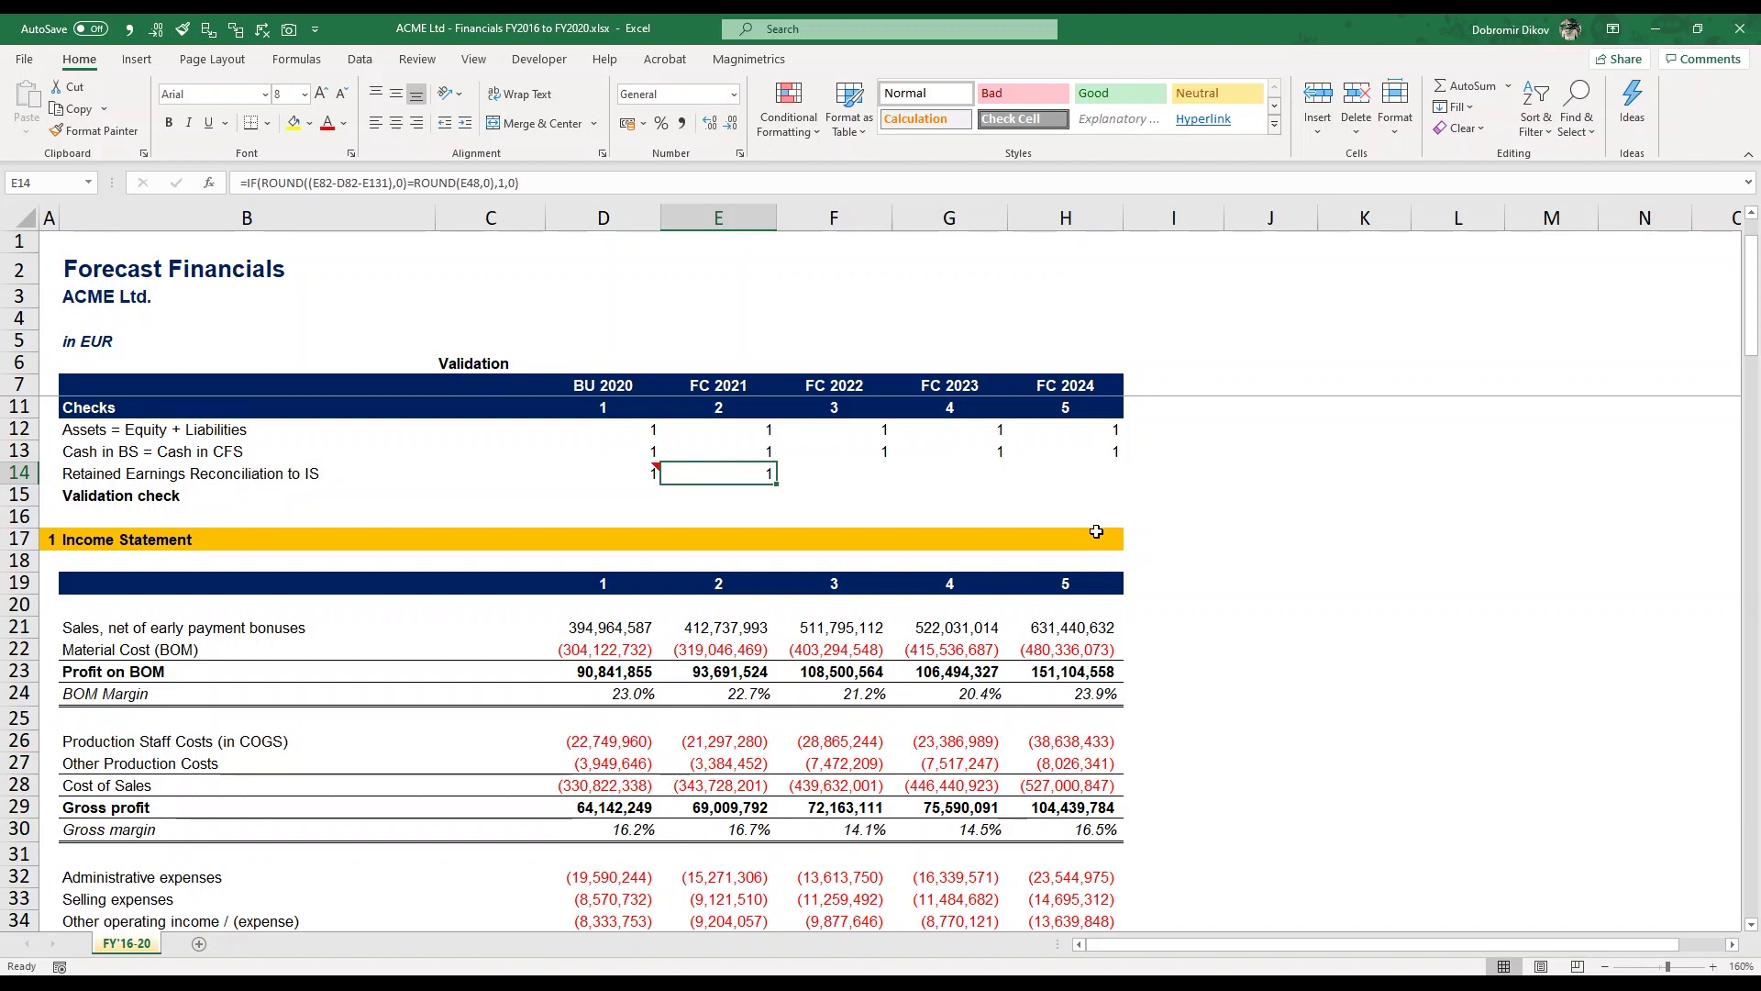
key("shift+Right")
key("shift+Right")
key("shift+Right")
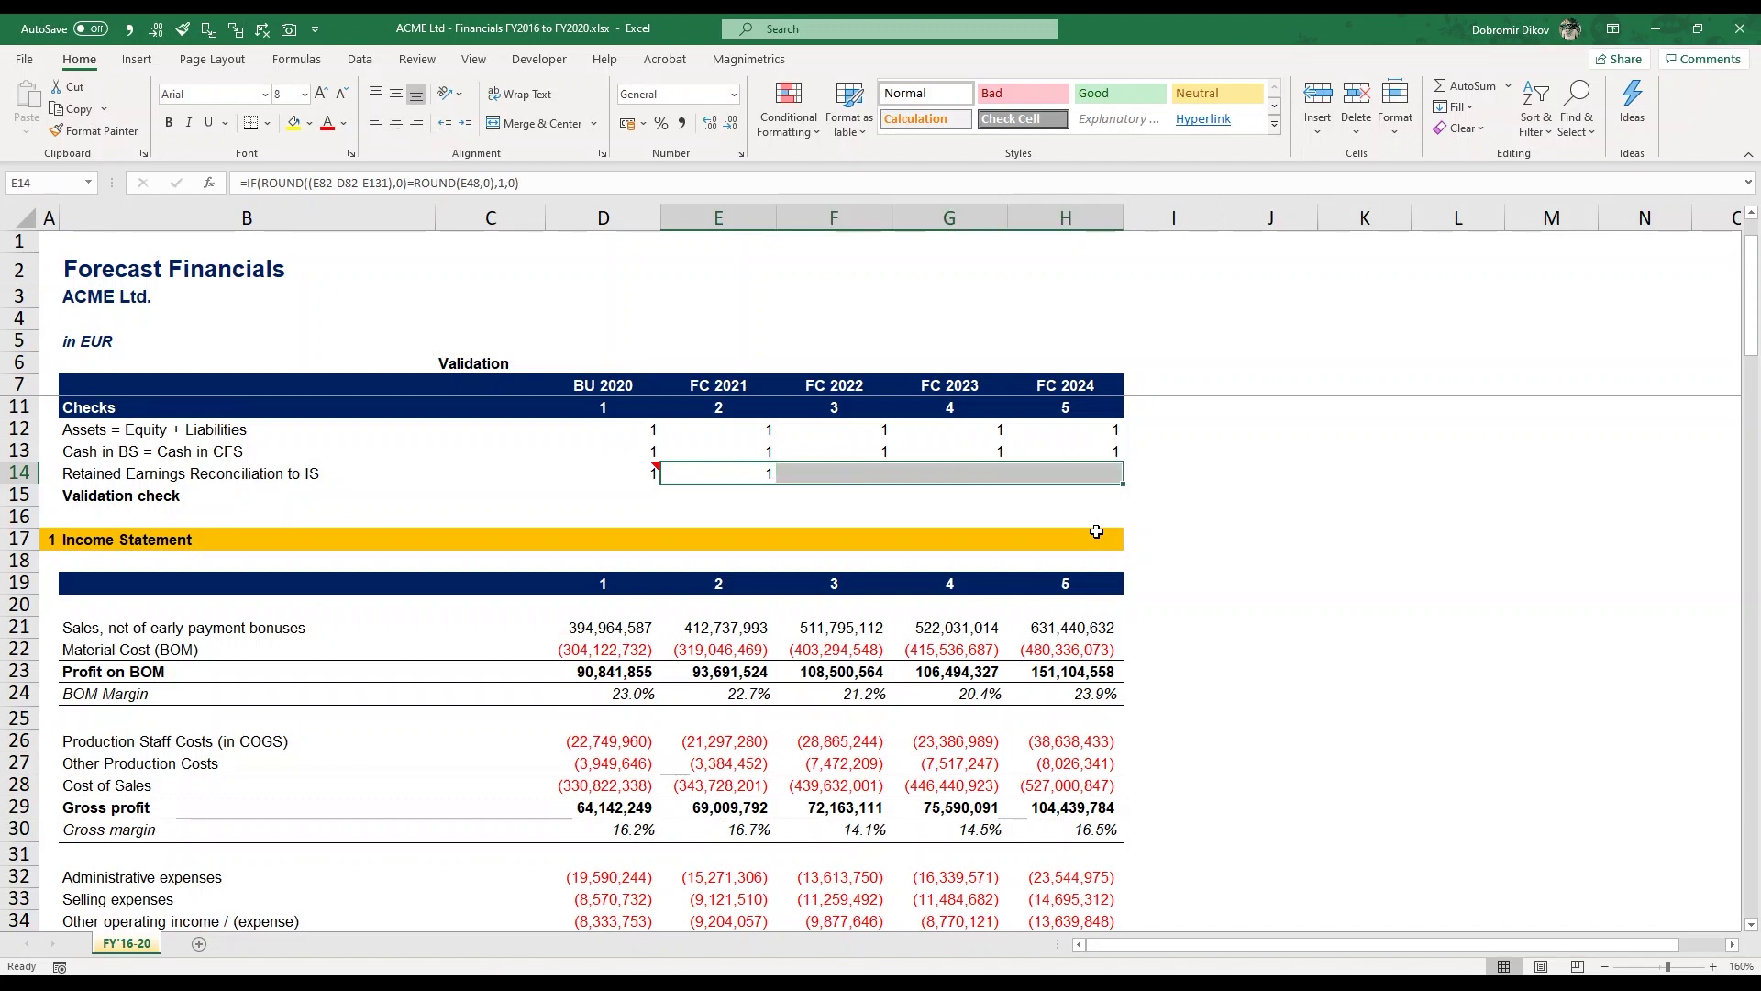
key("ctrl+r")
key("Right")
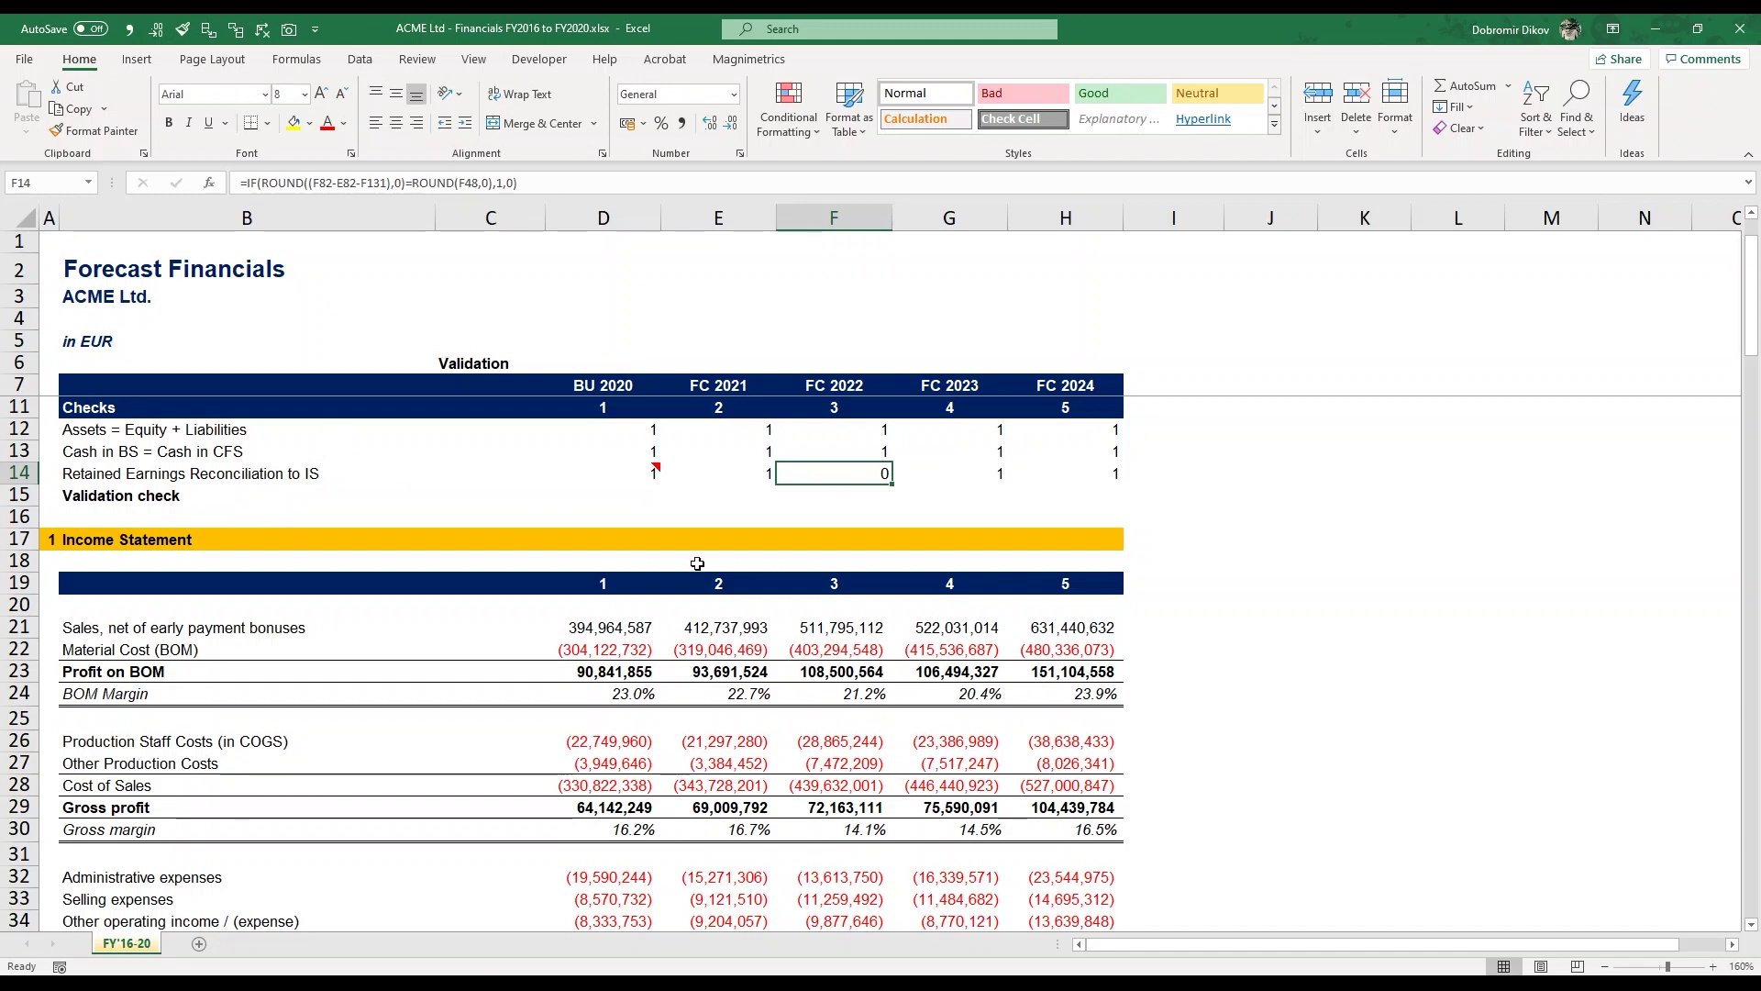
scroll(798, 835, "down", 20)
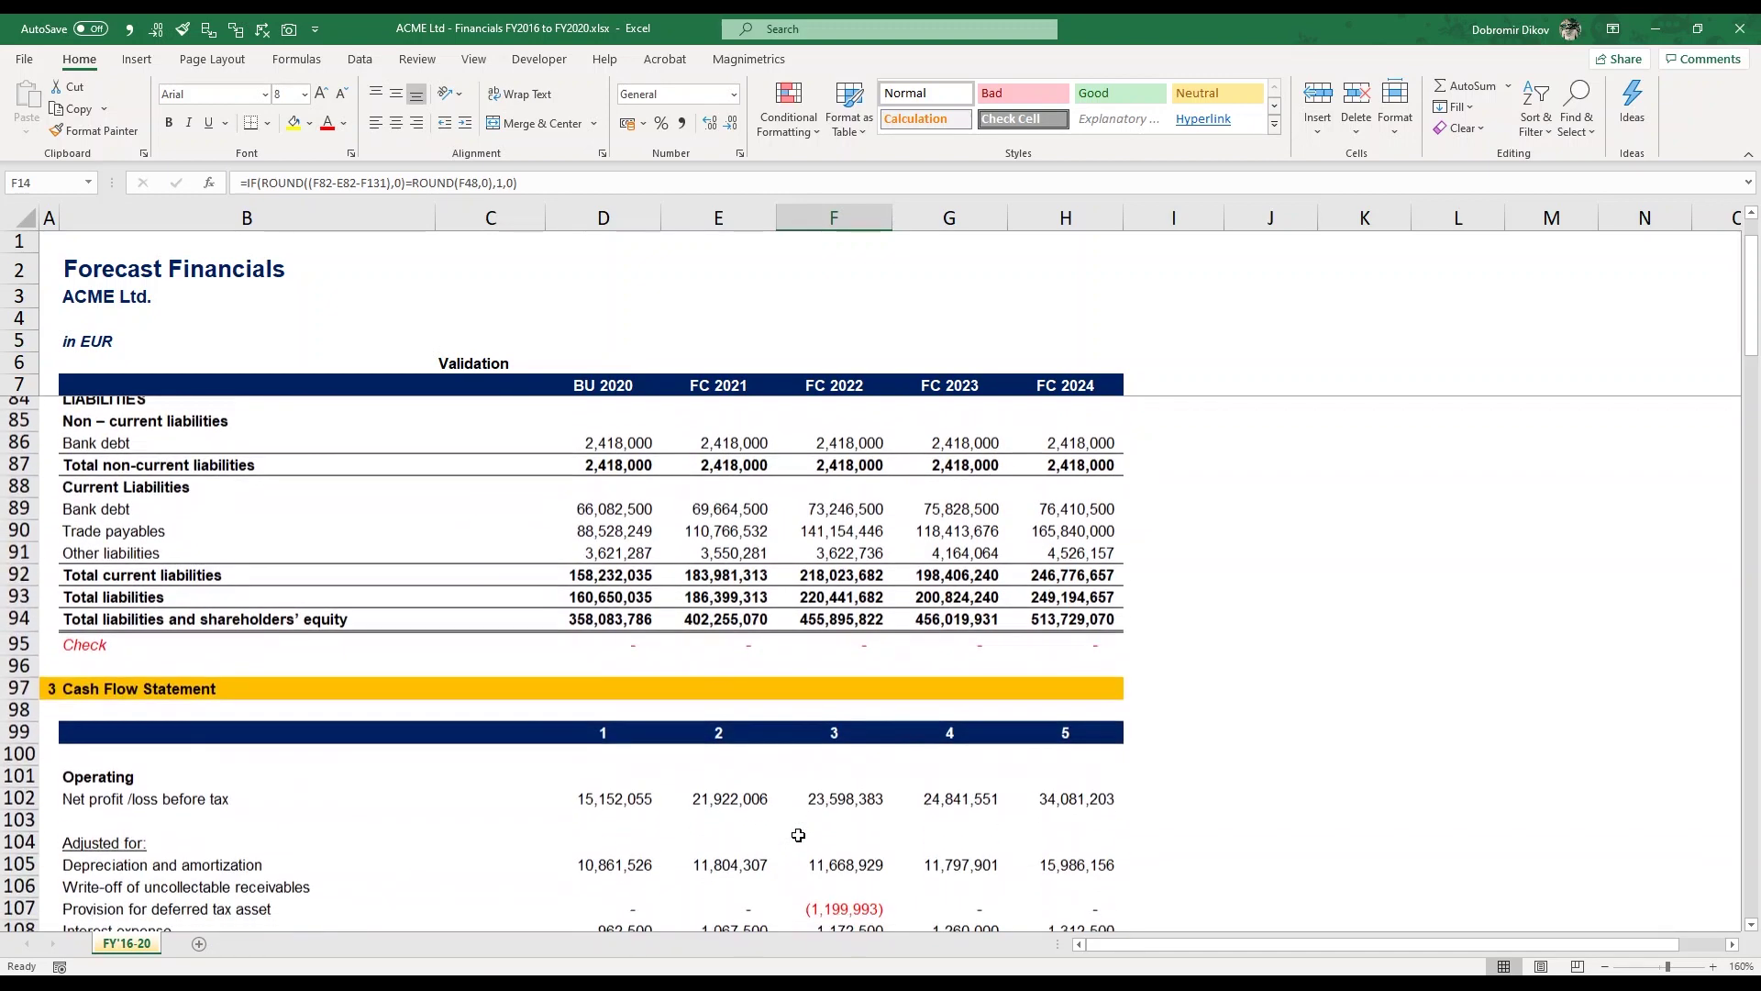
scroll(798, 834, "up", 5)
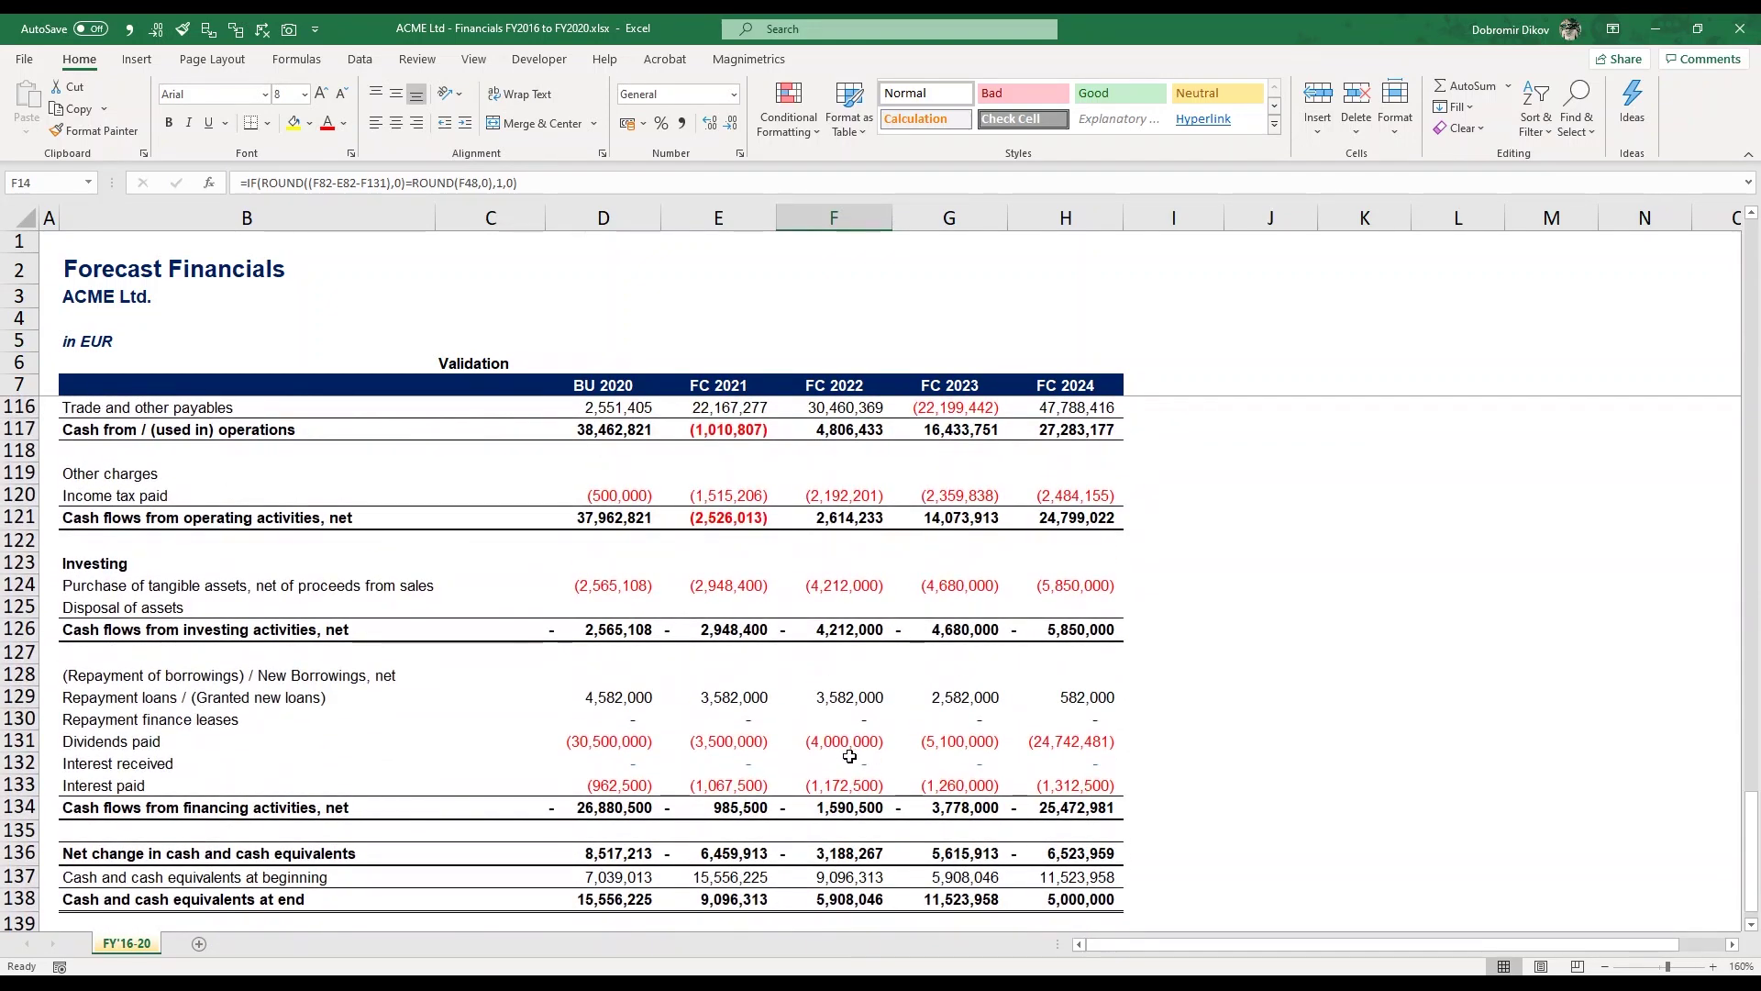
scroll(856, 612, "up", 7)
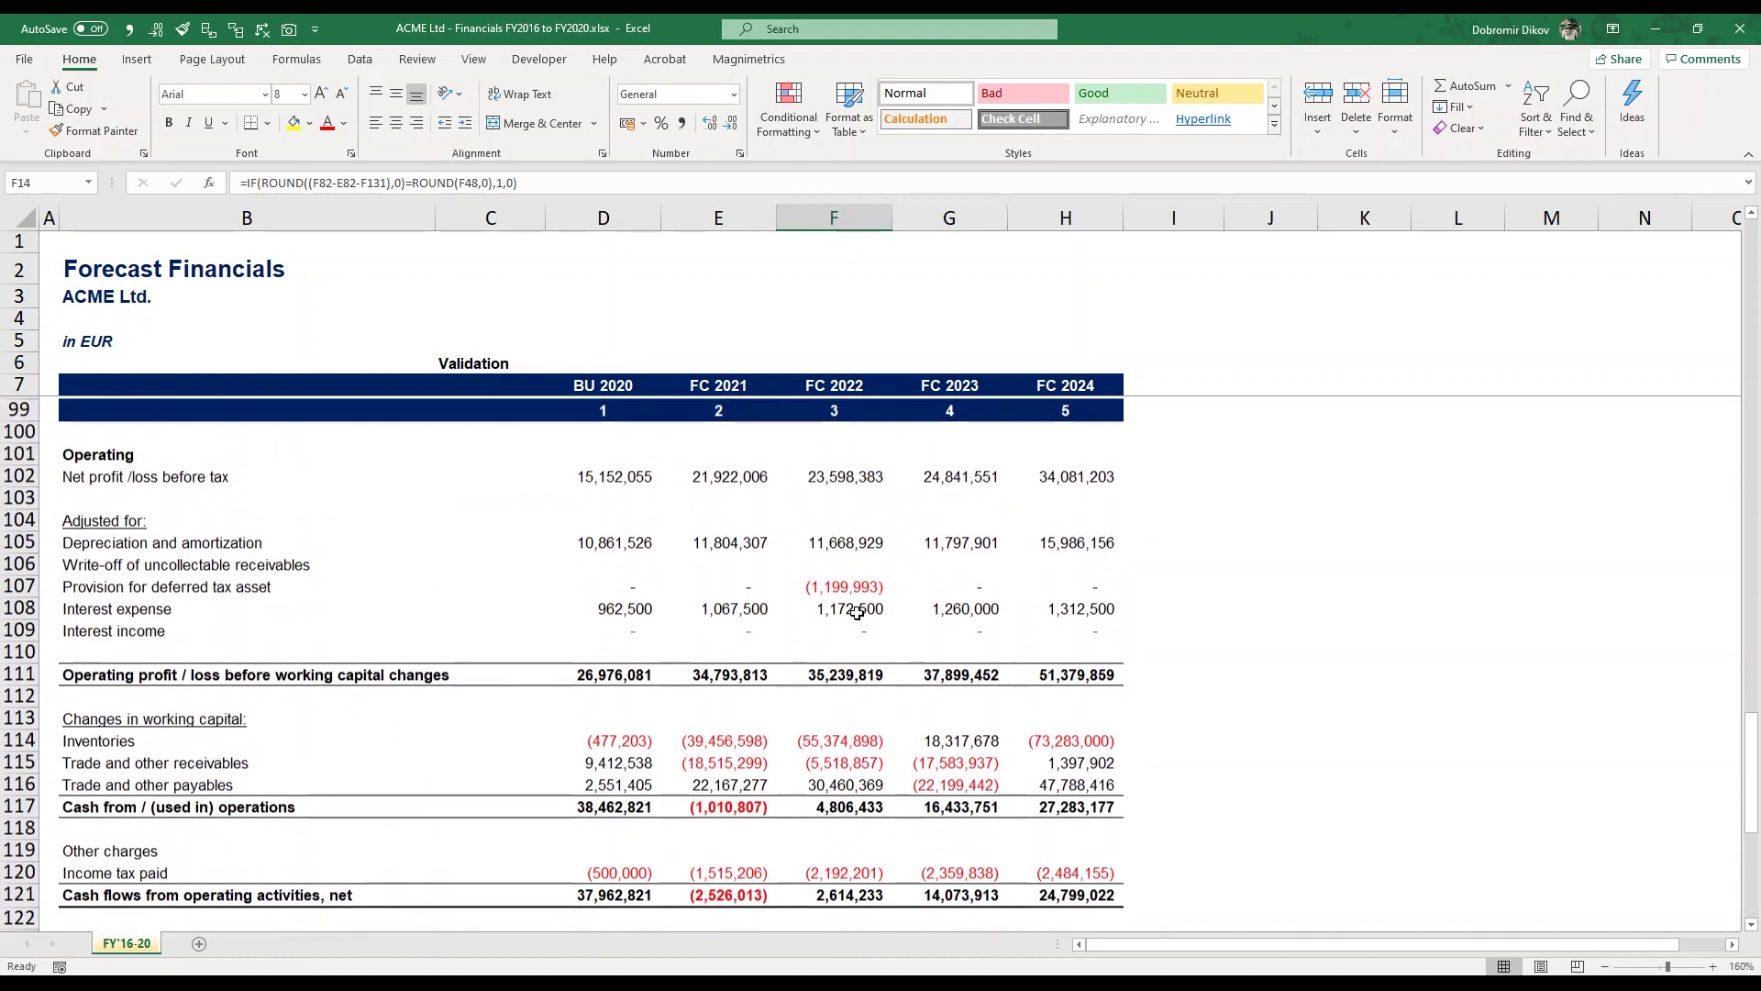
scroll(857, 613, "up", 7)
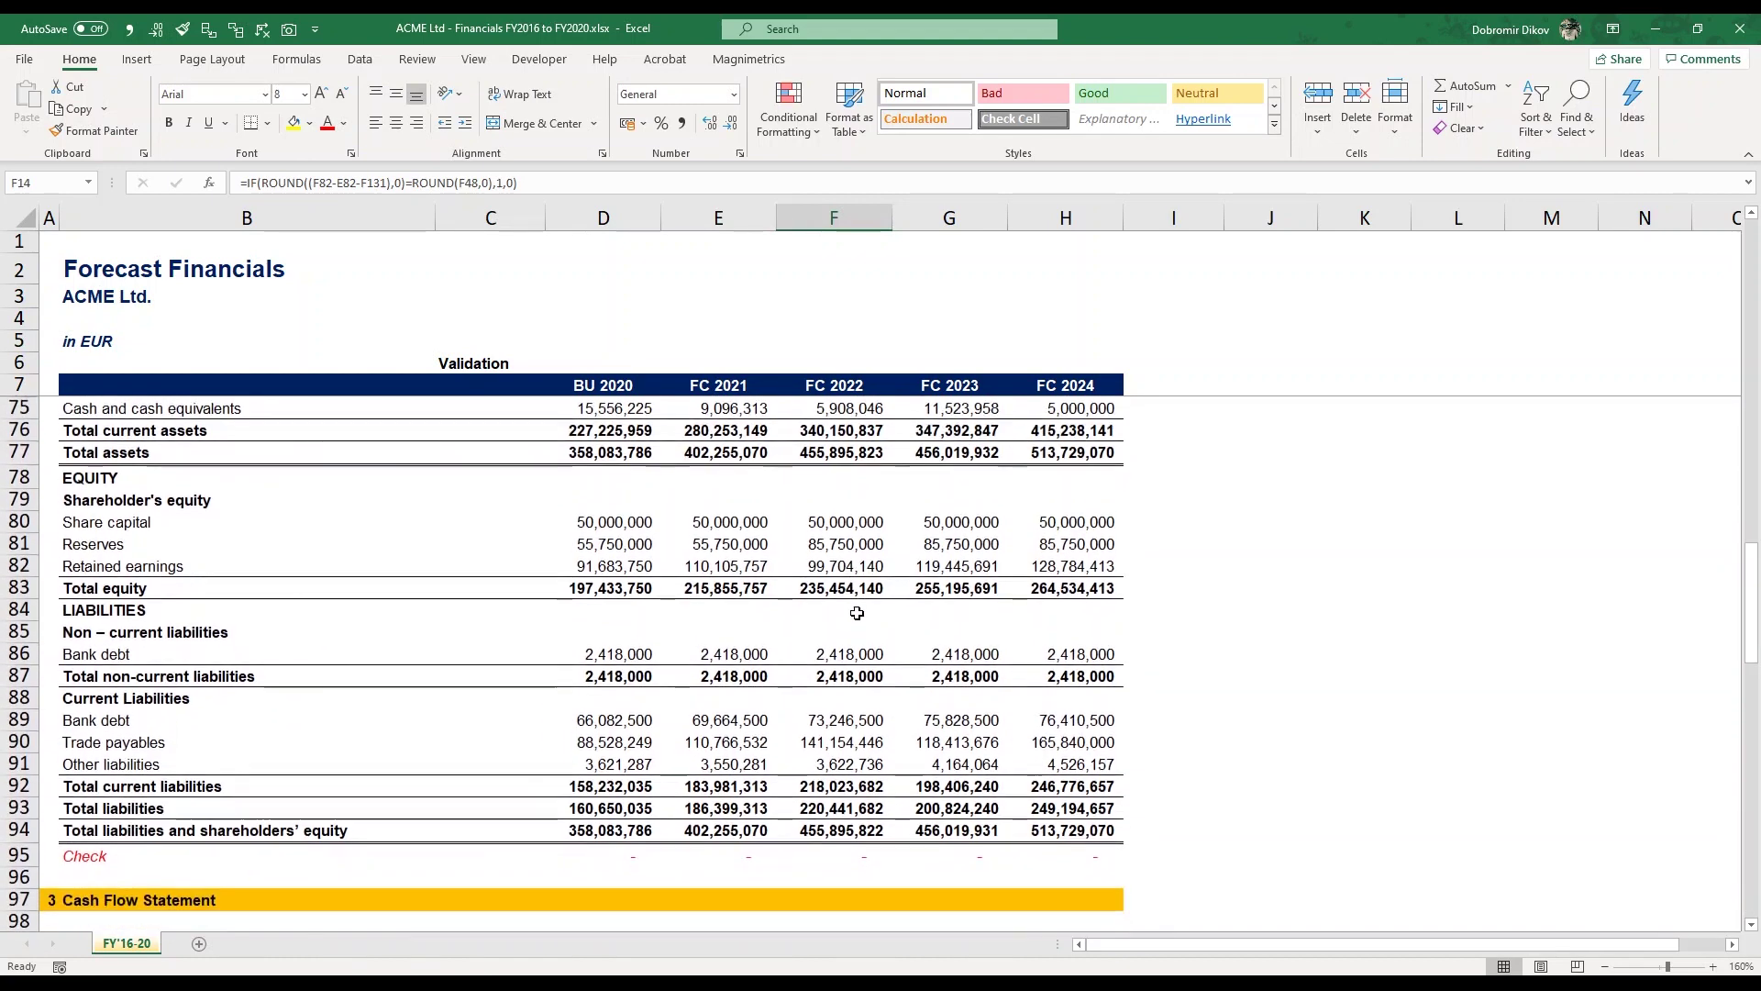
scroll(856, 612, "up", 2)
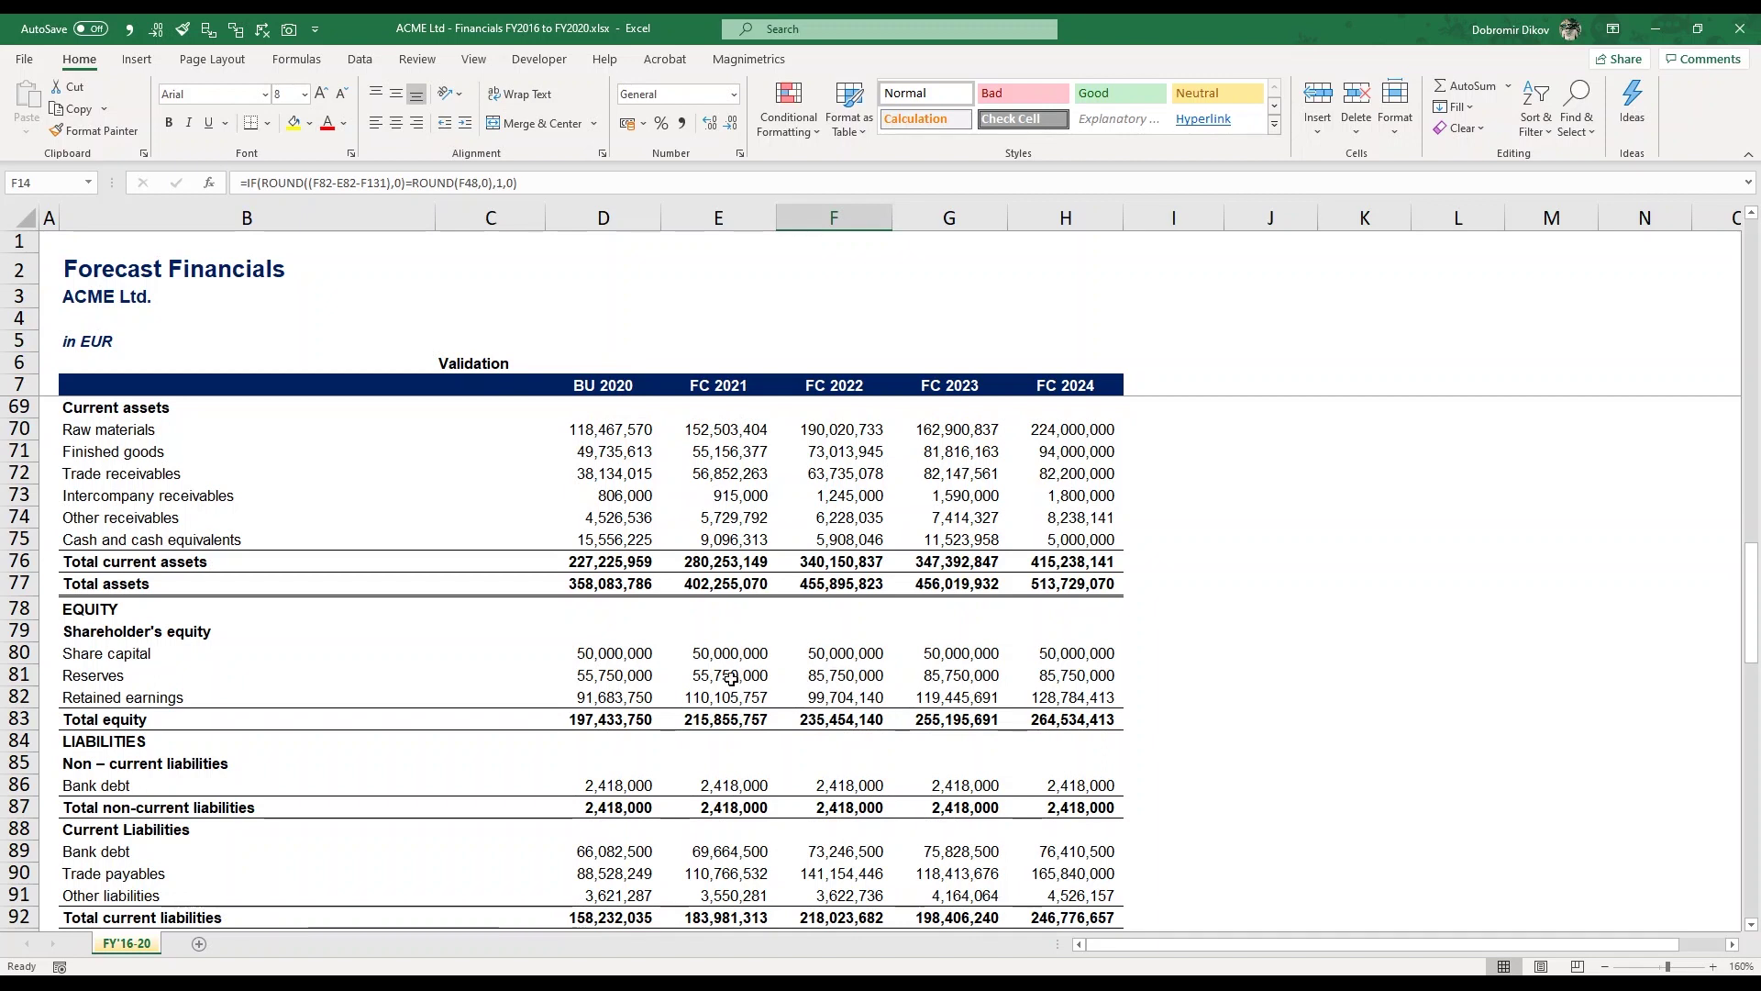
scroll(816, 678, "up", 13)
scroll(816, 678, "up", 7)
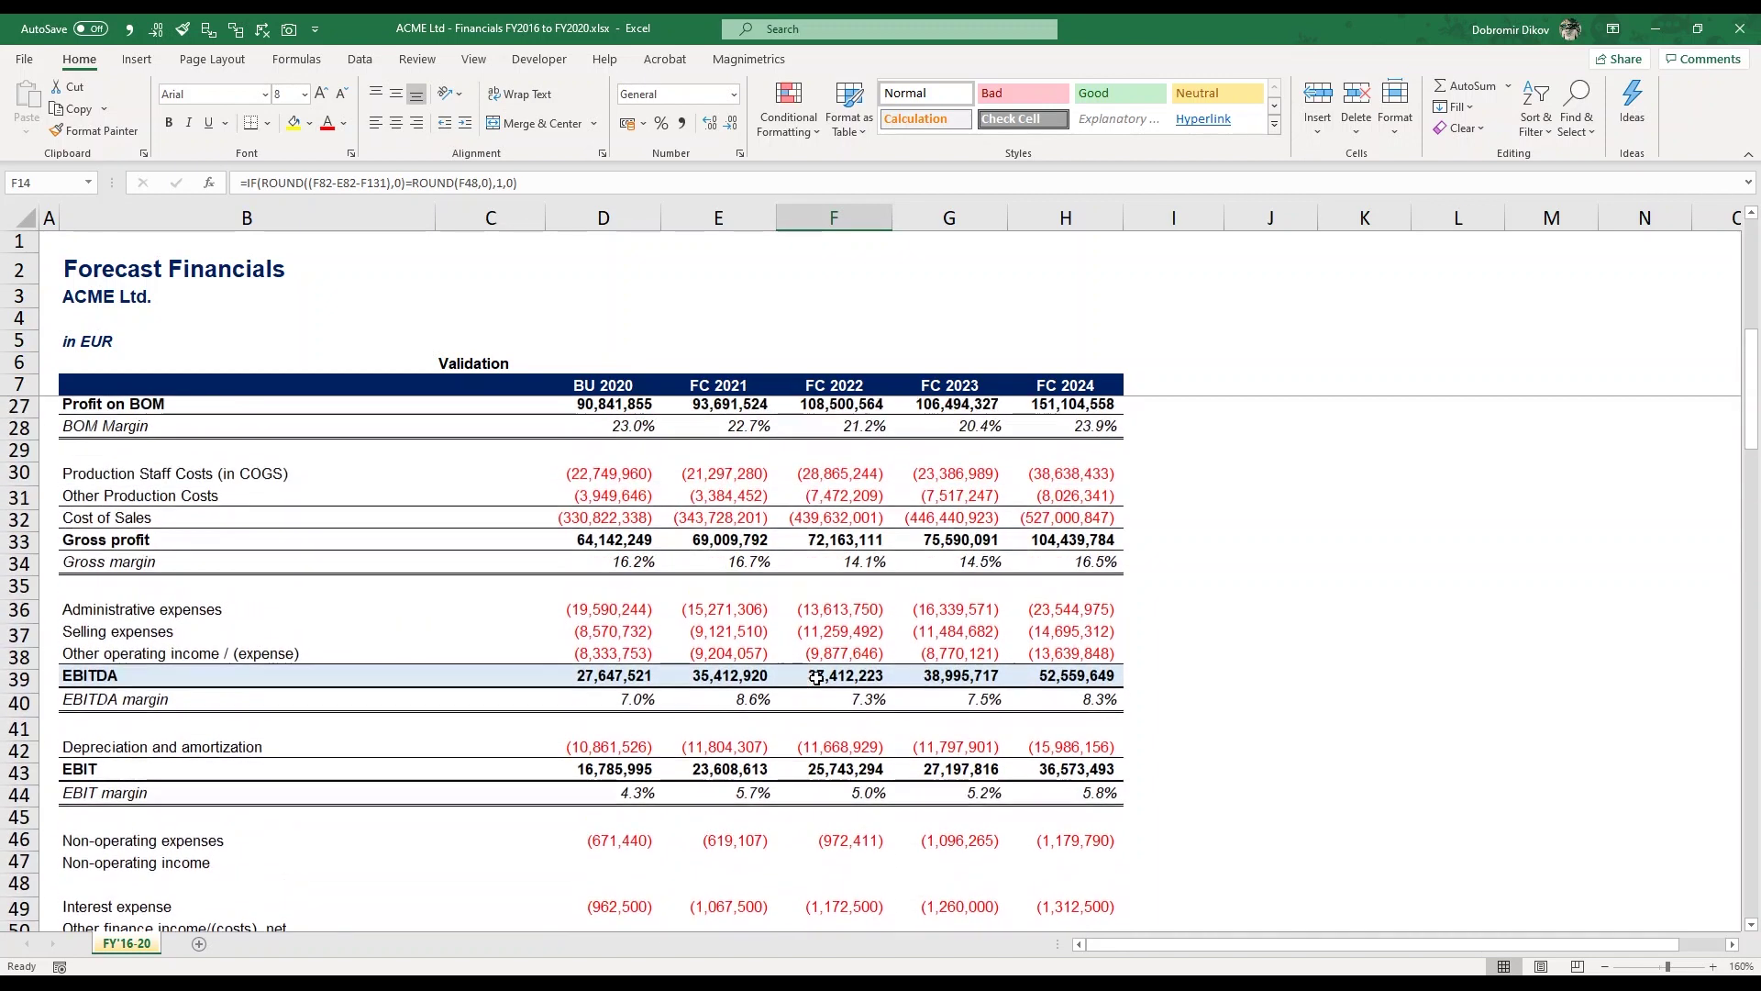
Step: Add +F81-E81 after F131 in the F14 reconciliation formula
key("F2")
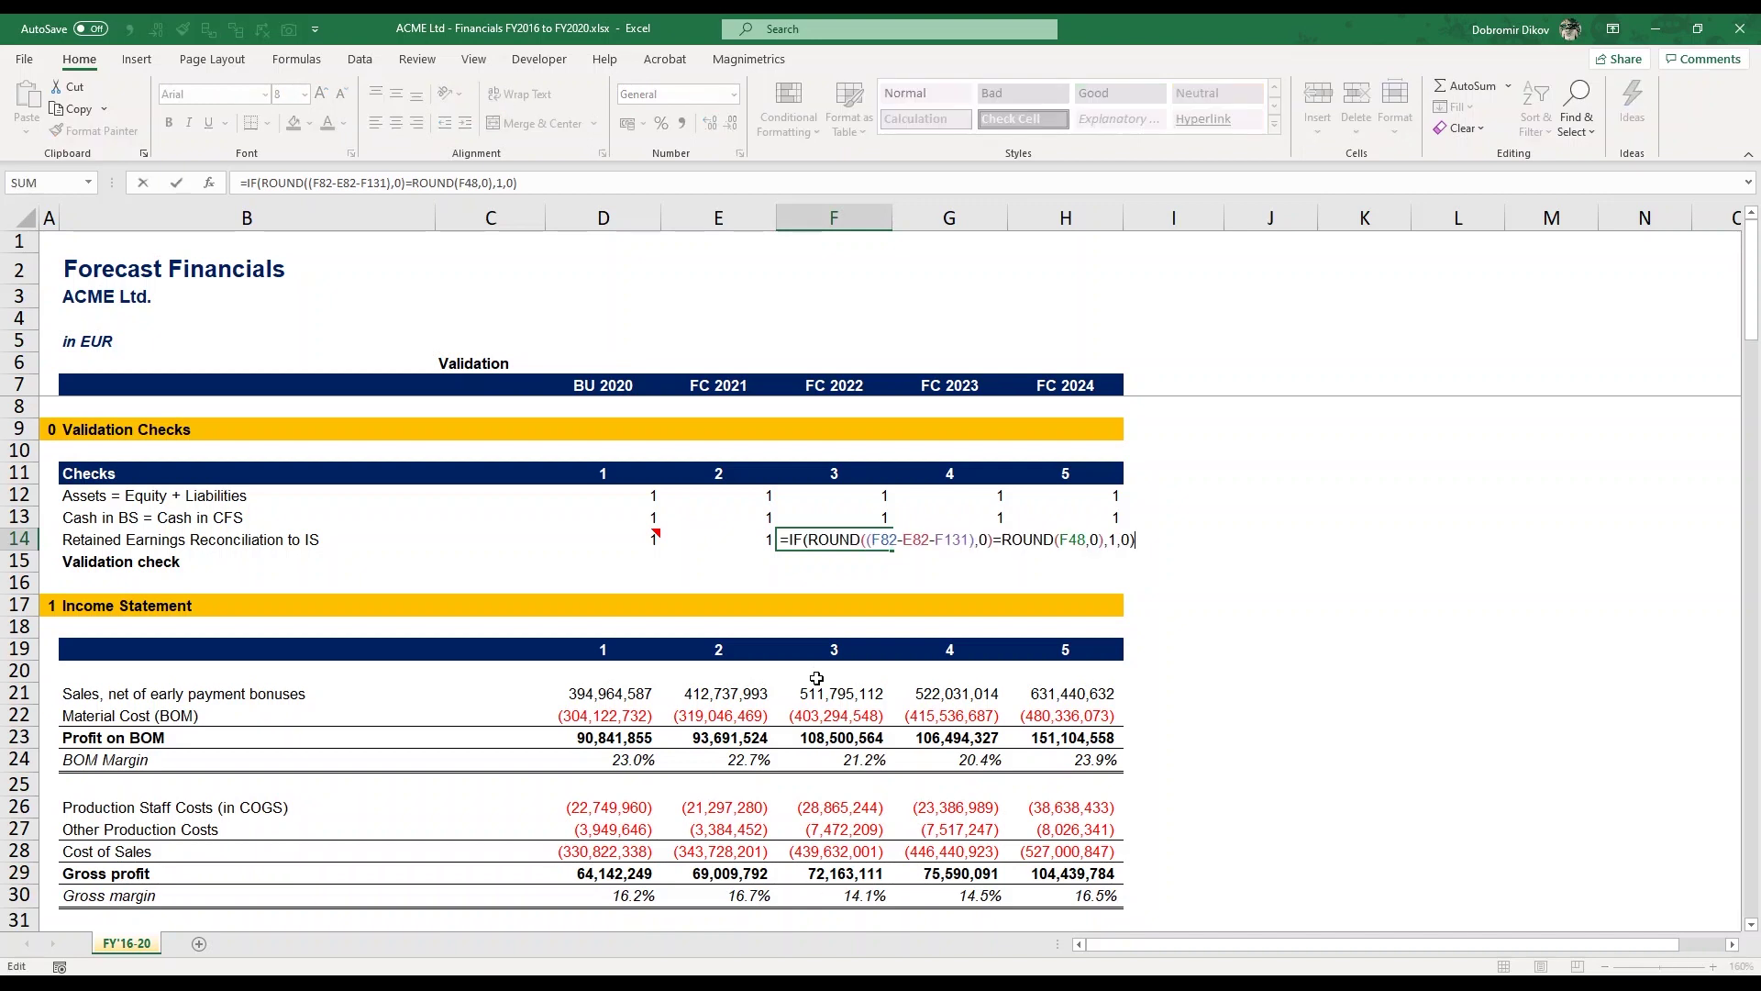
key("Left")
key("Left")
key("Left")
key("Left")
key("Left")
key("Left")
key("Left")
key("Left")
key("Left")
key("Left")
key("Left")
key("Left")
key("Left")
key("Left")
key("Left")
key("Left")
key("Left")
key("Left")
key("Left")
key("Left")
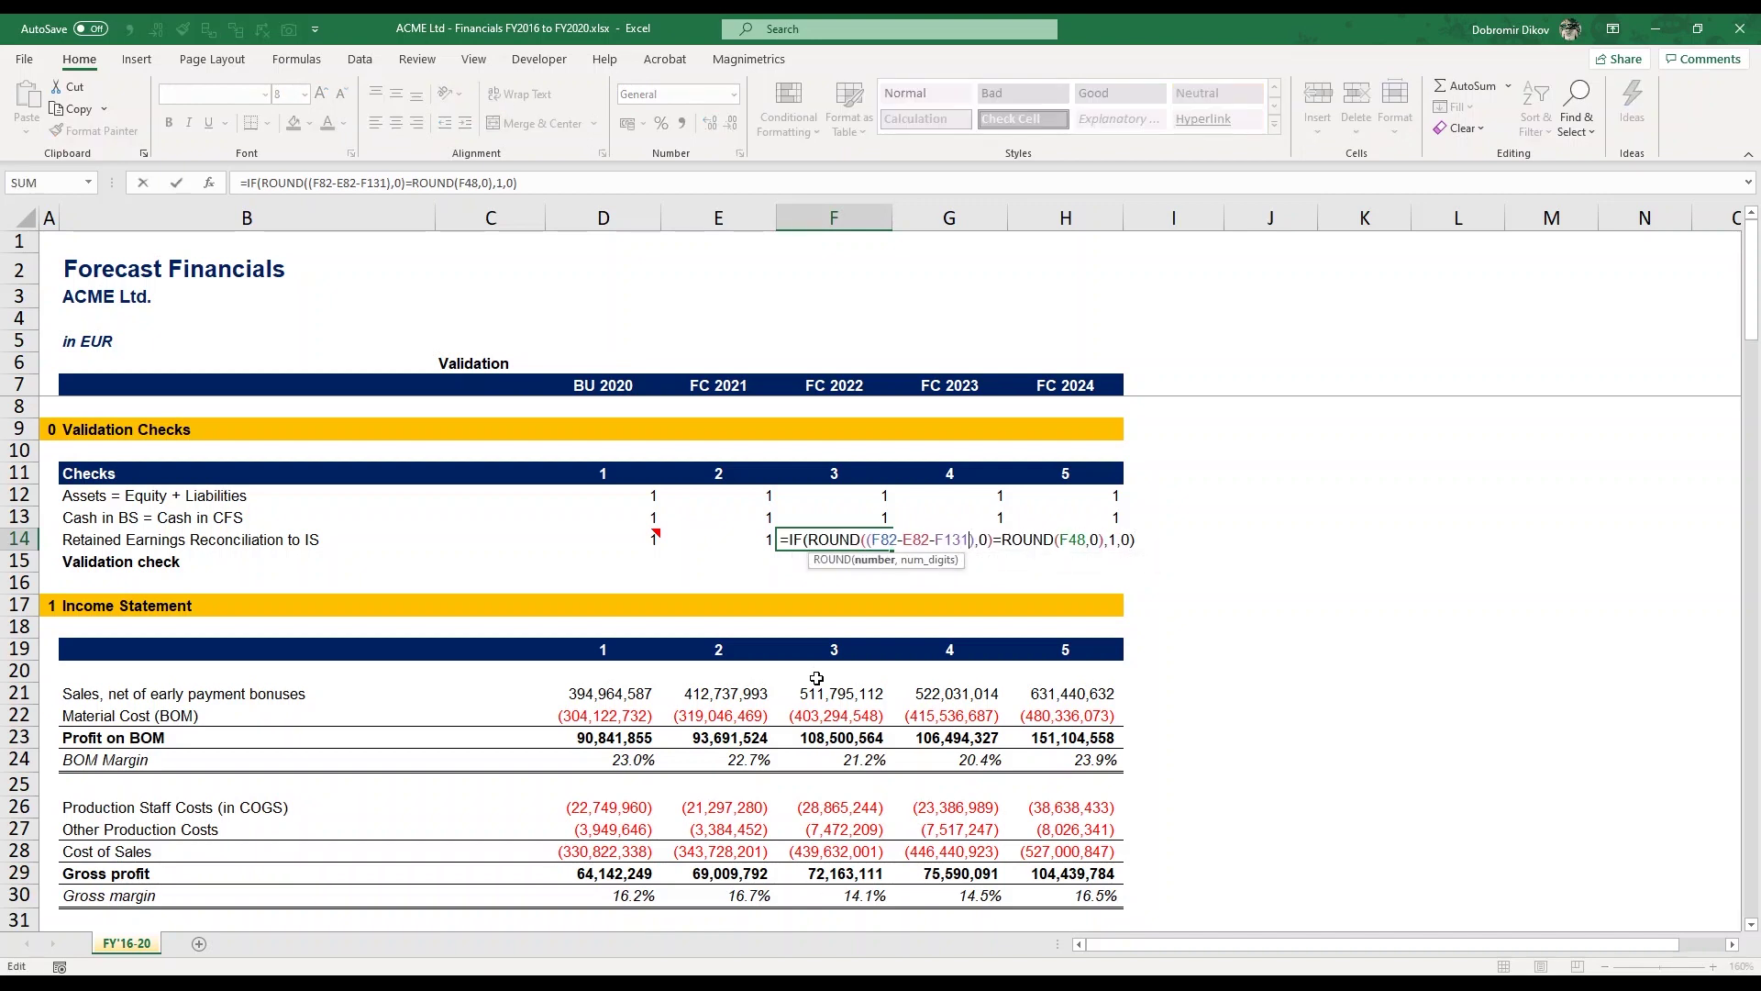
type("+")
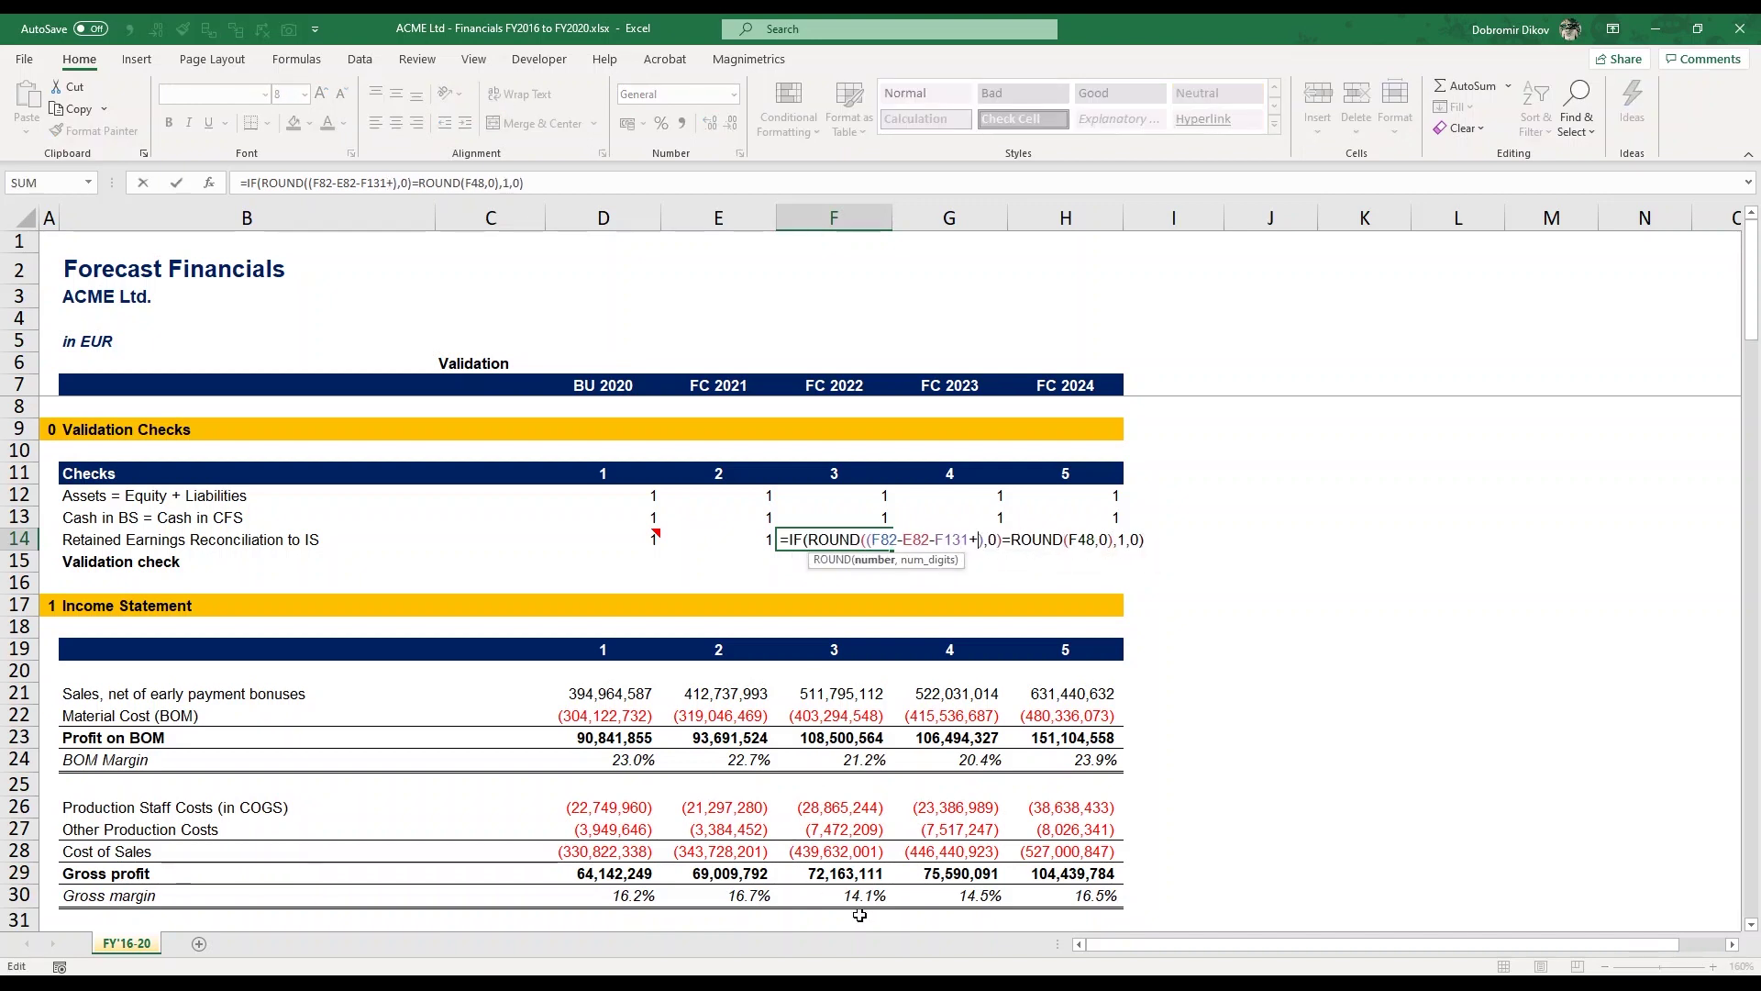
scroll(840, 851, "down", 16)
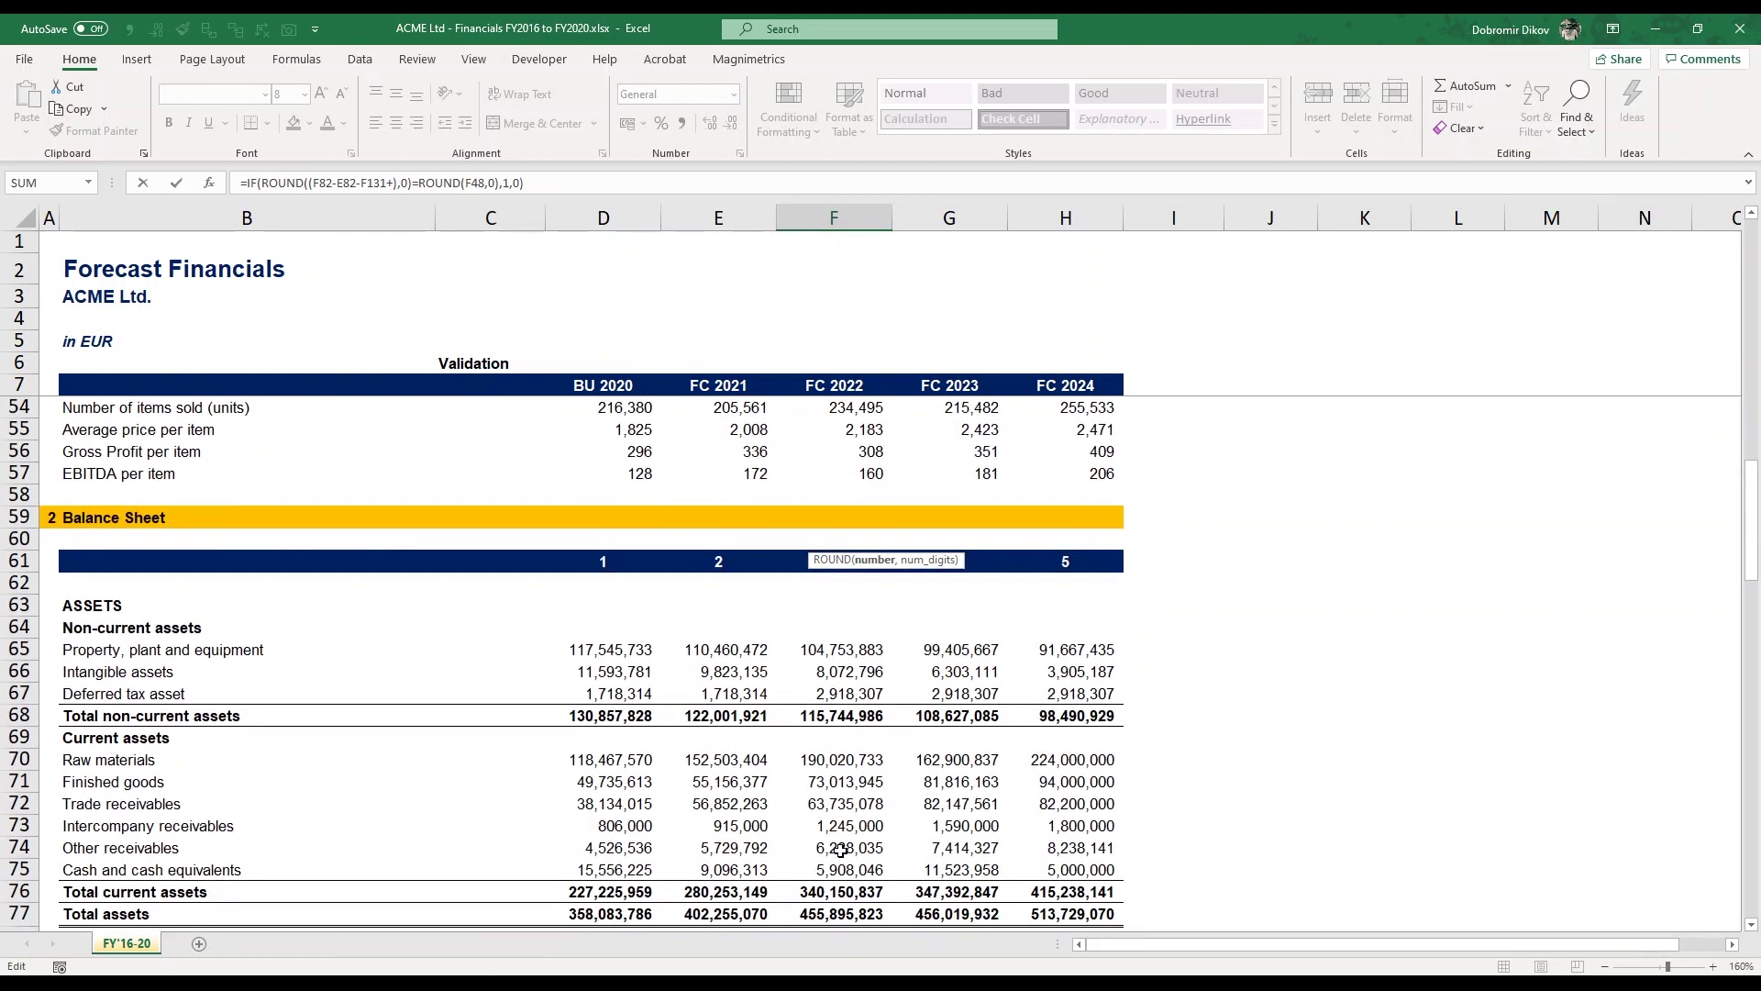
scroll(840, 851, "down", 4)
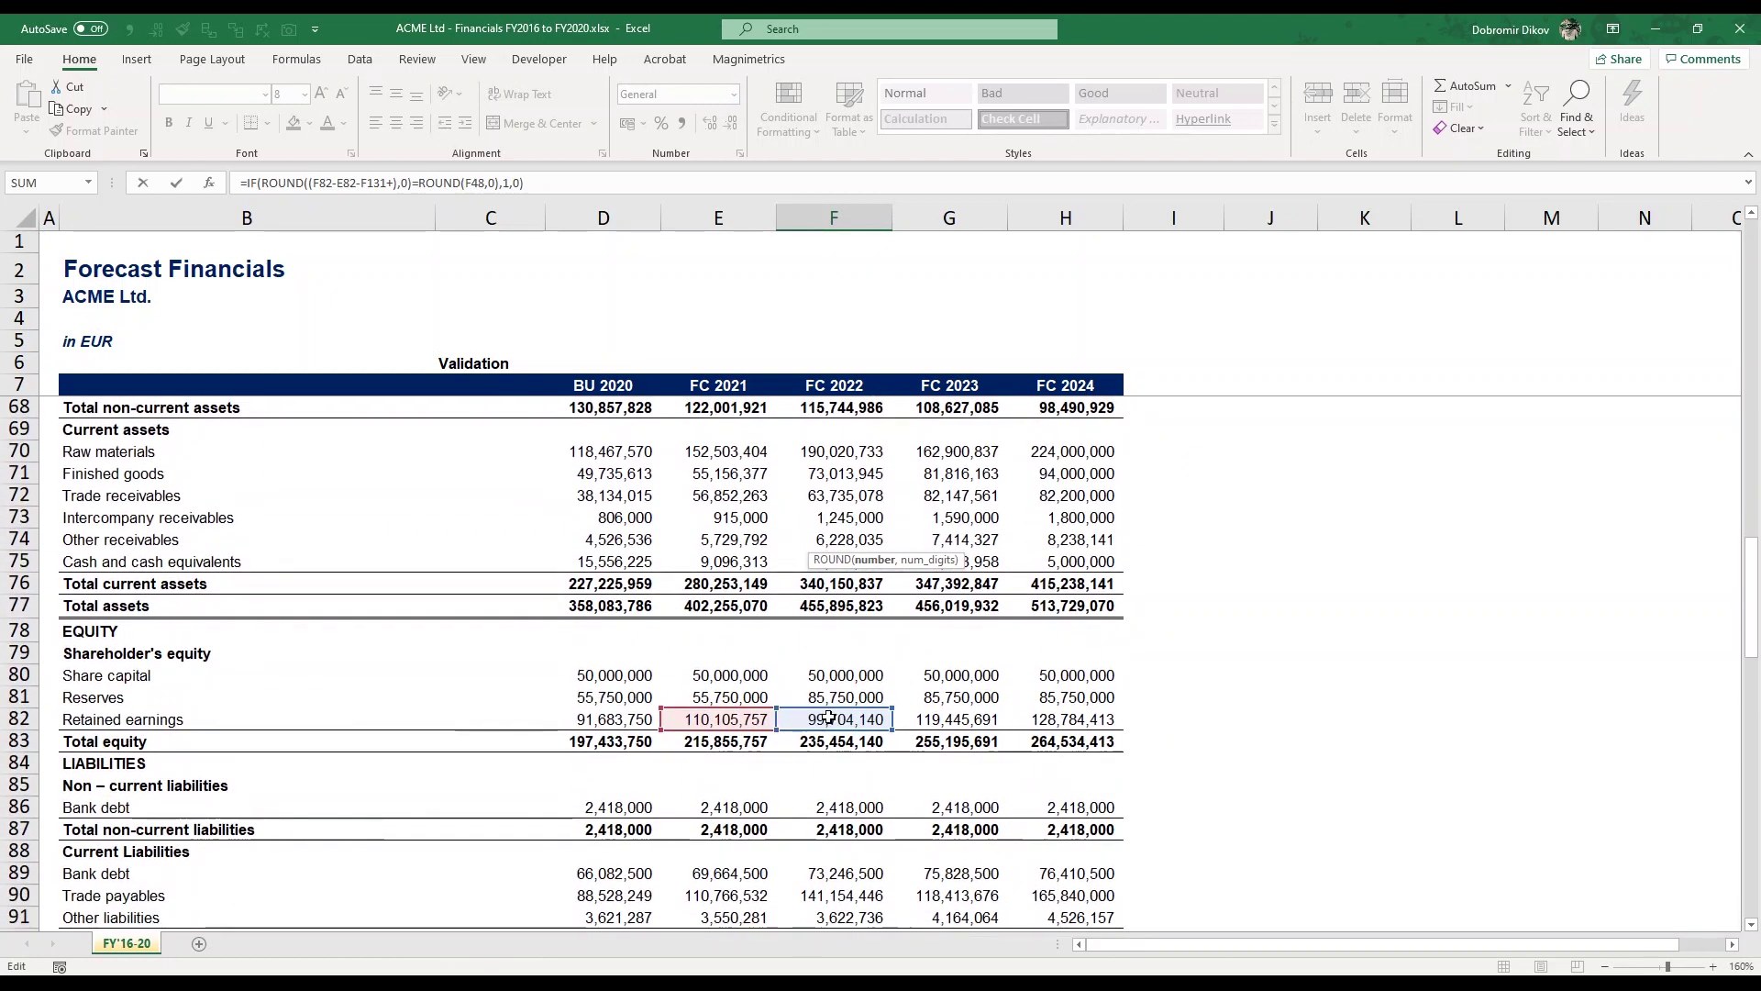
left_click(805, 700)
type("-")
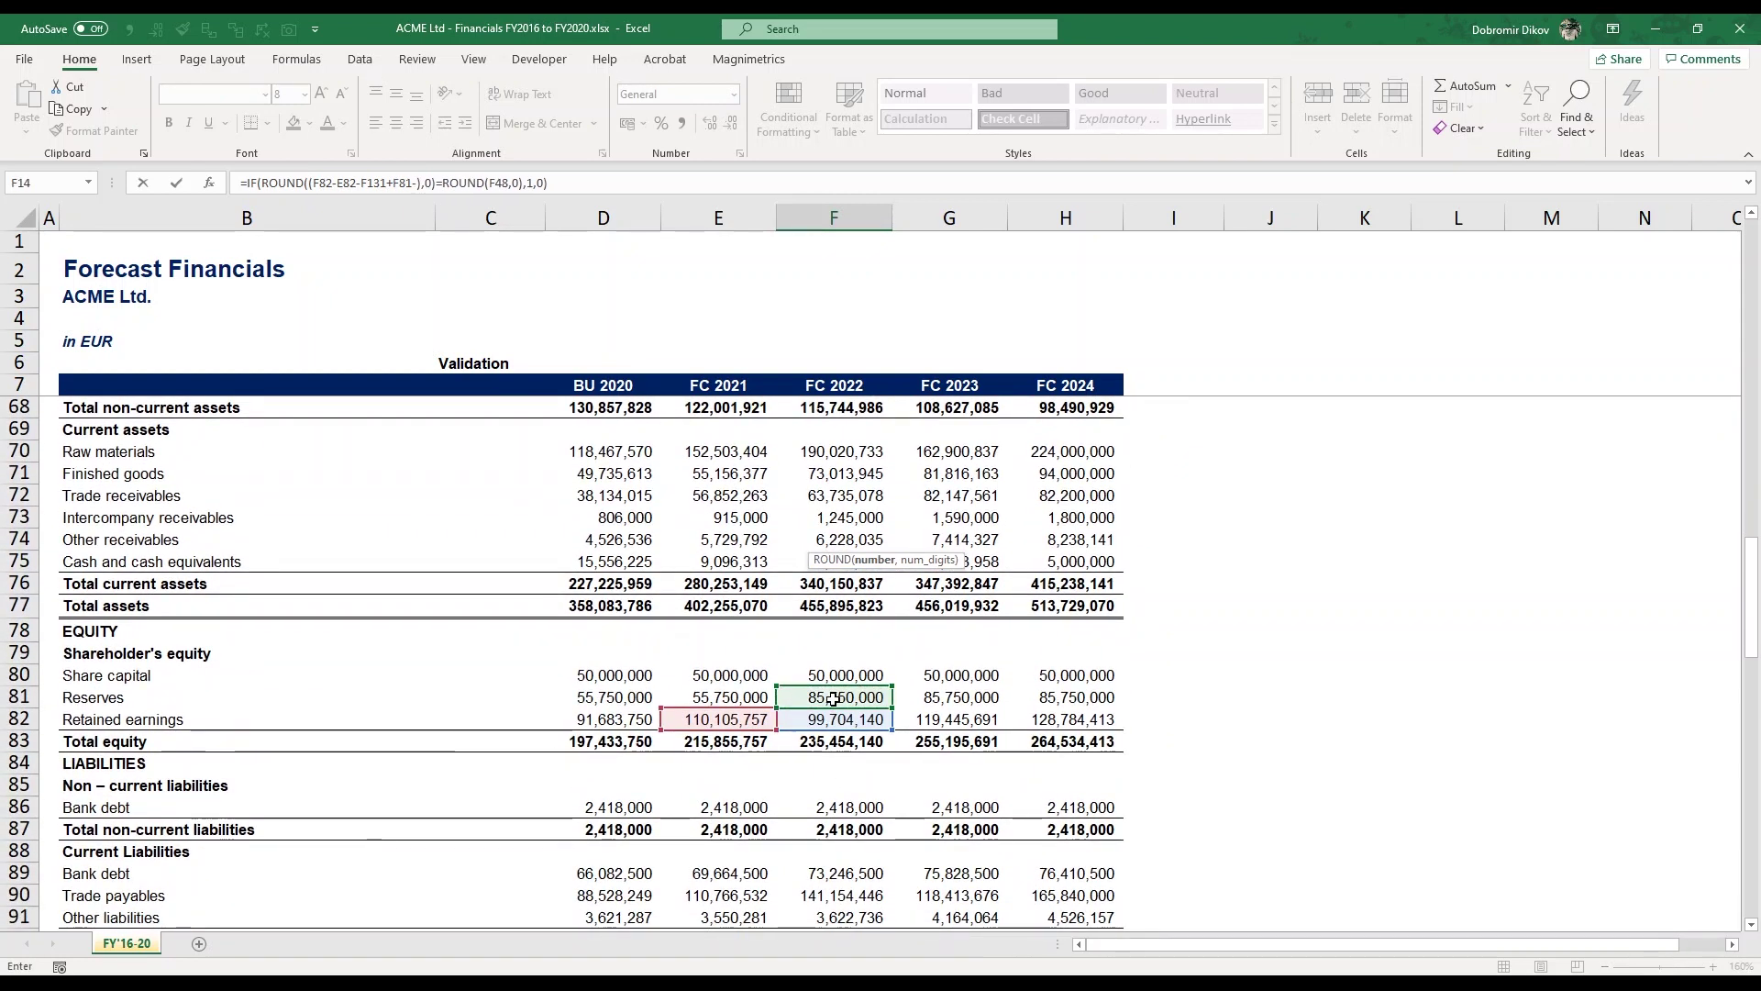
left_click(743, 696)
key("Return")
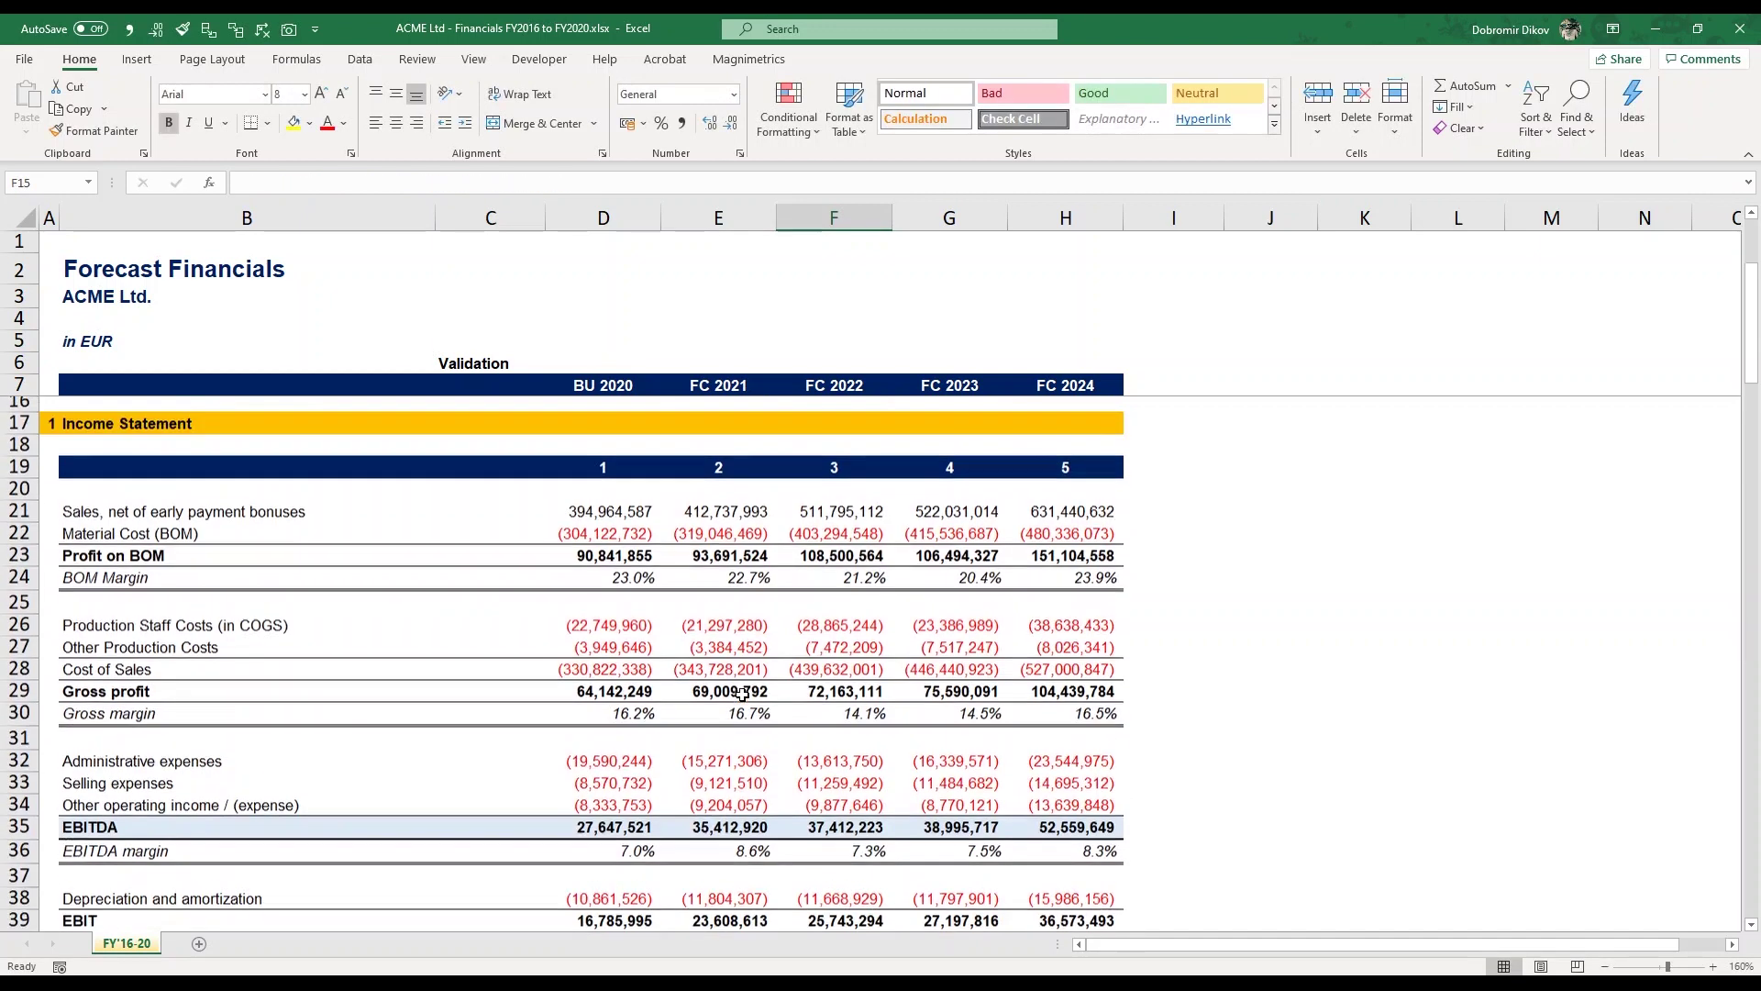
Step: Copy the corrected F14 formula into E14, G14 and H14
scroll(743, 695, "up", 1)
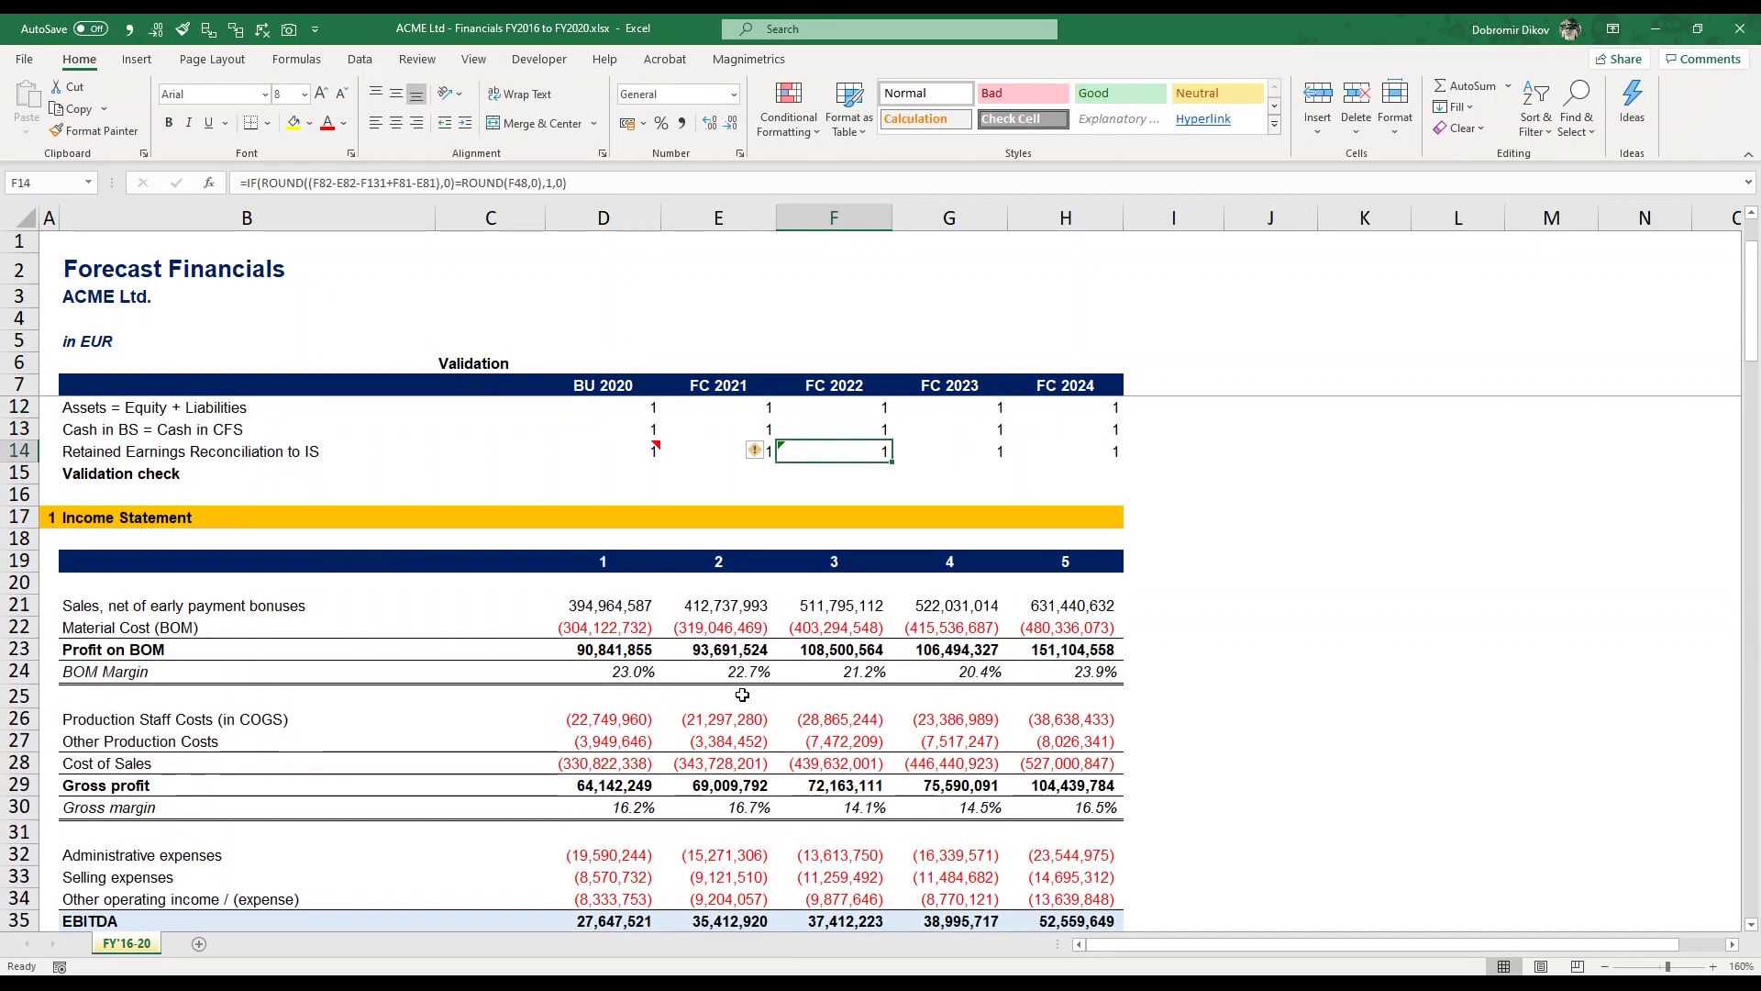
key("ctrl+c")
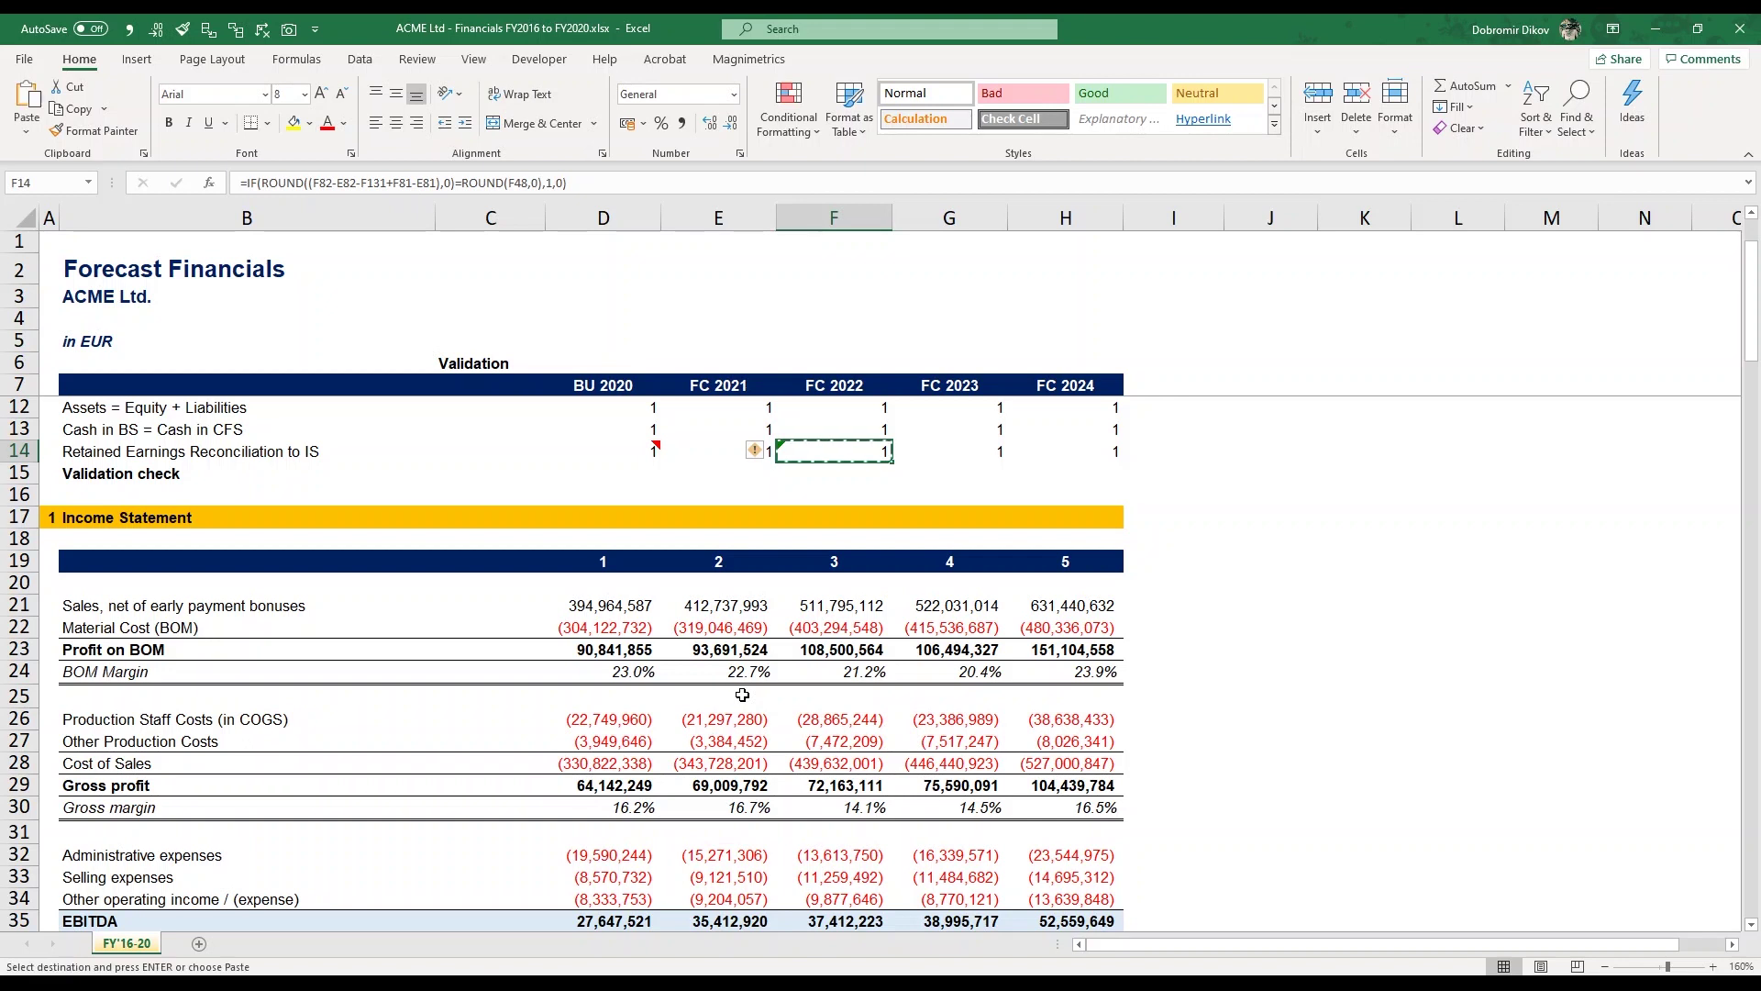
key("Left")
key("ctrl+v")
key("Right")
key("Right")
key("ctrl+v")
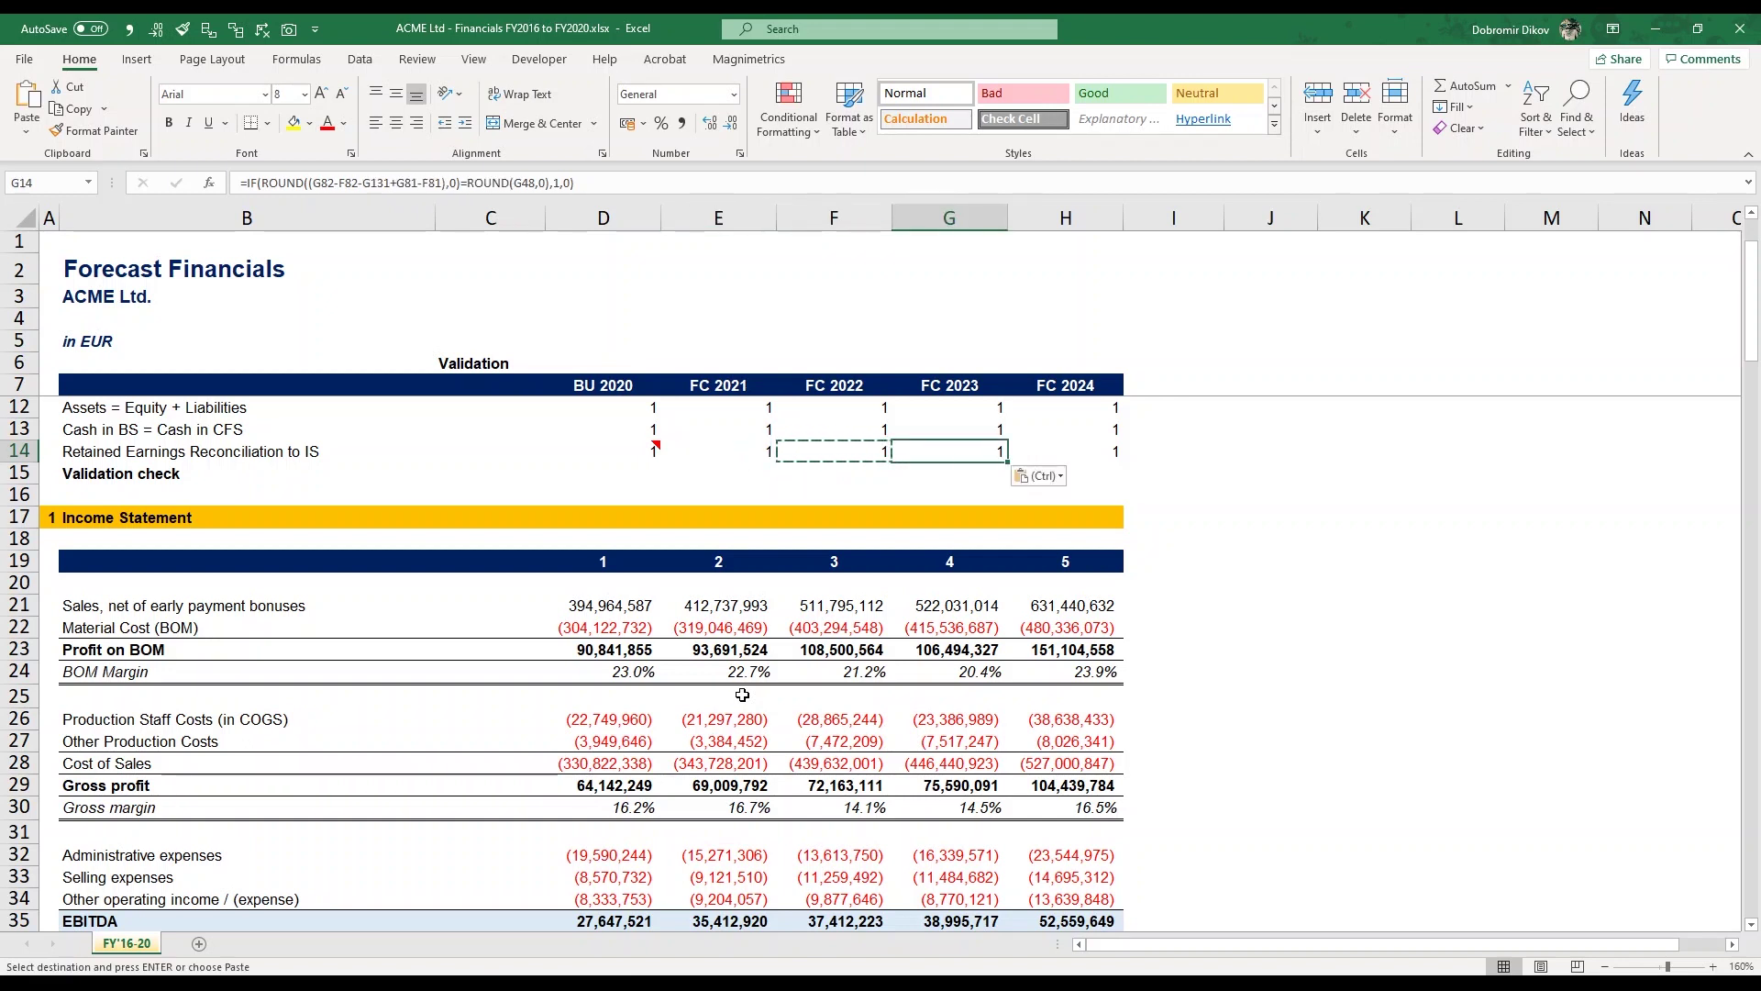
key("Right")
key("ctrl+v")
Step: Review the row 14 check results, now all 1
key("Left")
key("Left")
key("Left")
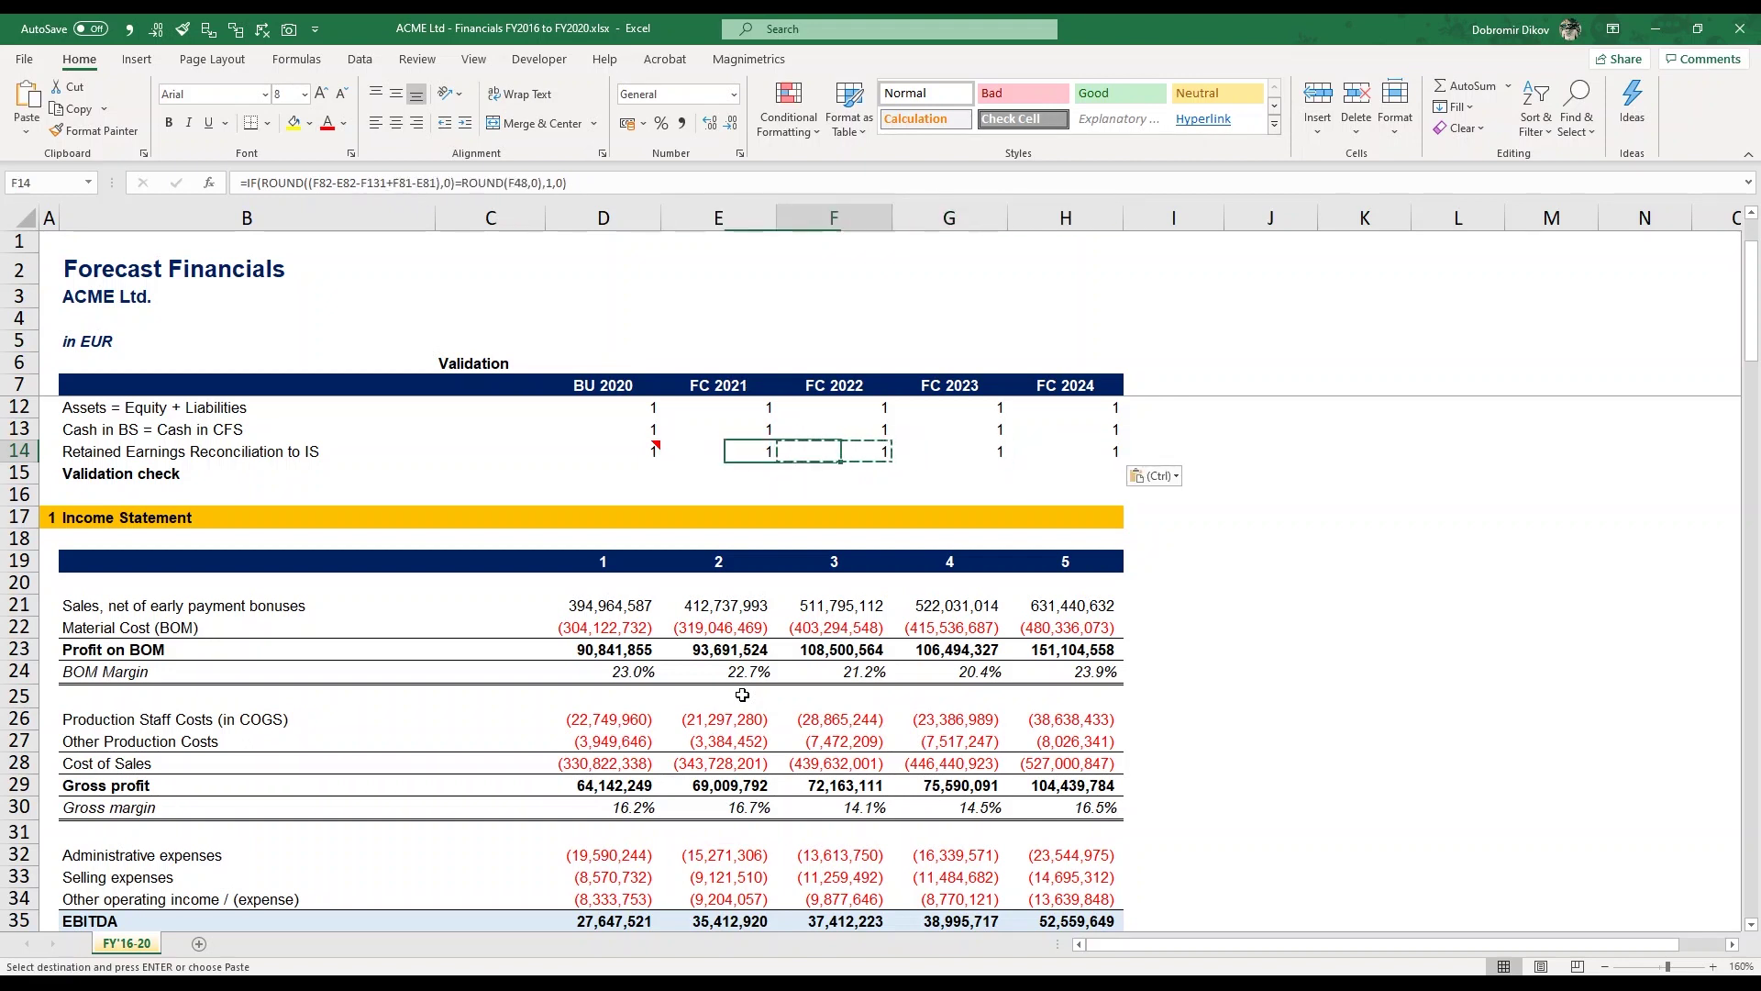
key("Right")
key("Right")
key("Right")
key("Left")
key("Left")
key("Escape")
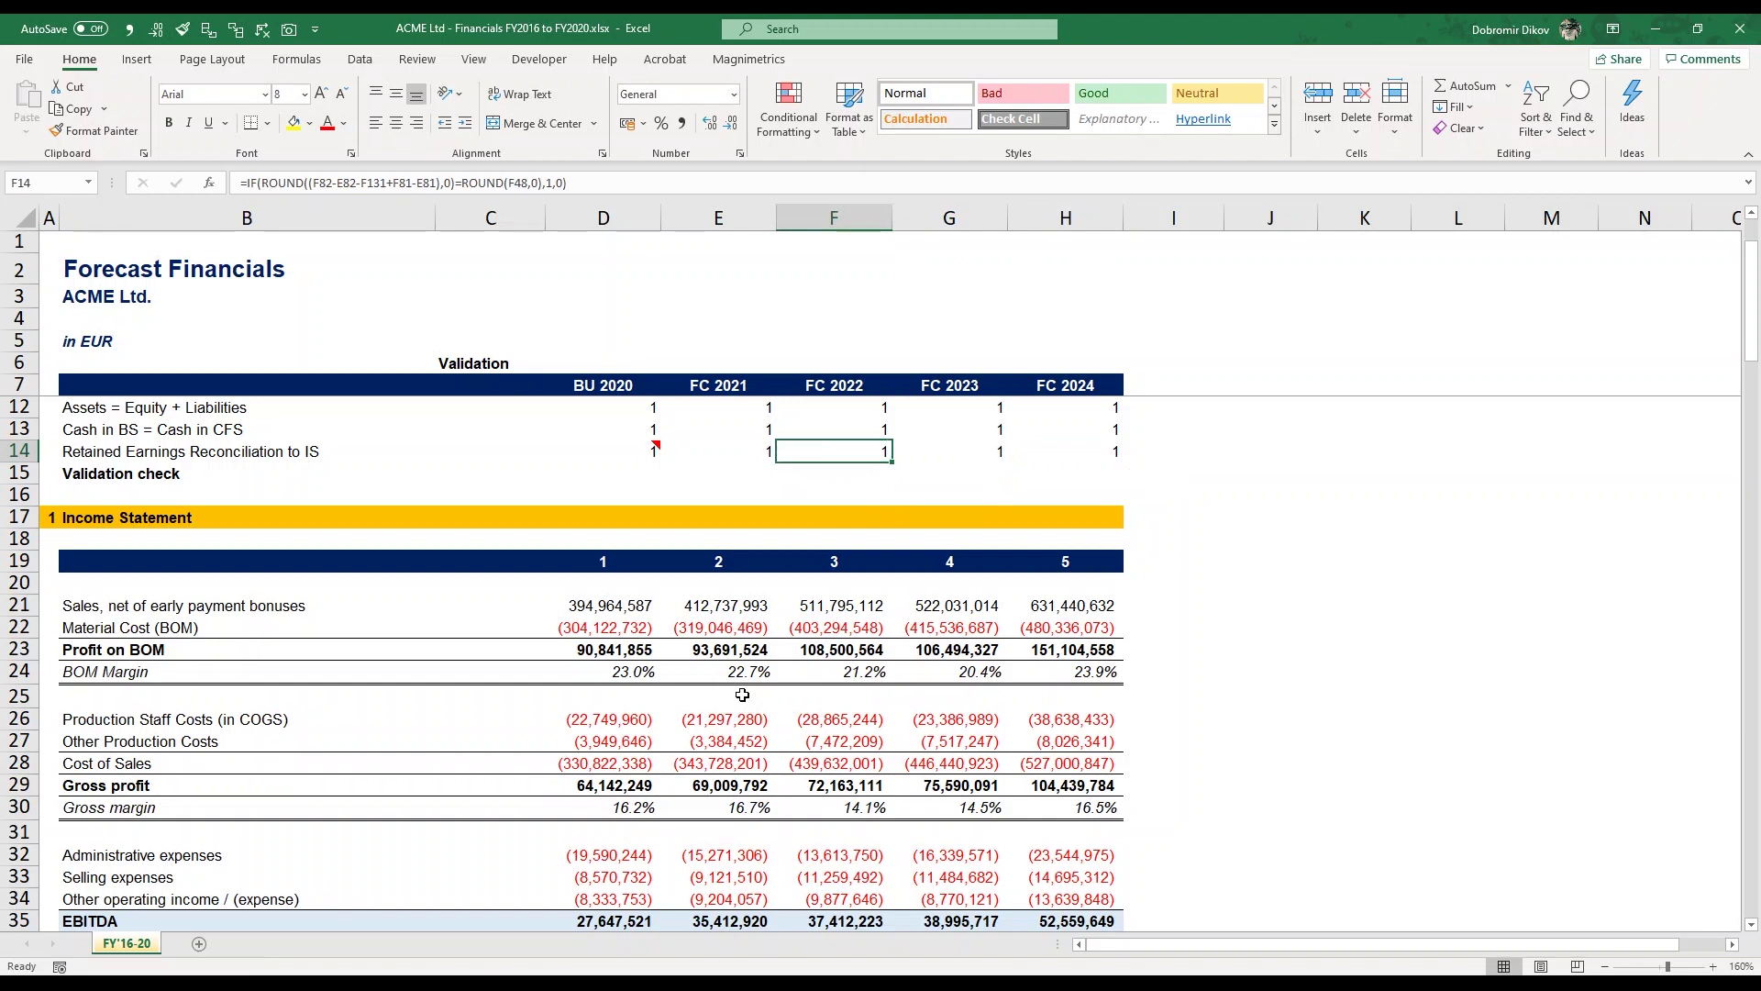
key("Right")
key("Right")
key("Left")
key("Left")
key("Left")
key("Left")
key("Down")
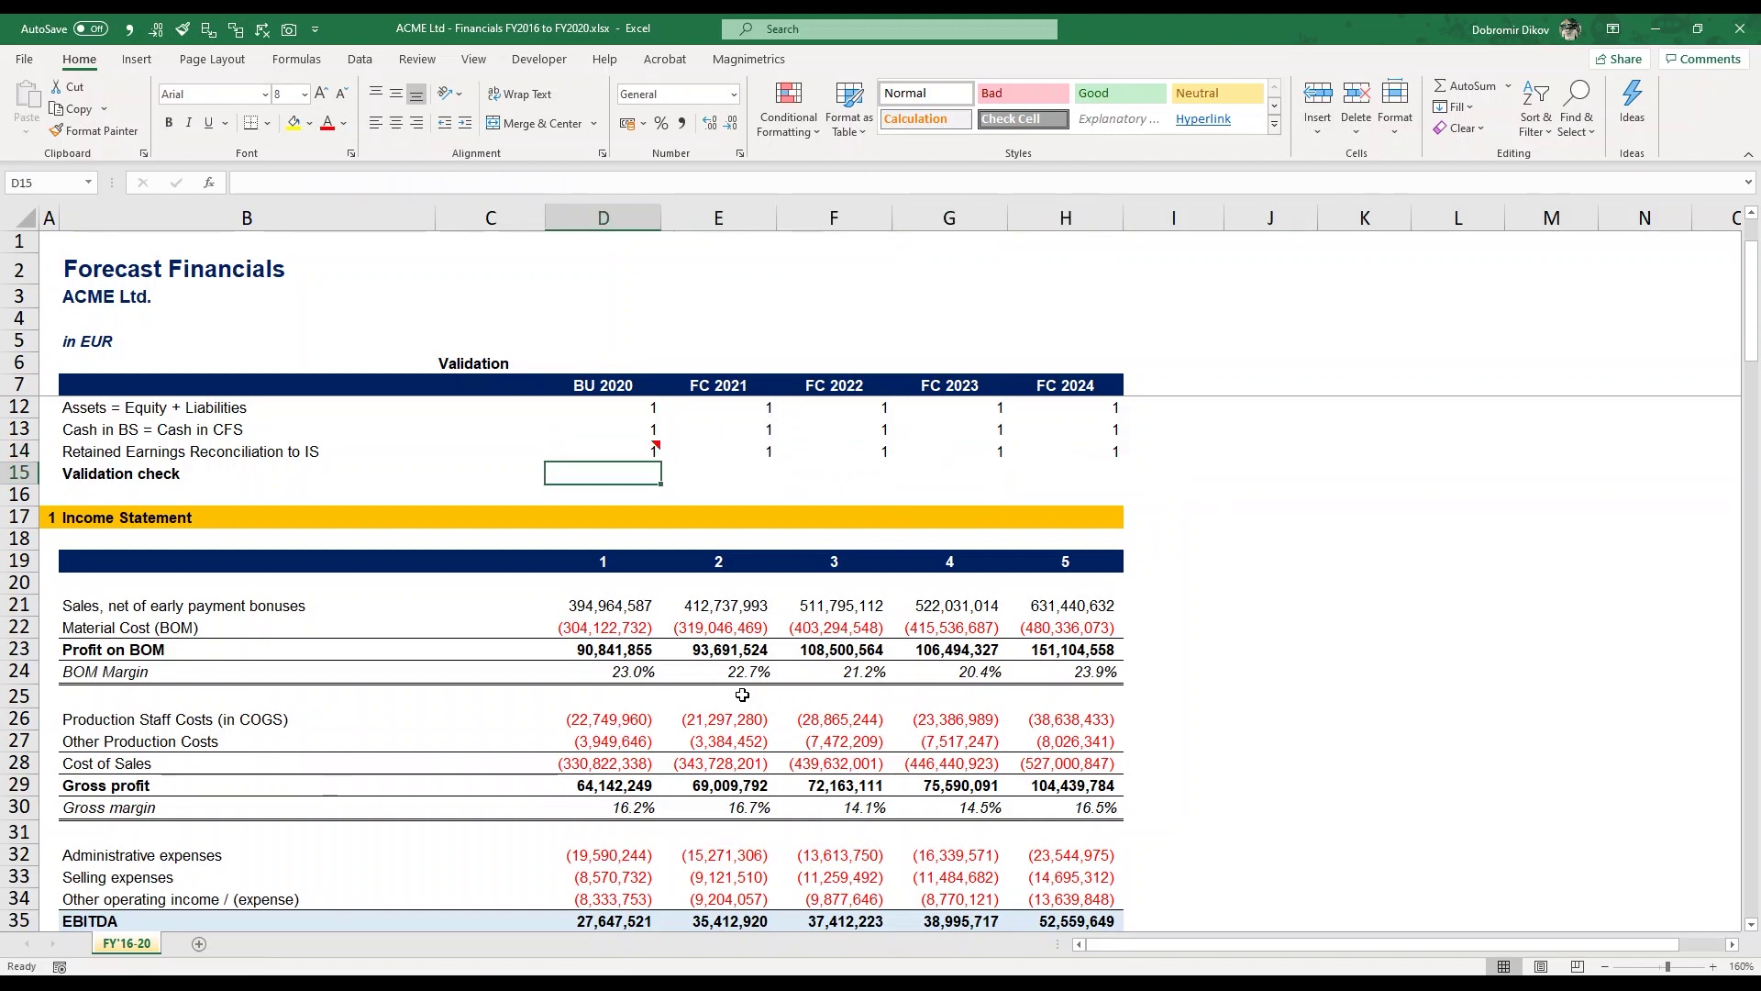
Step: Enter =IF(SUM(D12:D14)=3,1,0) in D15 as the Validation check
key("ctrl+b")
type("=")
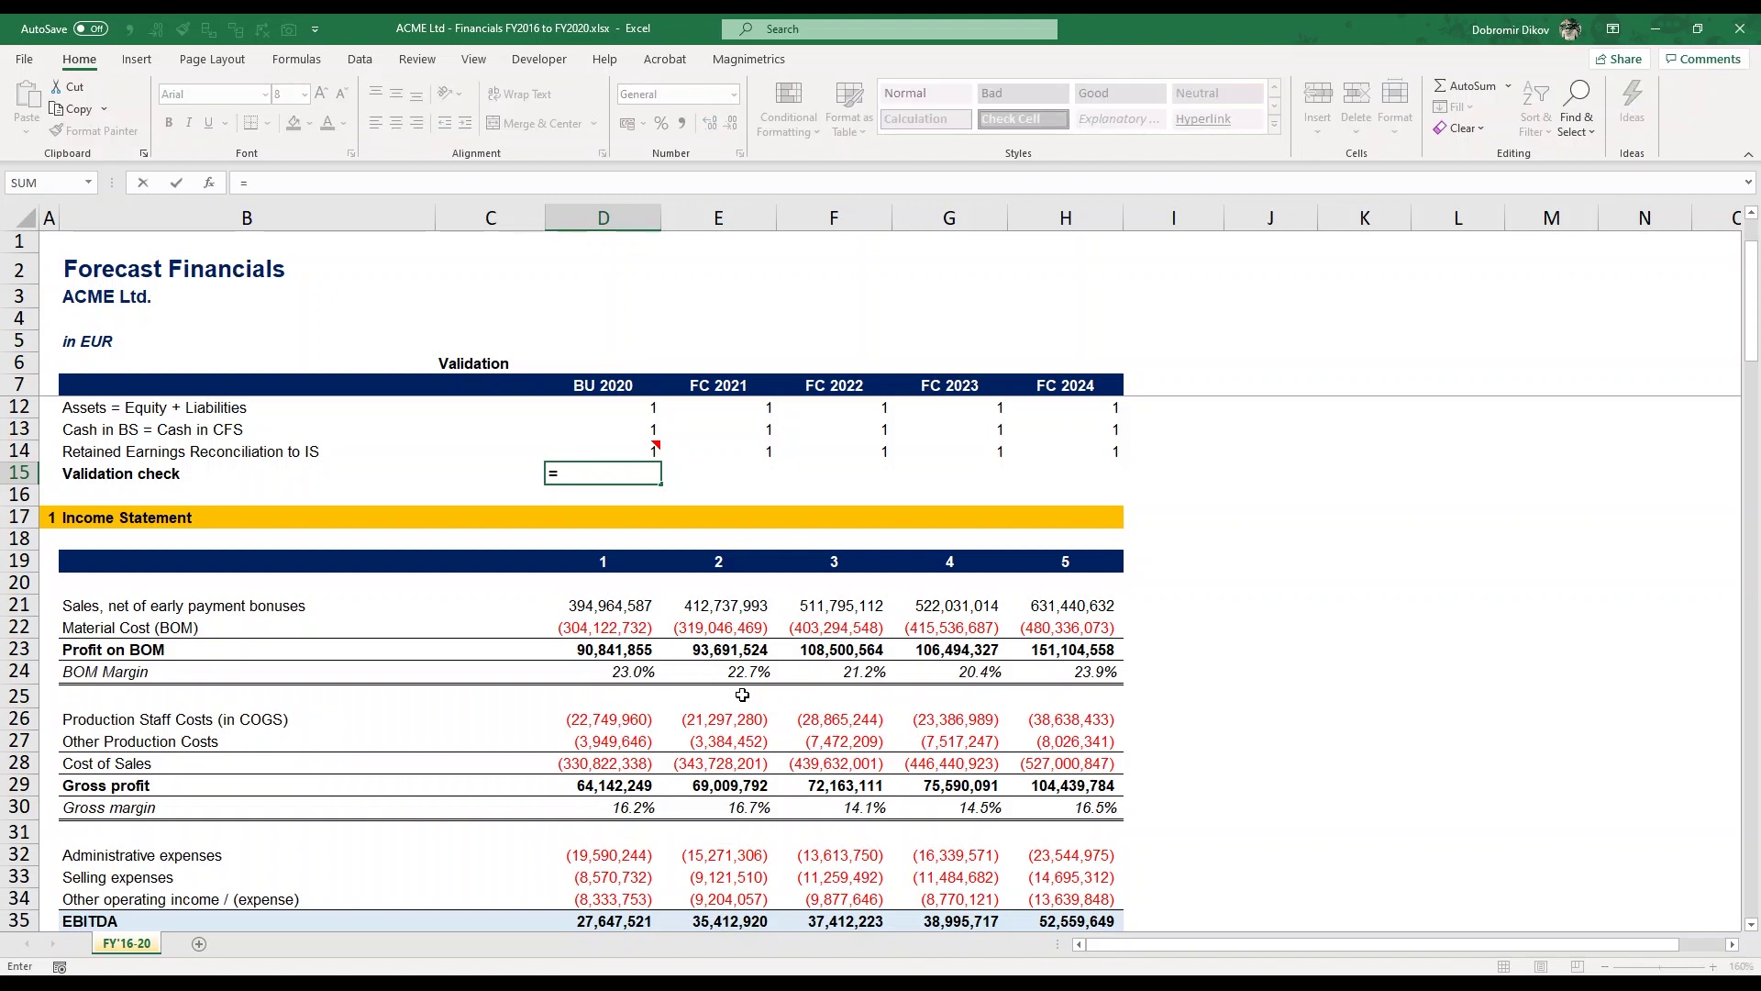
type("IF(")
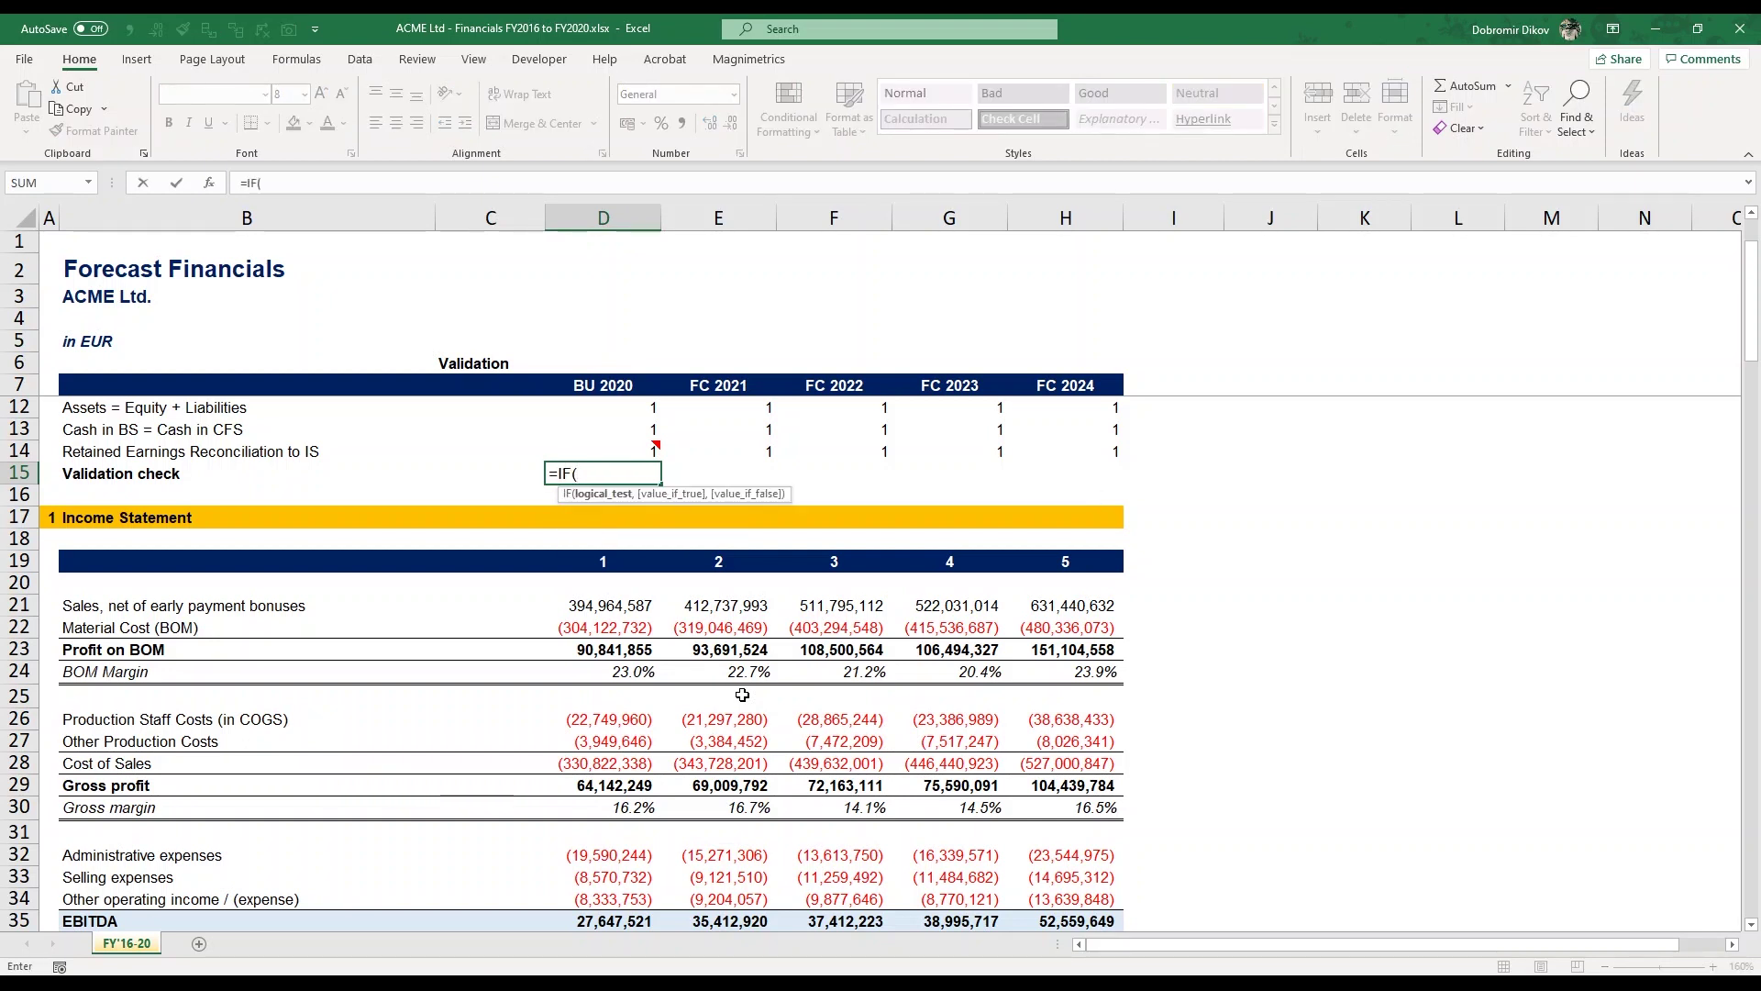
type("sum(")
key("Up")
key("shift+Up")
key("shift+Up")
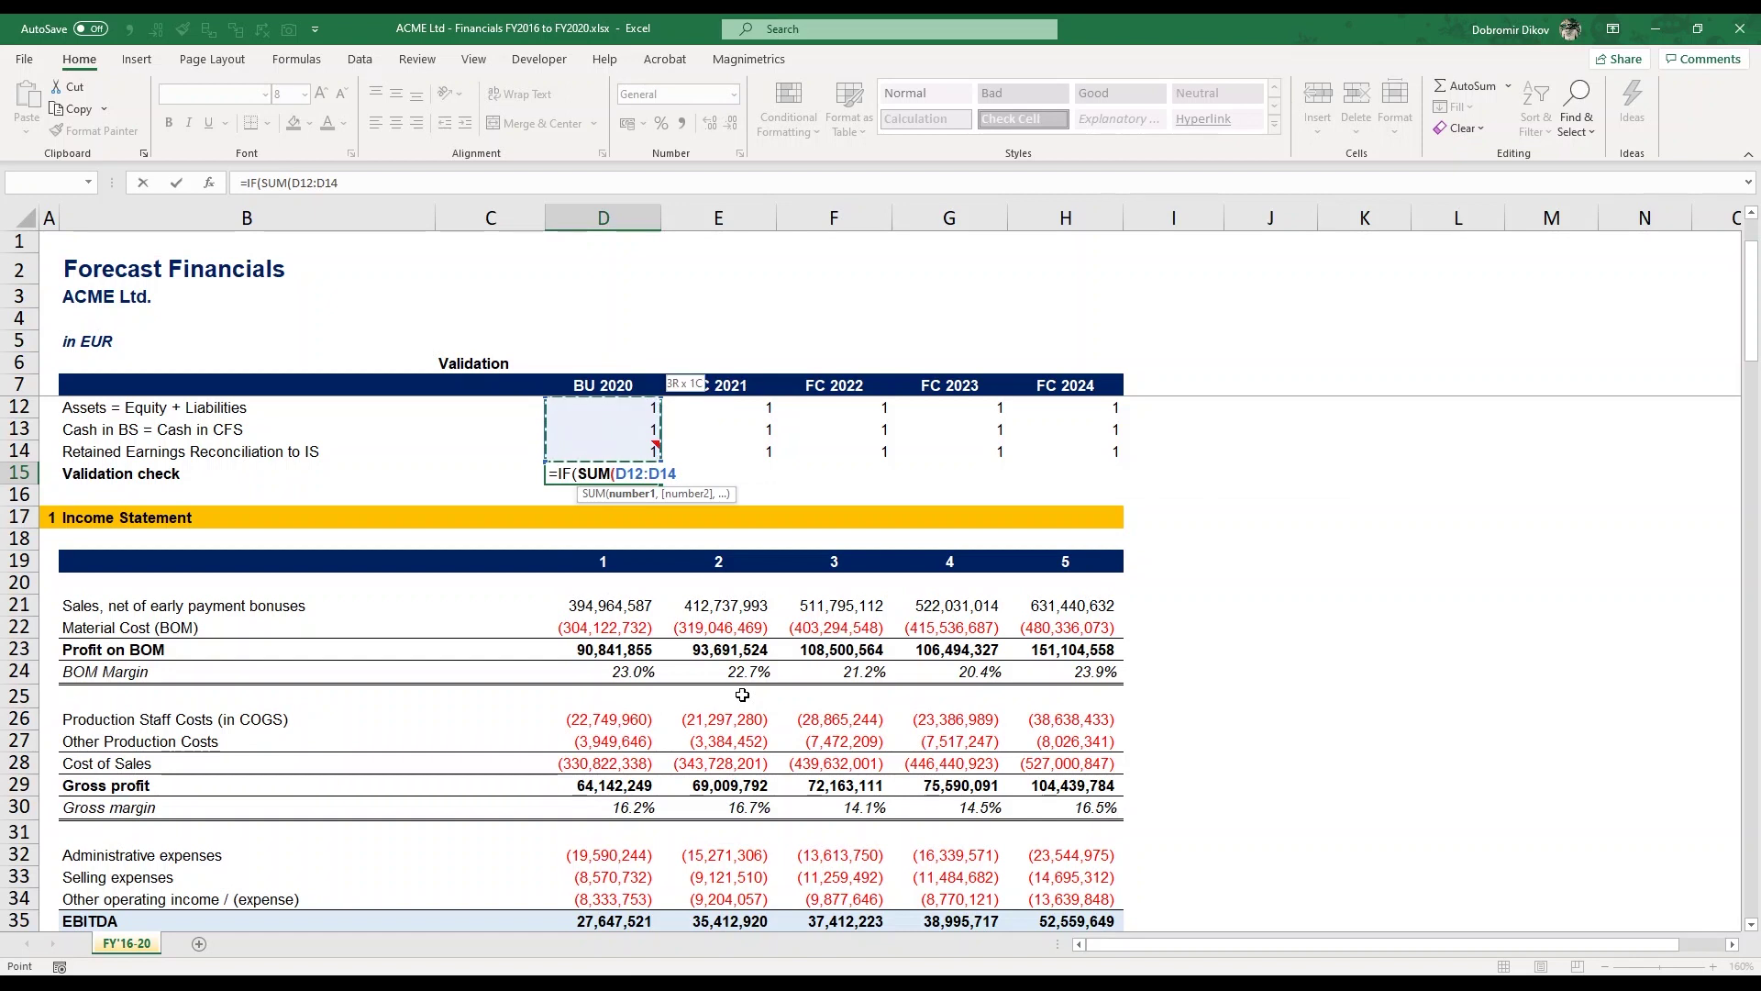
type(")=3")
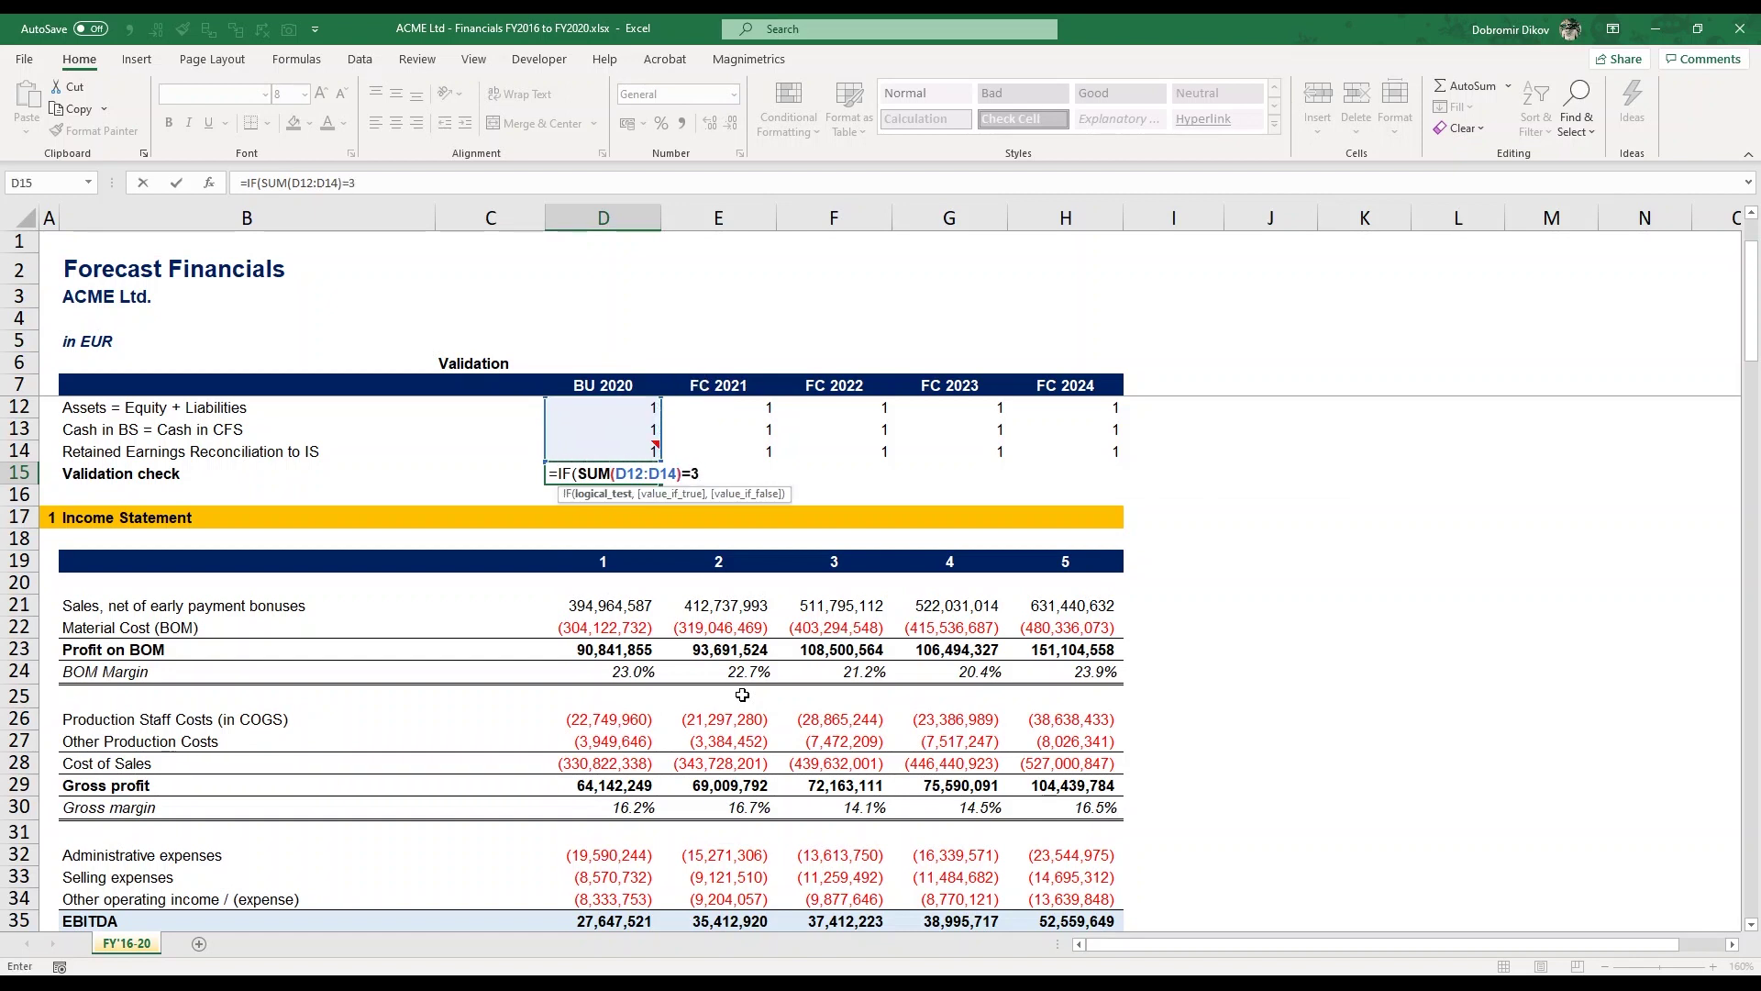
type(",1,0)")
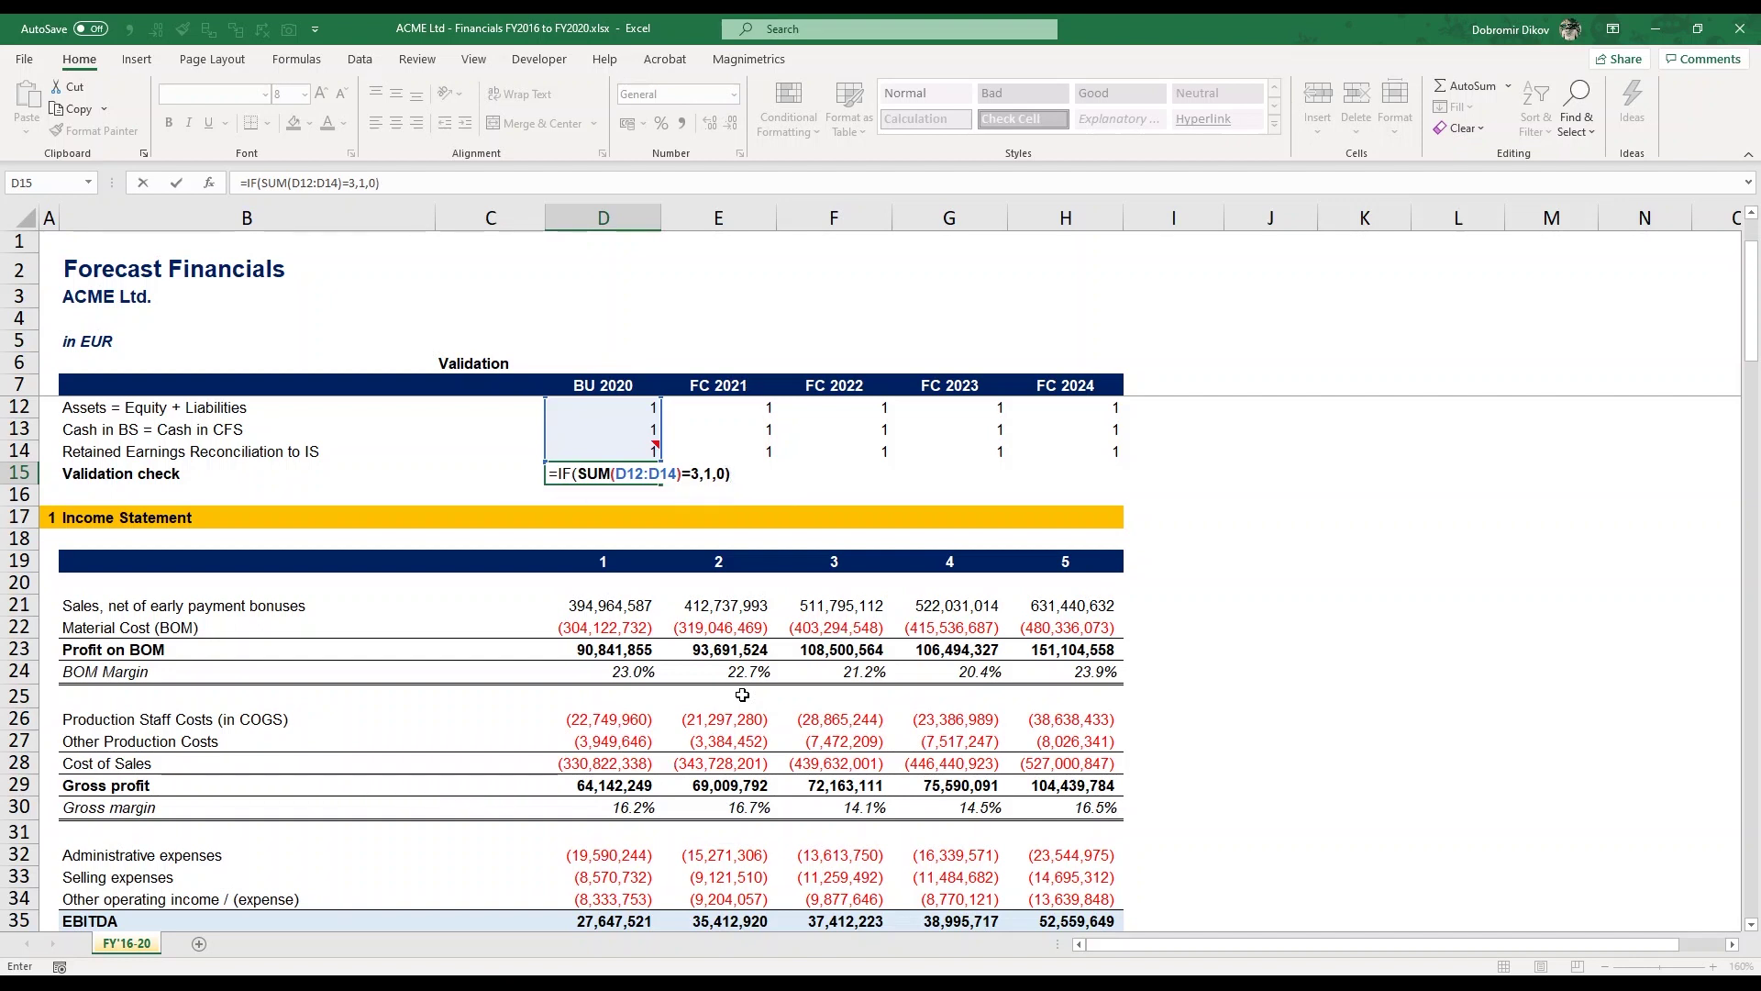
key("Return")
Step: Fill the D15 check formula right across D15:H15, through FC 2024
key("Up")
key("shift+Right")
key("shift+Right")
key("shift+Right")
key("shift+Right")
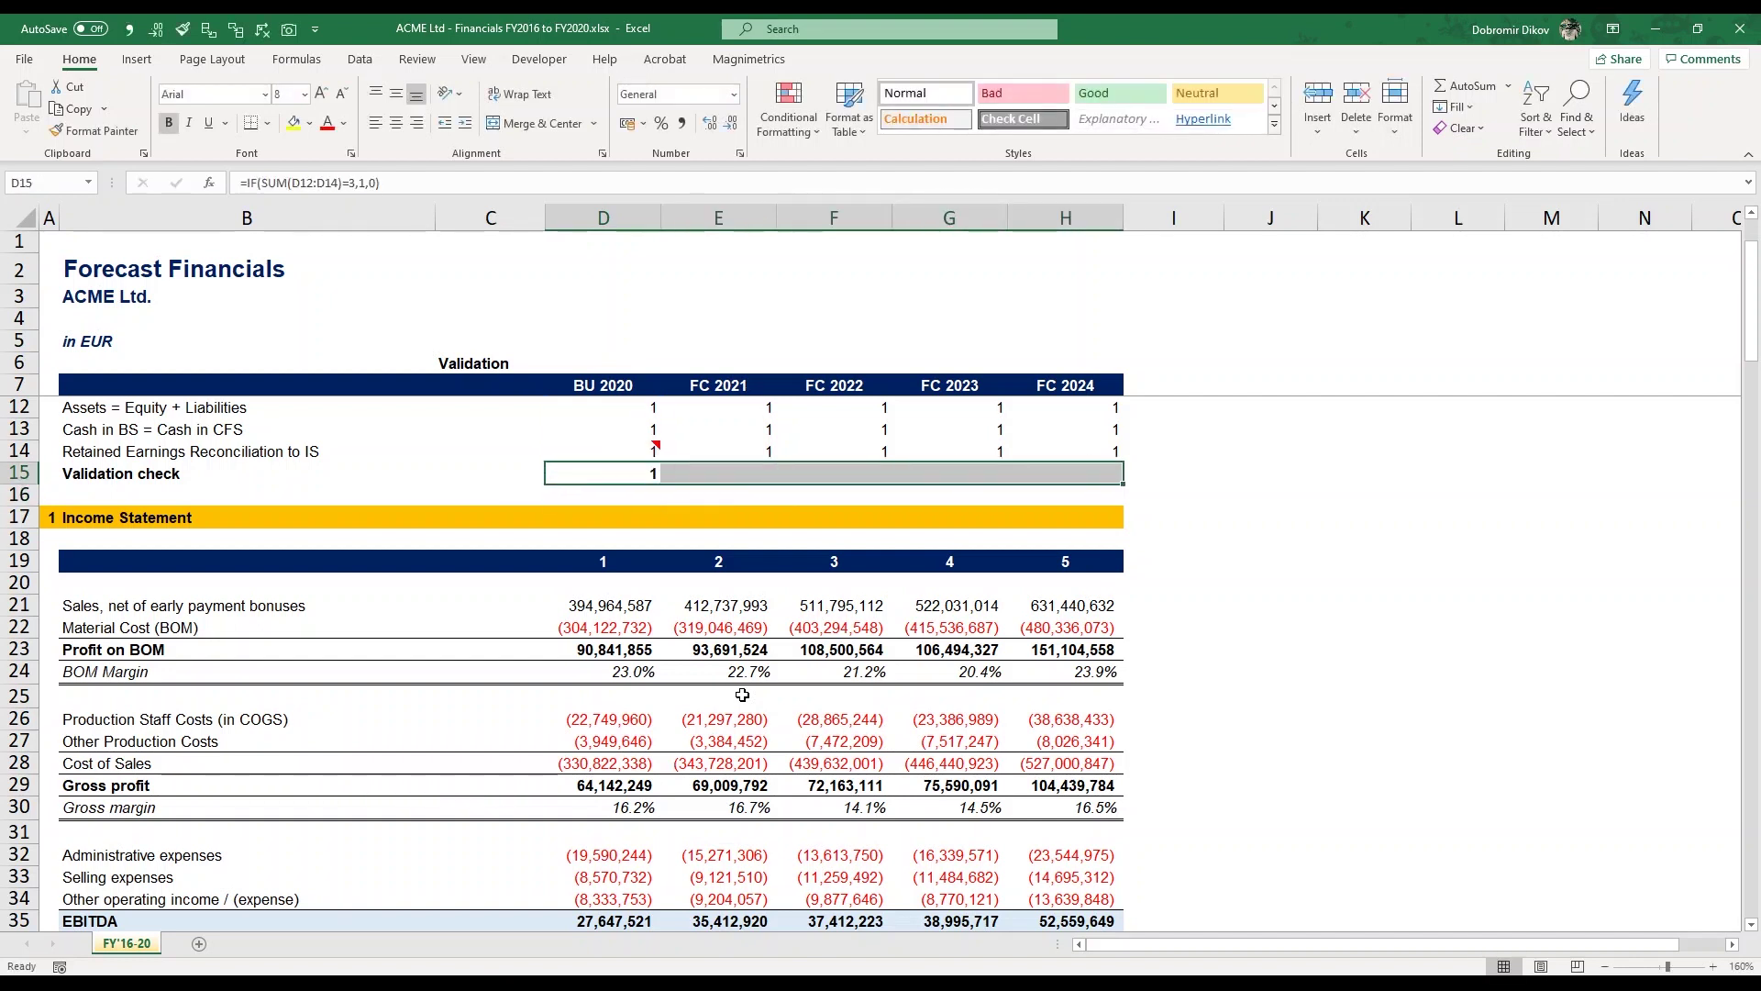
key("ctrl+r")
key("Down")
key("Up")
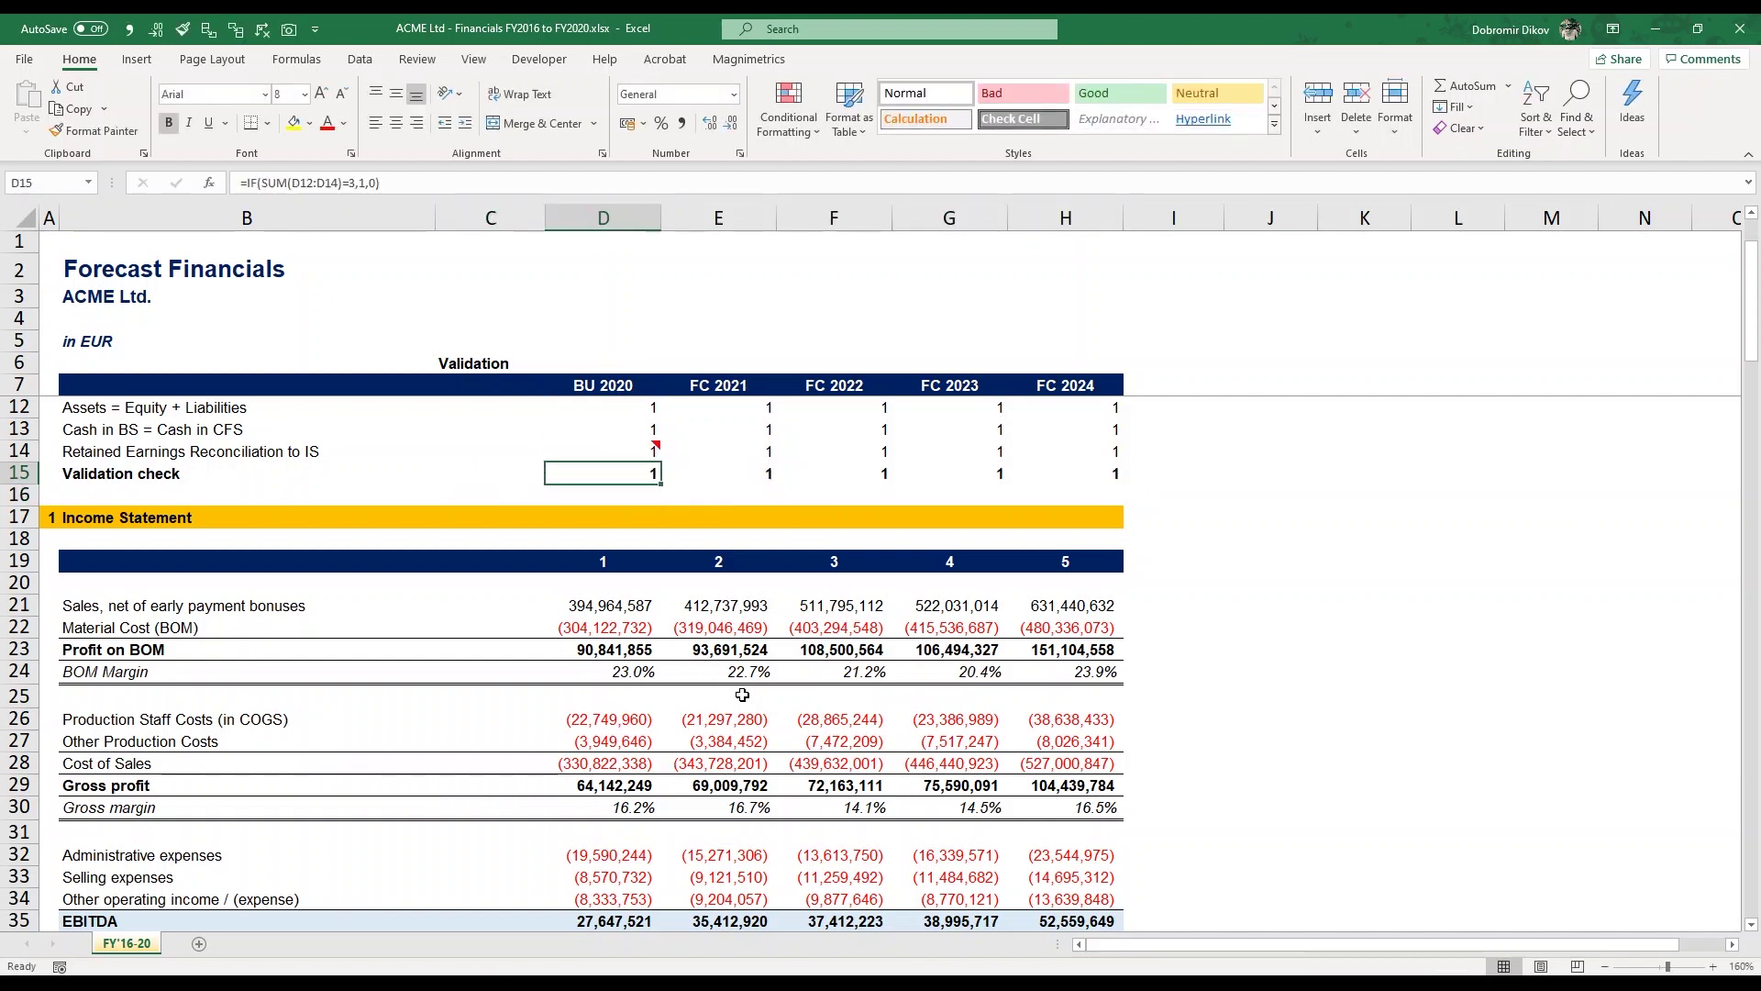
left_click(613, 359)
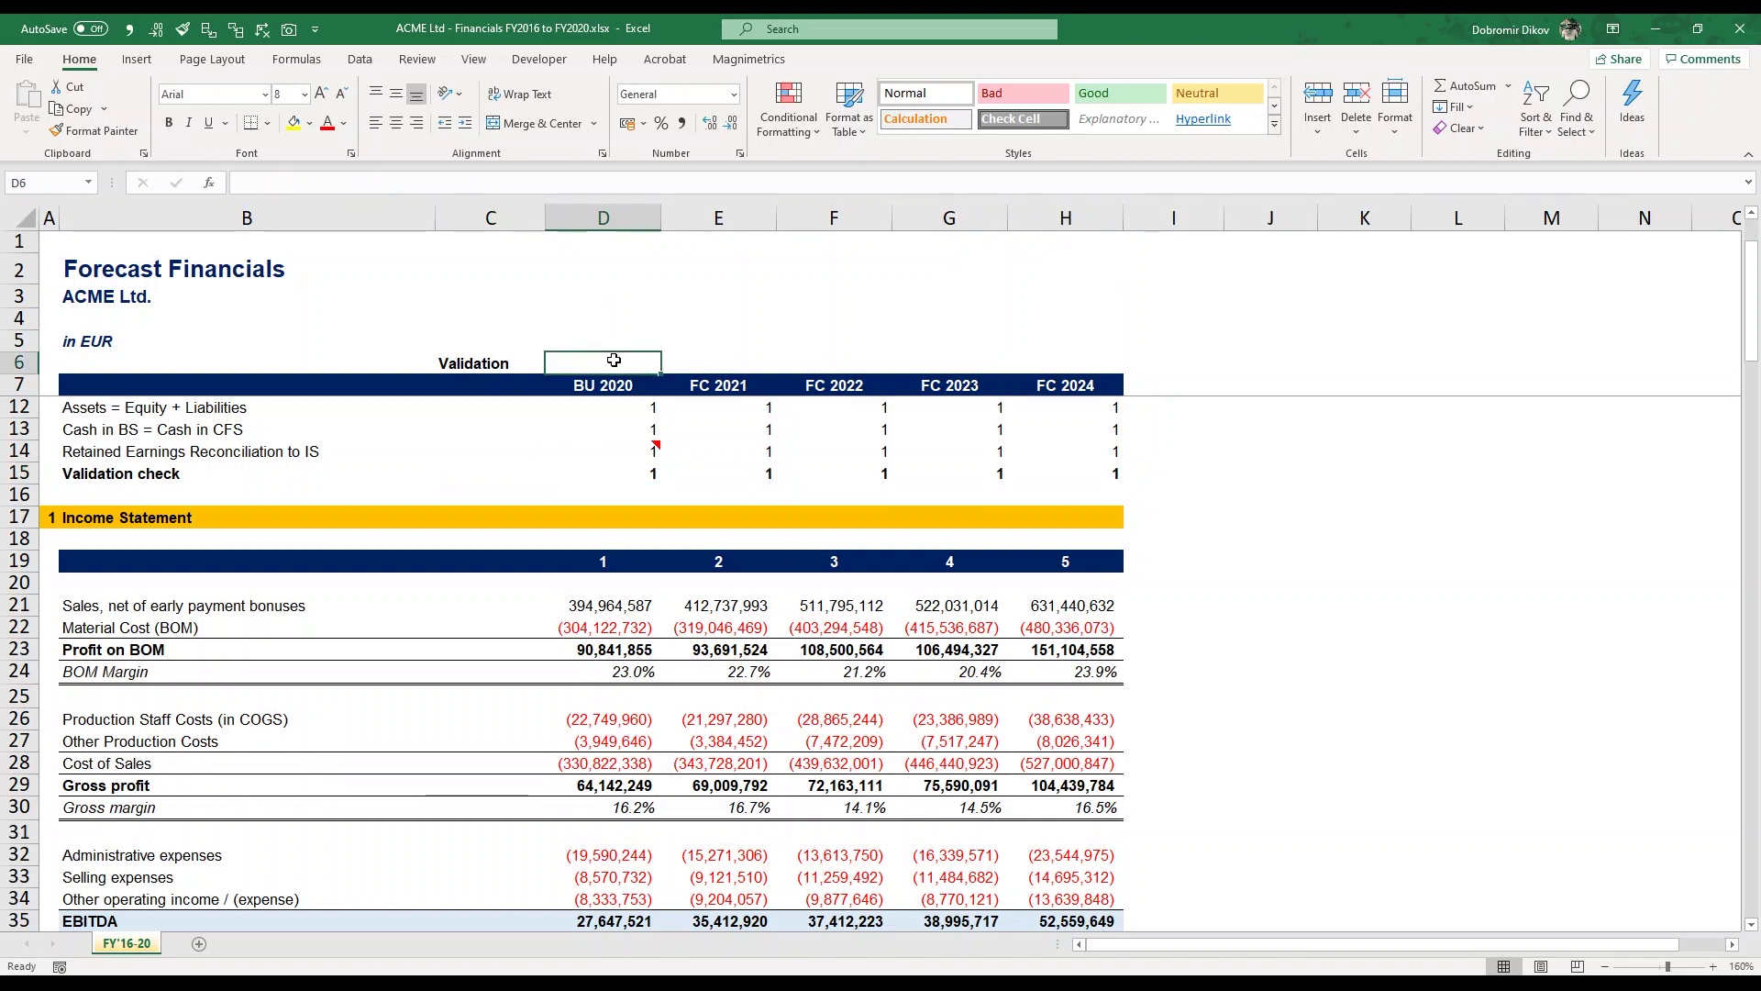
Step: Enter =IF(D15=1,"OK","Issue") in Validation cell D6
scroll(621, 477, "up", 4)
scroll(624, 367, "down", 2)
double_click(634, 366)
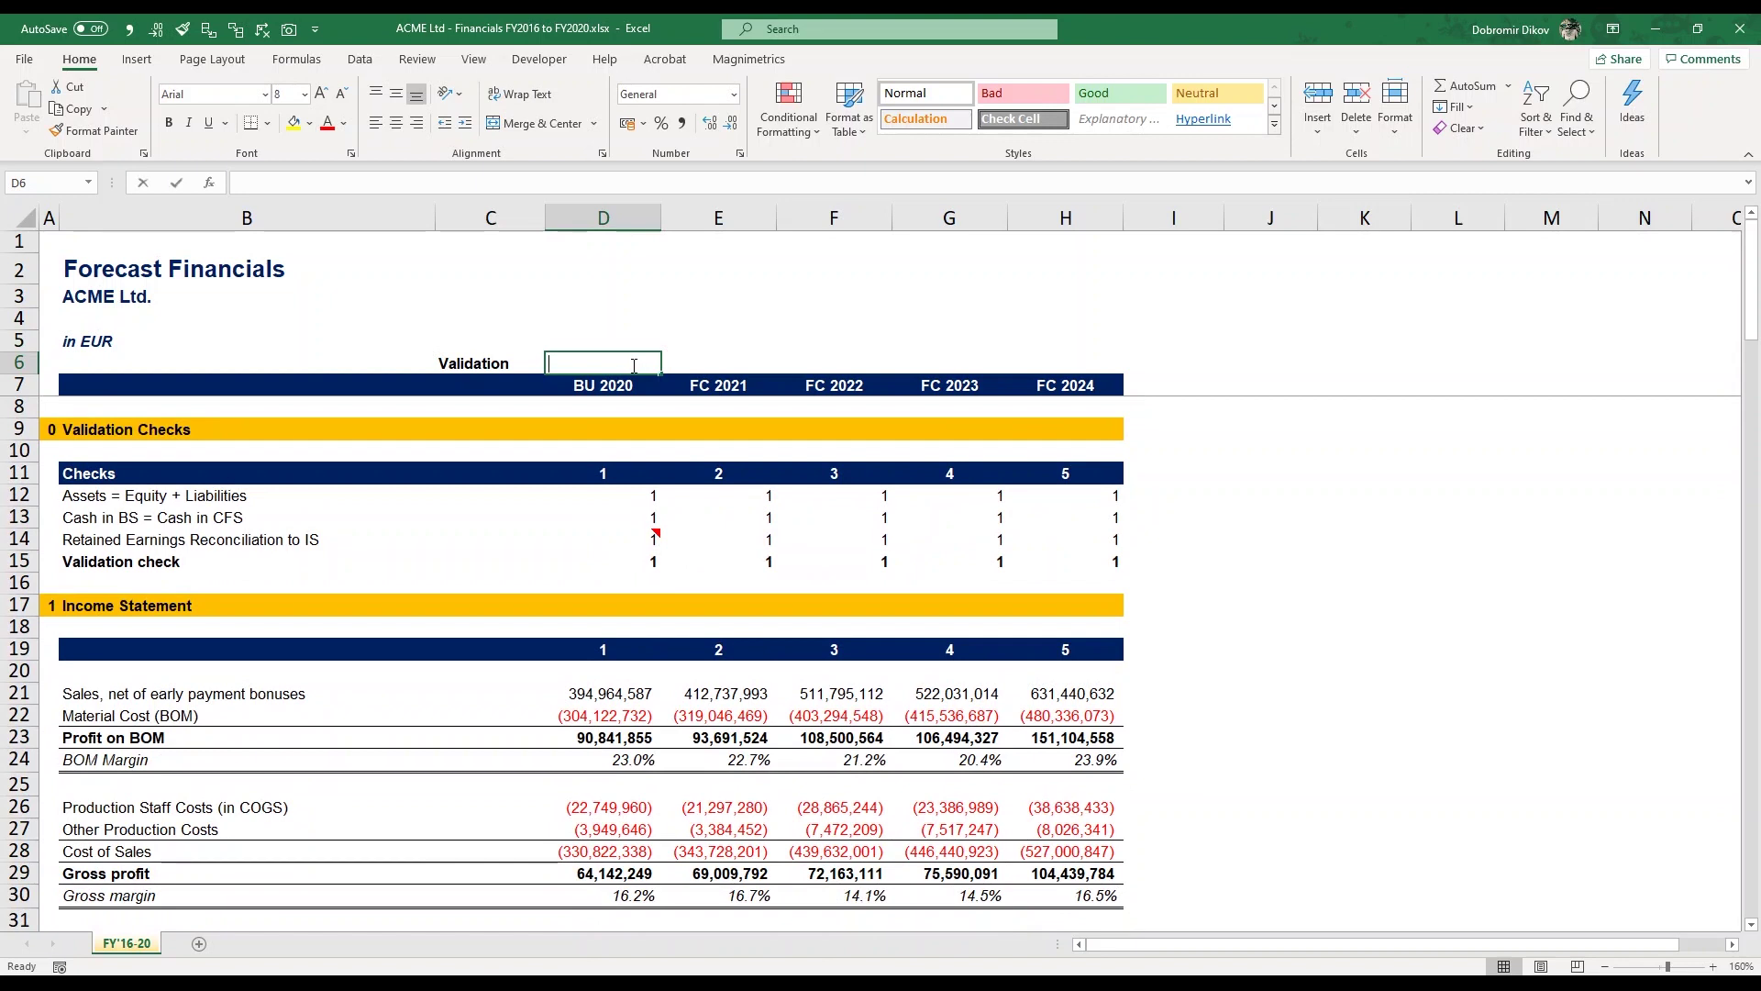
type("=IF(")
key("Down")
key("Down")
key("Down")
key("Down")
key("Down")
key("Down")
key("Down")
key("Down")
key("Down")
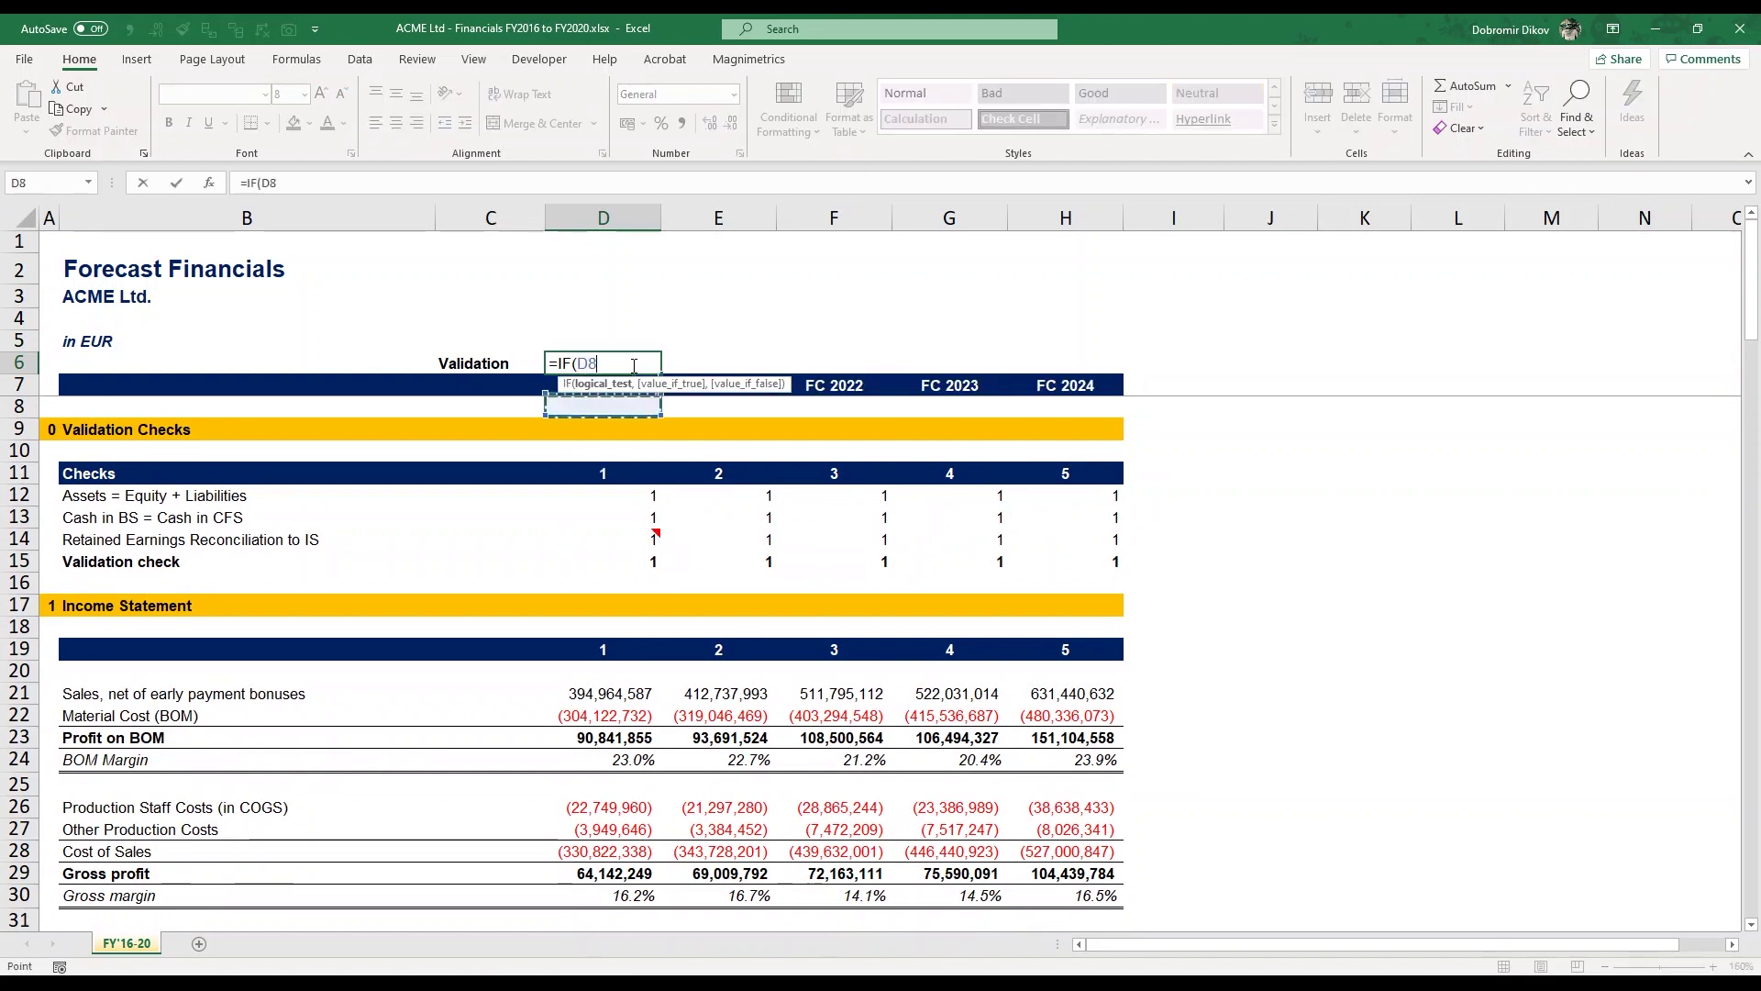
type("=")
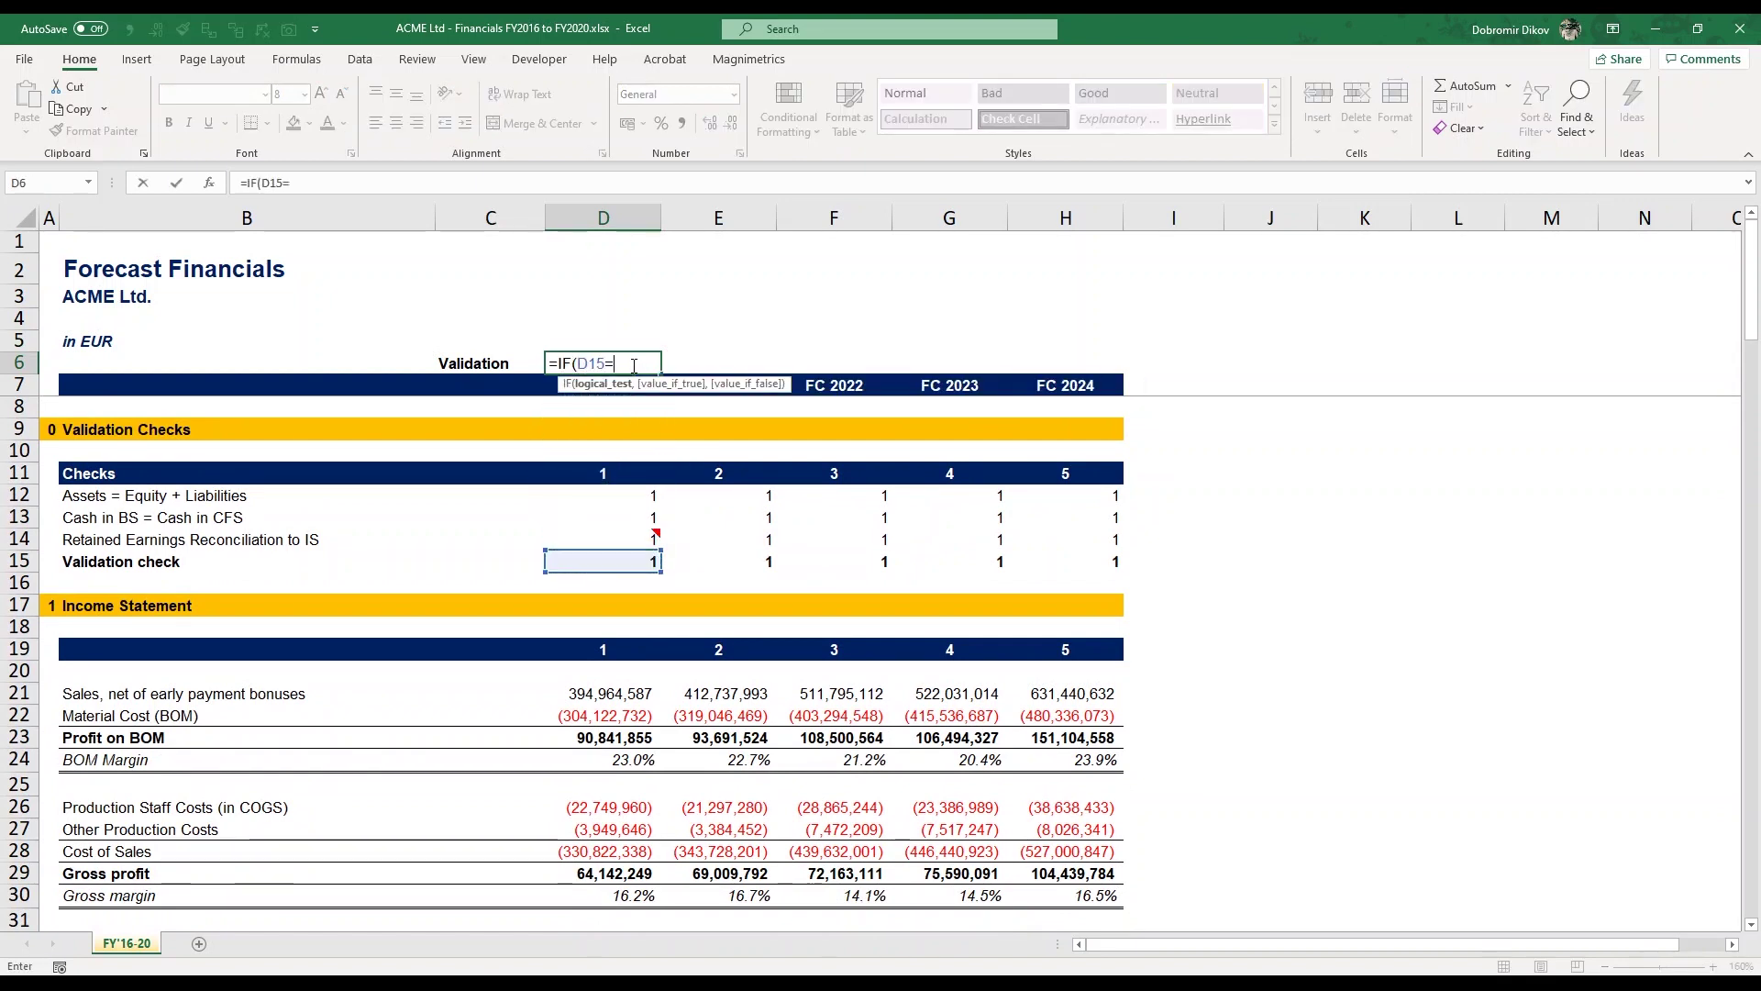
type("1,\"OK")
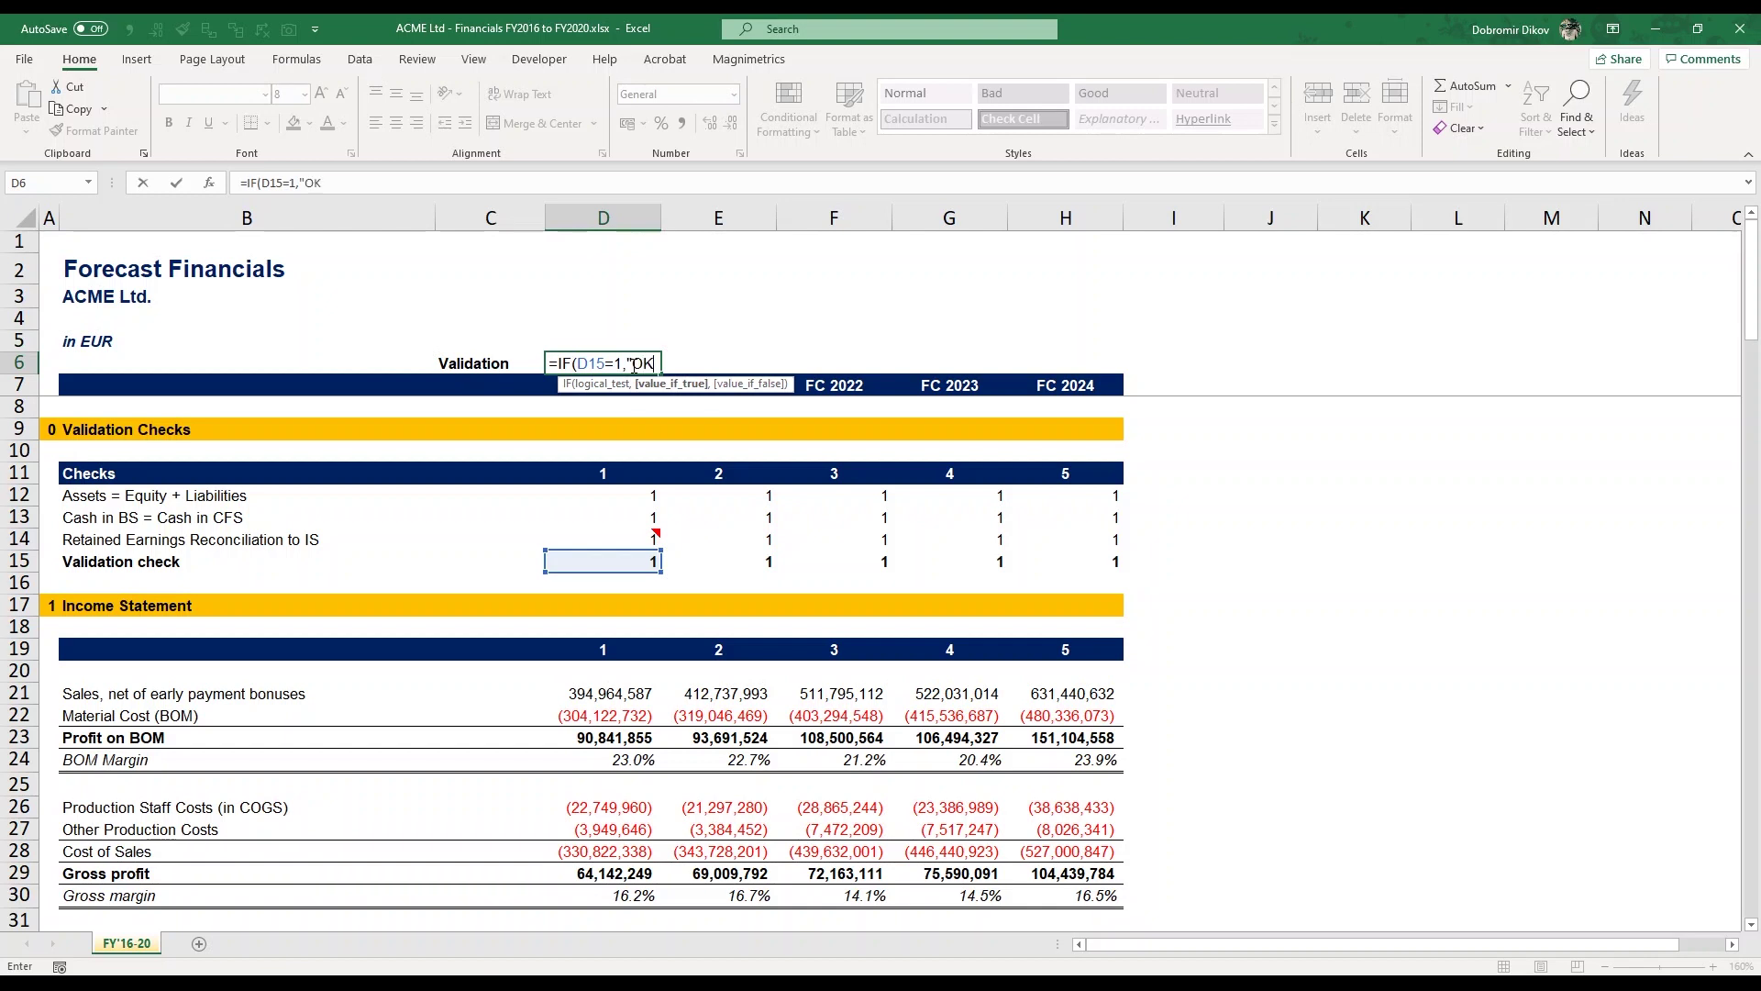
type("\",\"Issue\"")
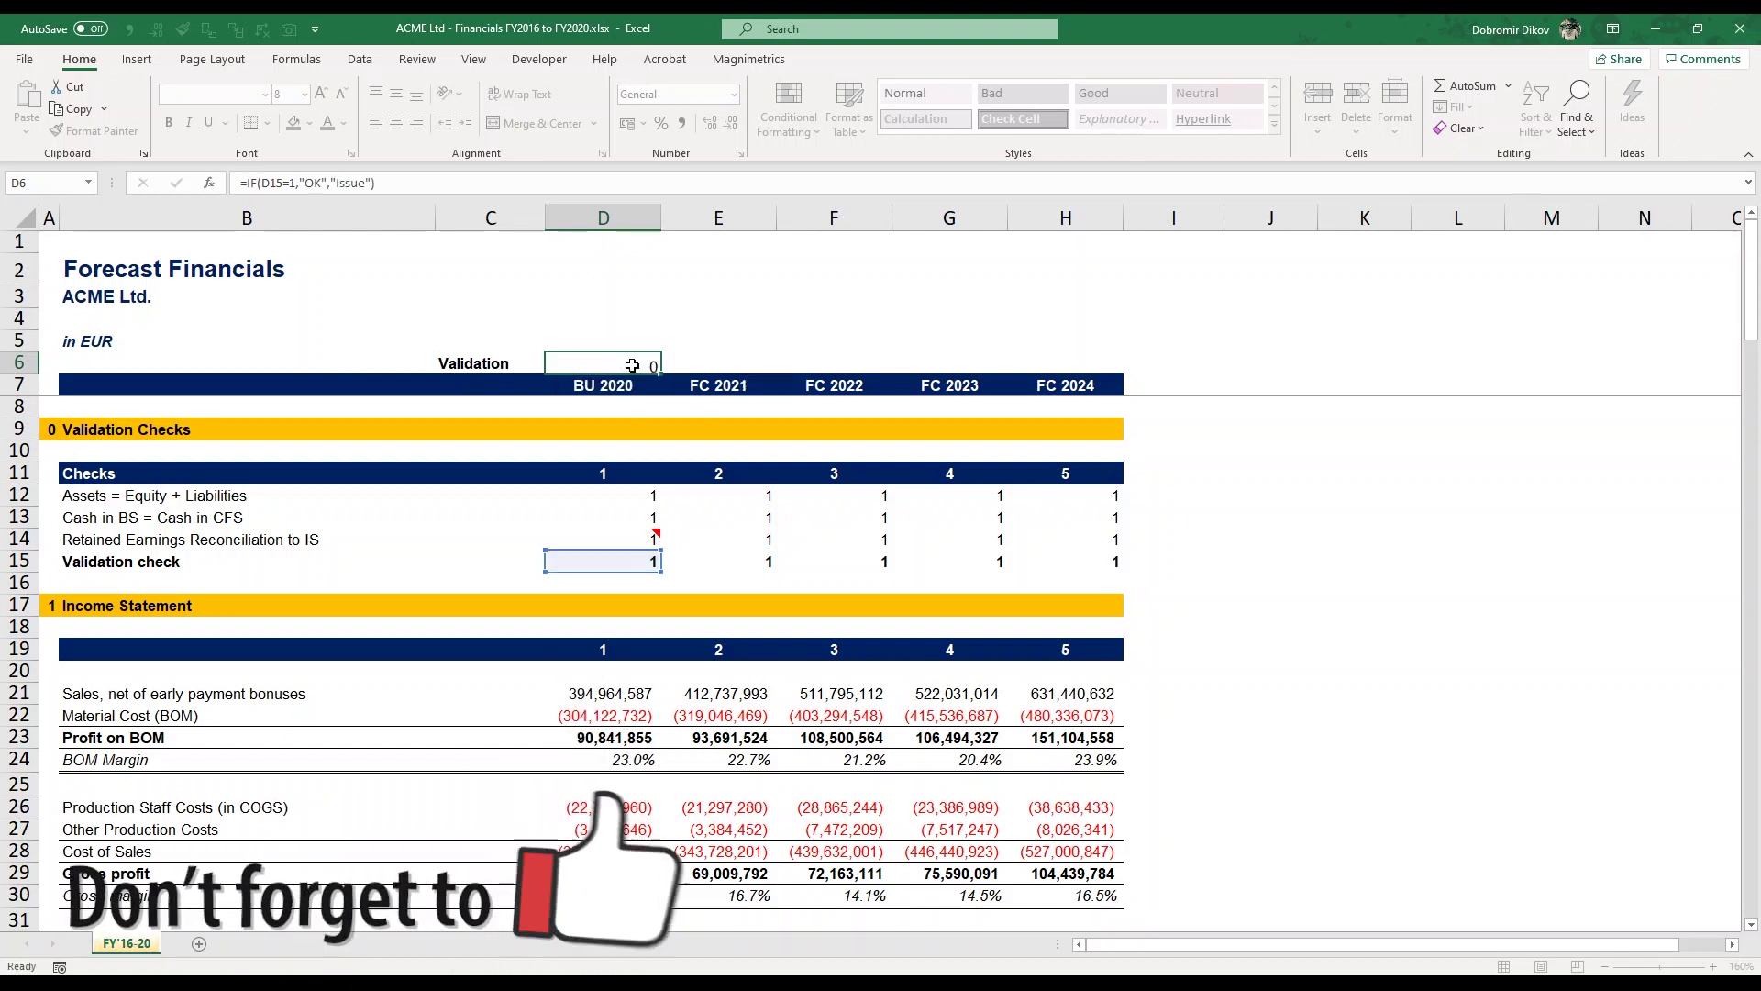
key("ctrl+Return")
Step: Fill the OK/Issue formula across D6:H6 and check the copied formulas
key("shift+Right")
key("shift+Right")
key("shift+Right")
key("shift+Right")
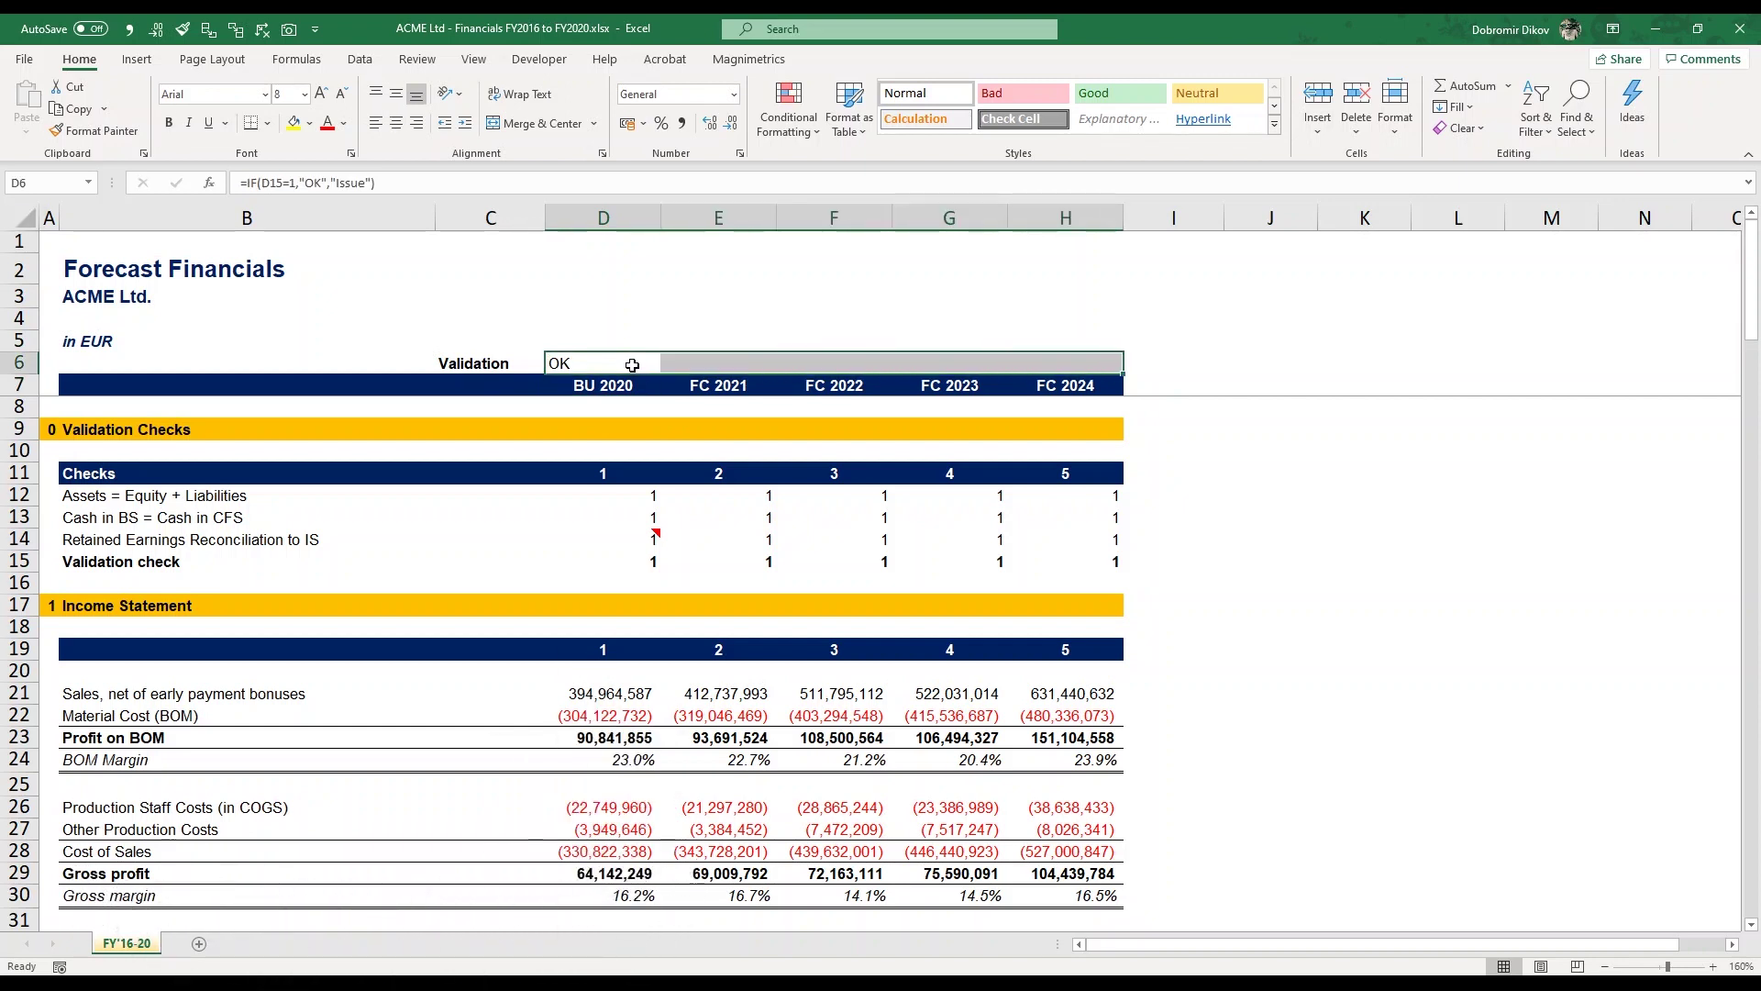
key("ctrl+r")
key("Left")
key("Right")
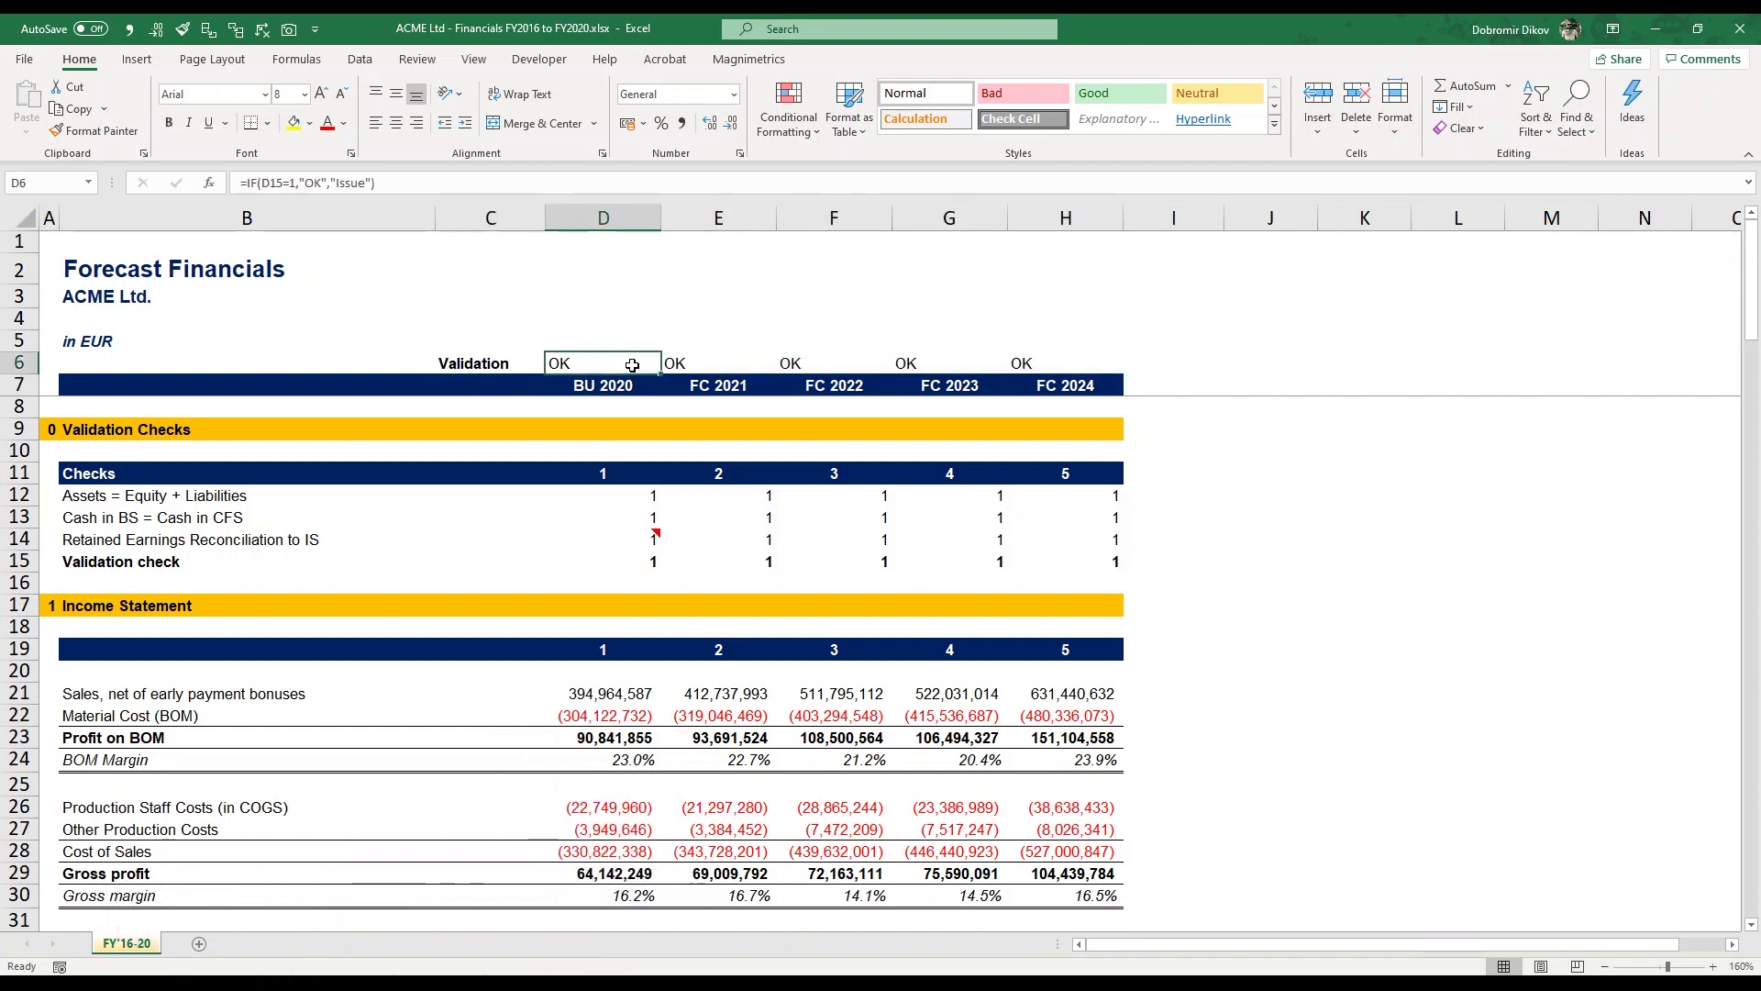
key("Right")
key("Right")
key("Left")
key("Right")
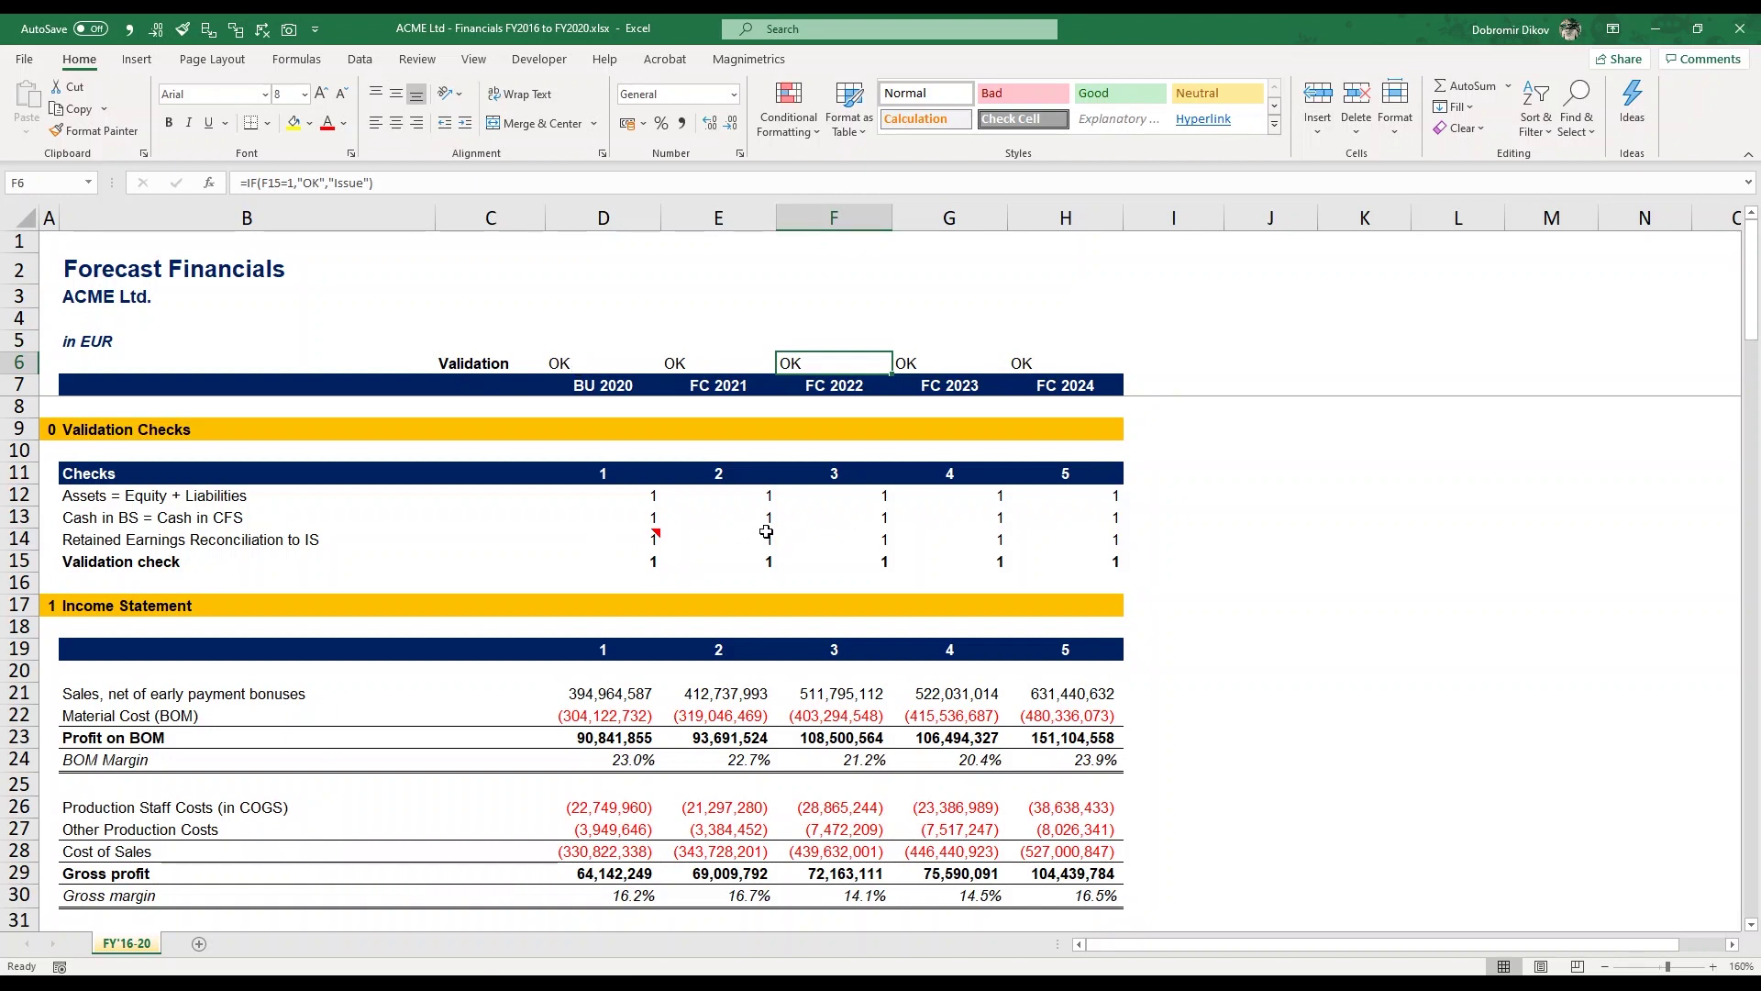
Step: Apply the Shapes 3 Traffic Lights icon set to the row 12 checks D12:H12
left_click(652, 501)
key("ctrl+shift+Right")
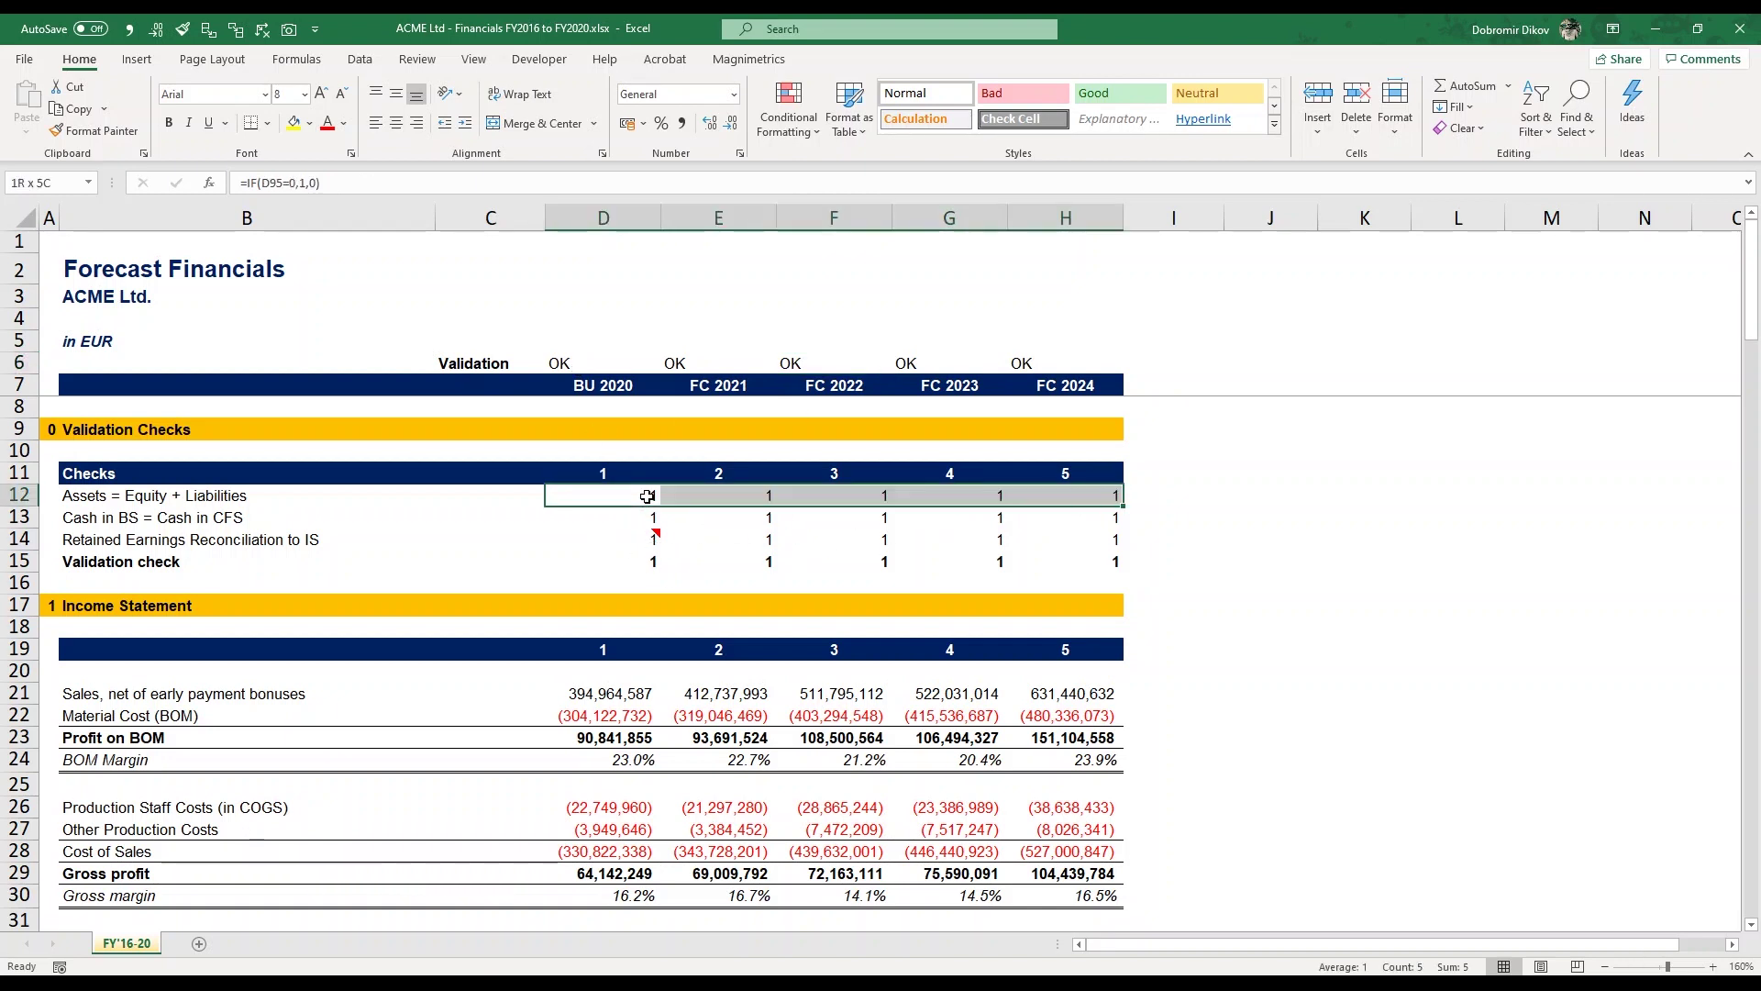
key("ctrl+shift+Down")
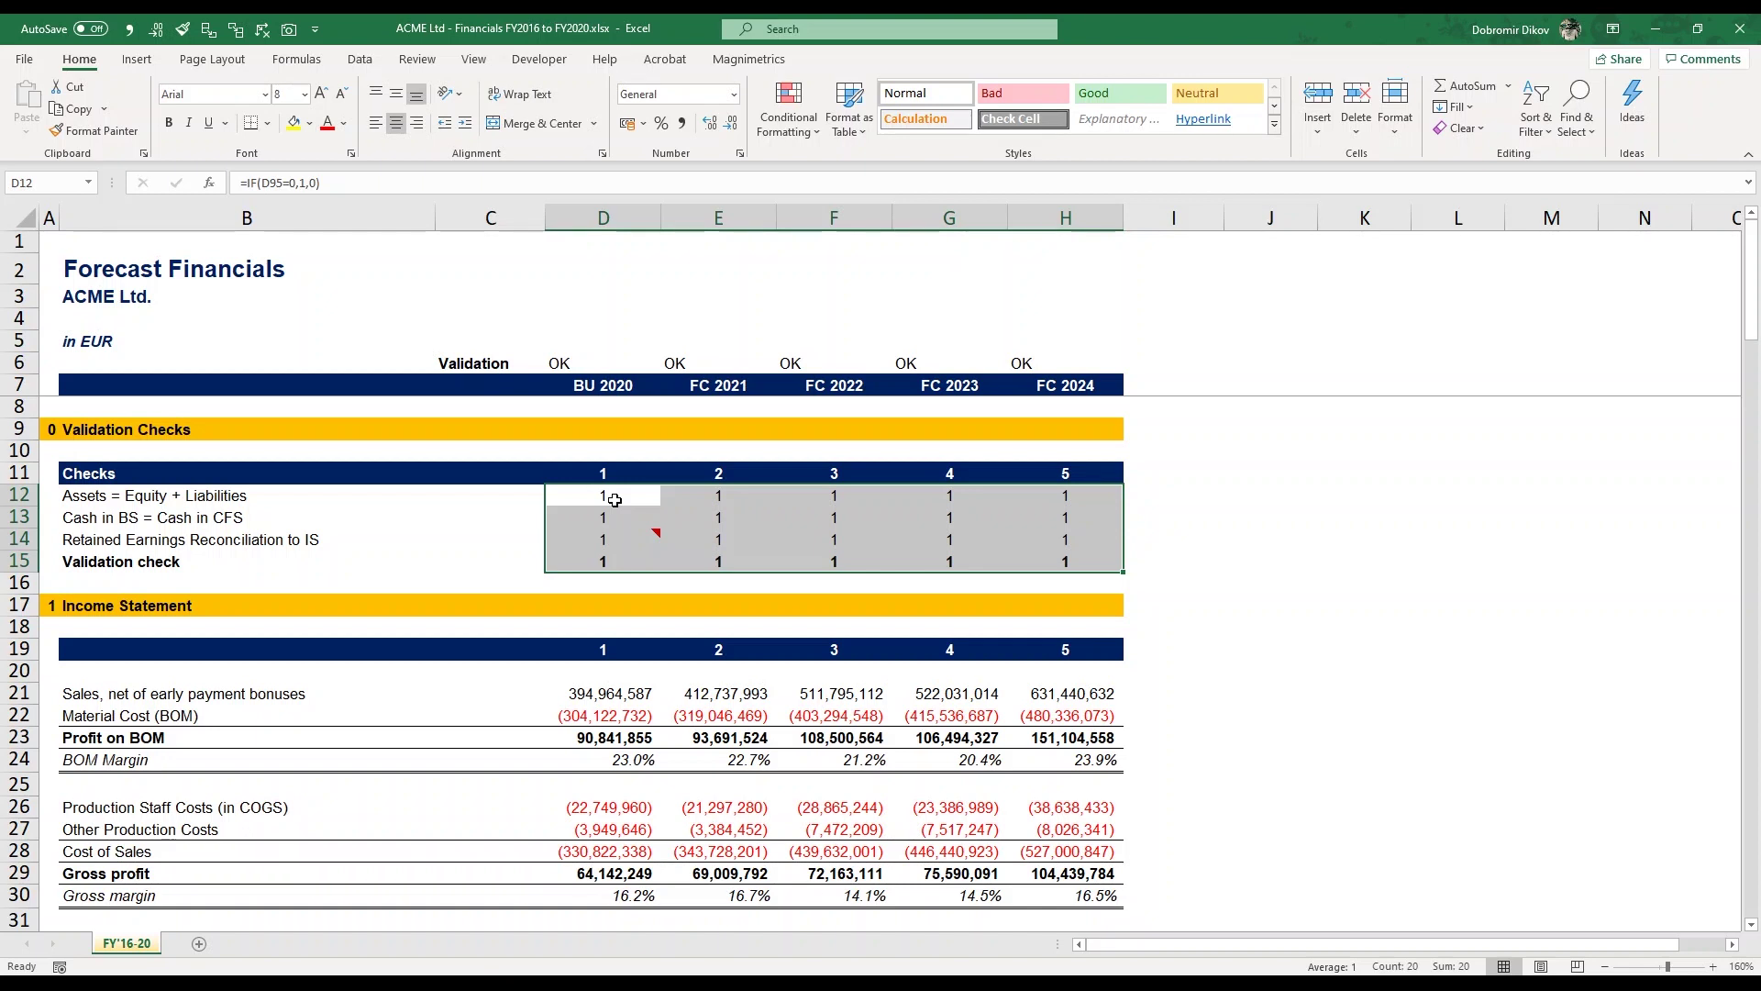
left_click(614, 500)
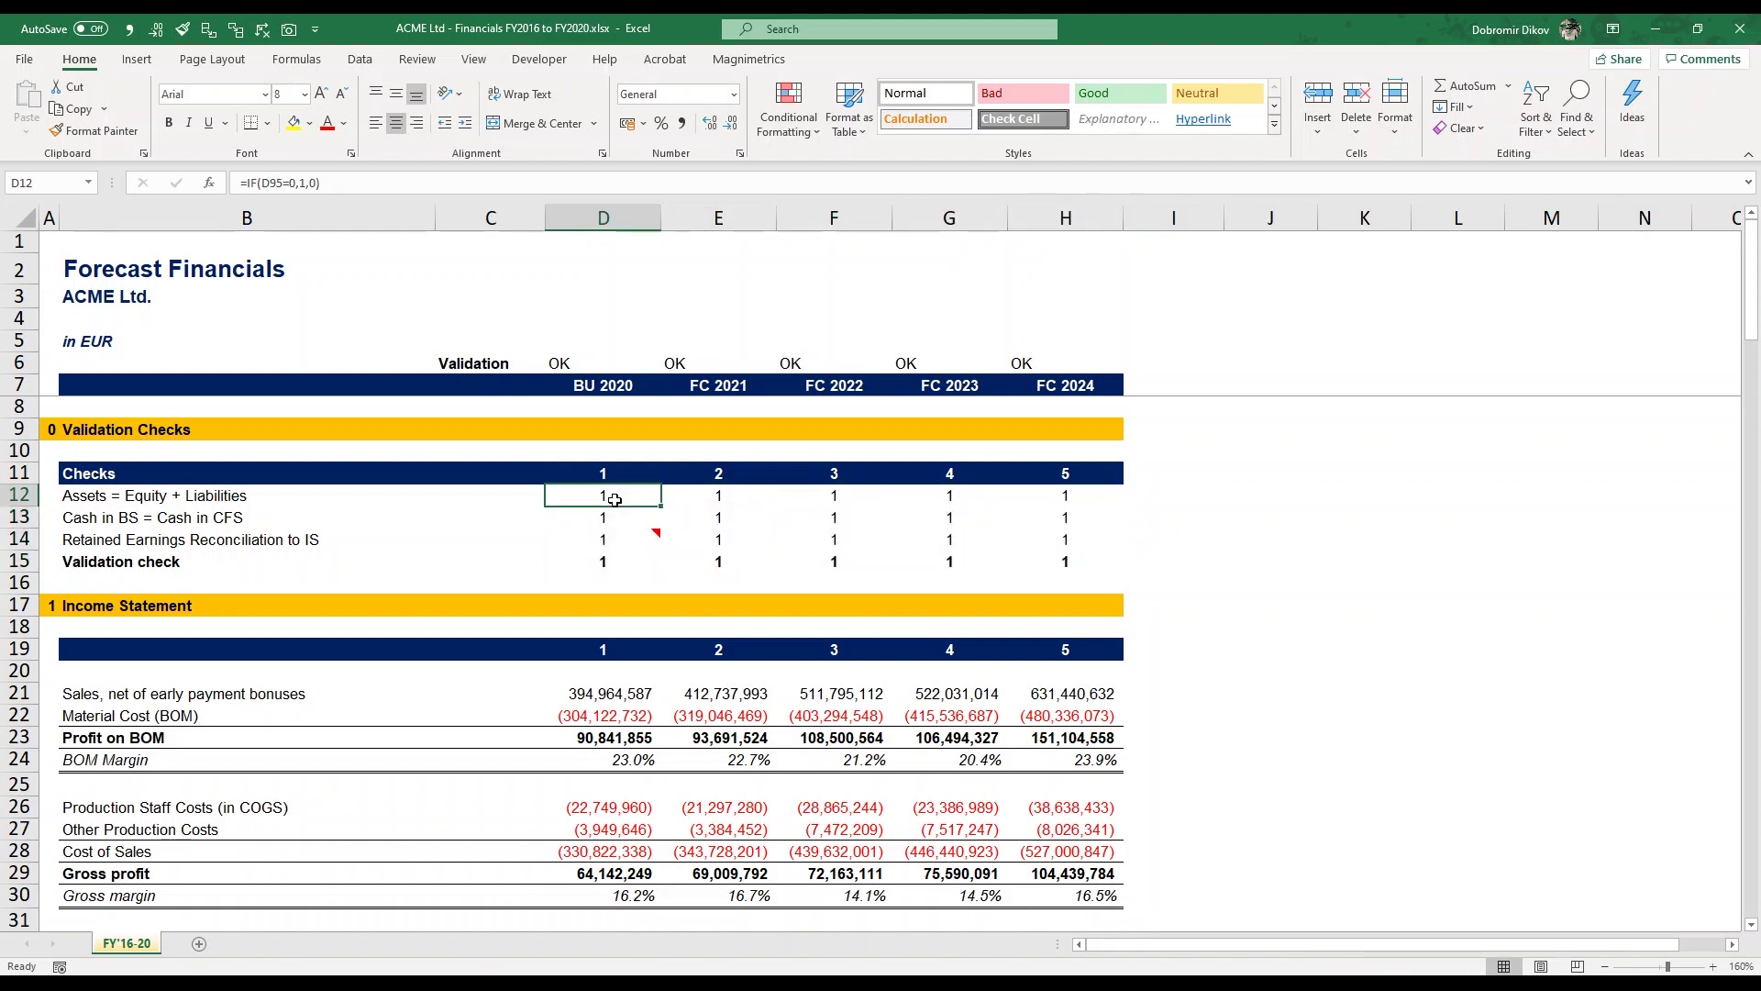
key("ctrl+shift+Right")
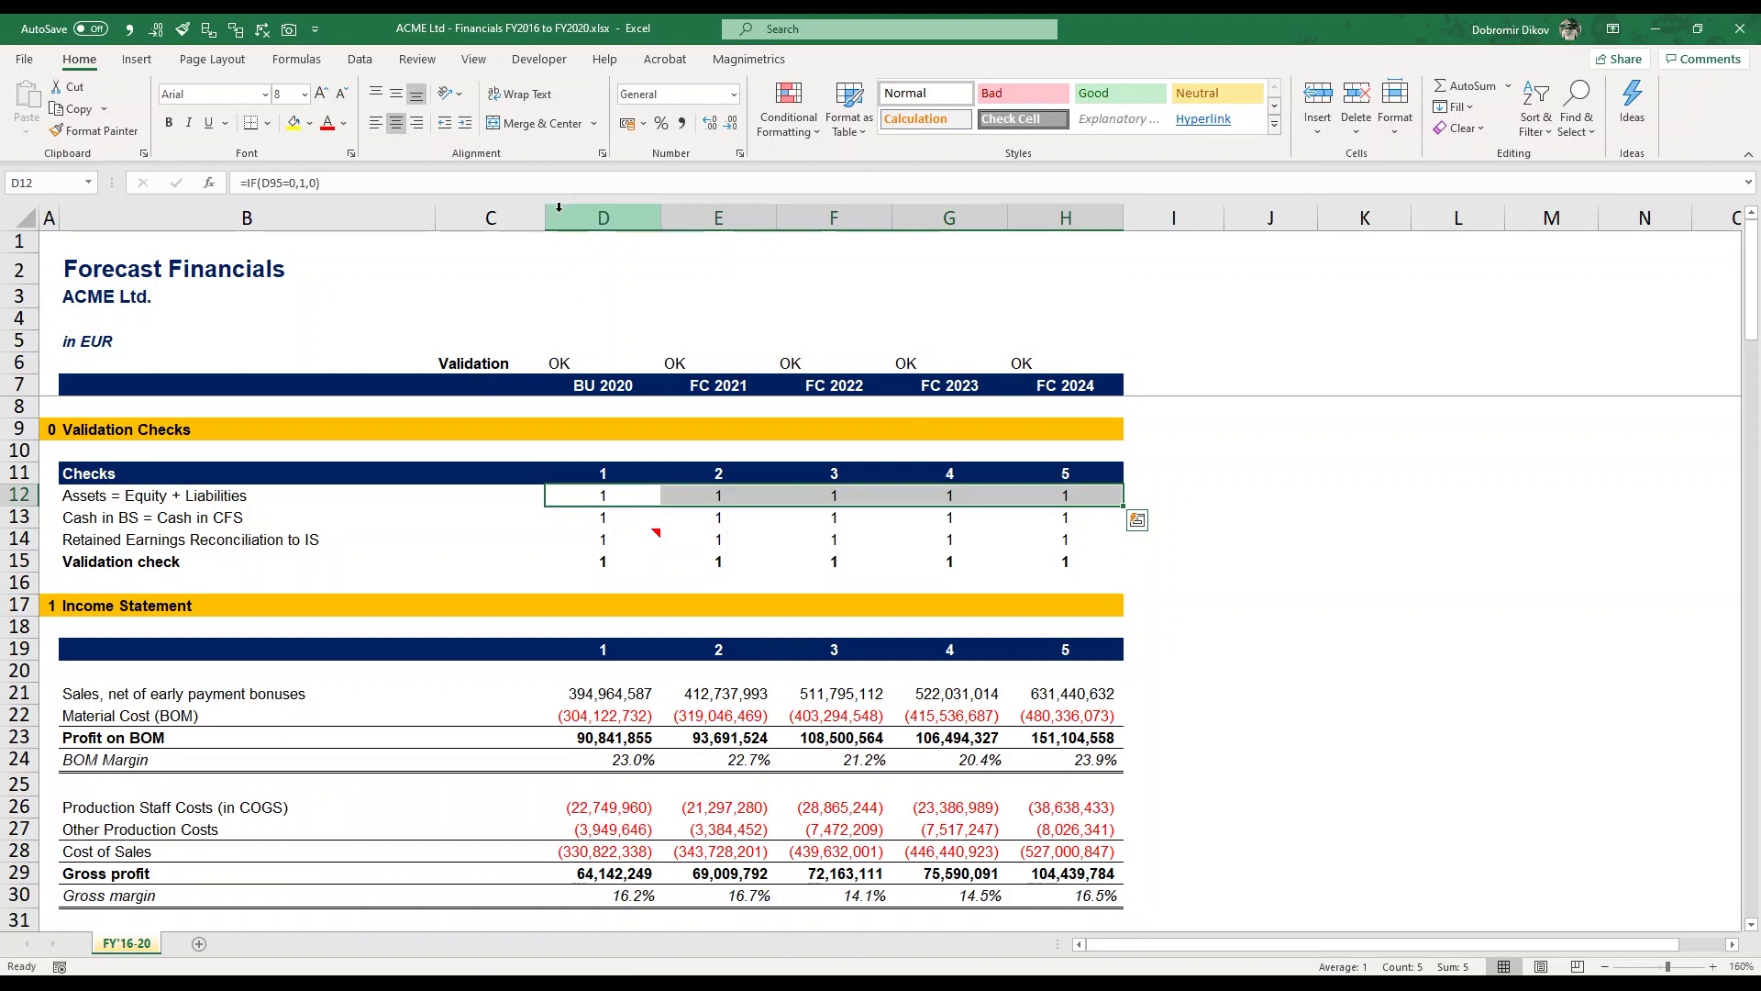
left_click(789, 115)
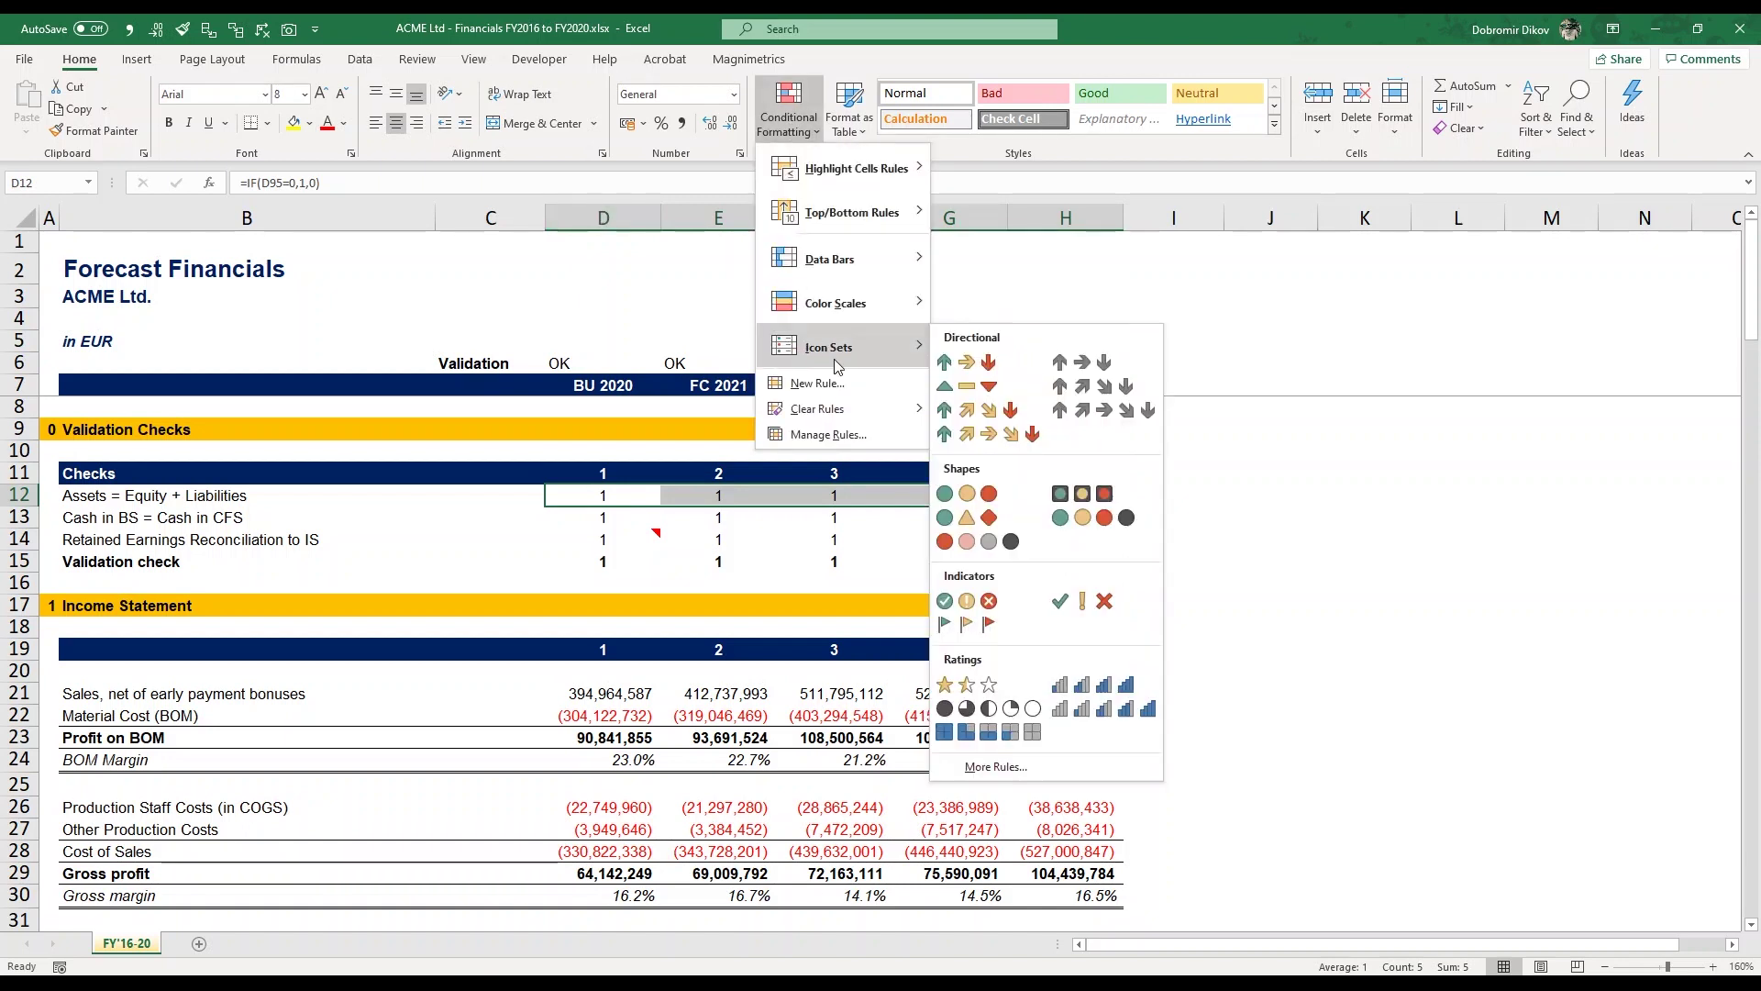
mouse_move(862, 346)
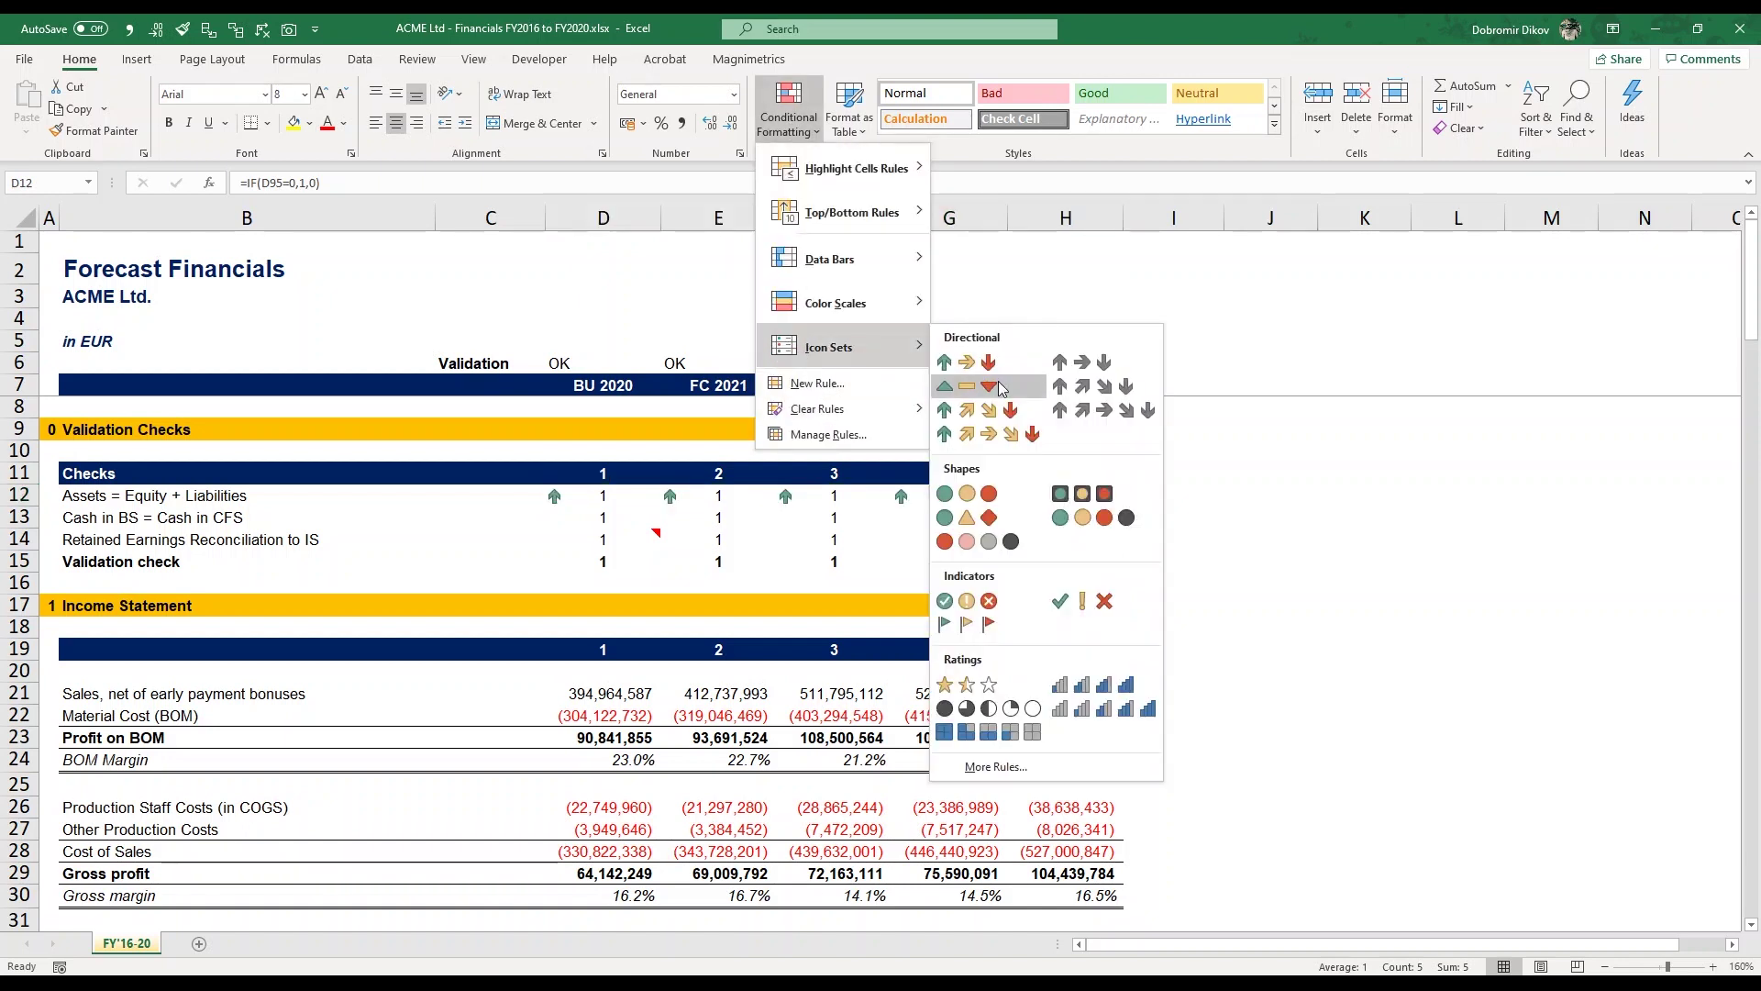
left_click(972, 496)
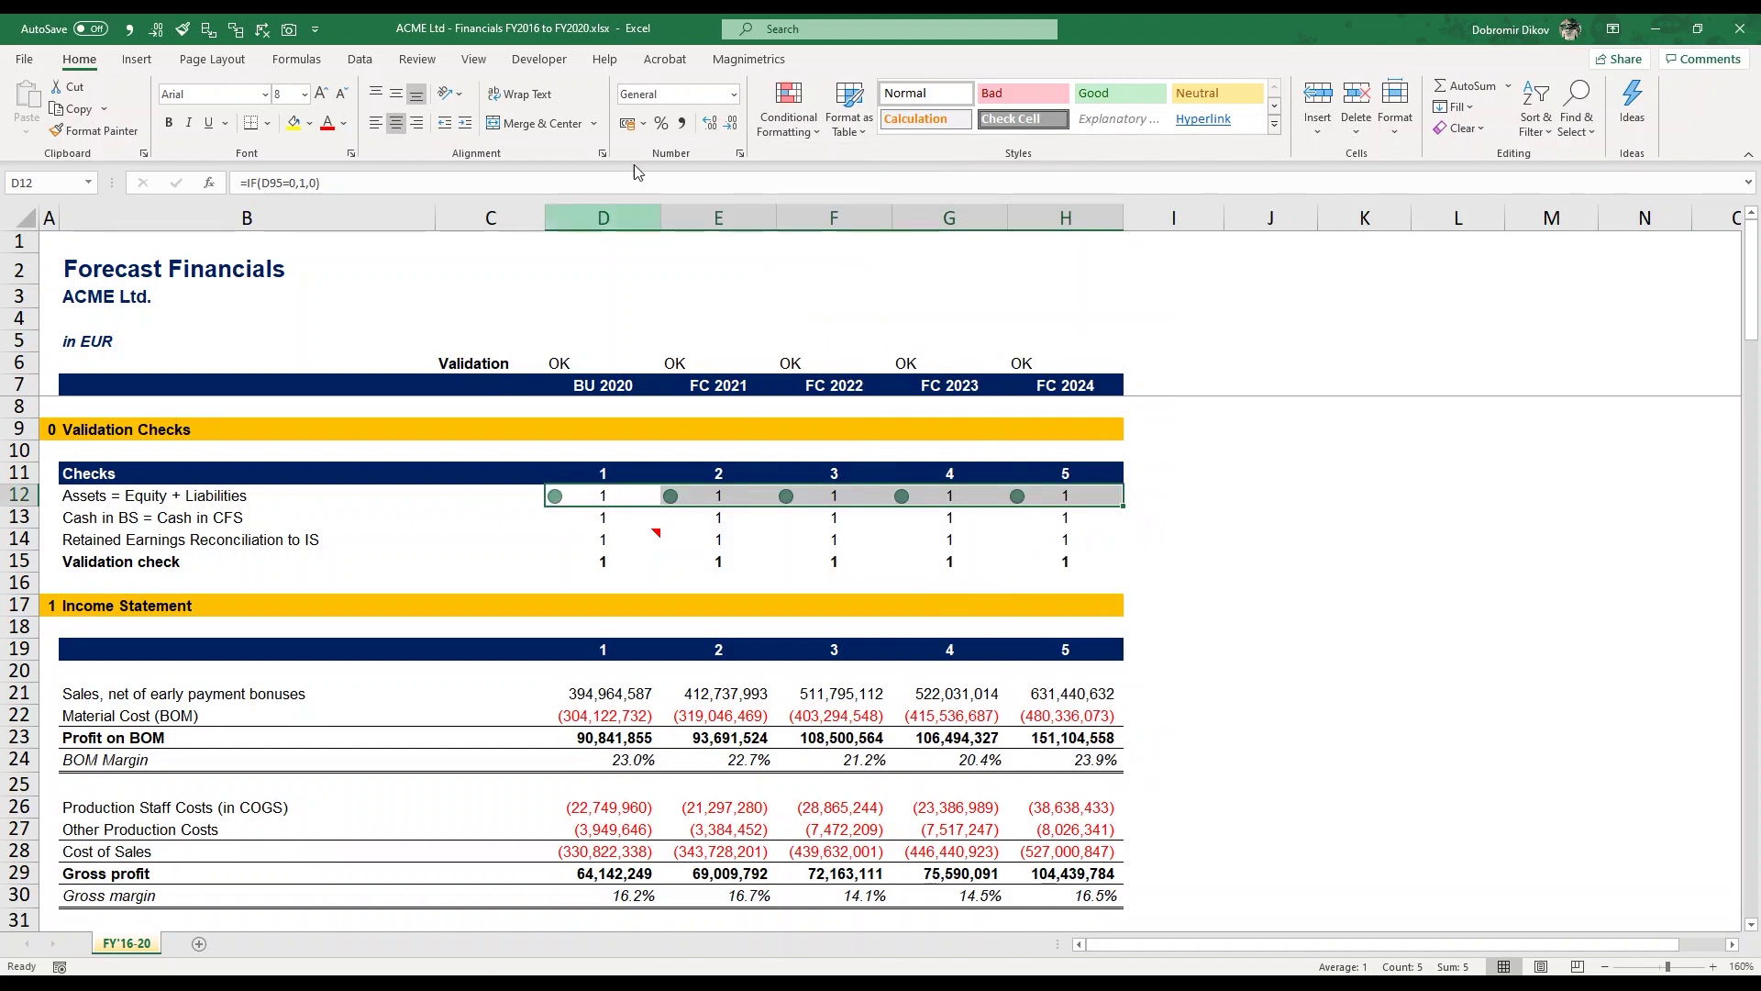
Step: Edit row 12's icon set rule to Show Icon Only, with Number-type thresholds
left_click(788, 108)
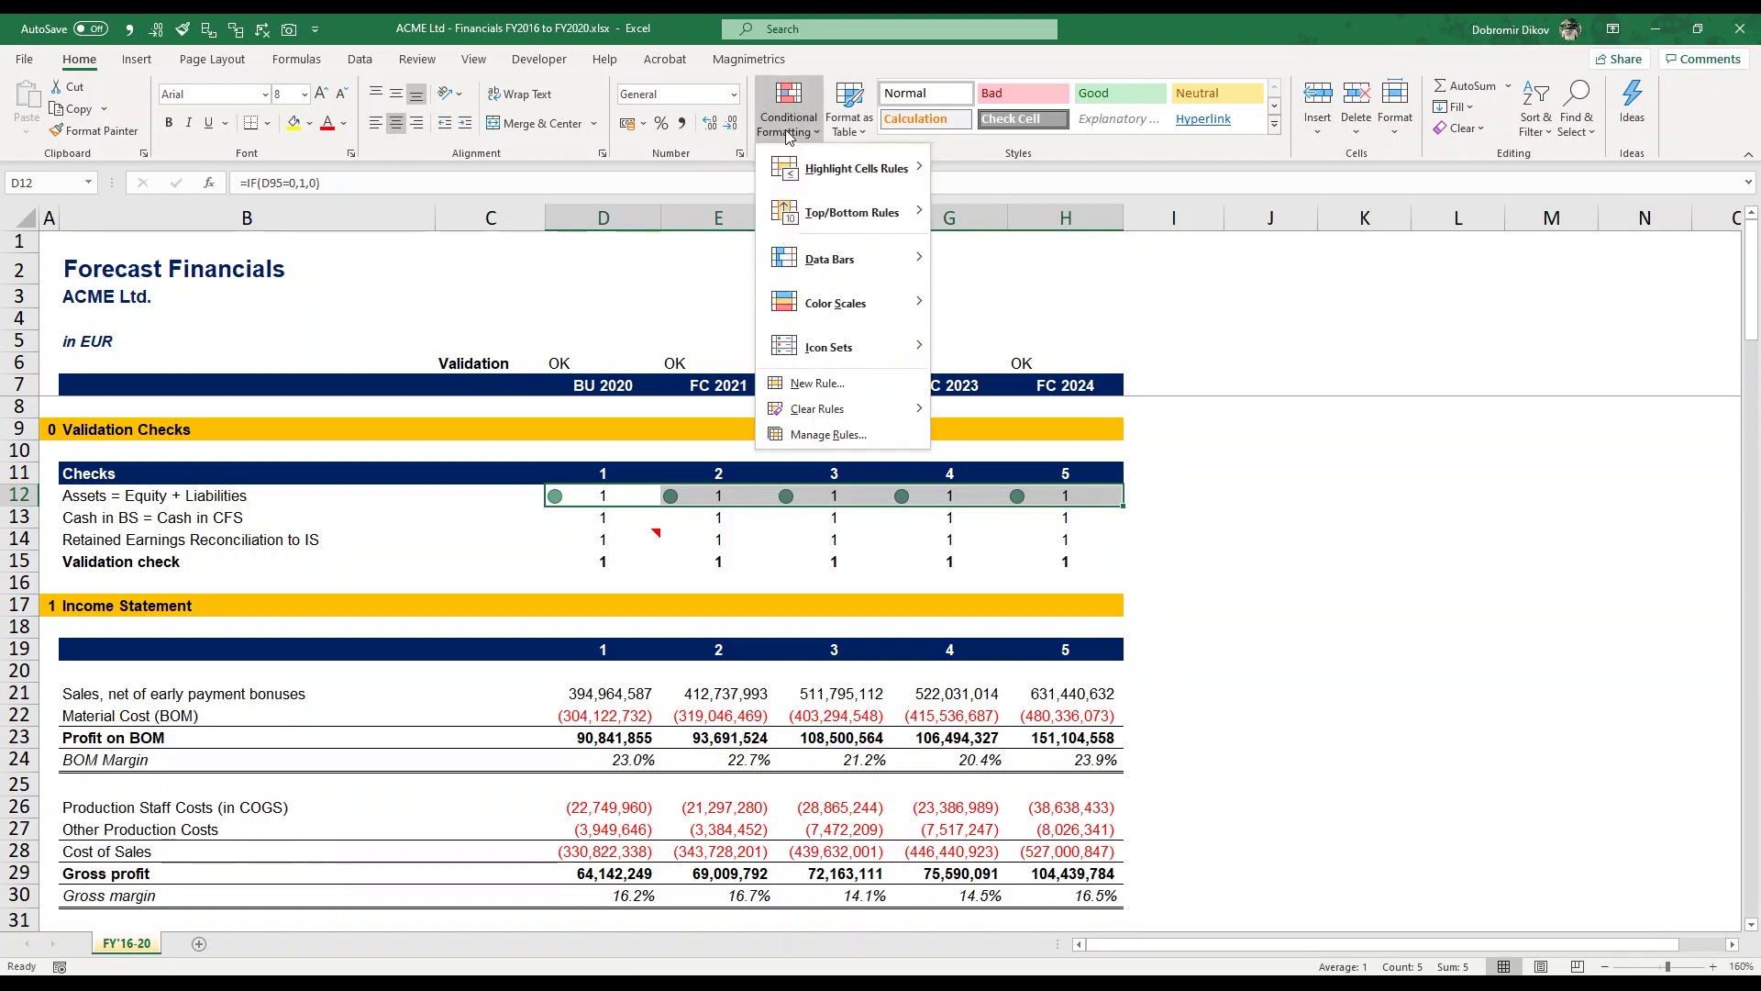
left_click(823, 436)
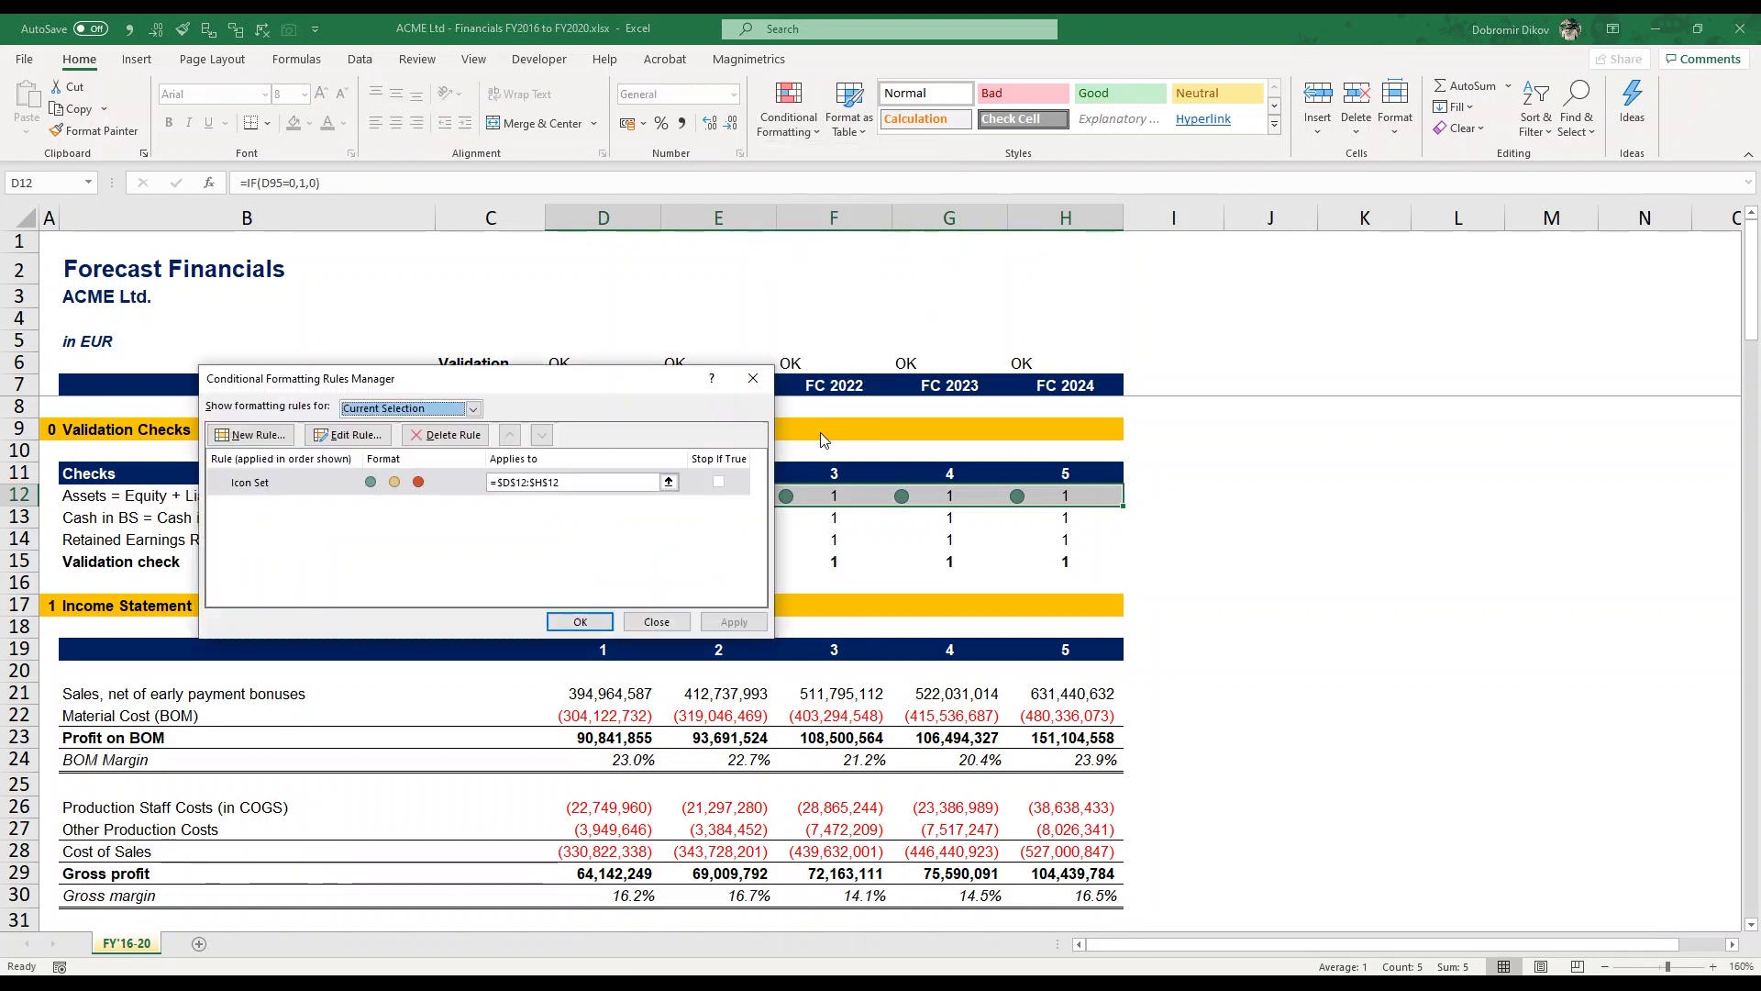
left_click(314, 484)
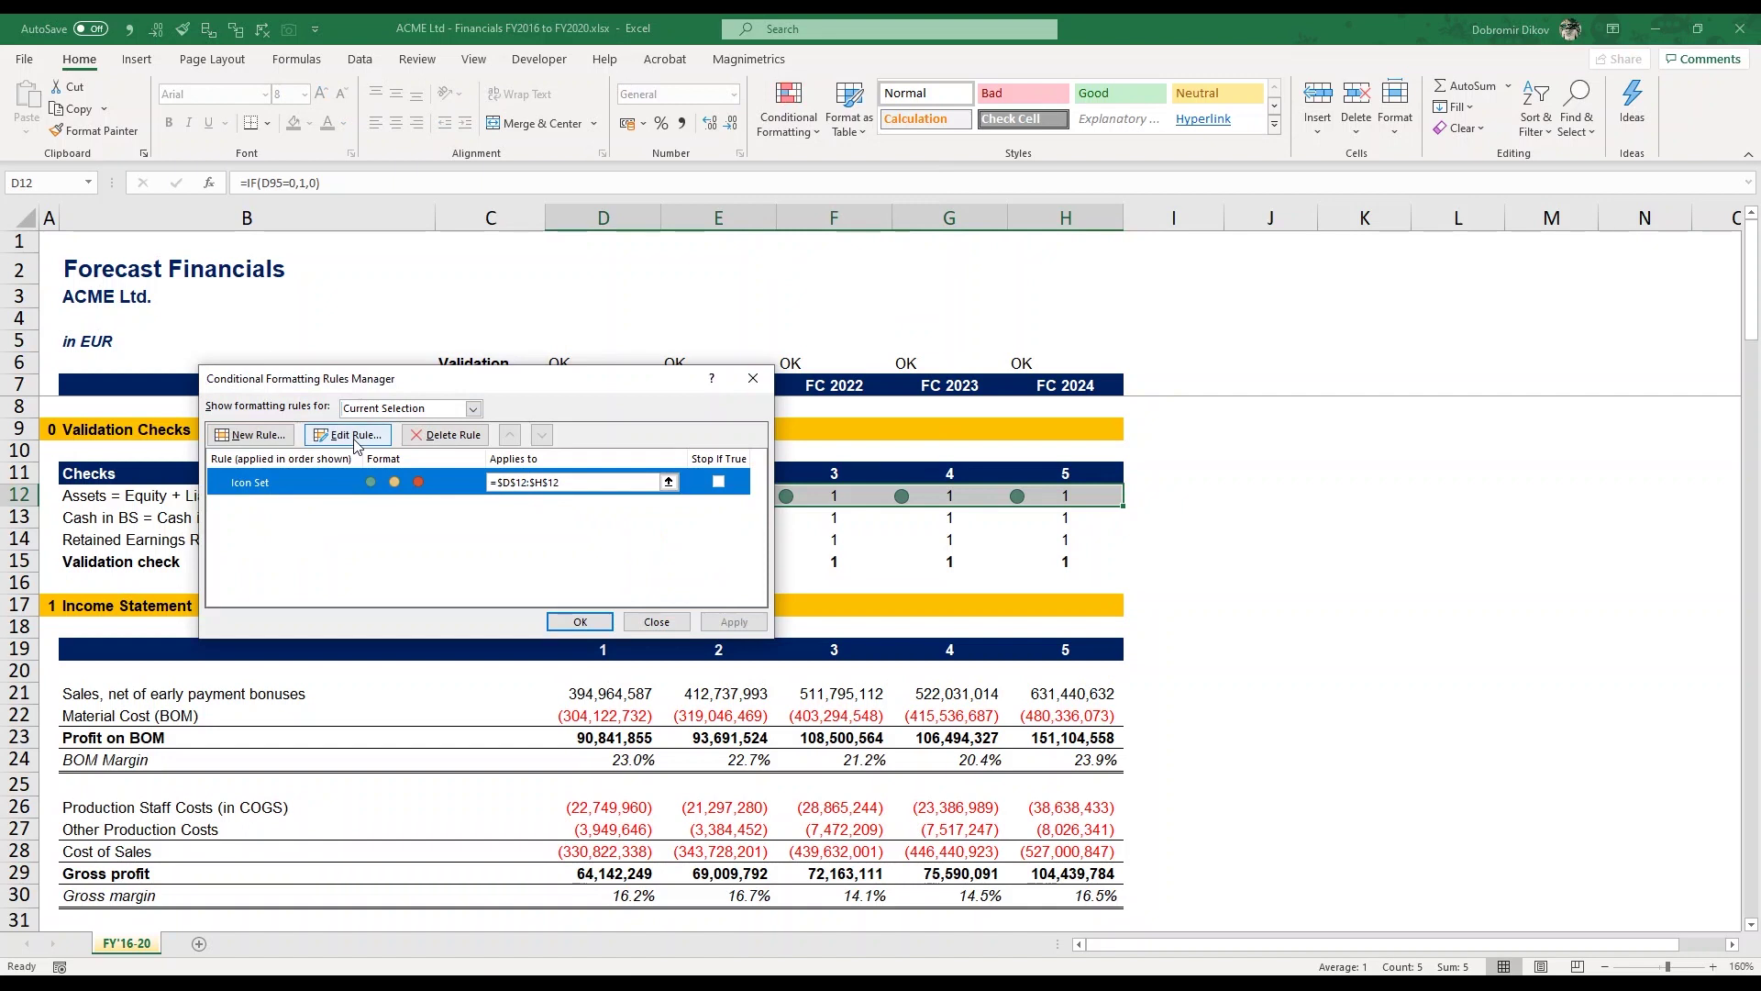
left_click(346, 434)
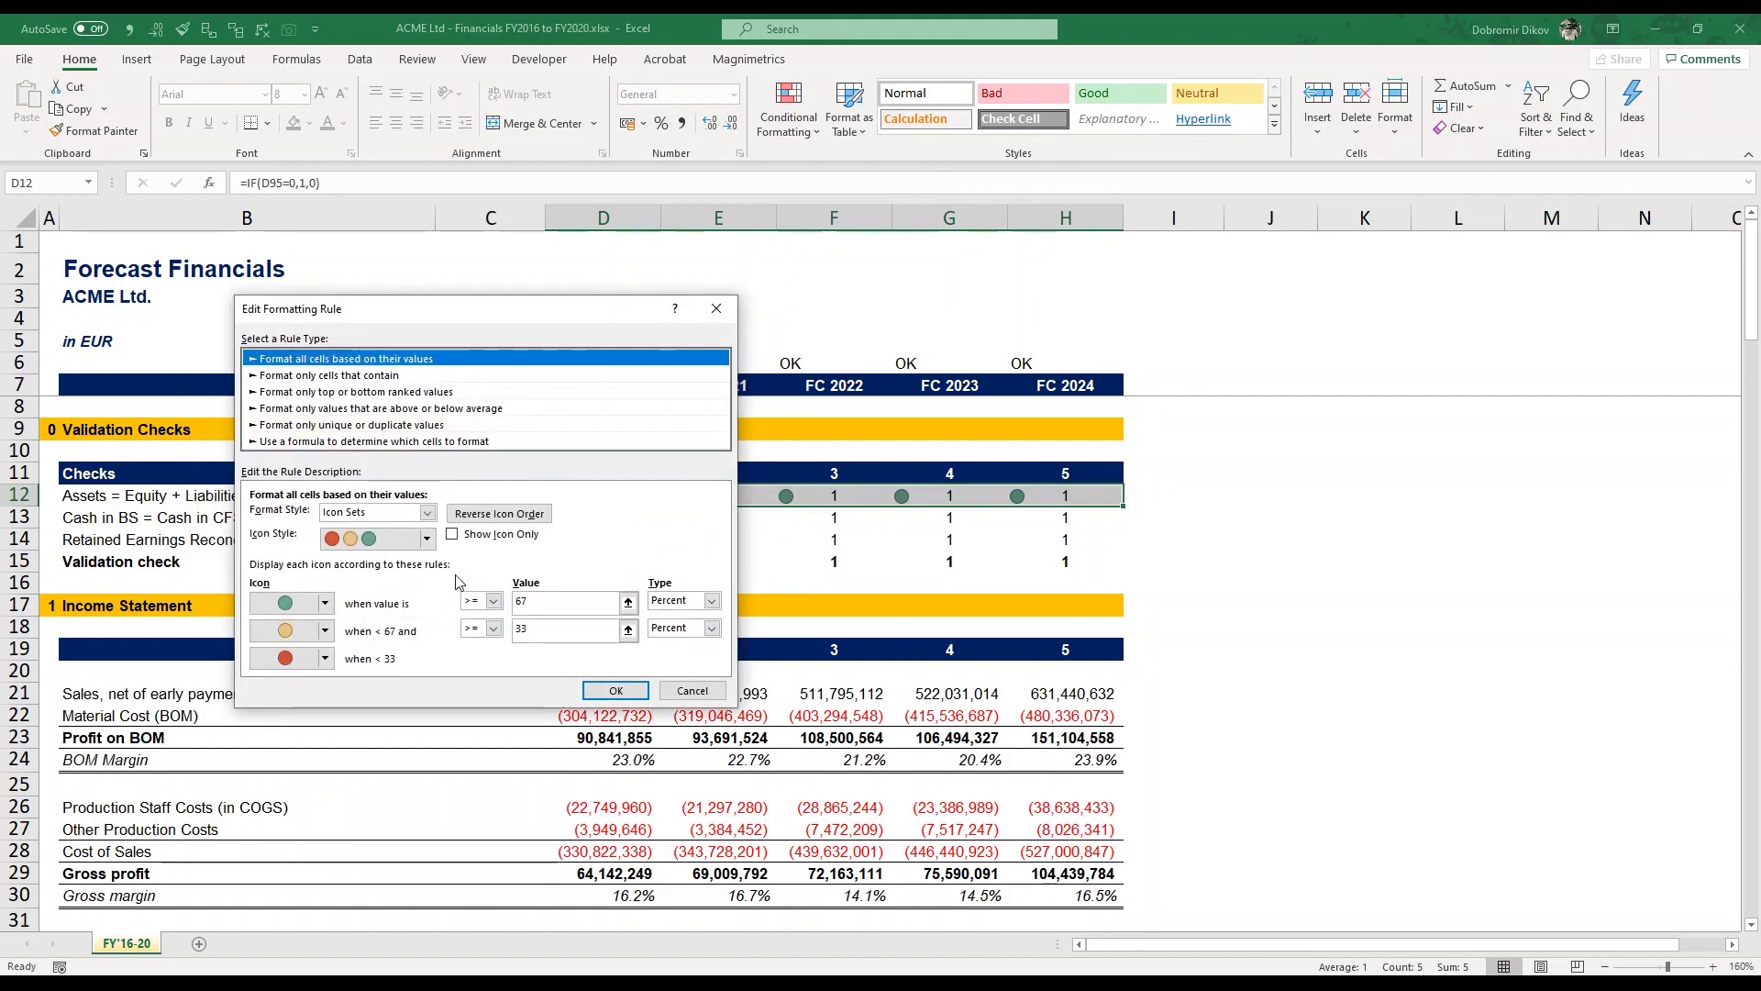
left_click(453, 535)
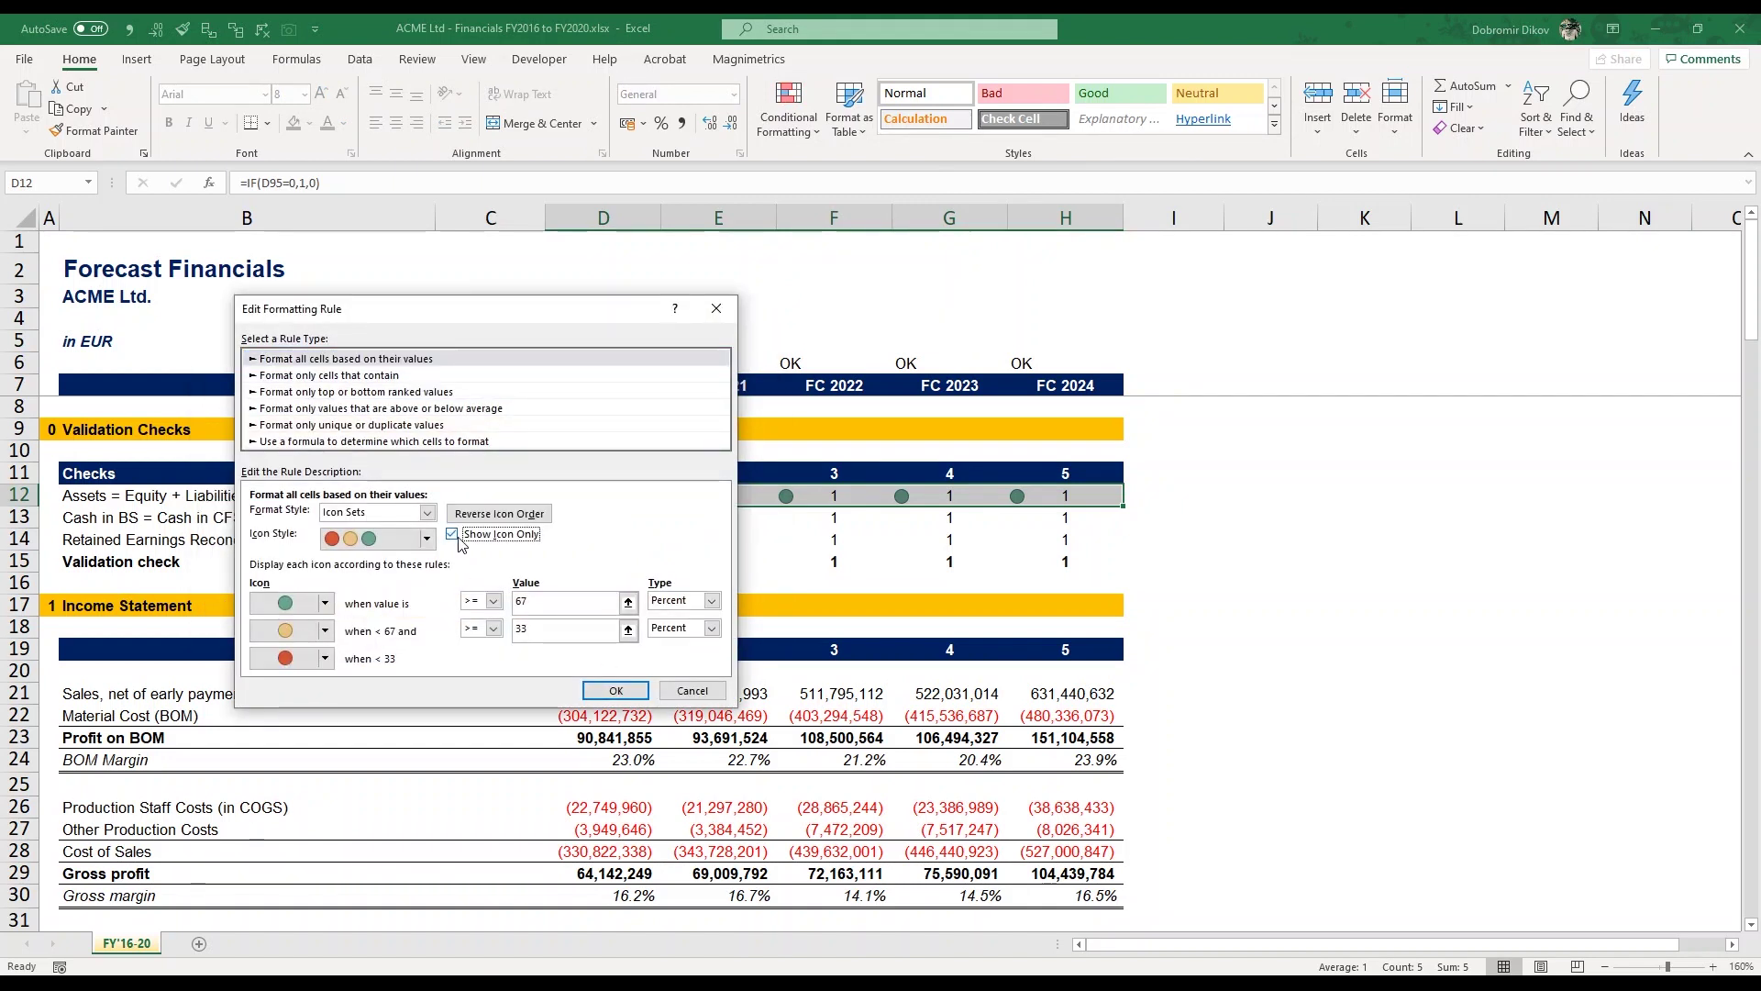
left_click(679, 602)
left_click(684, 619)
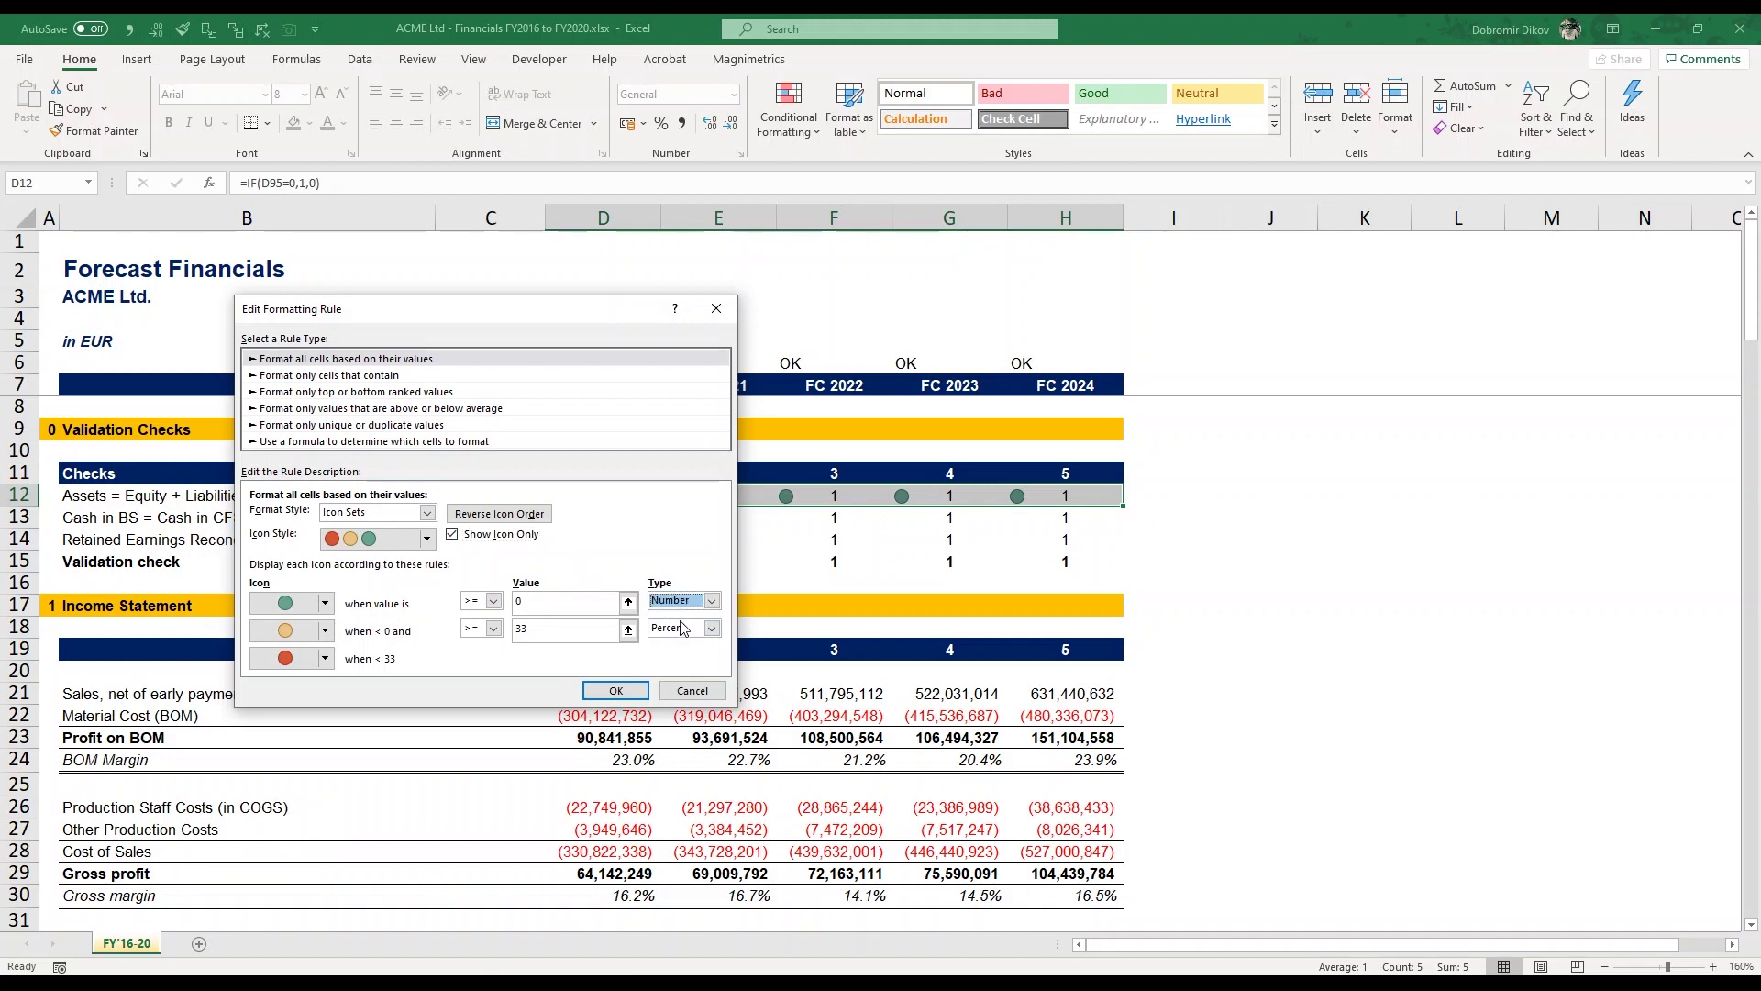
left_click(683, 629)
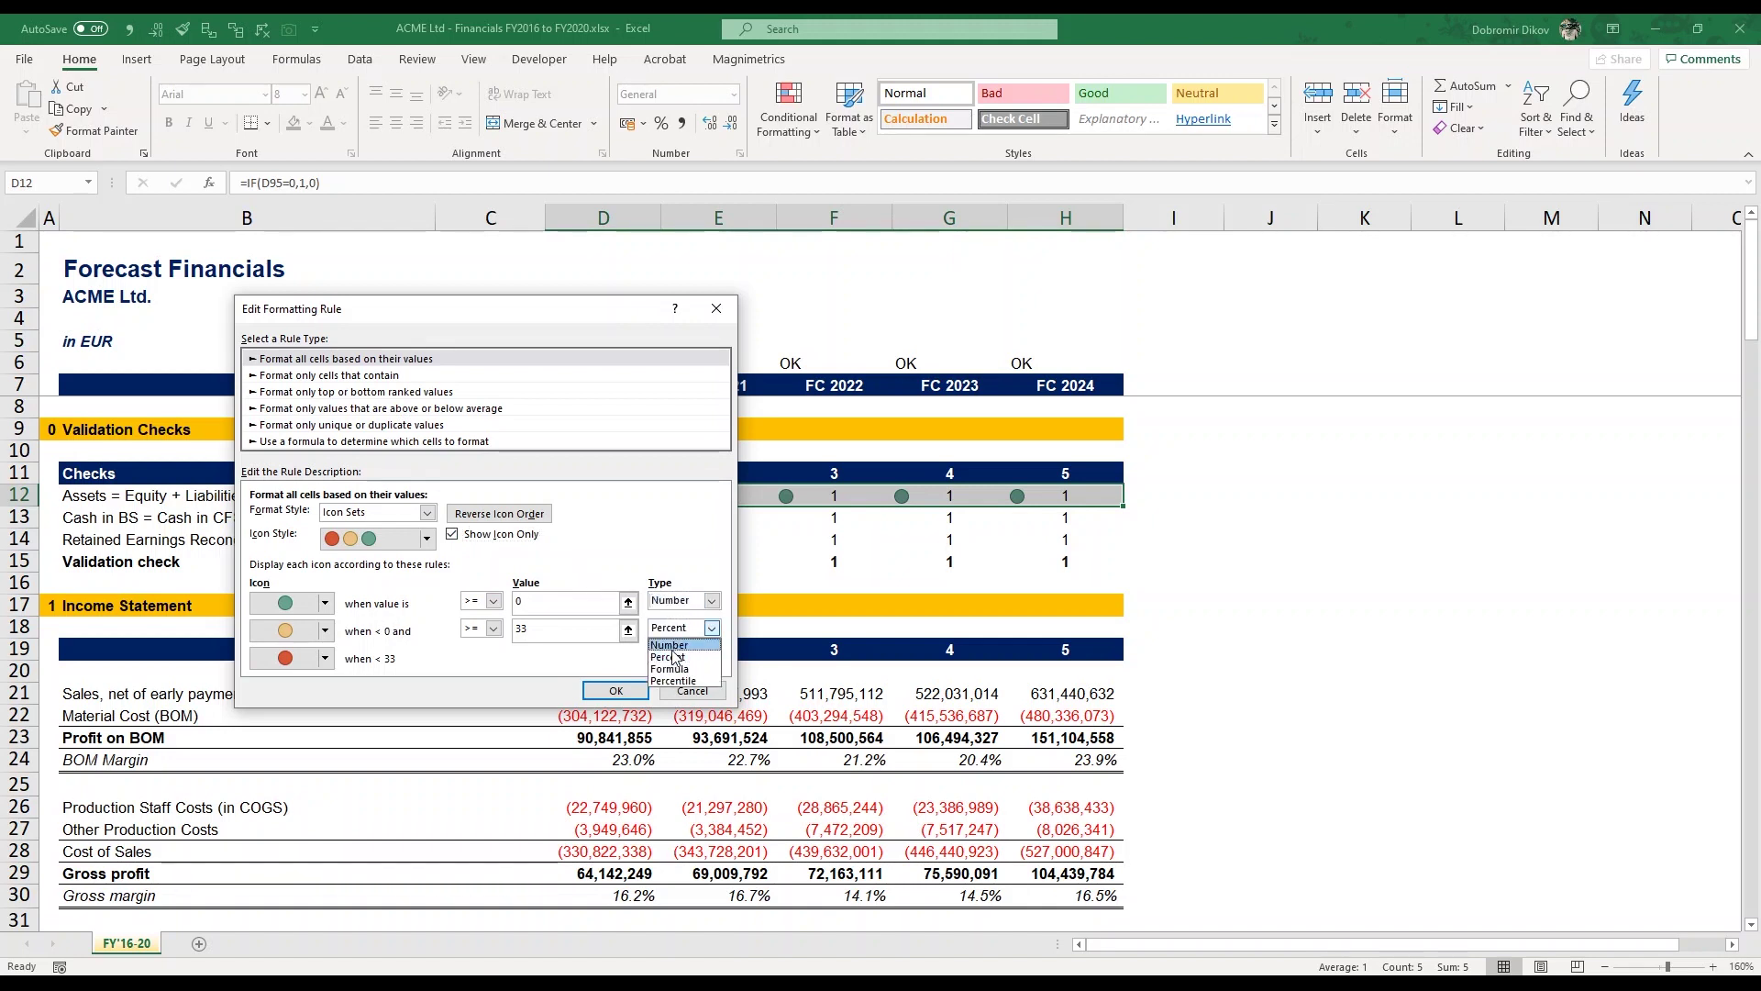
left_click(664, 645)
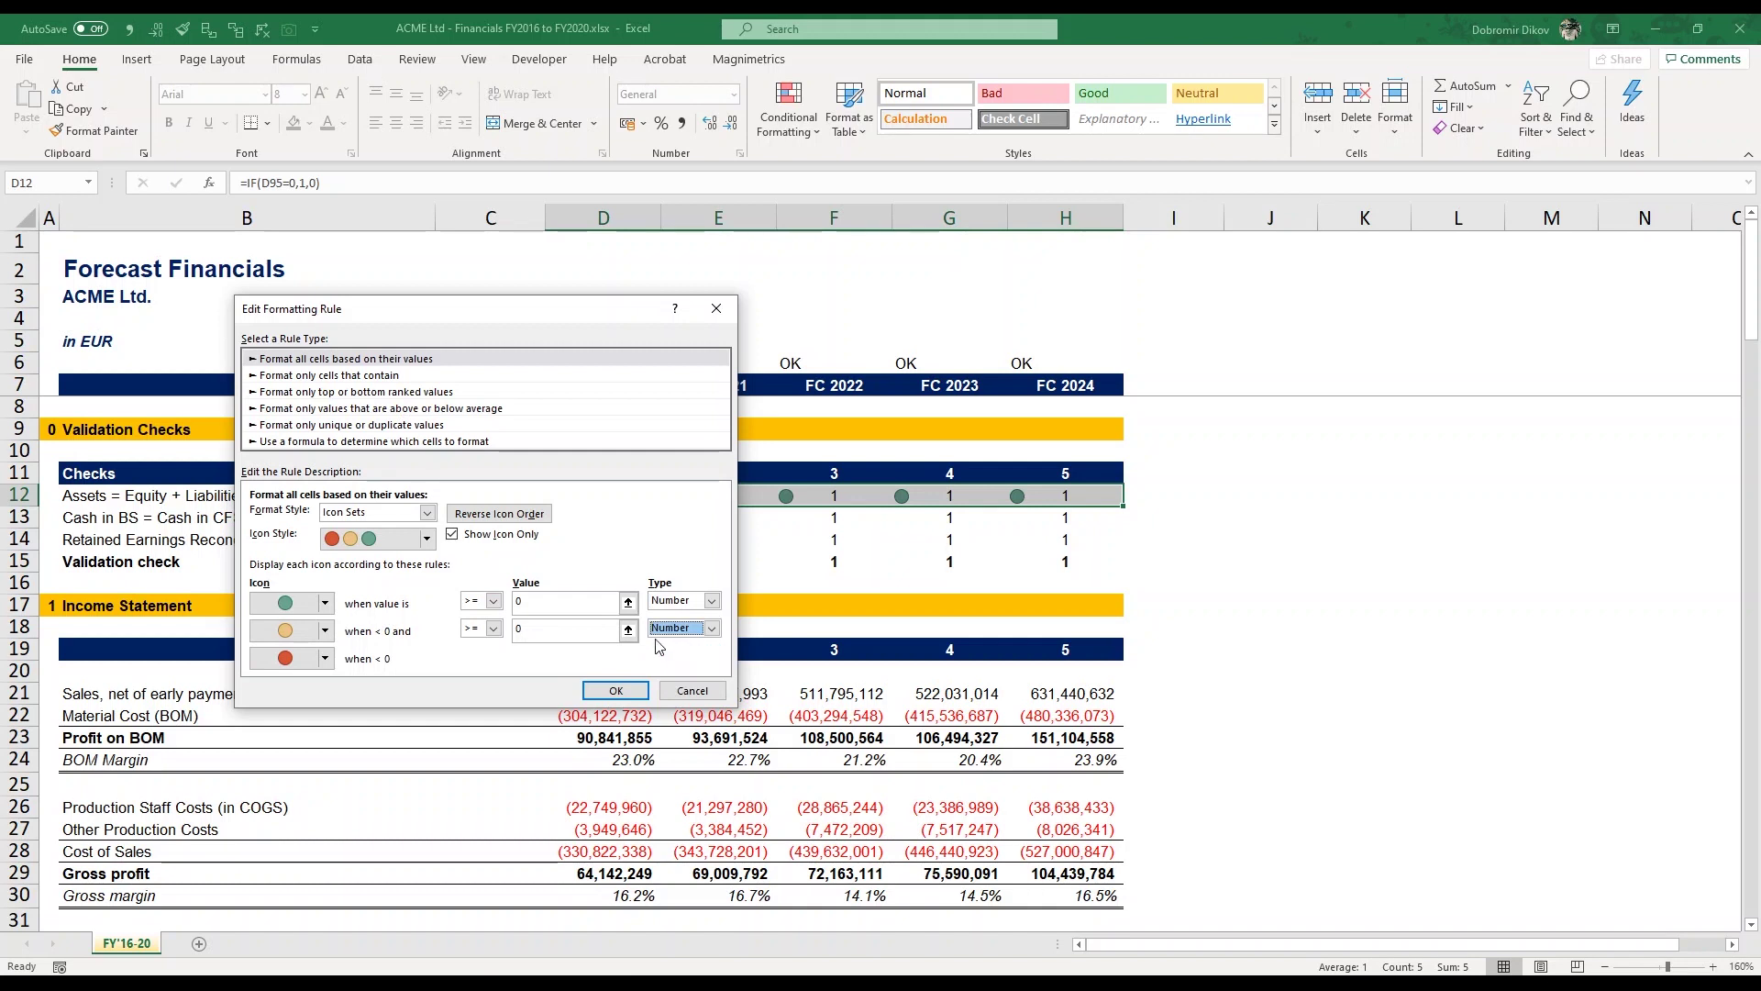
Step: Set the green threshold to 1, make the middle icon a red circle, and apply
double_click(548, 599)
type("1")
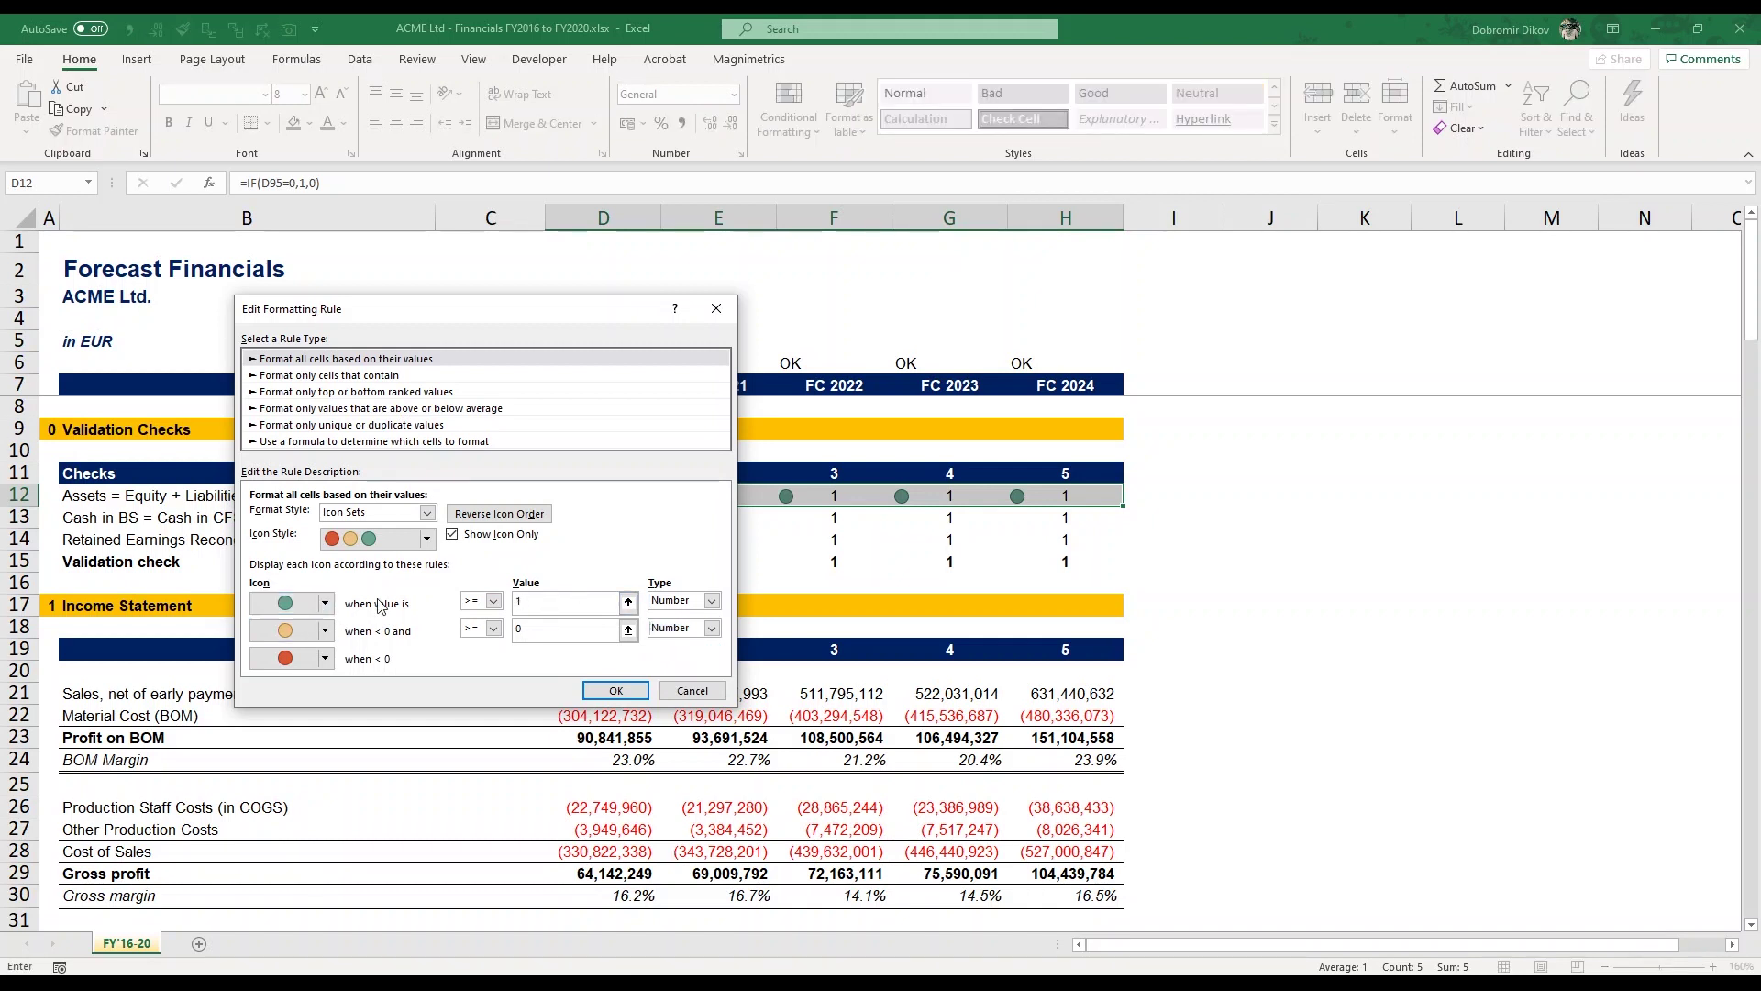
left_click(300, 631)
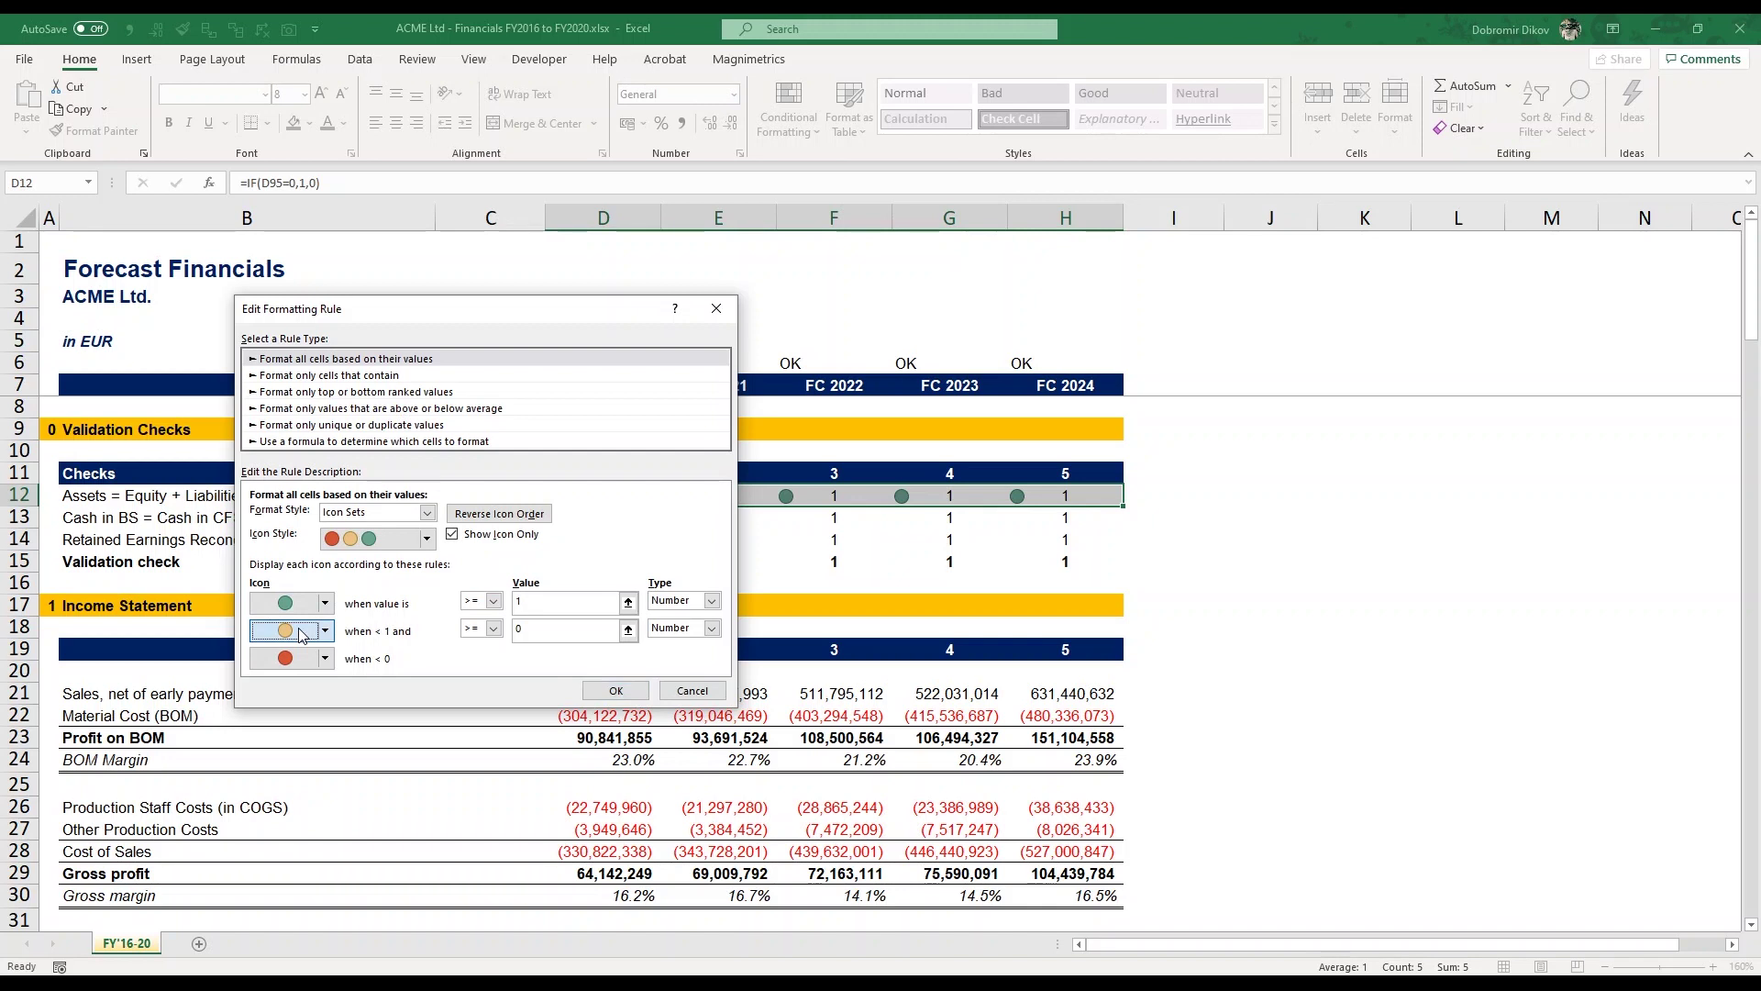
left_click(323, 633)
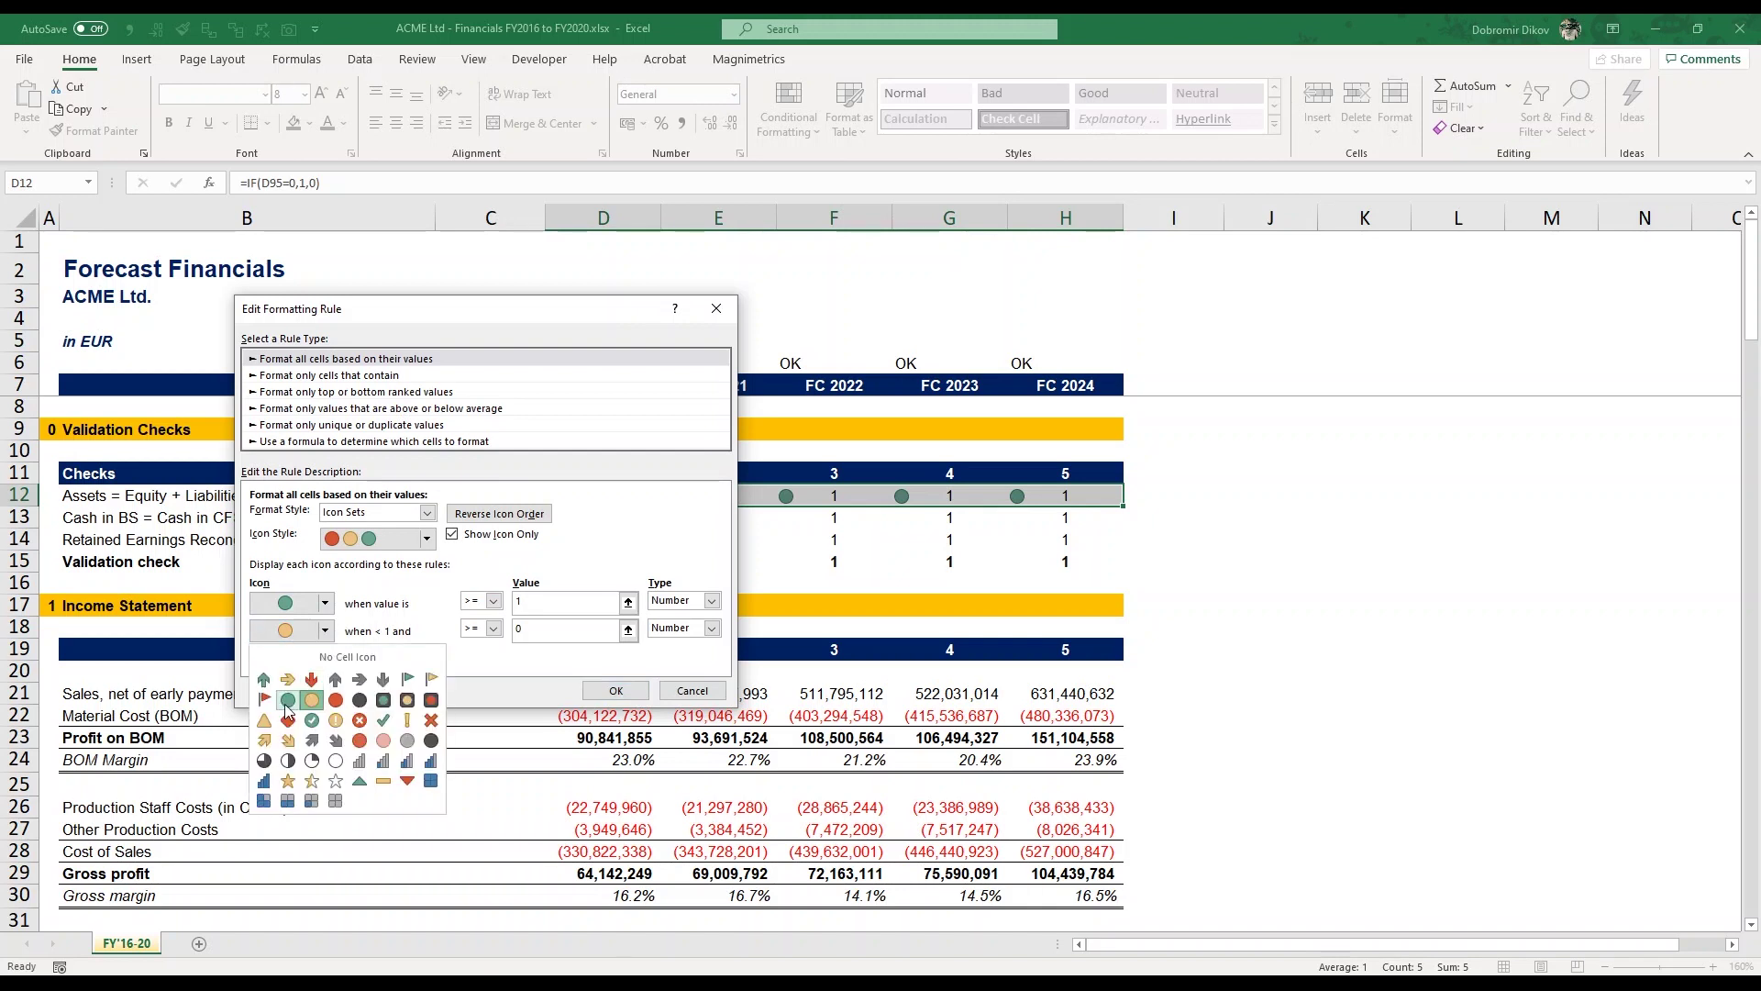
left_click(336, 703)
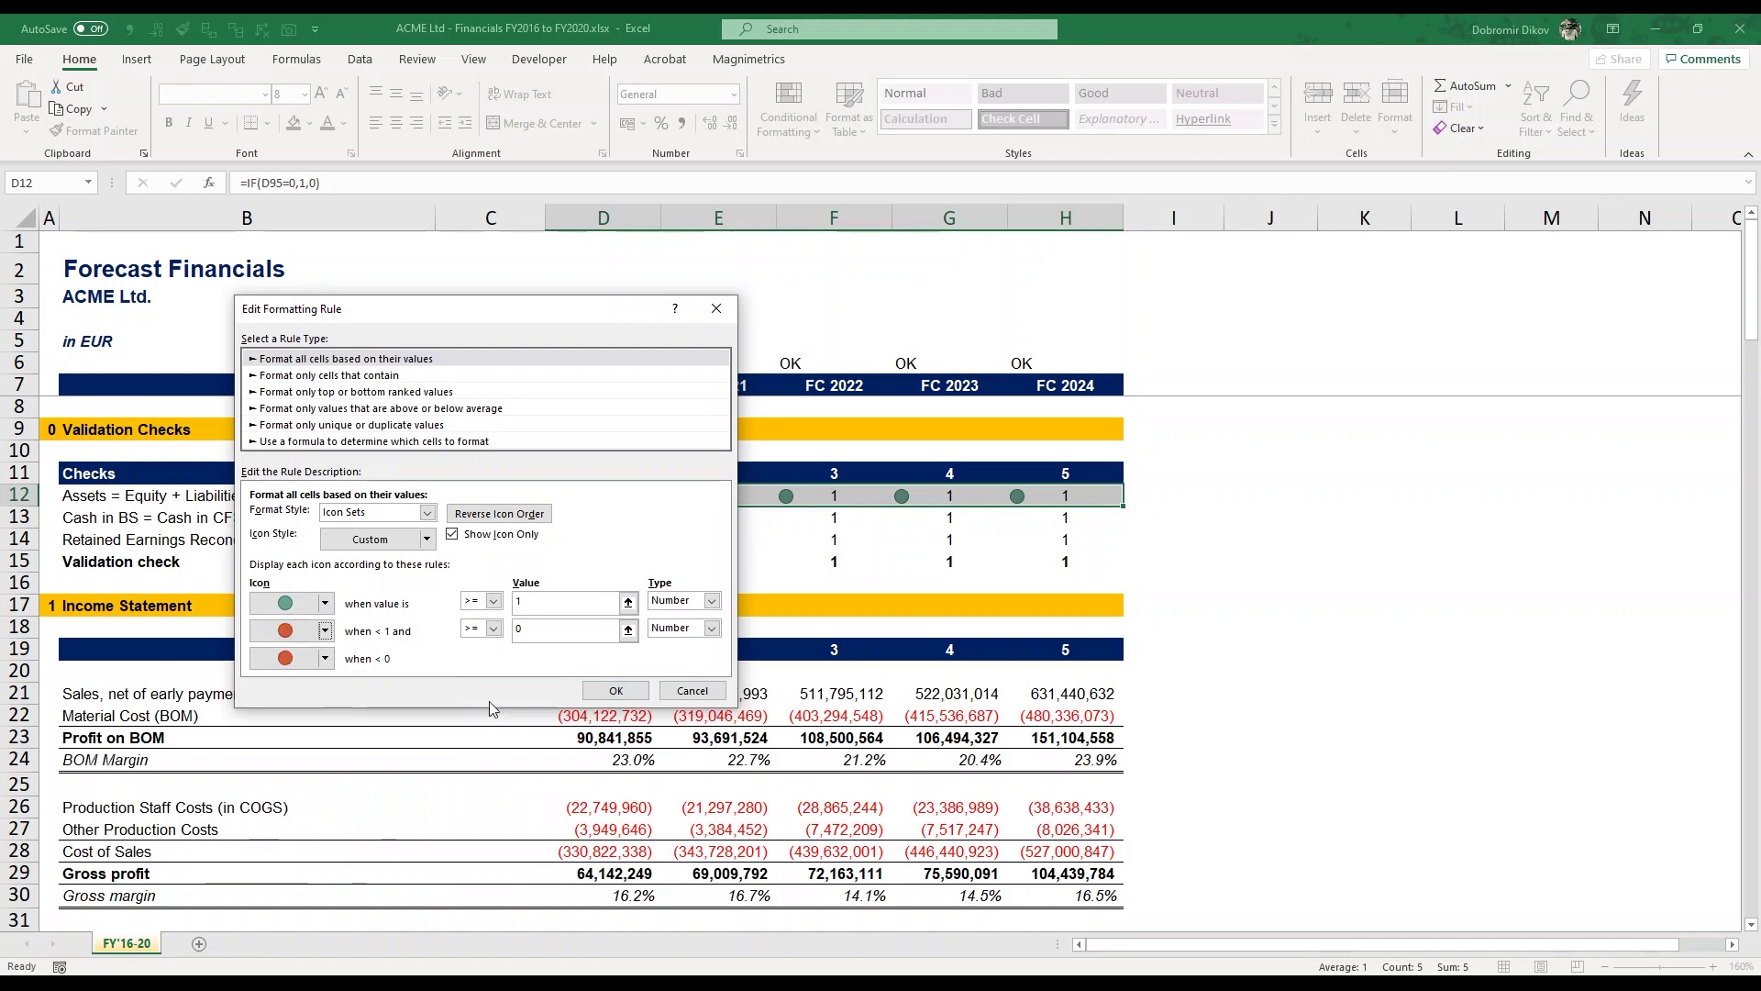
left_click(616, 689)
left_click(733, 622)
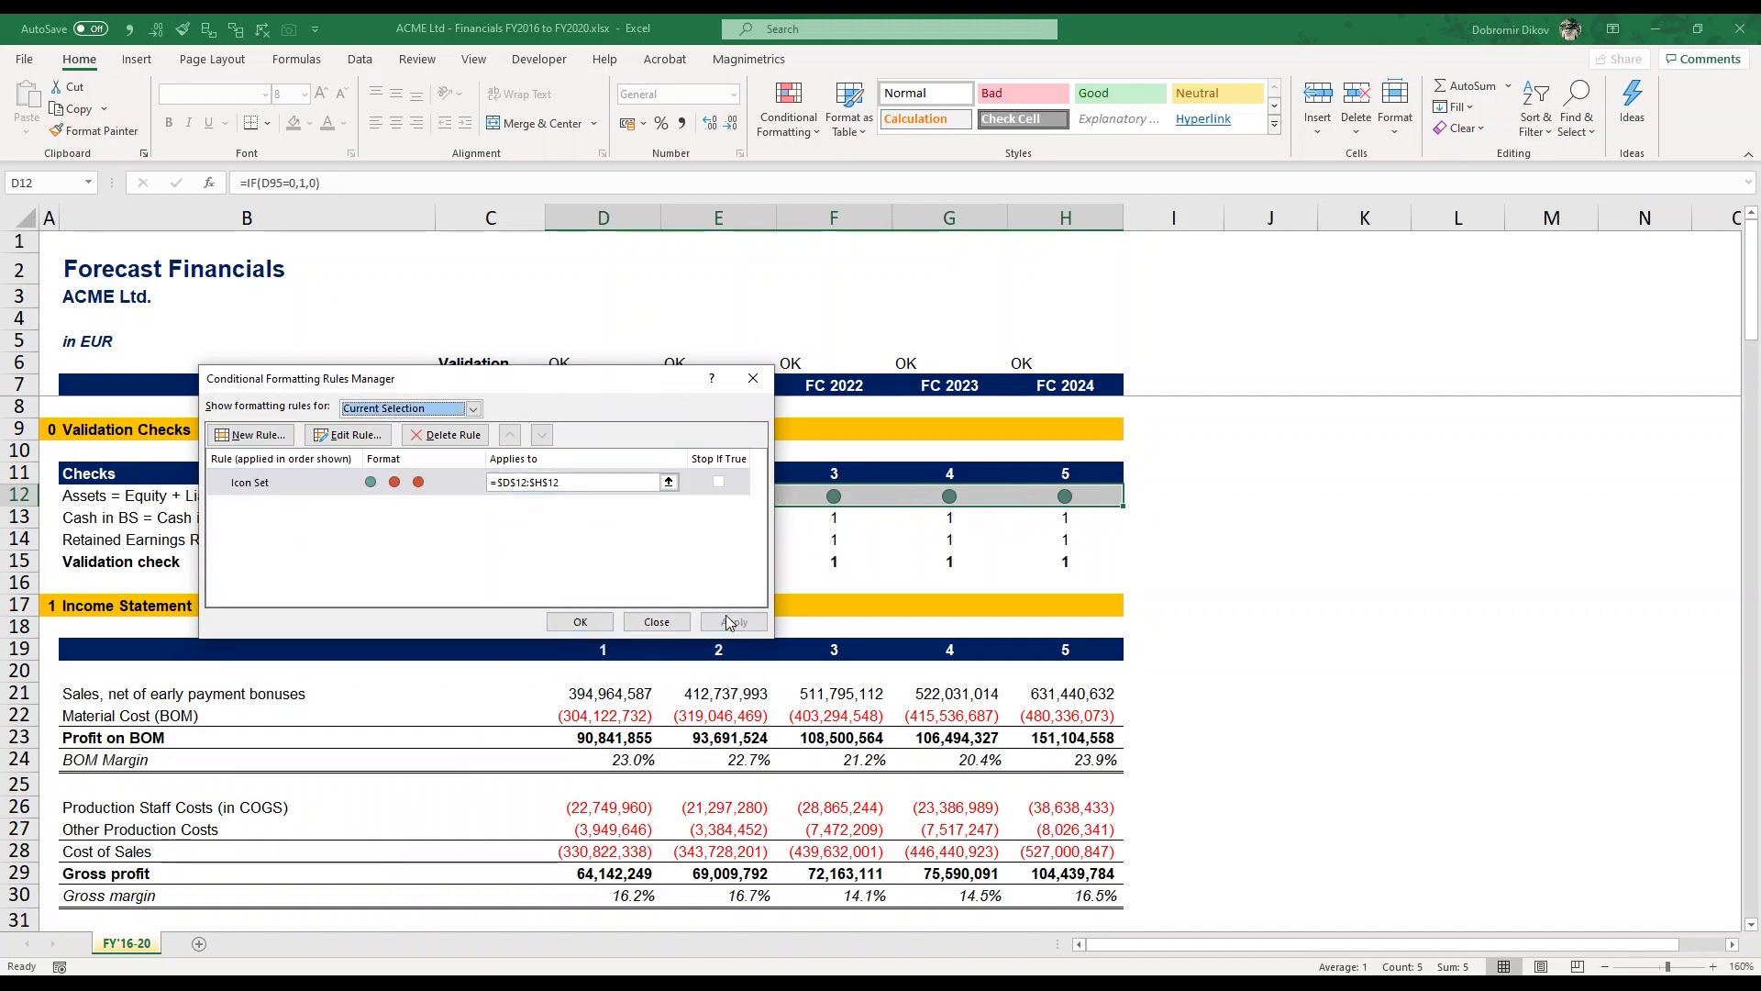
left_click(581, 621)
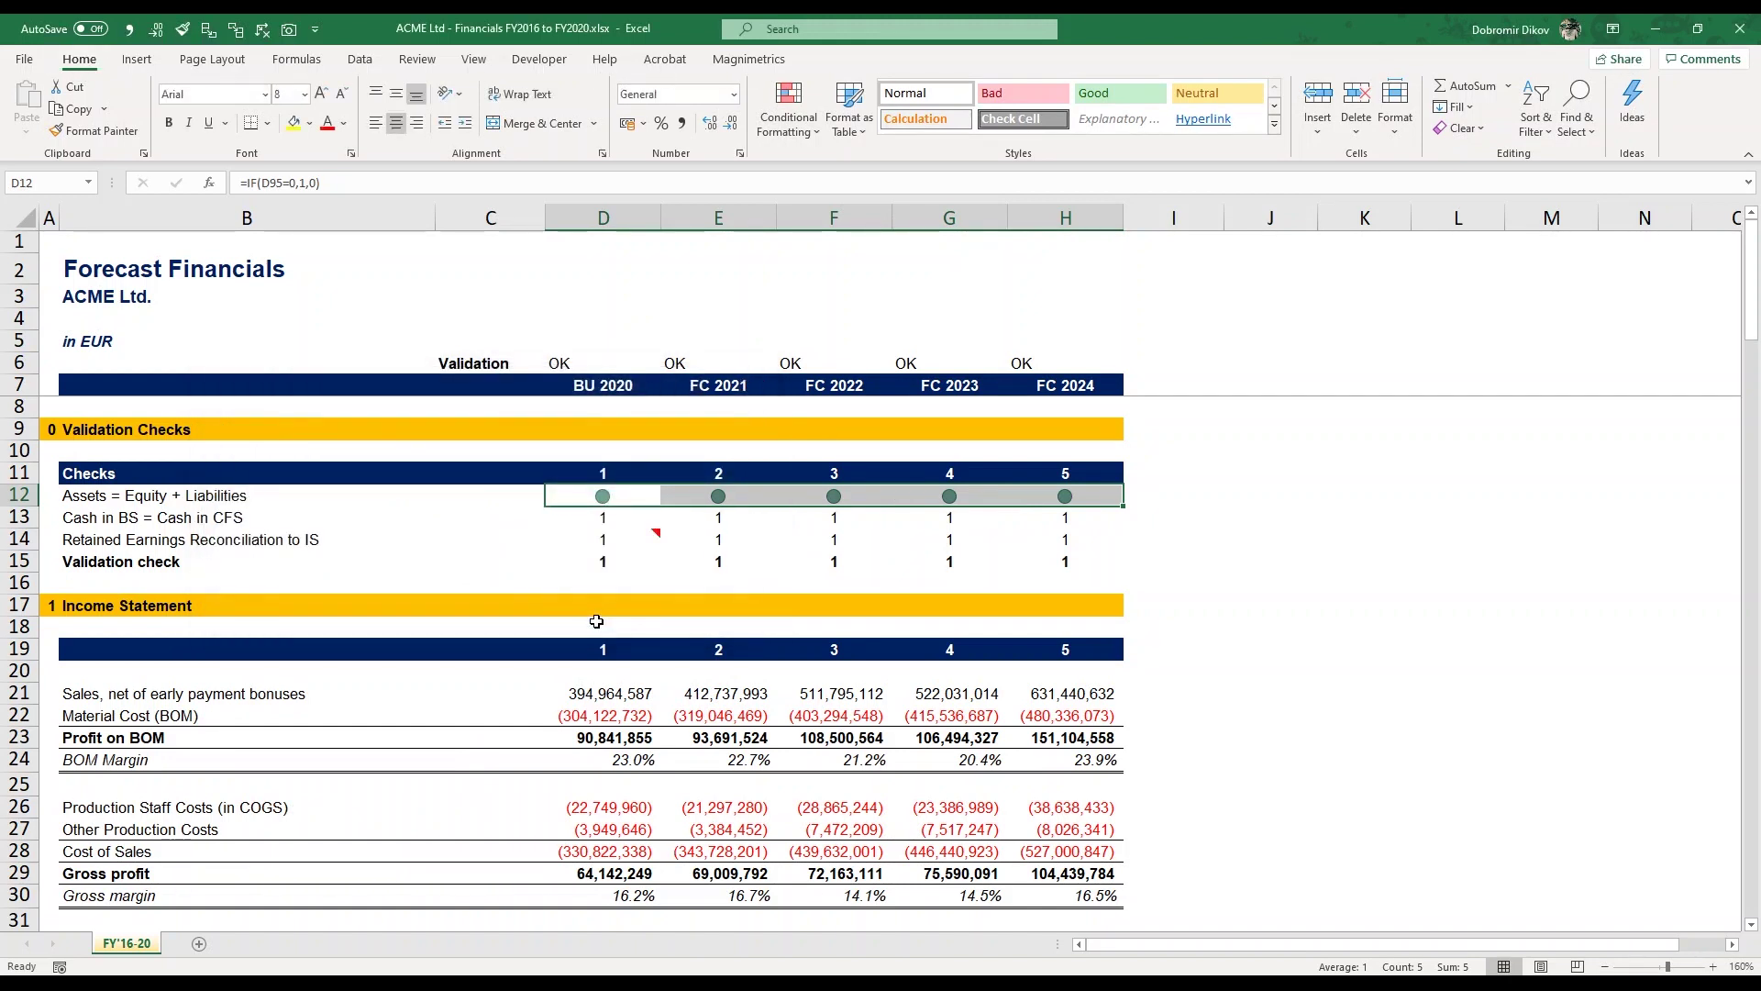
Step: Copy row 12's icon formatting onto check rows 13, 14 and 15 with Format Painter
key("alt+h")
key("f")
key("p")
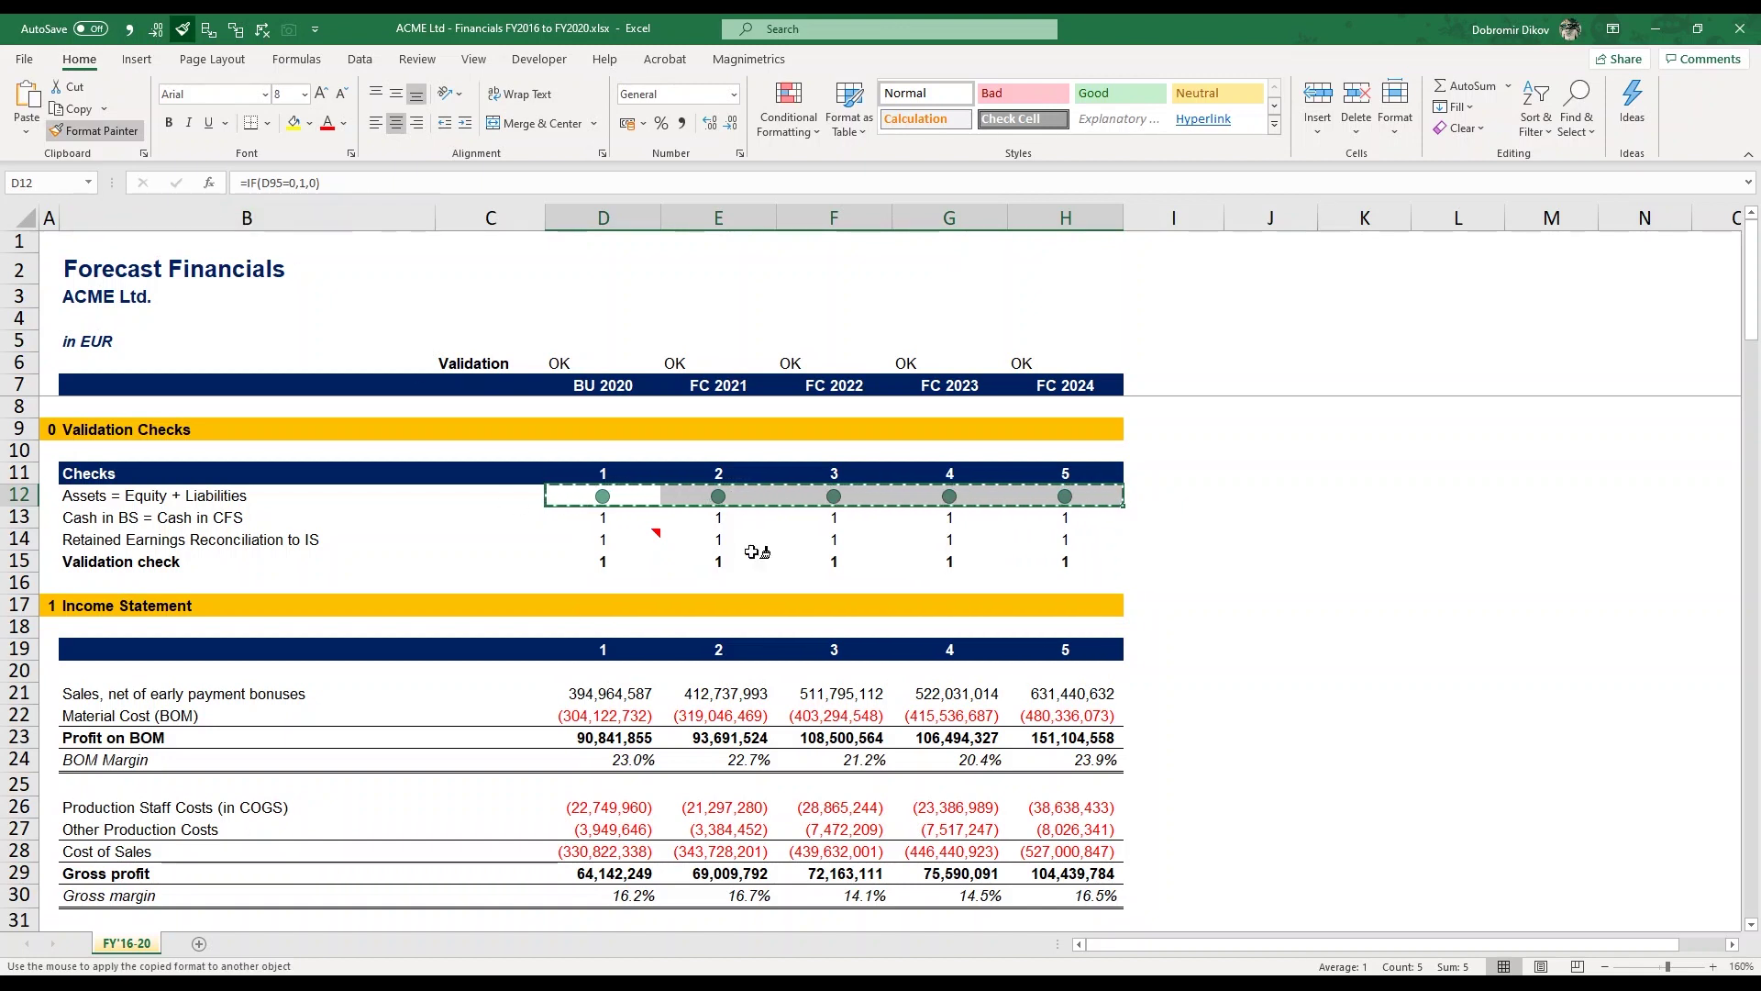
key("Down")
key("Return")
key("alt+h")
key("f")
key("p")
key("Down")
key("Return")
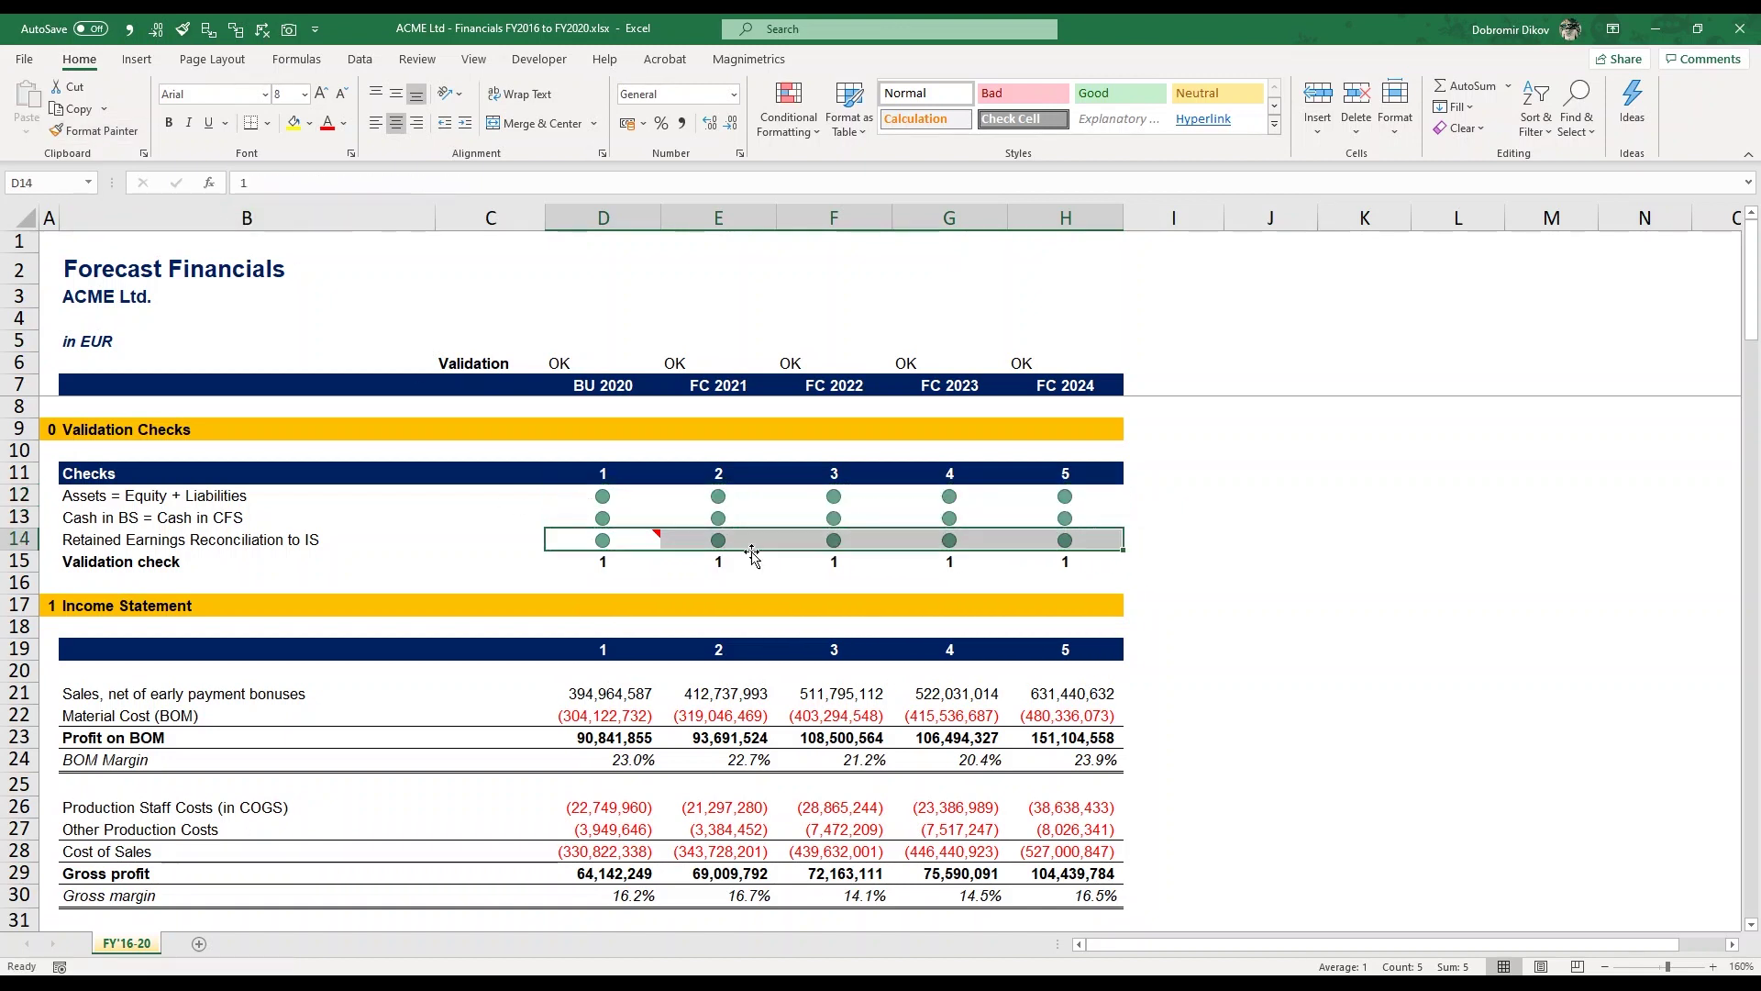
key("alt+h")
key("f")
key("p")
key("Down")
key("Return")
Step: Give hardcoded cell D14 a light grey fill
key("Up")
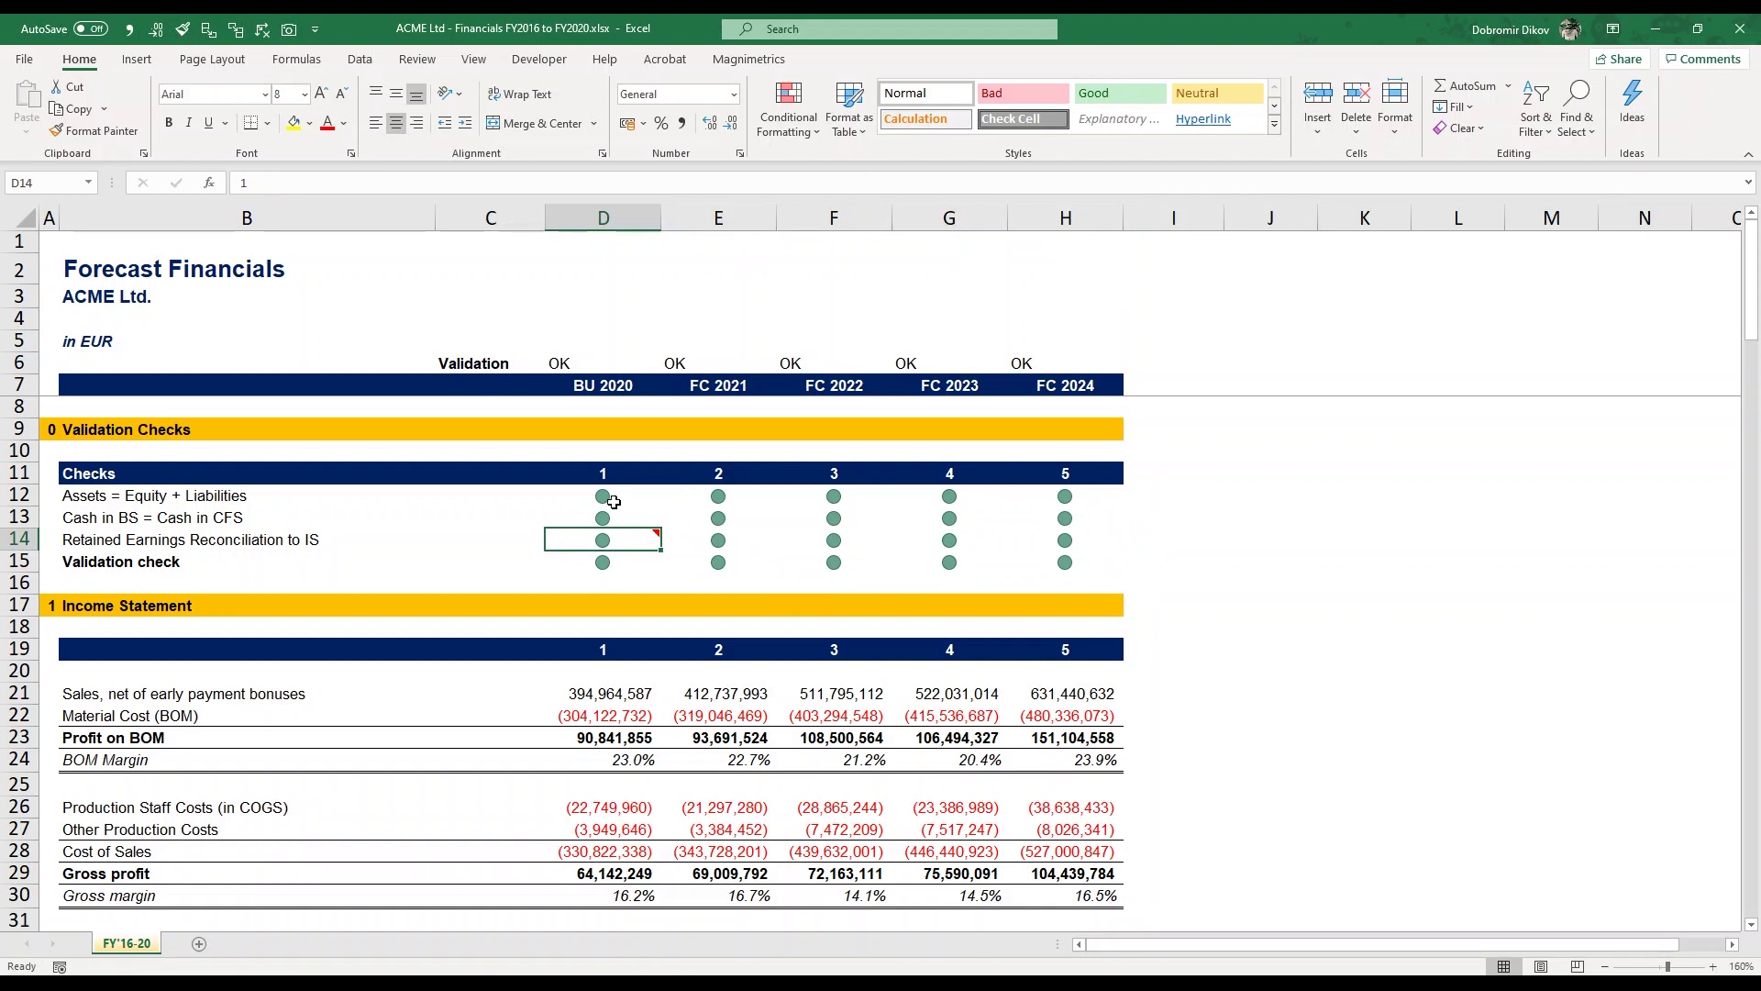
left_click(317, 127)
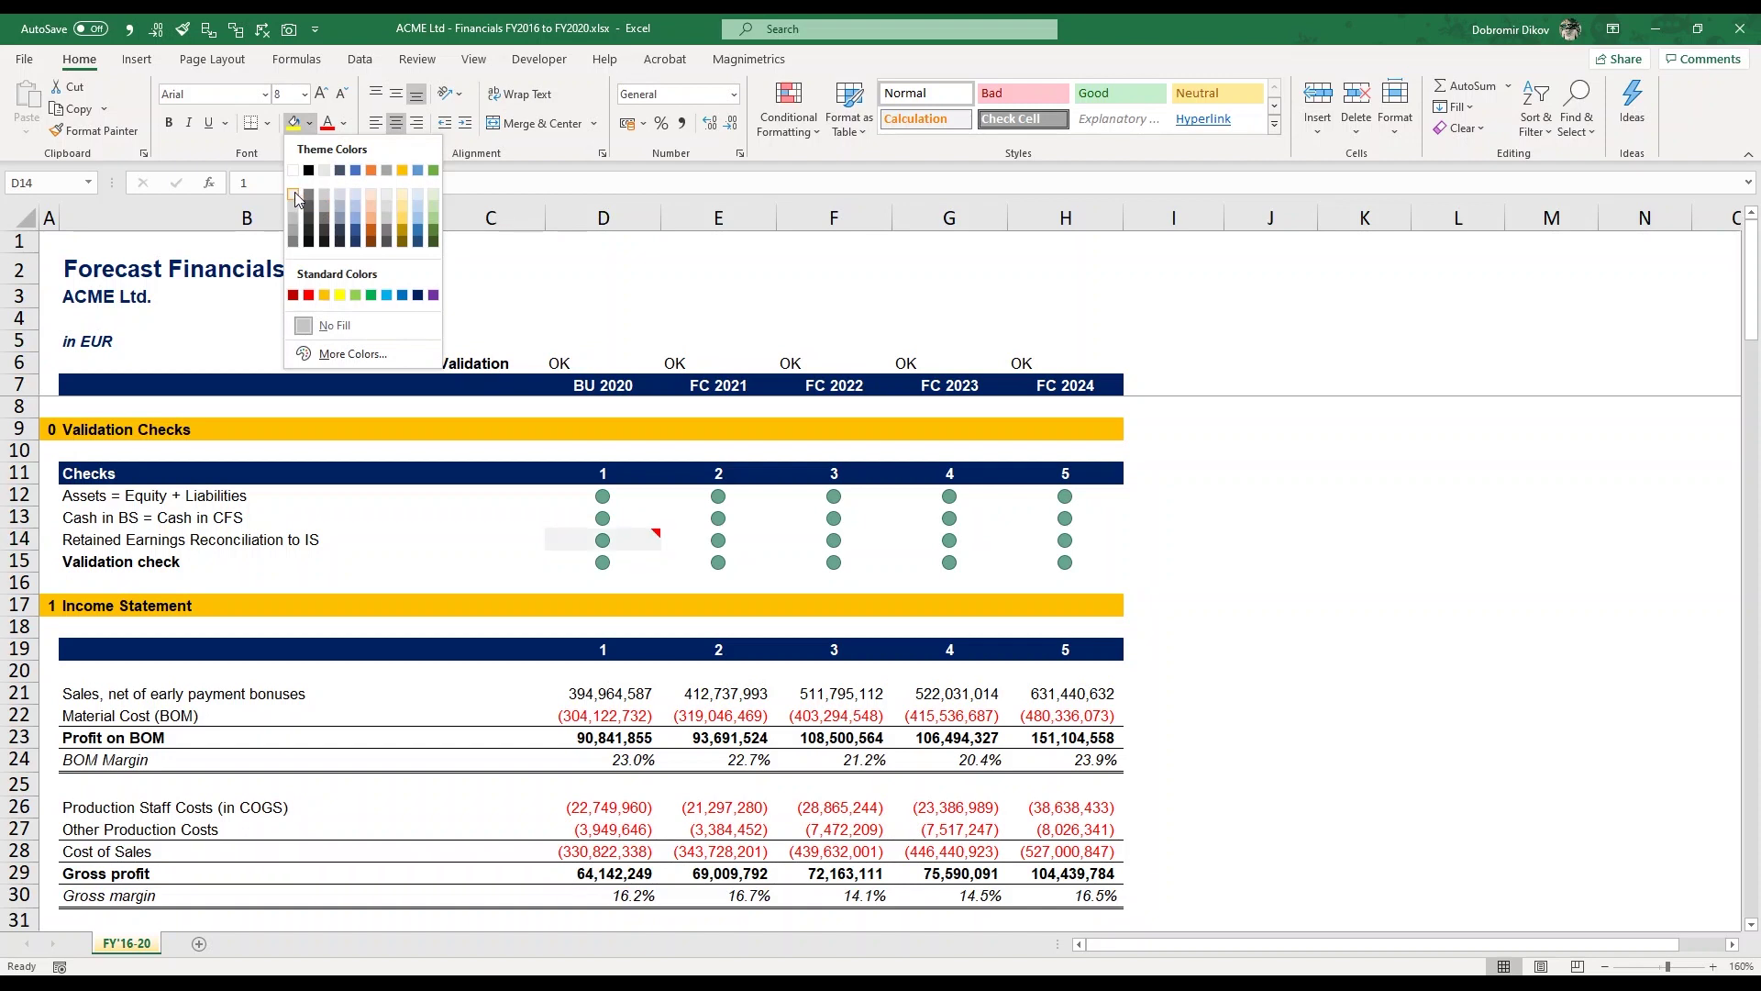
left_click(293, 191)
key("Down")
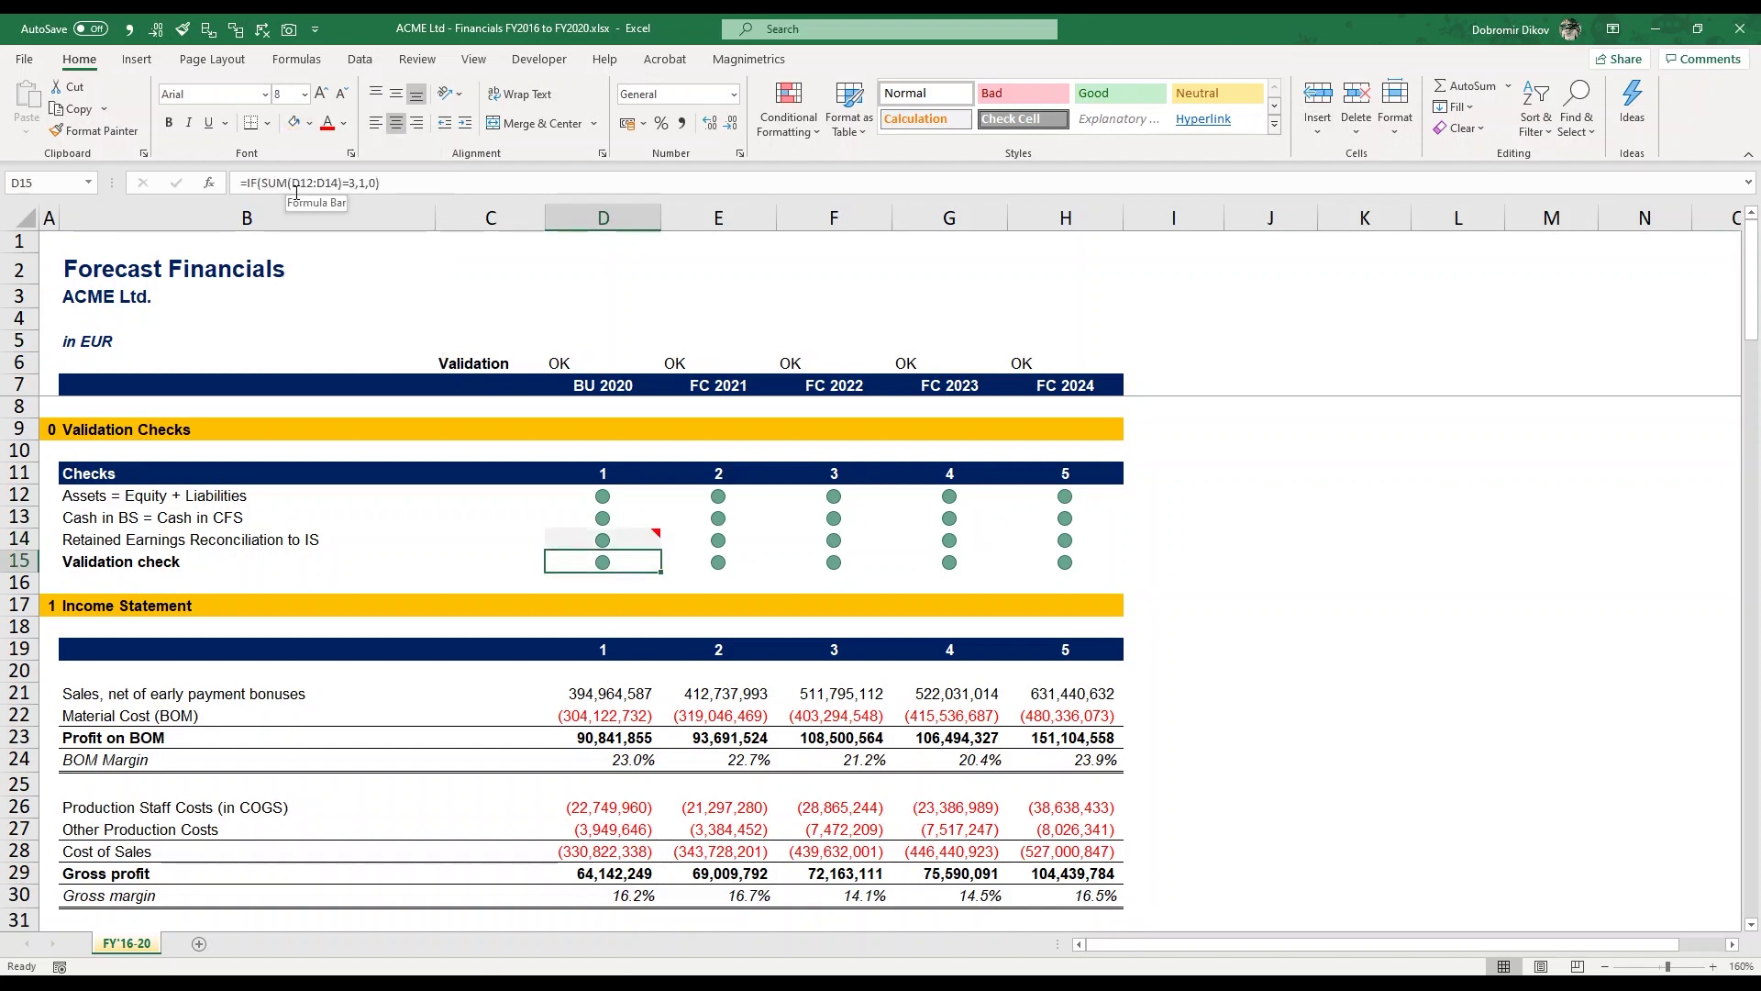
Step: Review the row 12 and row 15 formulas, then select the Validation checks D15:H15
key("Up")
key("Up")
key("Up")
key("Right")
key("Right")
key("Left")
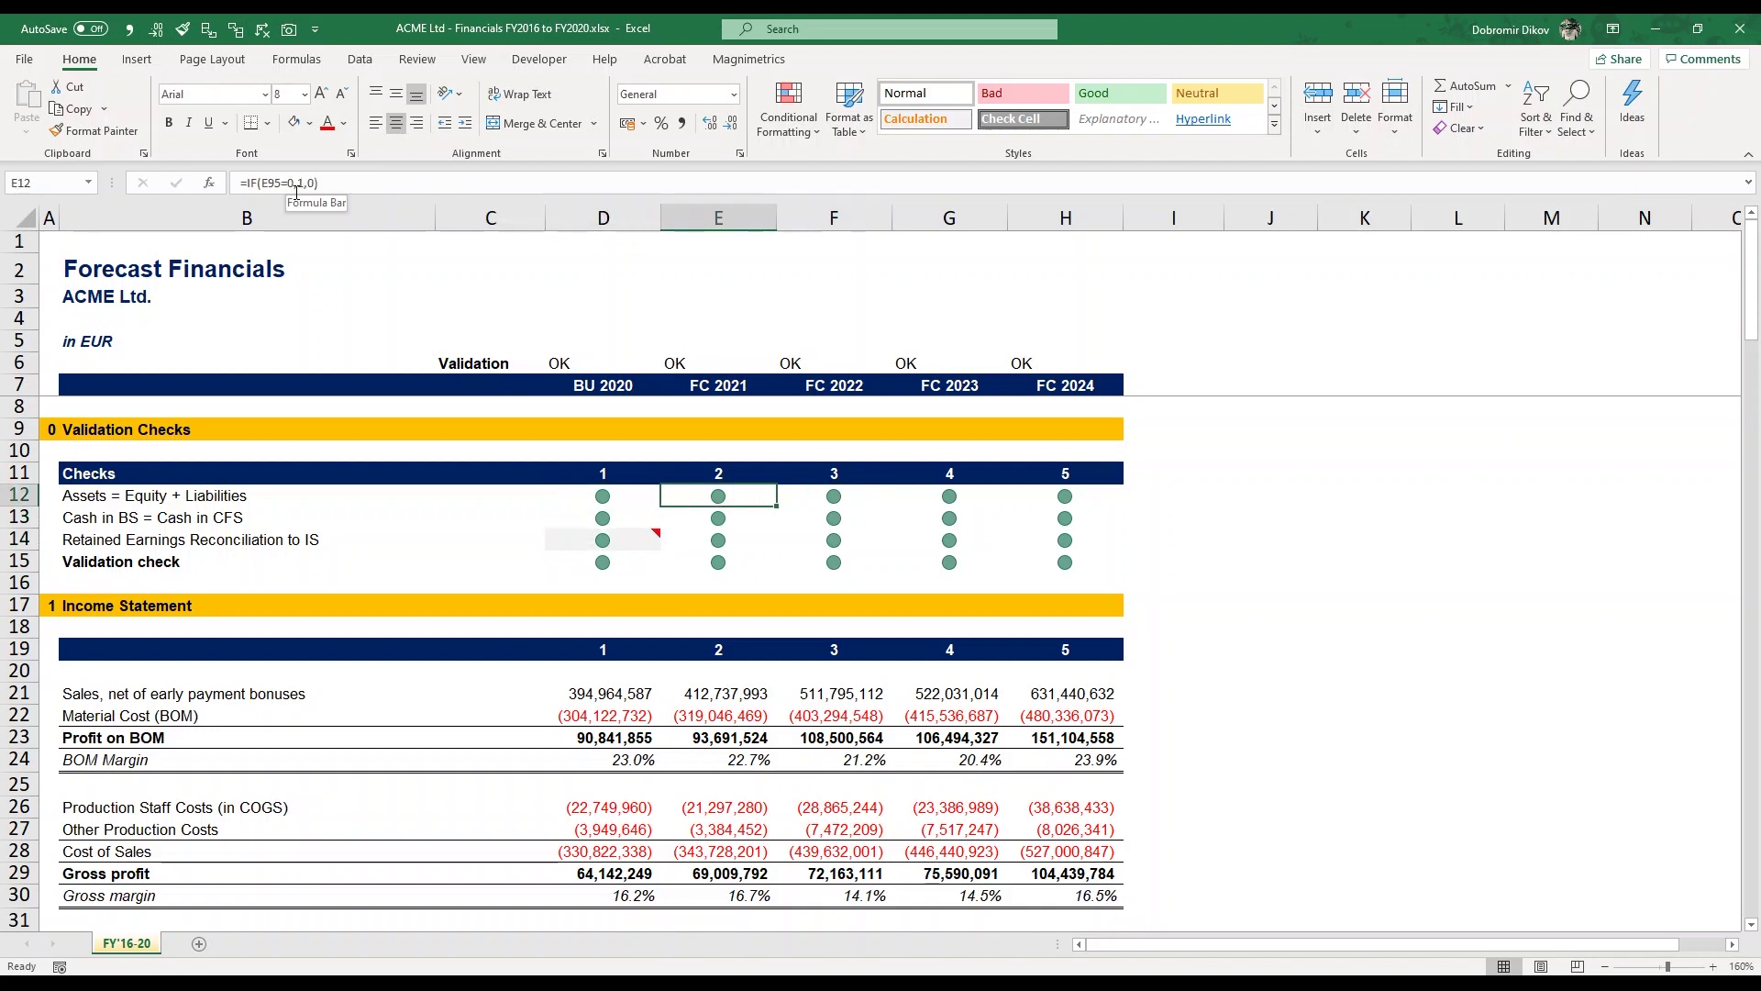
key("Down")
key("Down")
key("Down")
key("Left")
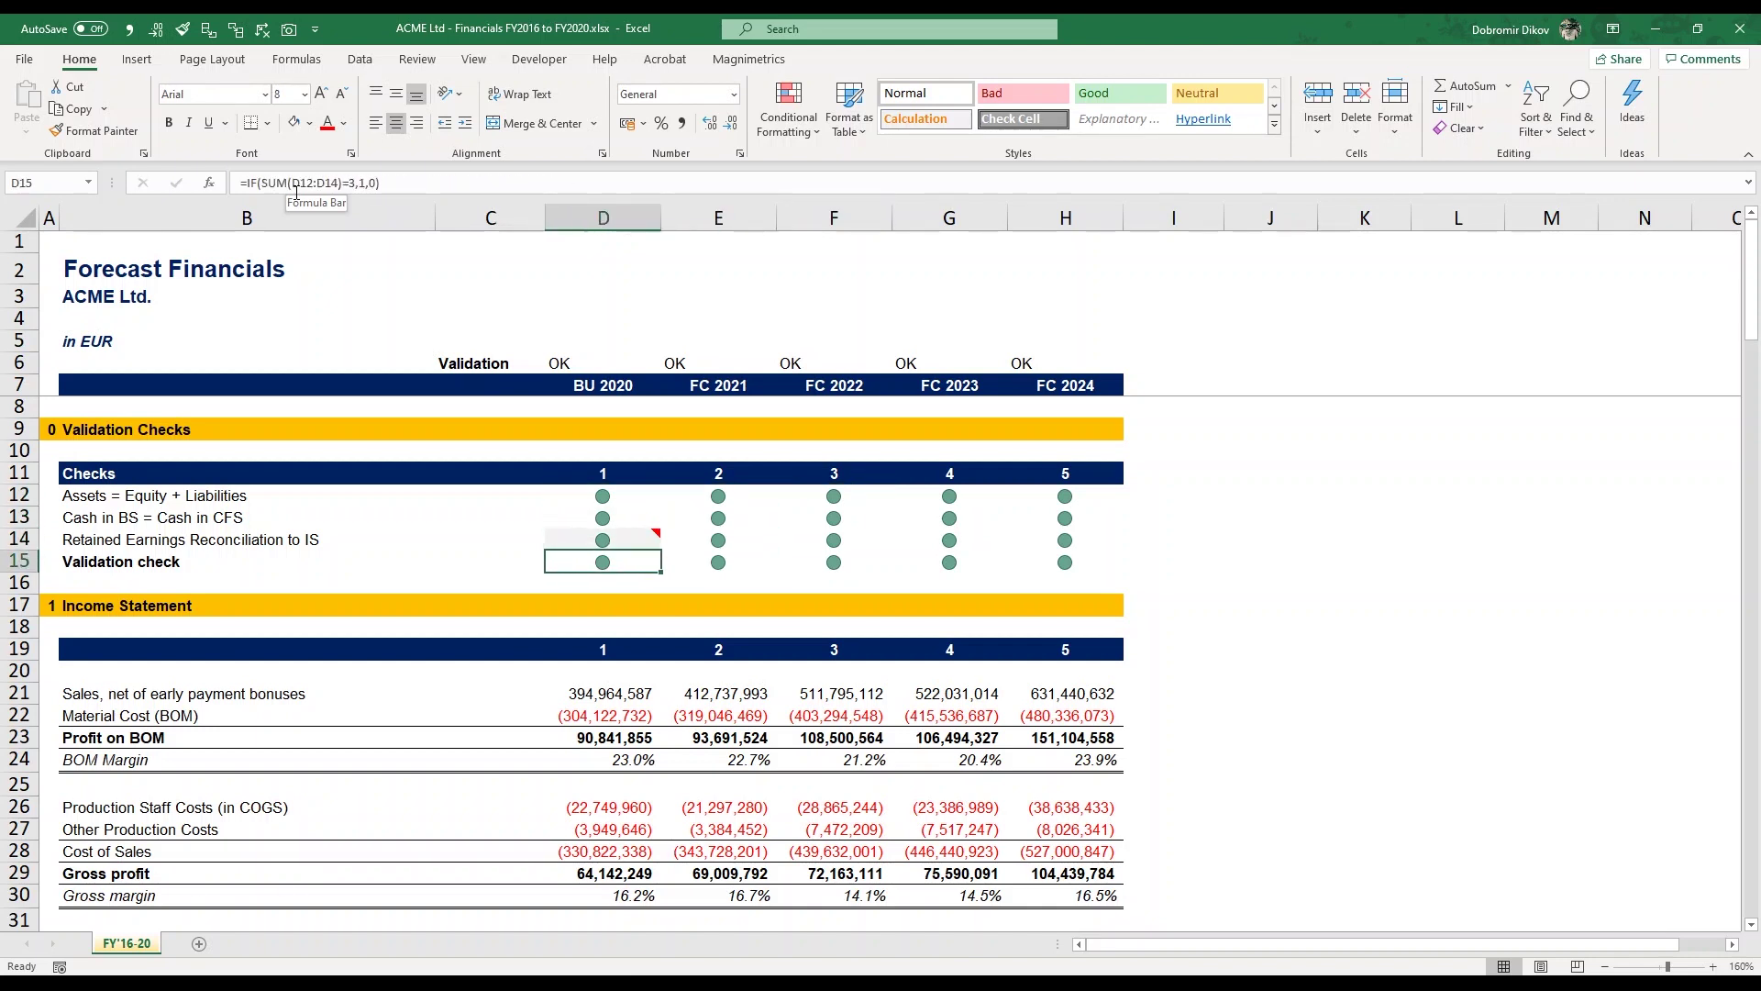
key("Right")
key("Right")
key("Right")
key("Right")
key("Right")
key("Left")
key("Left")
key("Left")
key("Left")
key("Left")
key("Left")
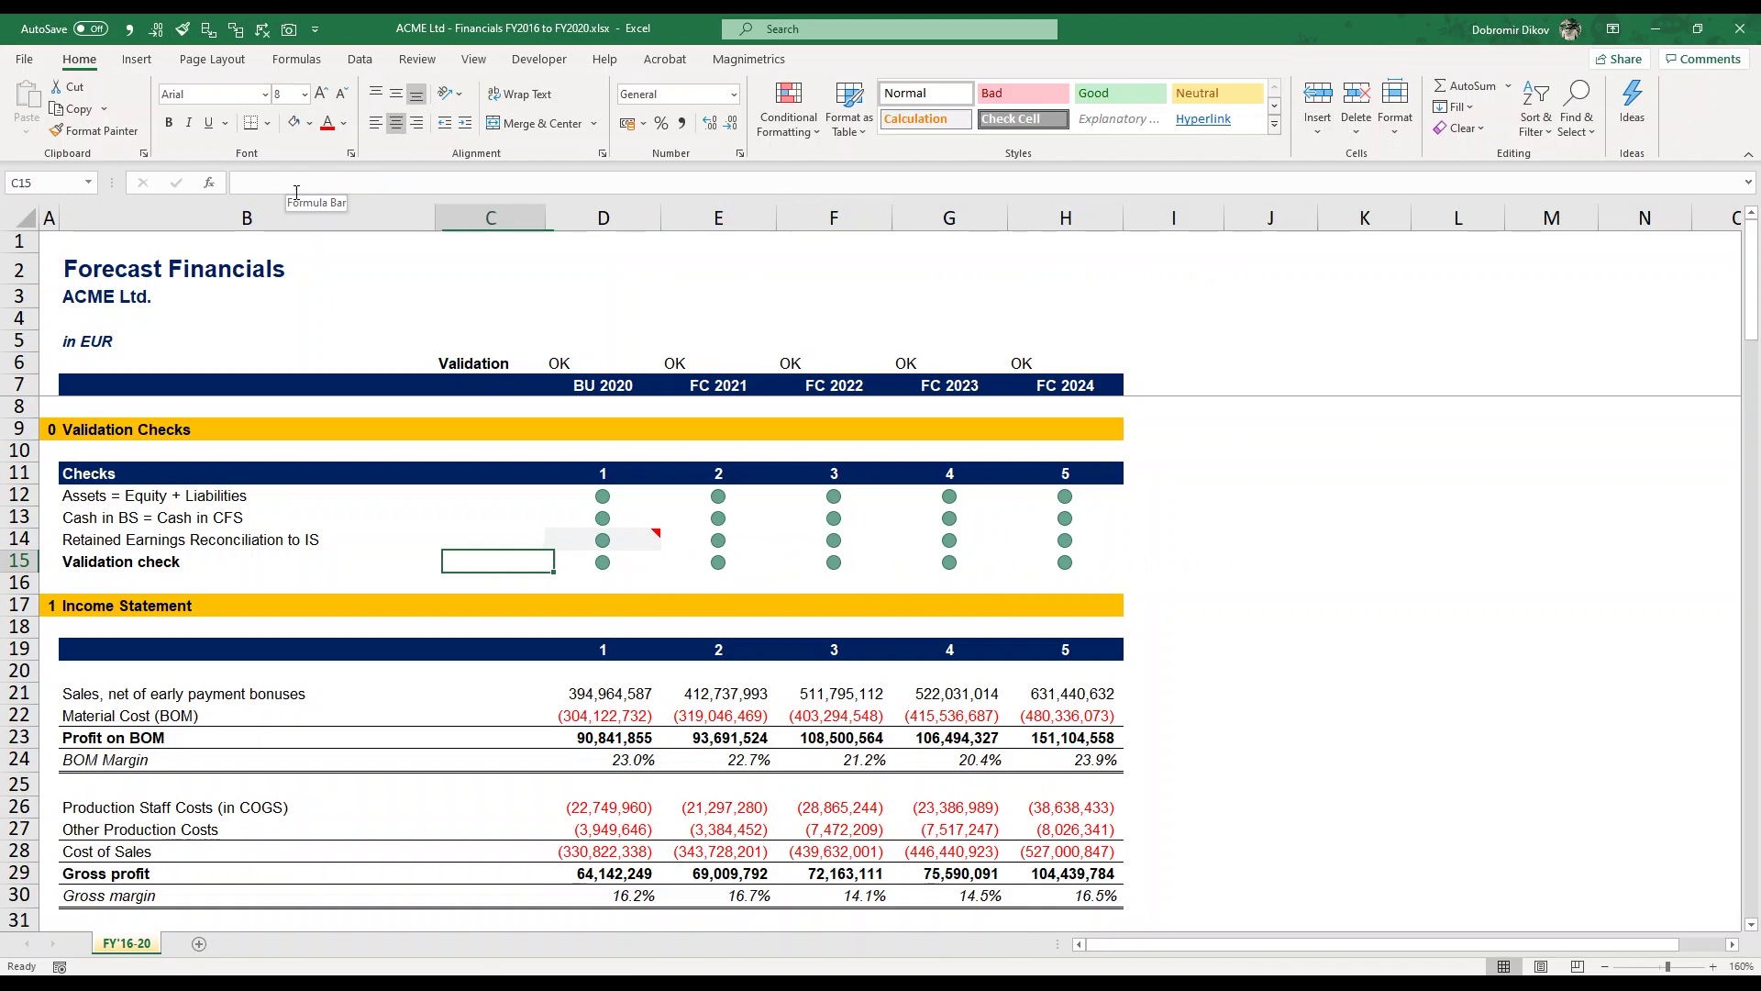
key("Right")
key("Right")
key("Left")
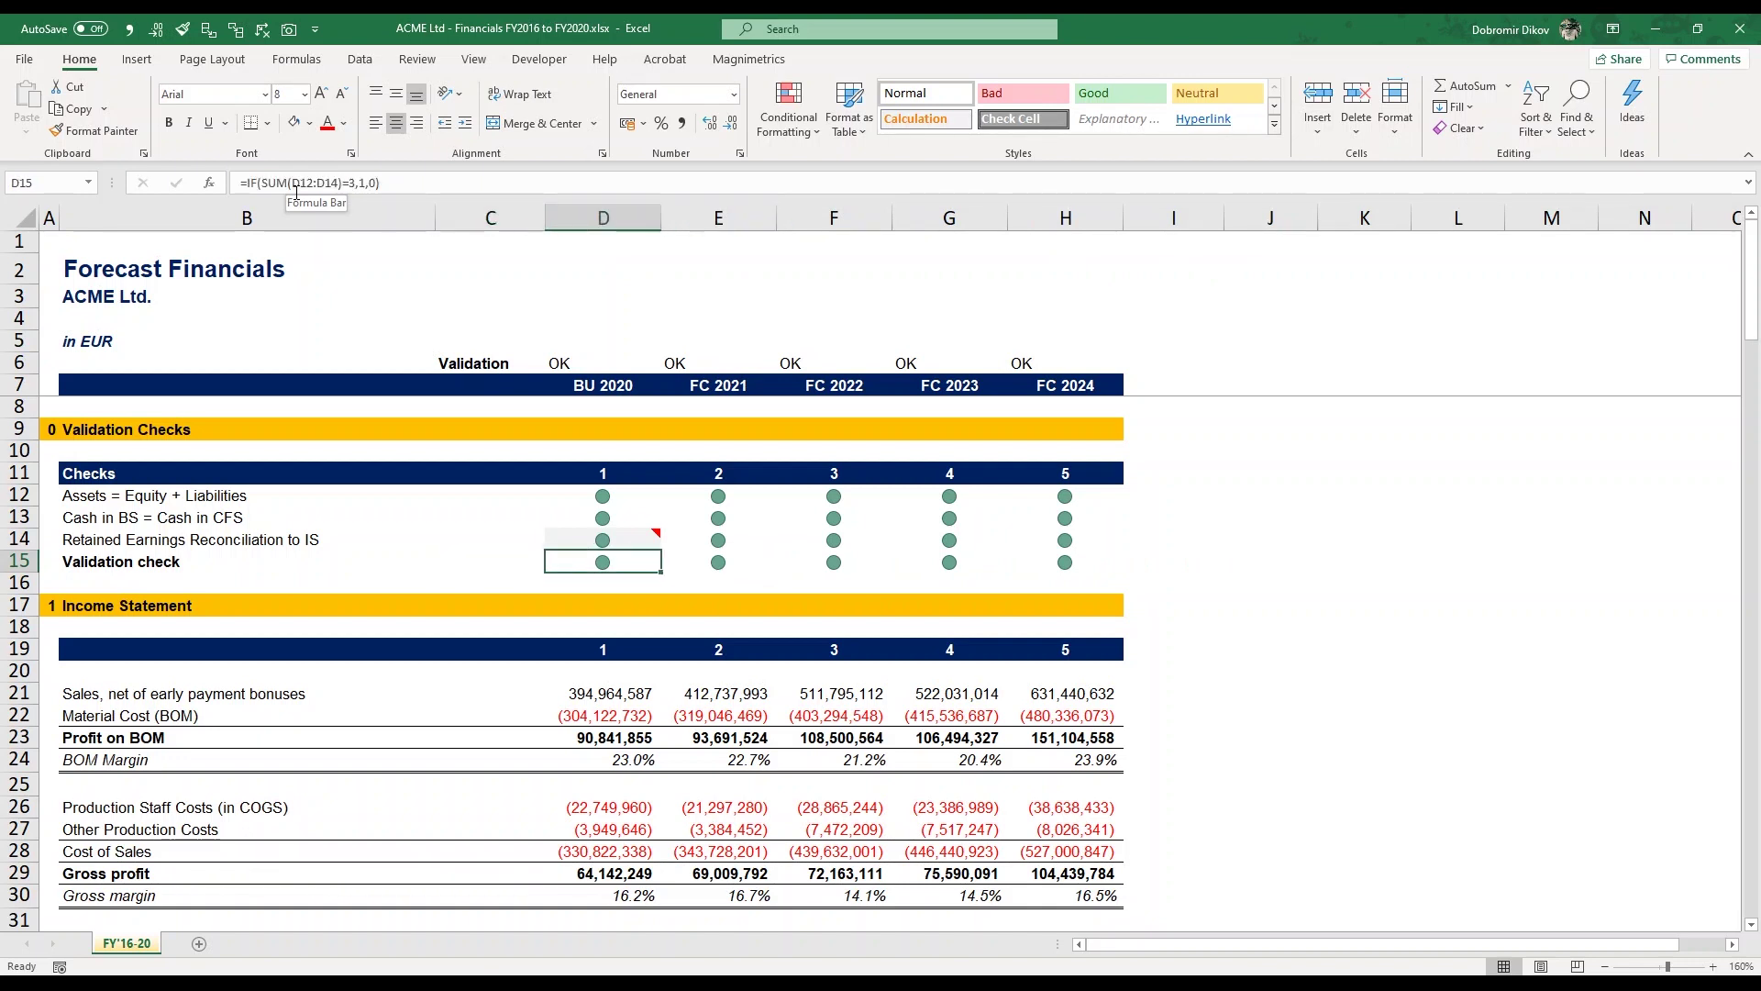
key("shift+Right")
key("shift+Right")
key("shift+Right")
key("shift+Right")
Step: Change row 15's icon rule to a Green Check Symbol and a Red Cross Symbol, and apply
left_click(789, 108)
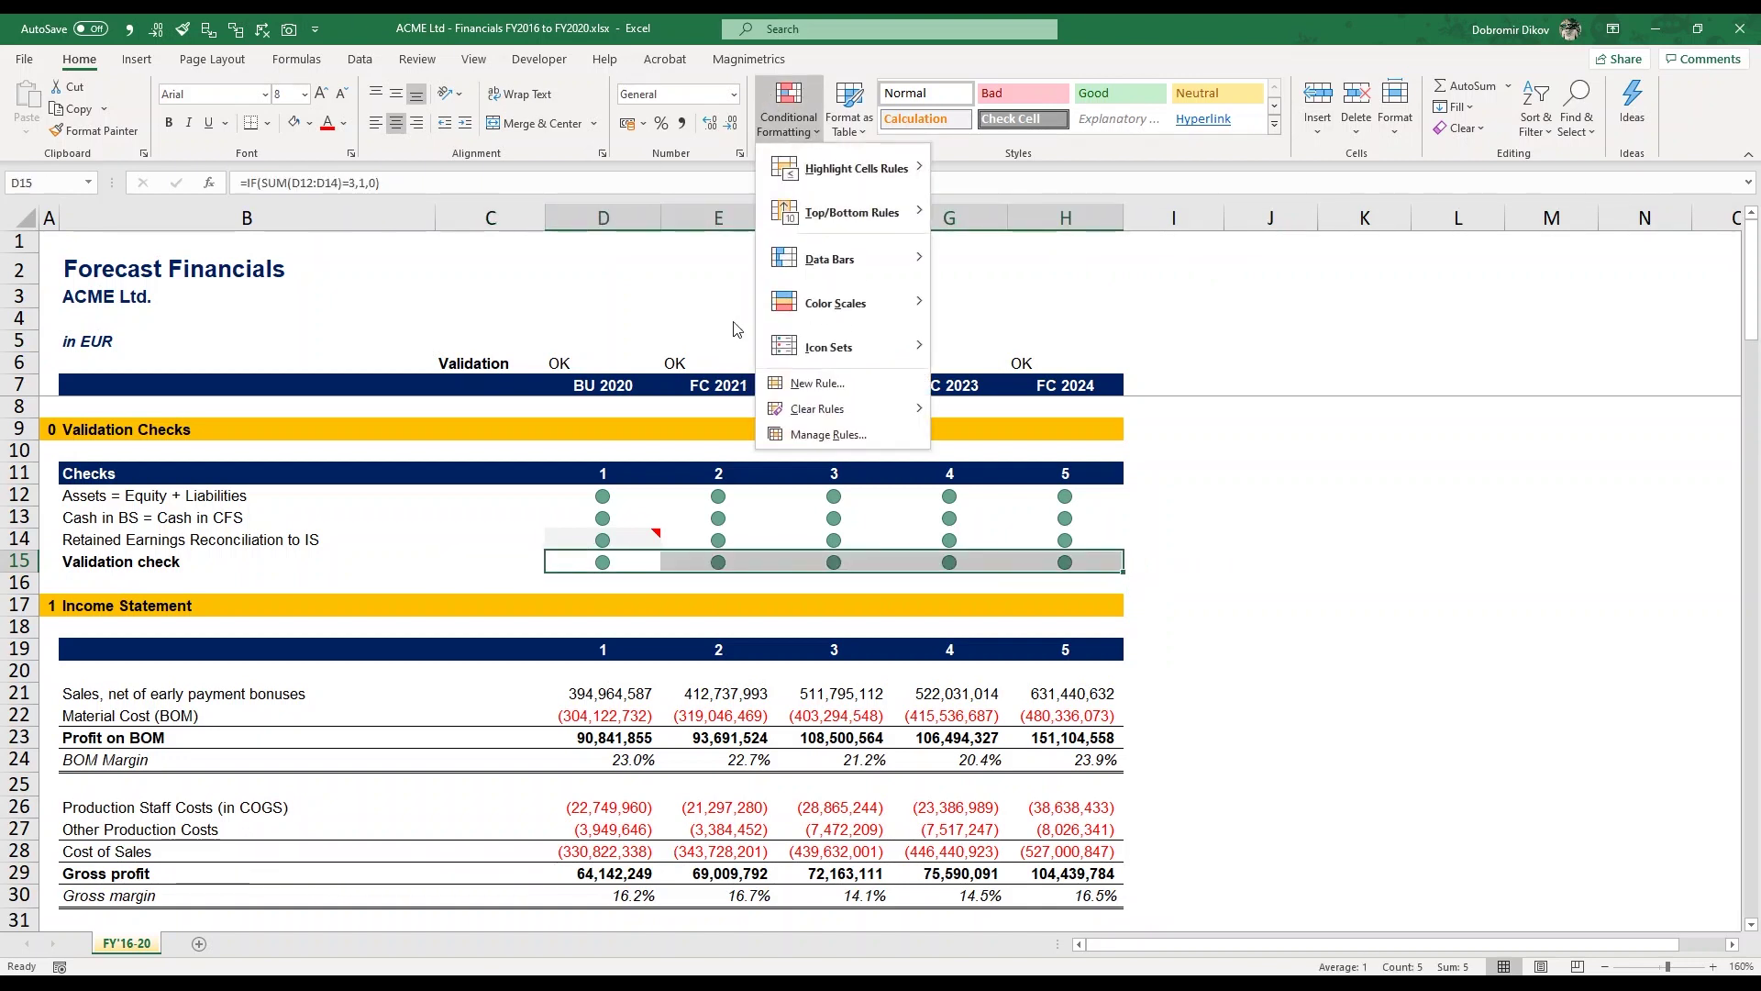
left_click(828, 435)
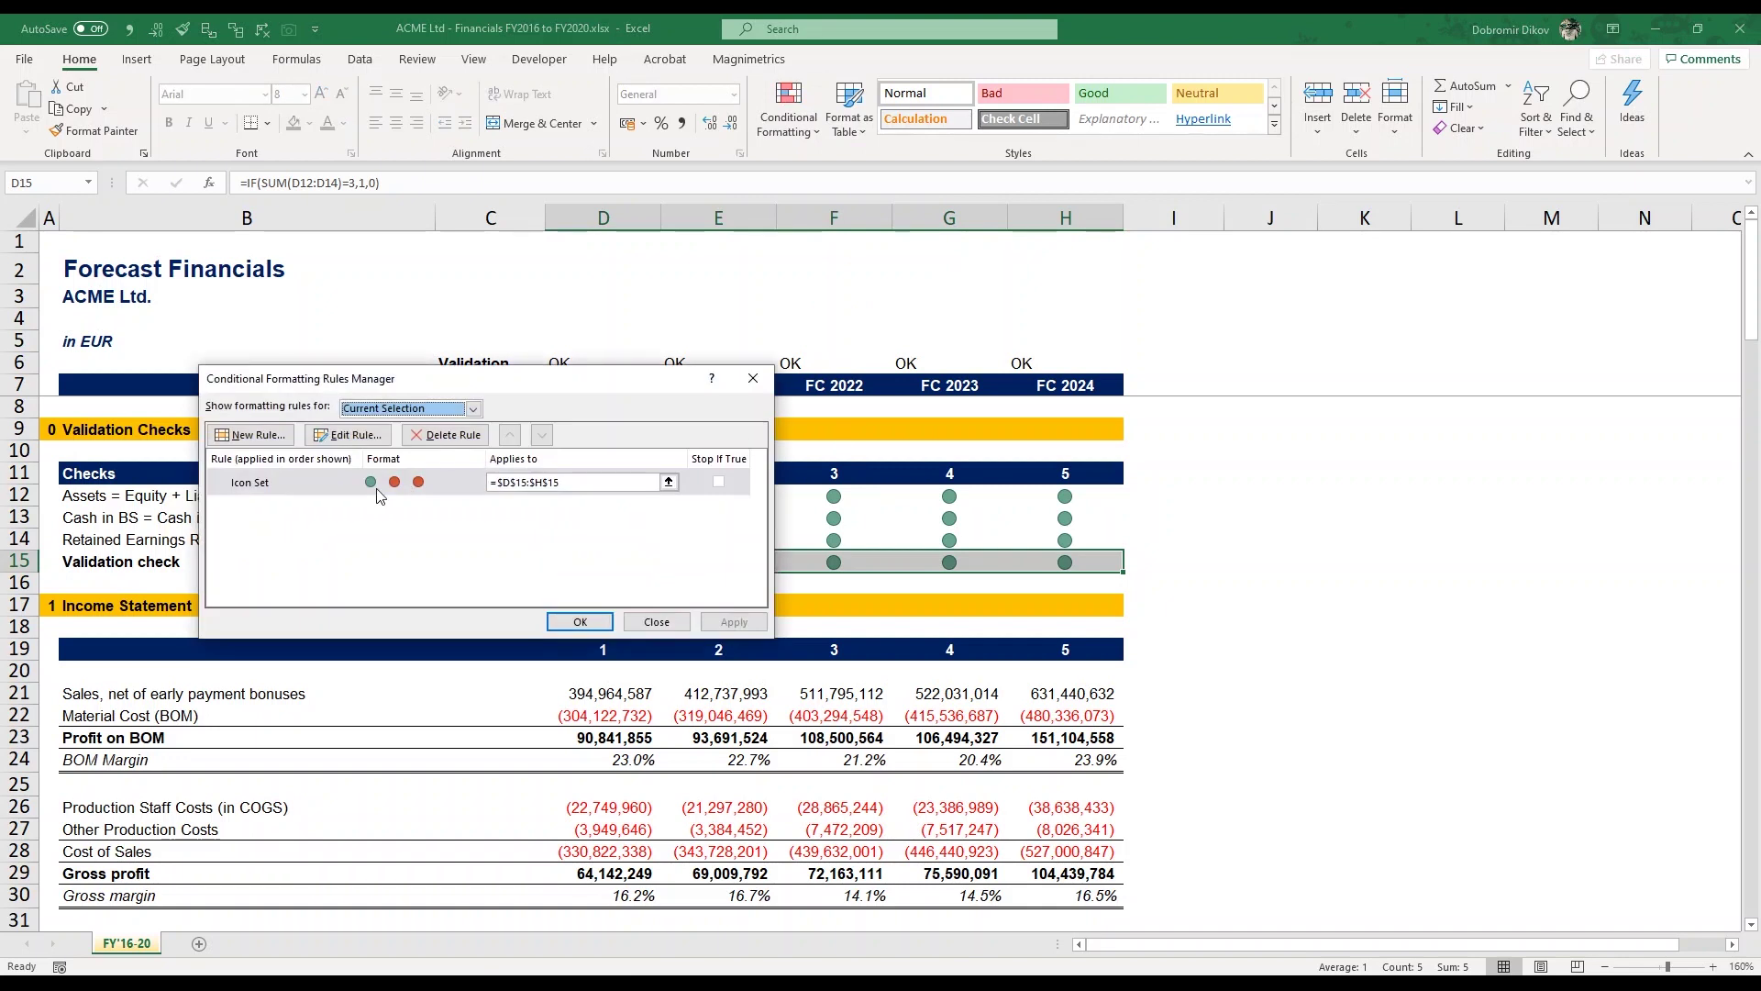
left_click(302, 482)
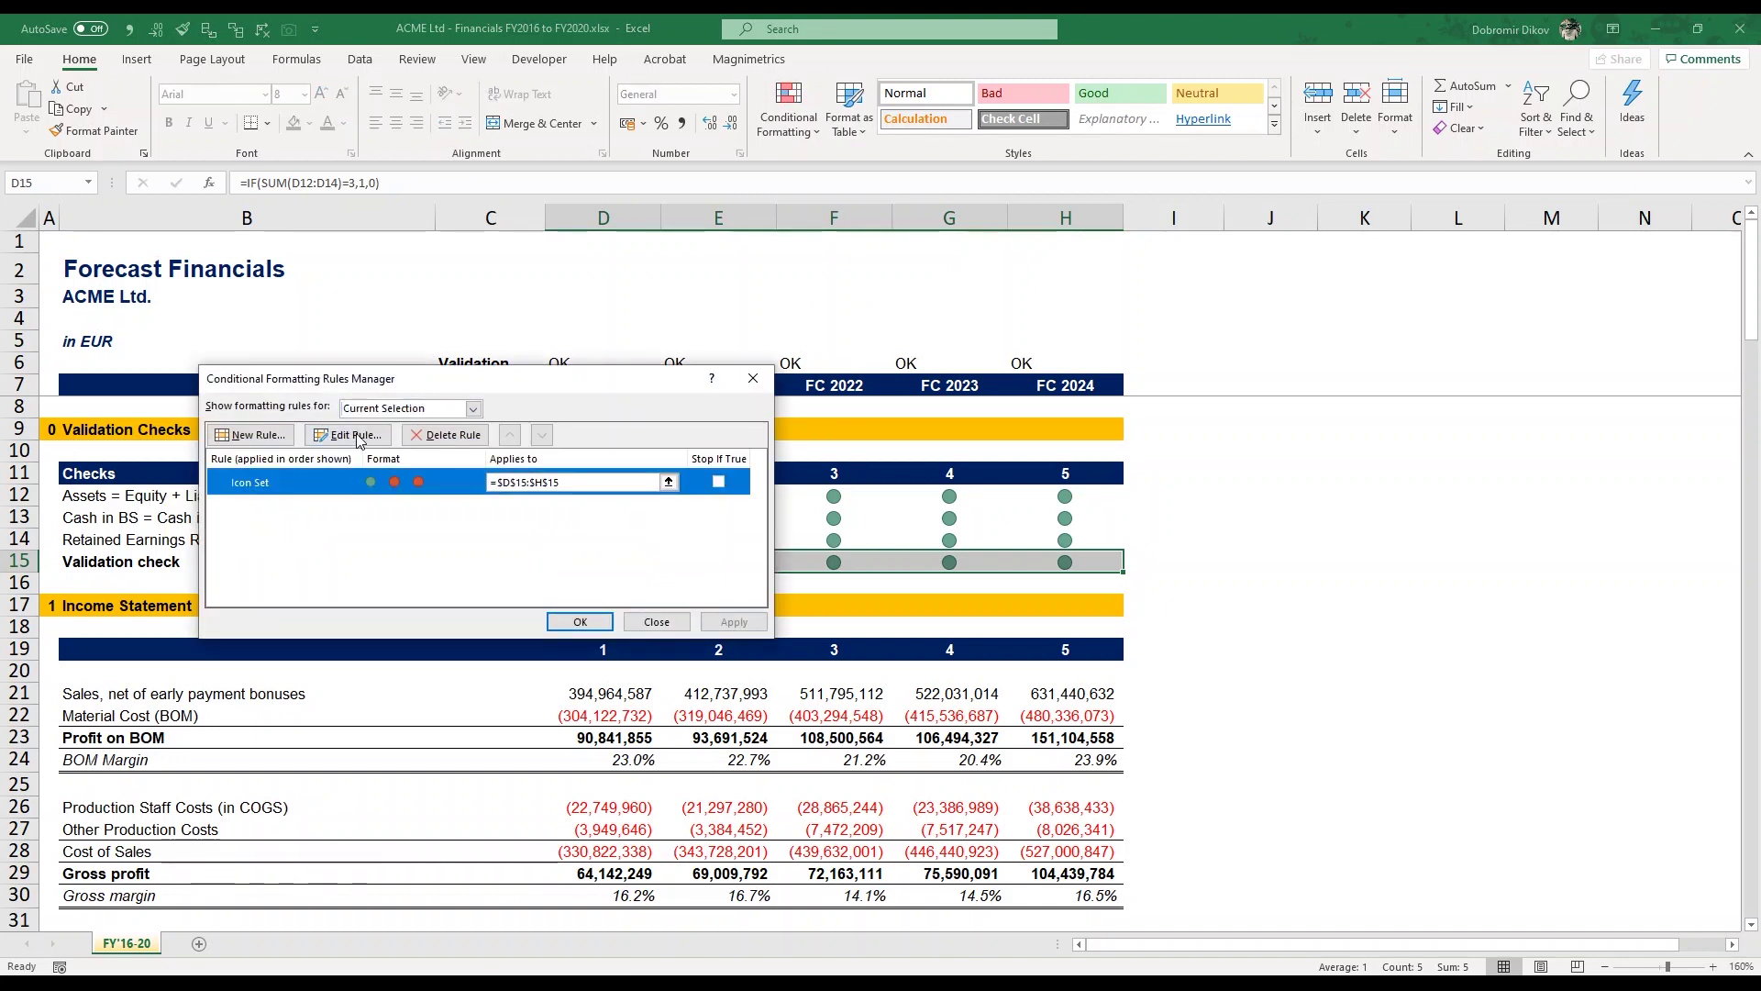
left_click(358, 437)
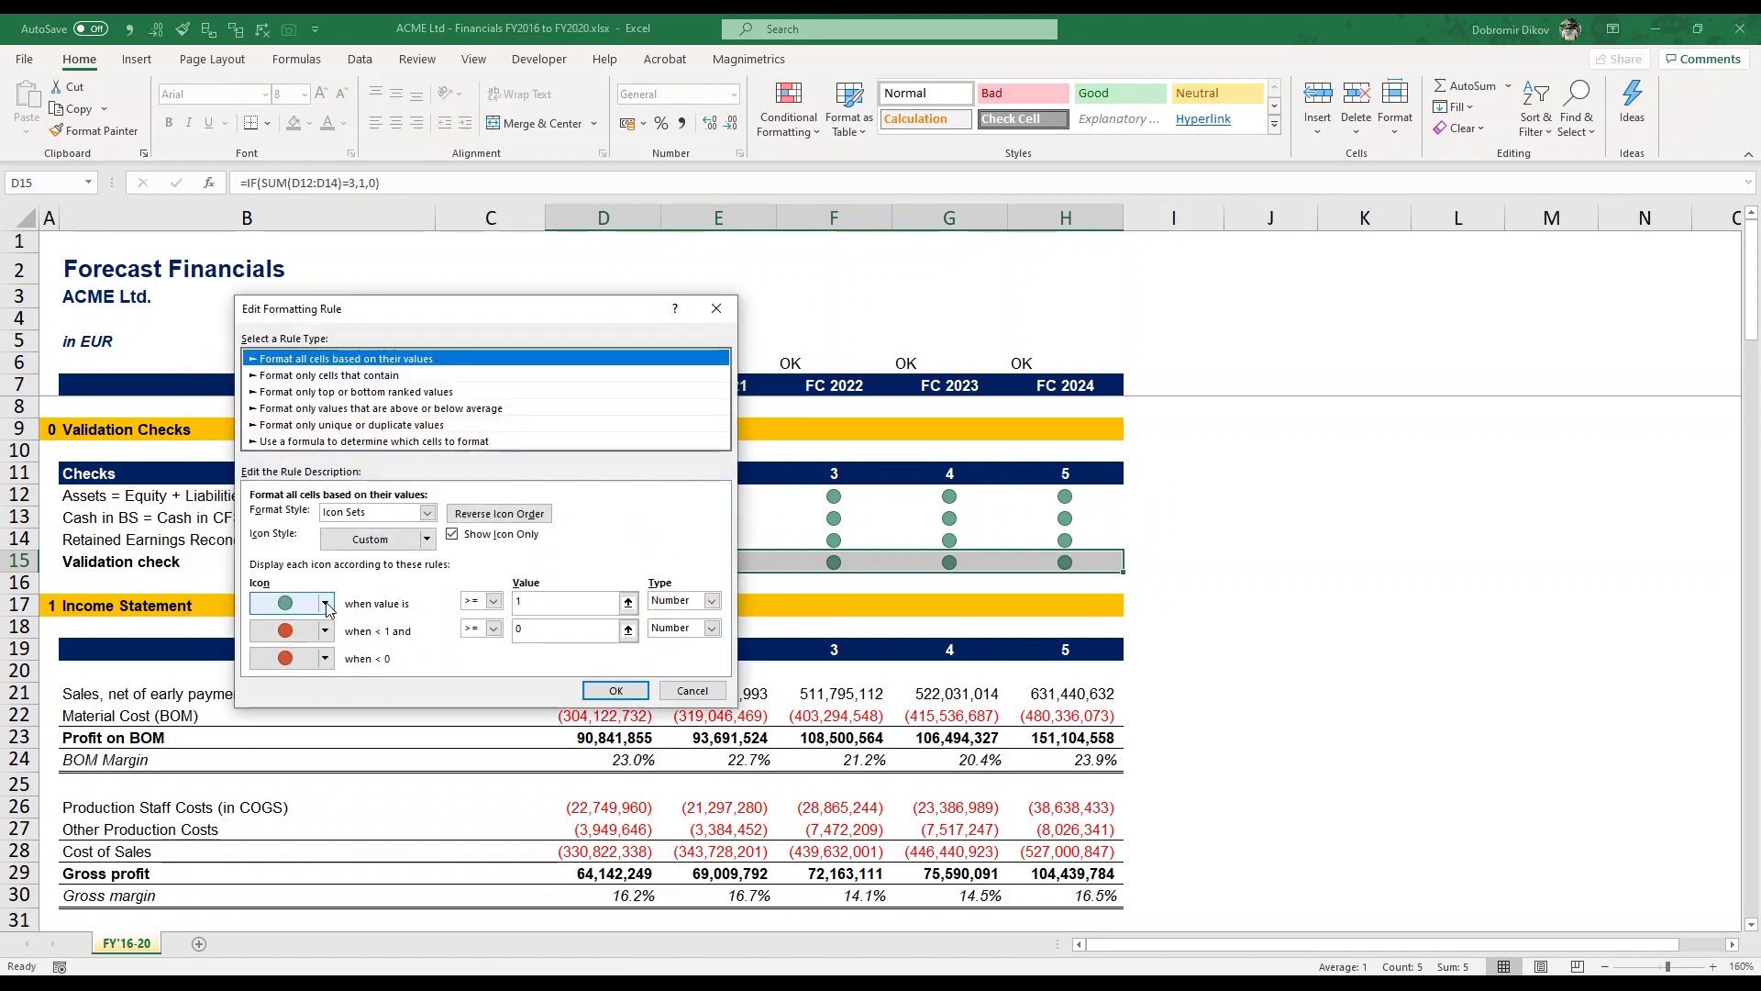
left_click(326, 604)
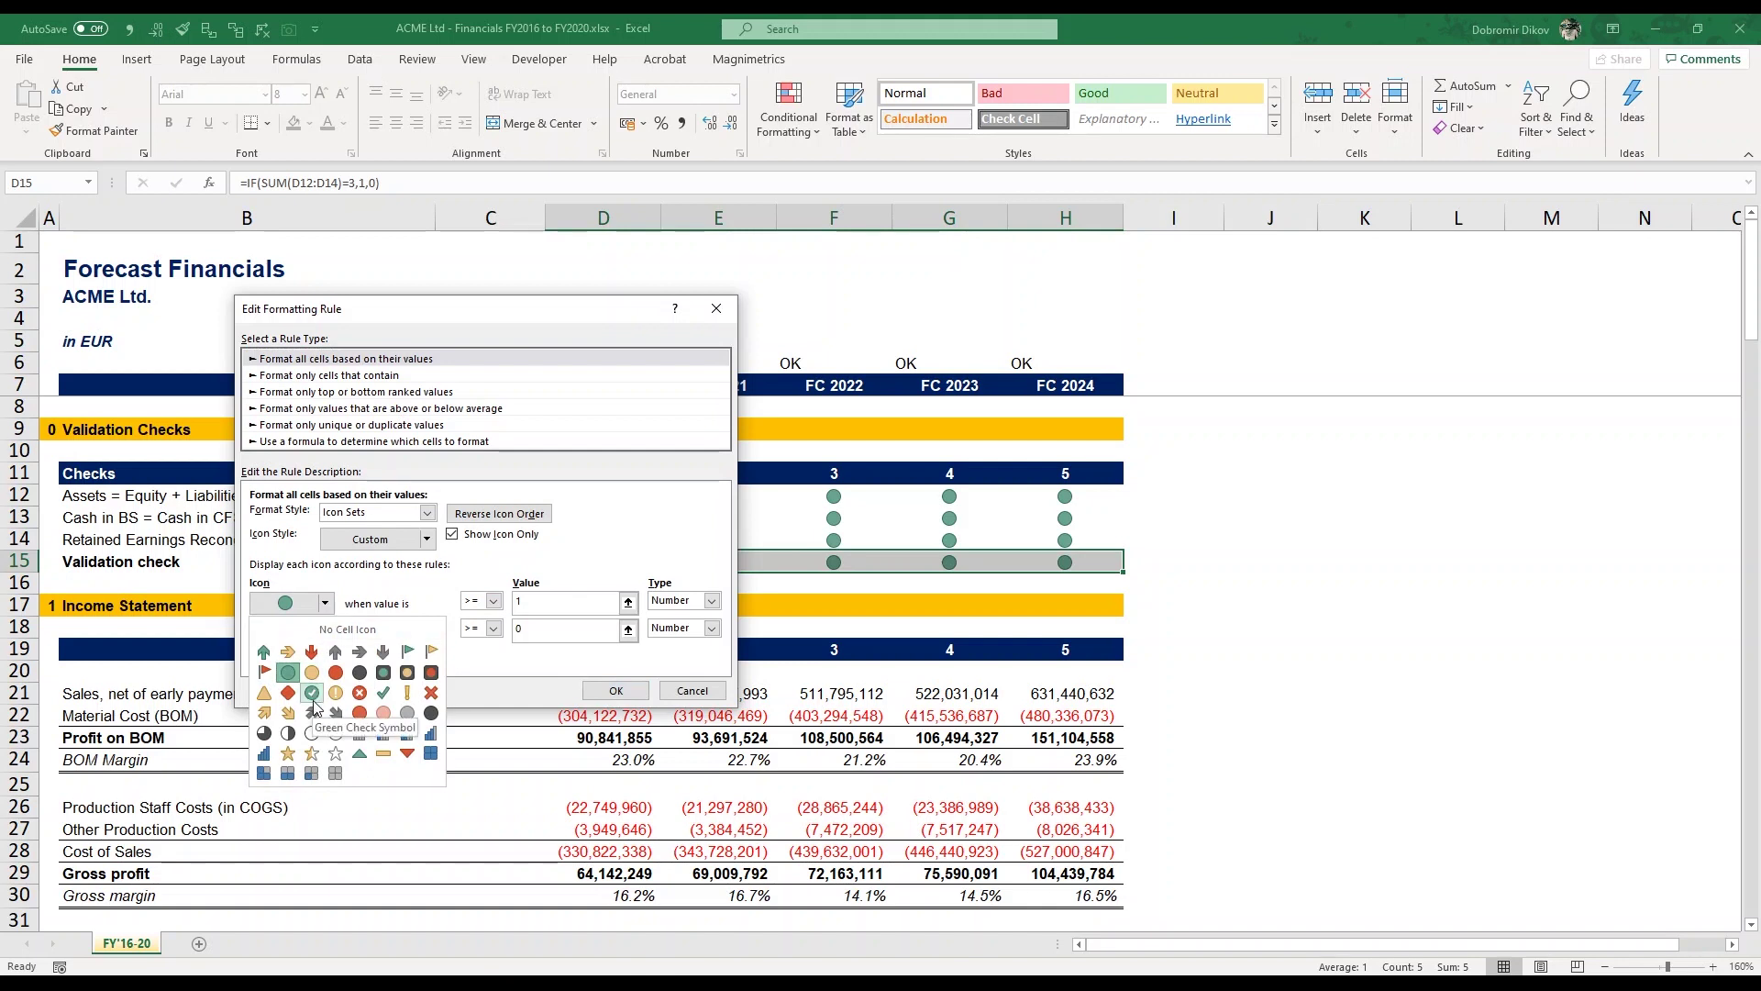
left_click(312, 697)
left_click(324, 631)
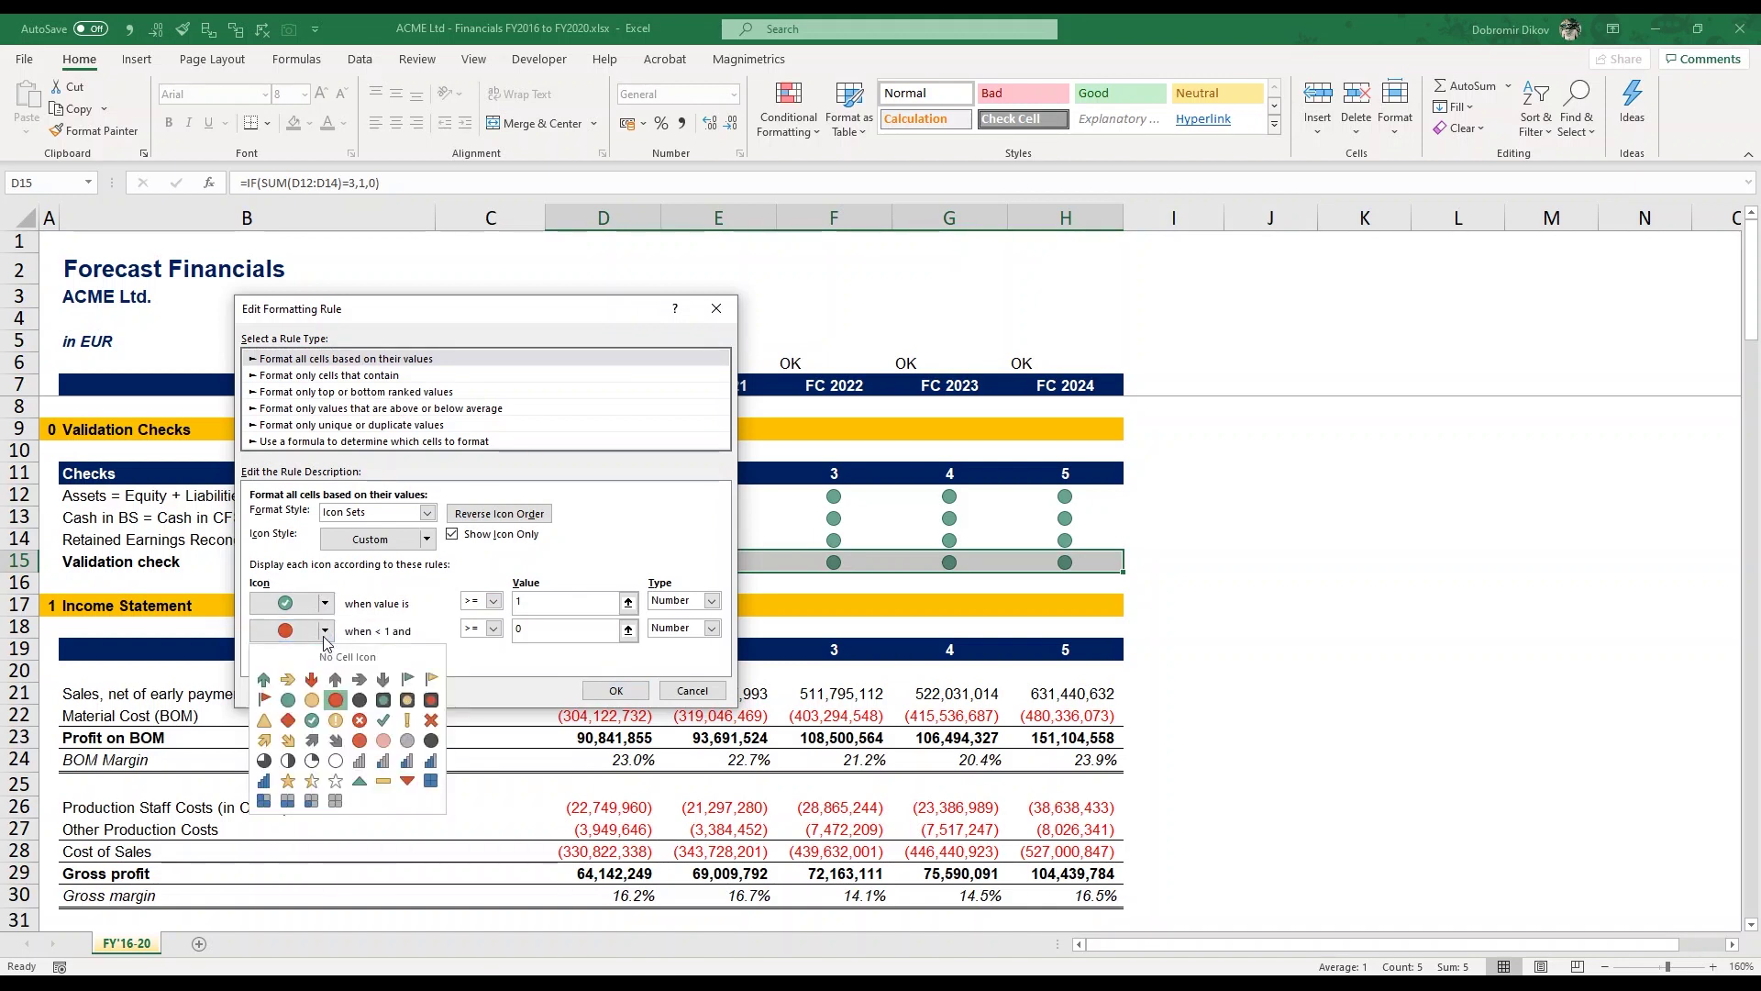
left_click(359, 721)
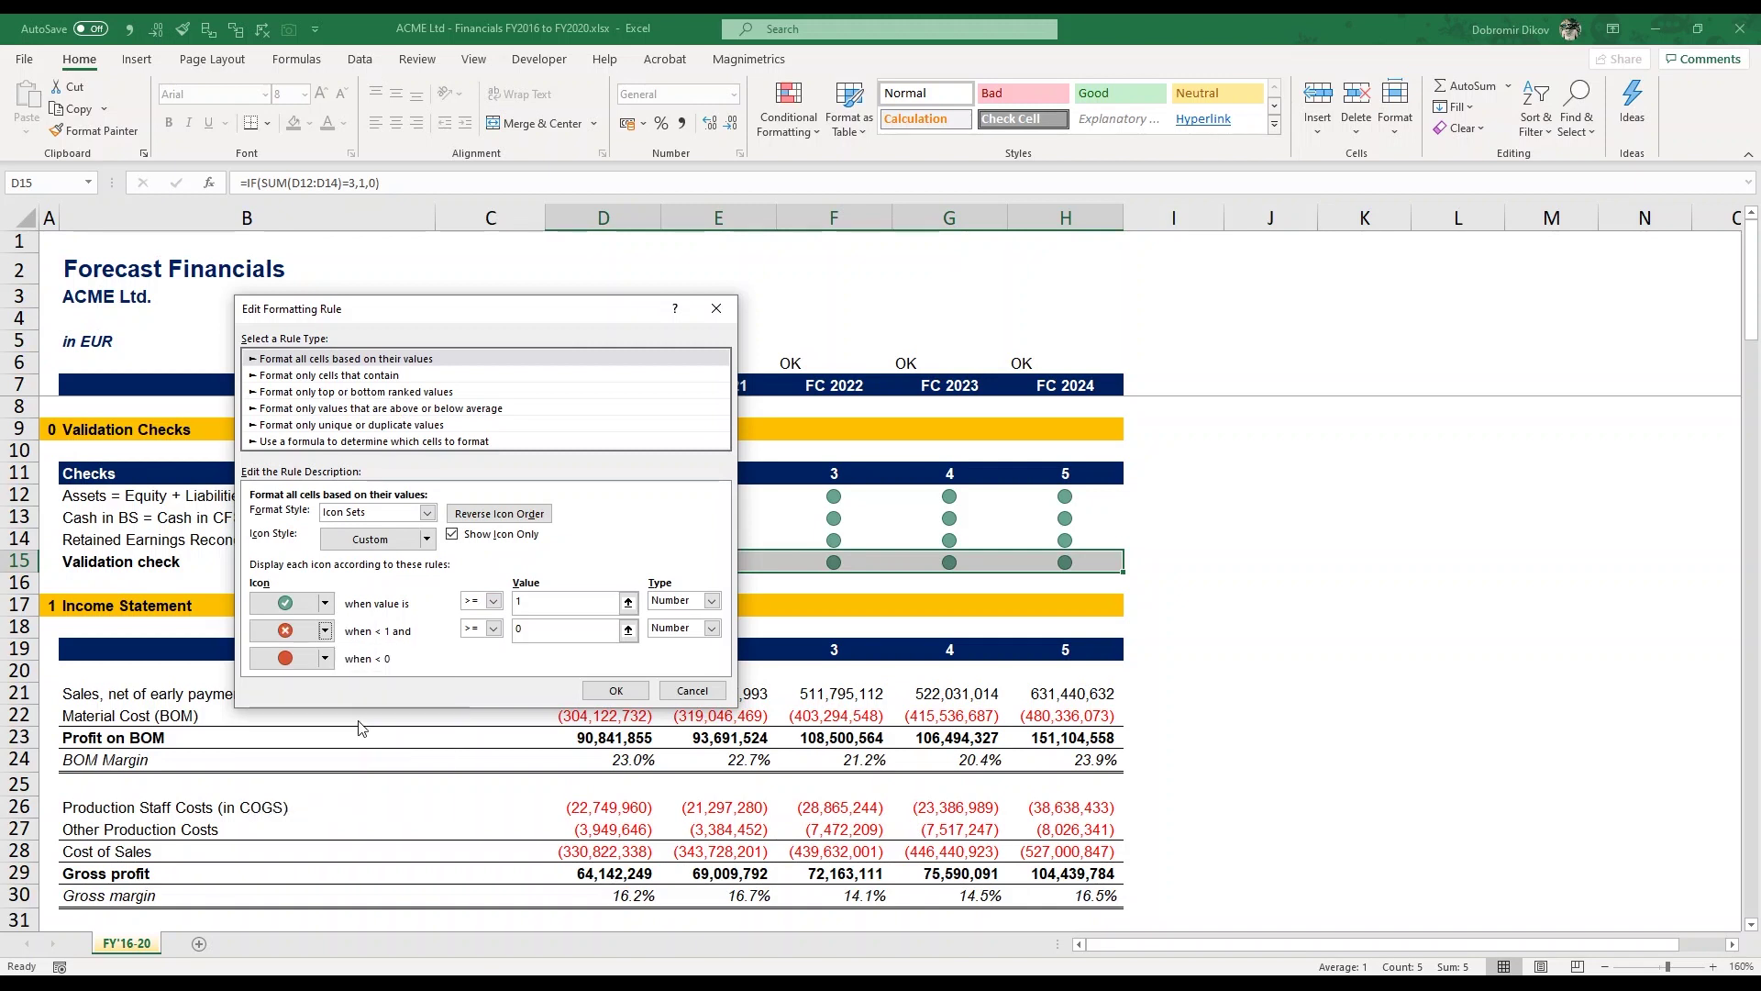
left_click(589, 691)
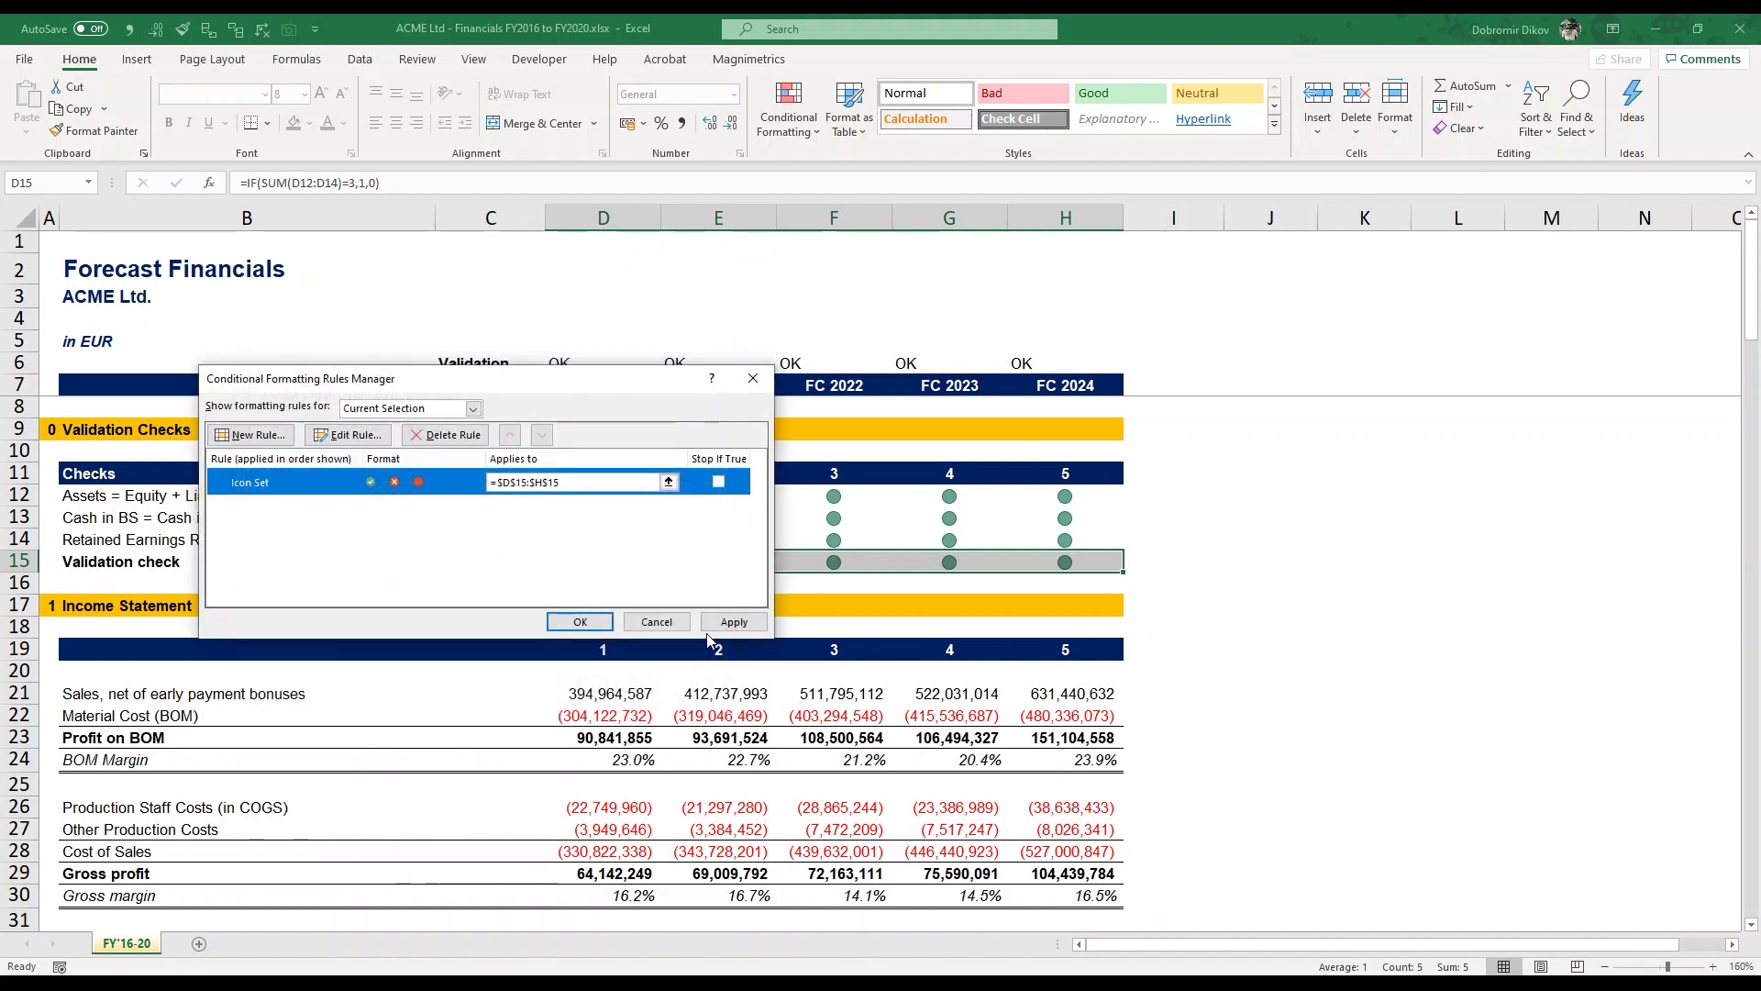
left_click(734, 624)
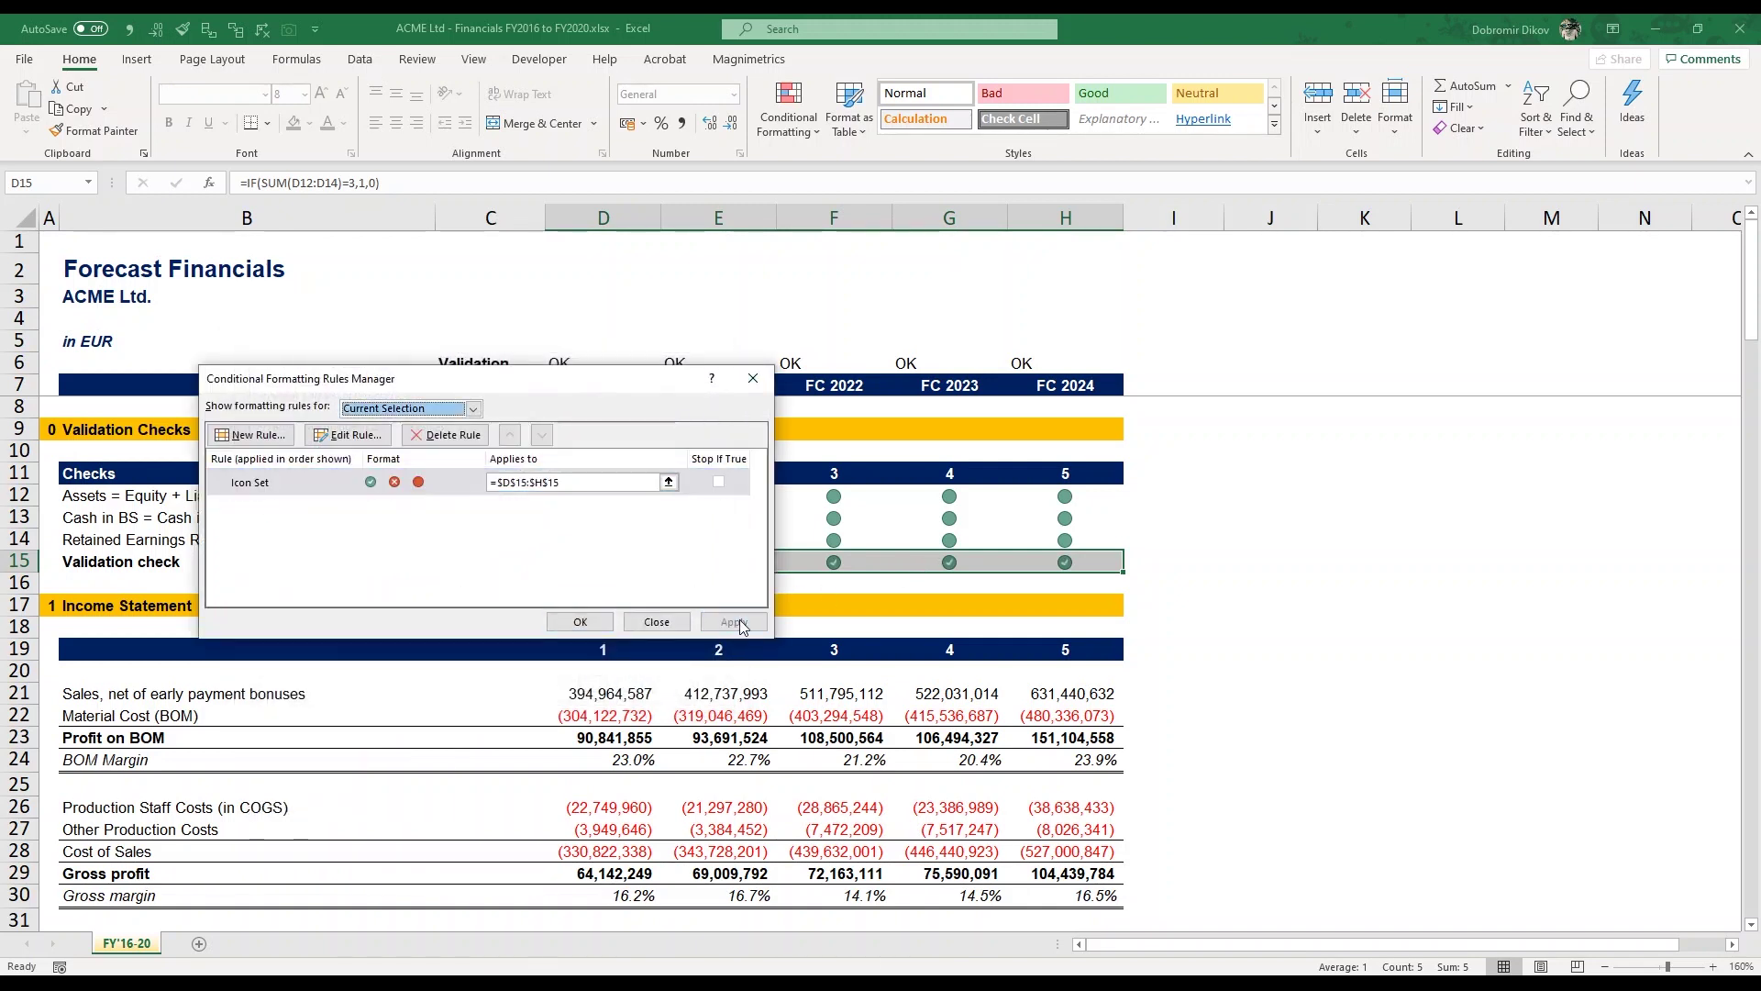
left_click(580, 622)
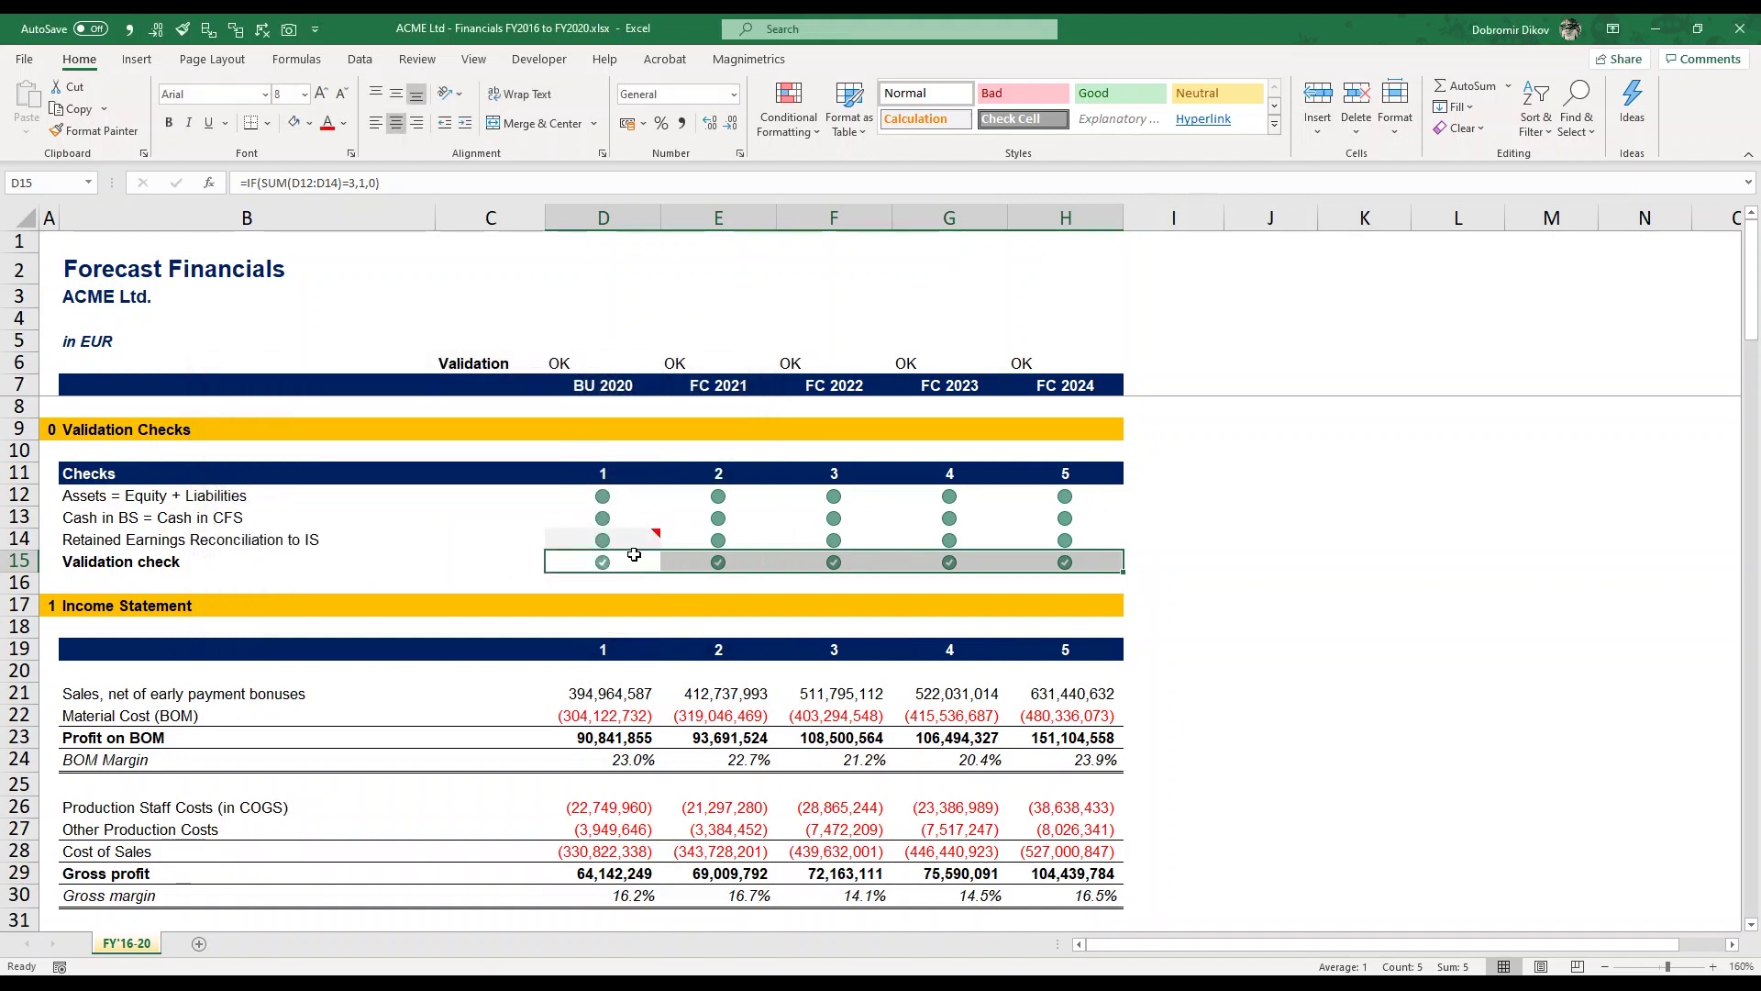
Step: Paint row 15's check-mark formatting onto D6, undoing the unwanted grey fill
key("alt+h")
key("f")
key("p")
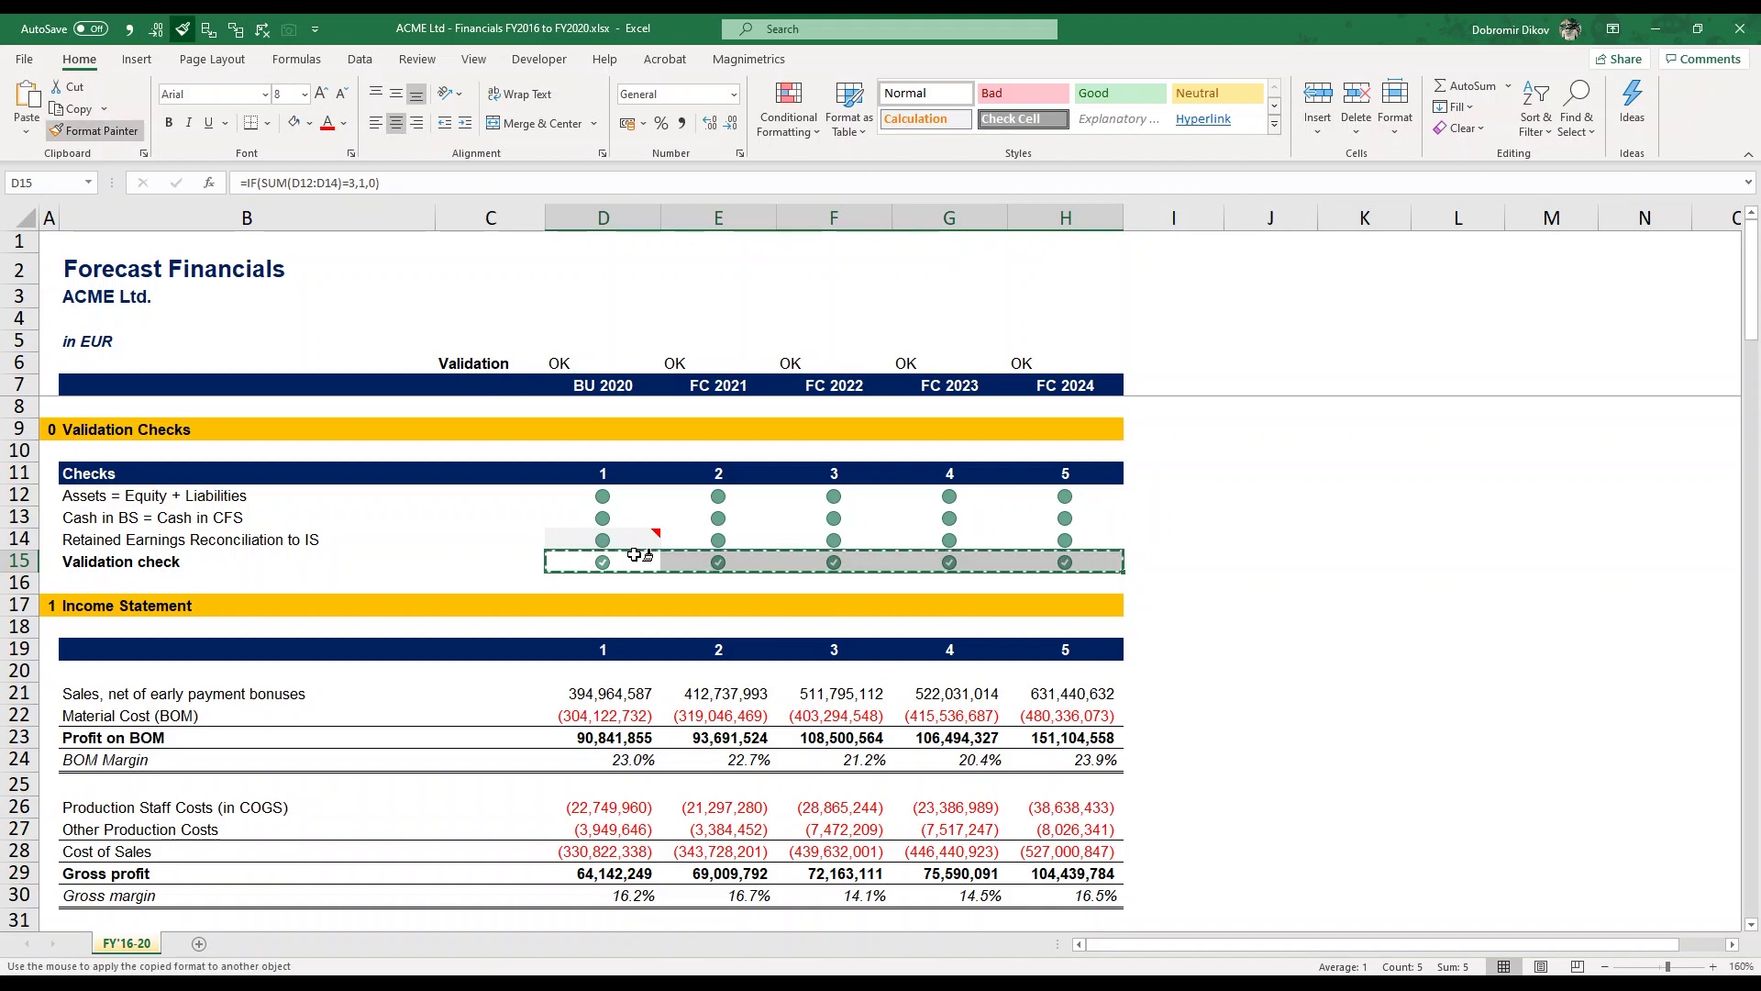
left_click(595, 365)
key("ctrl+z")
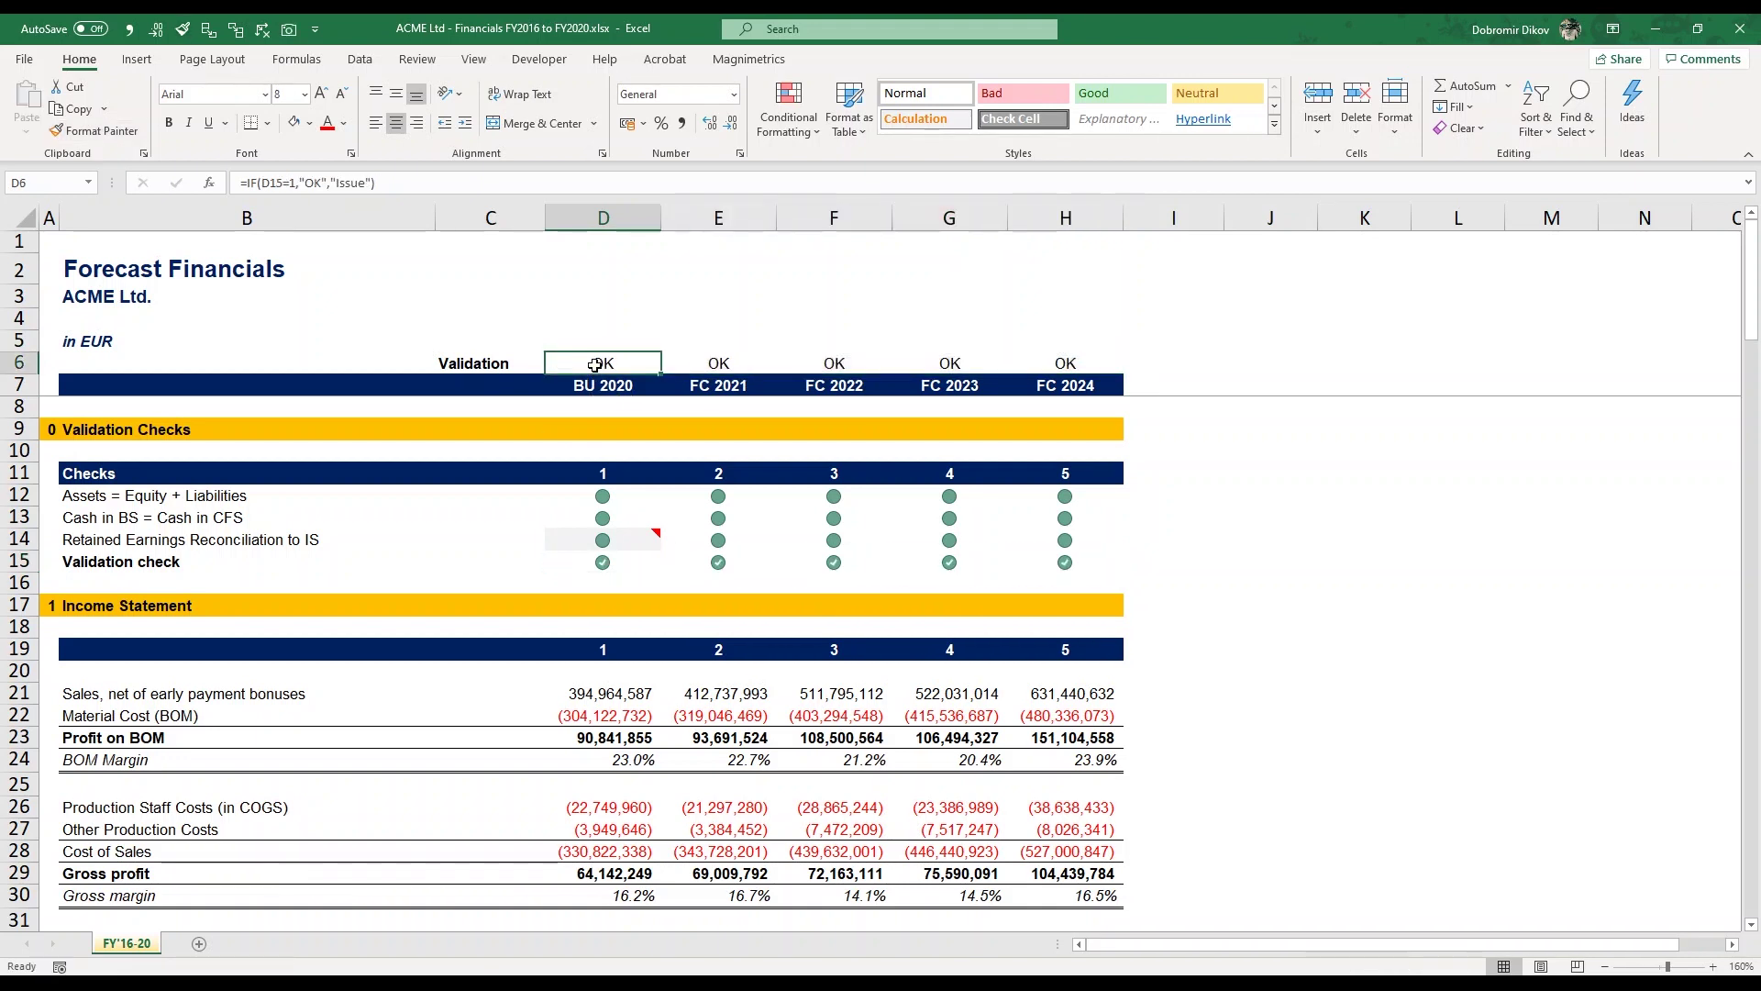
double_click(598, 365)
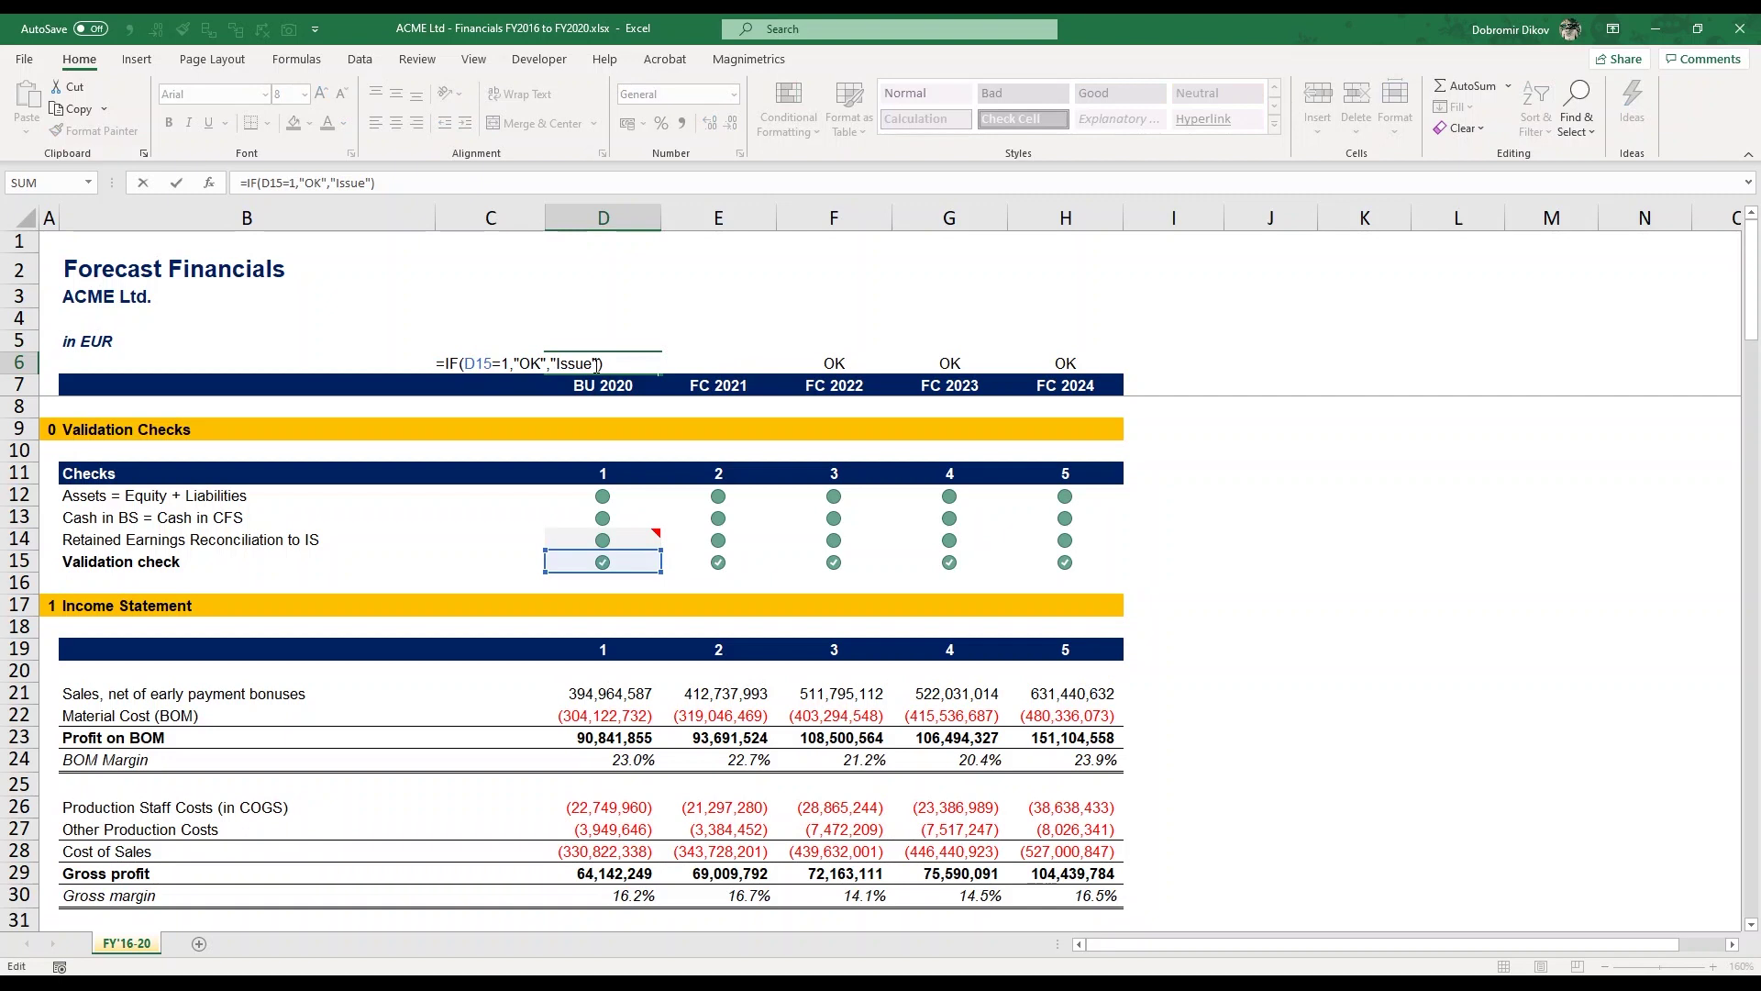
key("Escape")
Step: Replace D6 with =D15 and copy it across D6:H6
type("=")
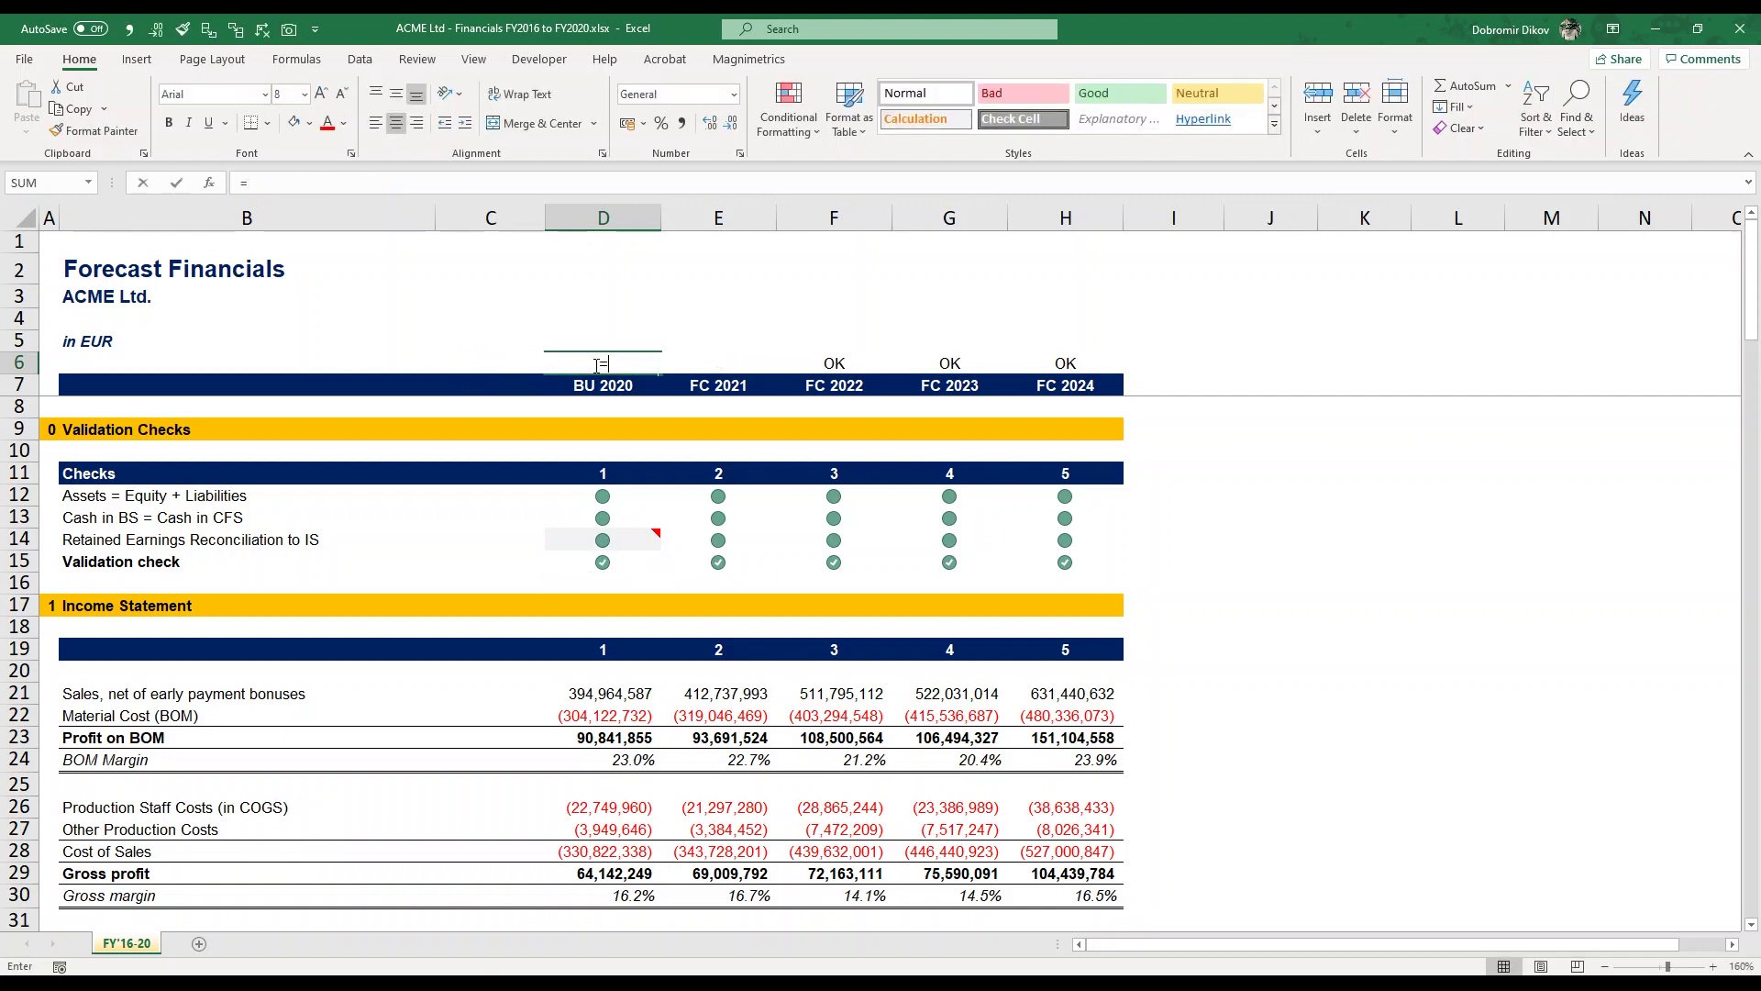
key("Down")
key("Down")
key("Down")
key("Down")
key("Down")
key("Down")
key("Down")
key("Down")
key("Down")
key("Return")
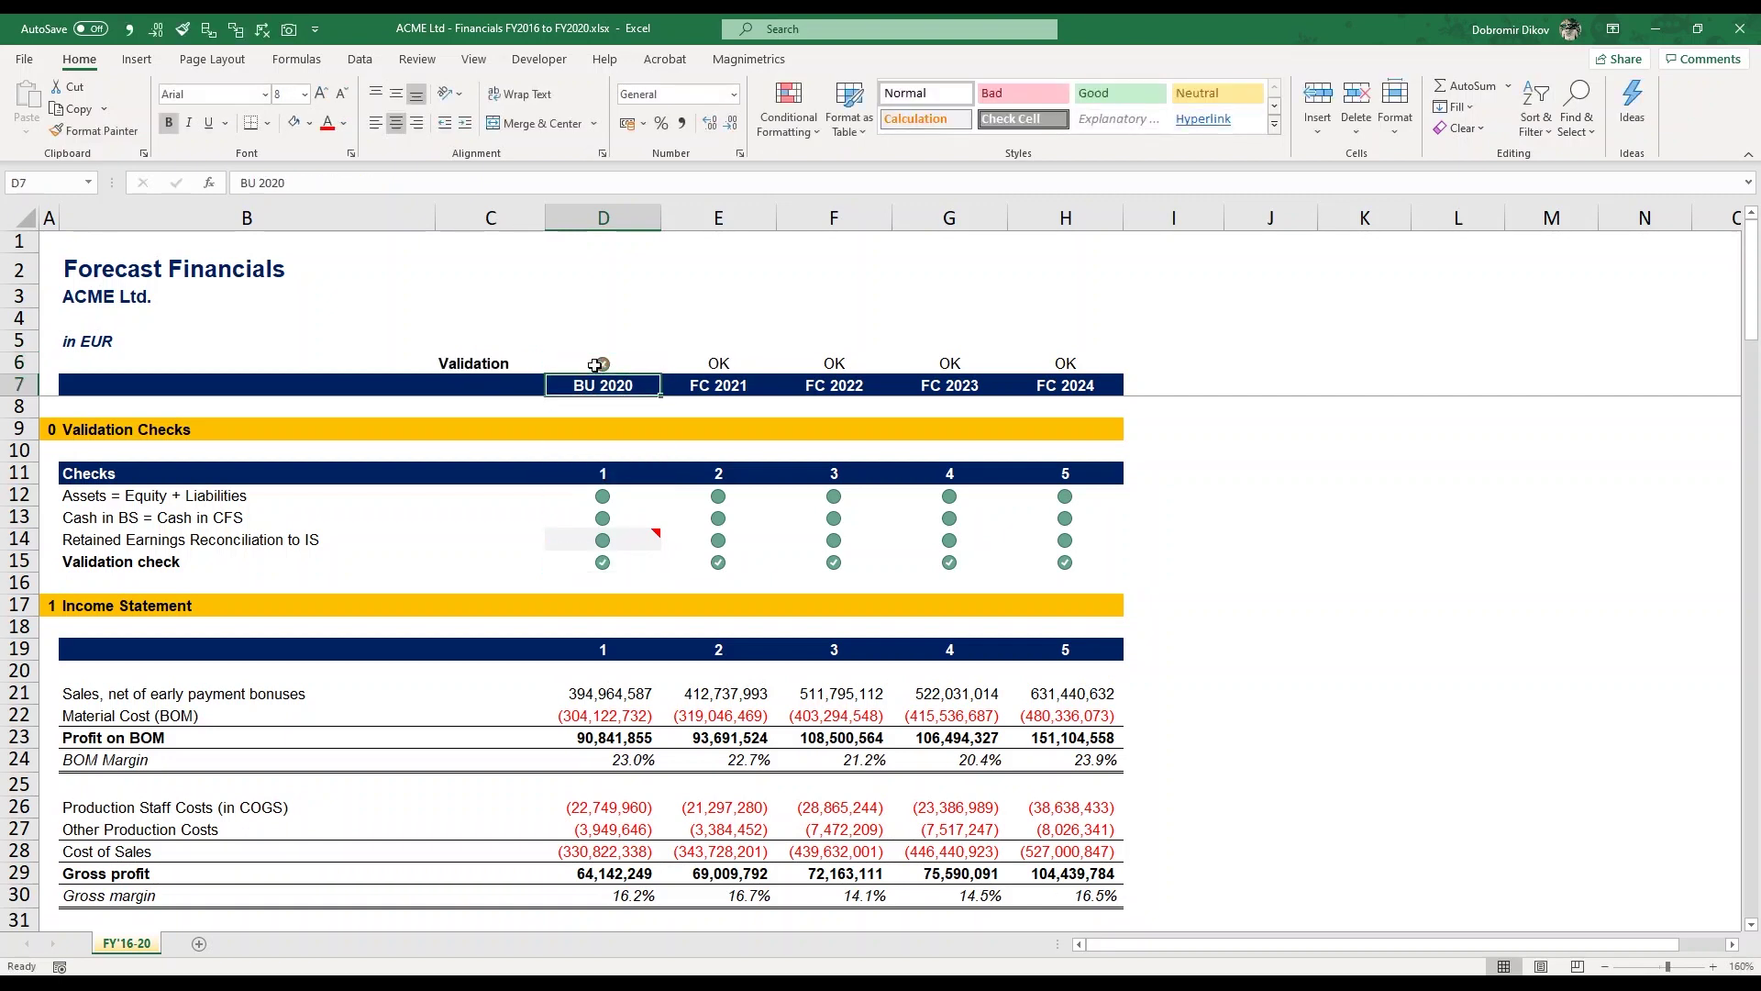
left_click(595, 364)
key("ctrl+c")
key("shift+Right")
key("shift+Right")
key("shift+Right")
key("shift+Right")
key("ctrl+v")
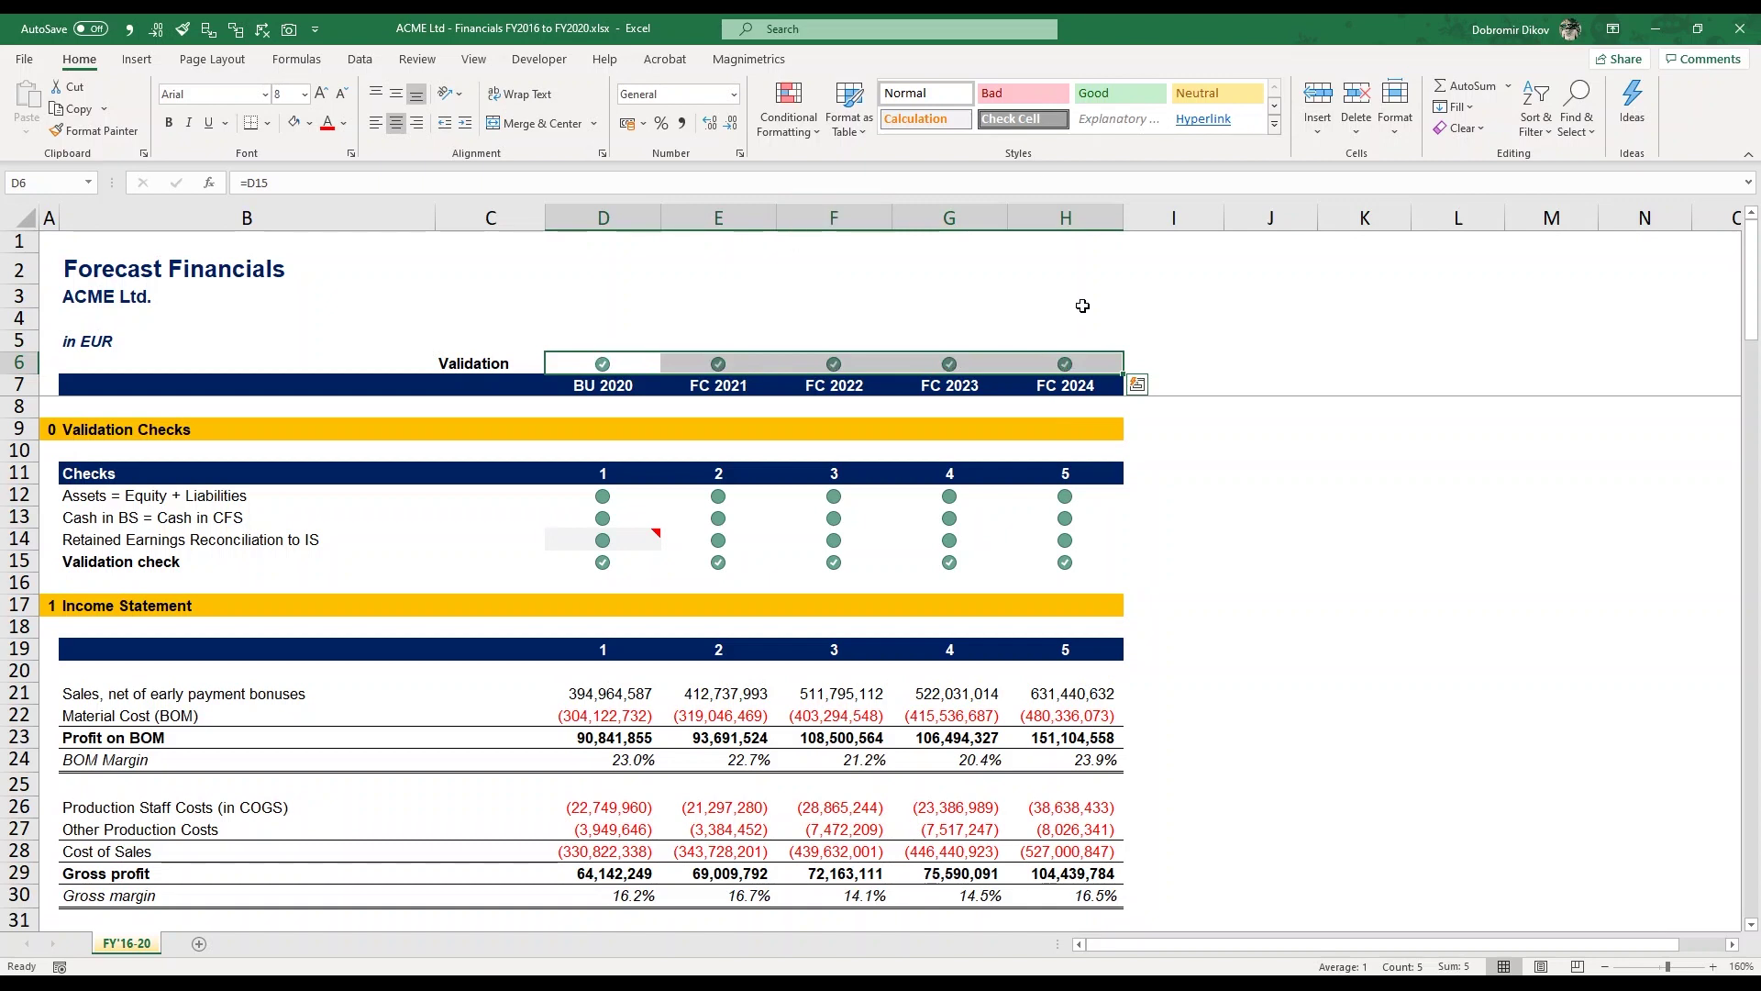
key("Escape")
scroll(873, 507, "down", 6)
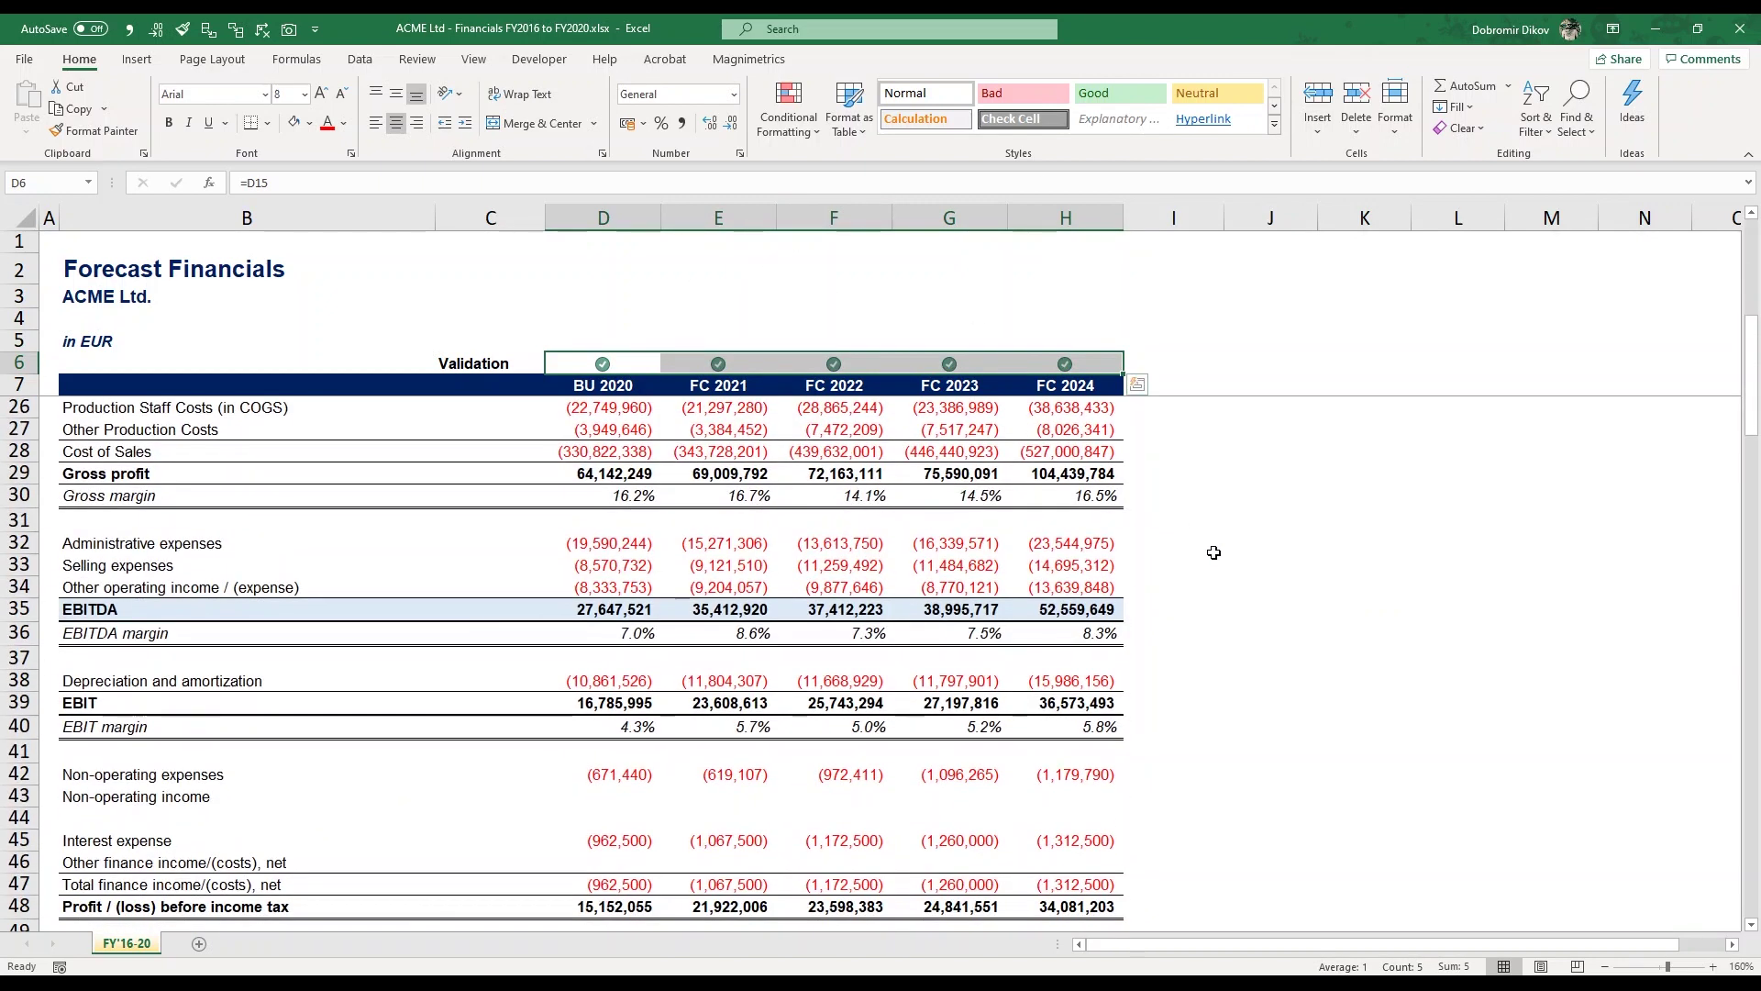
Step: Delete the FC 2023 property, plant and equipment value in G65 and review the resulting red crosses
left_click(1192, 543)
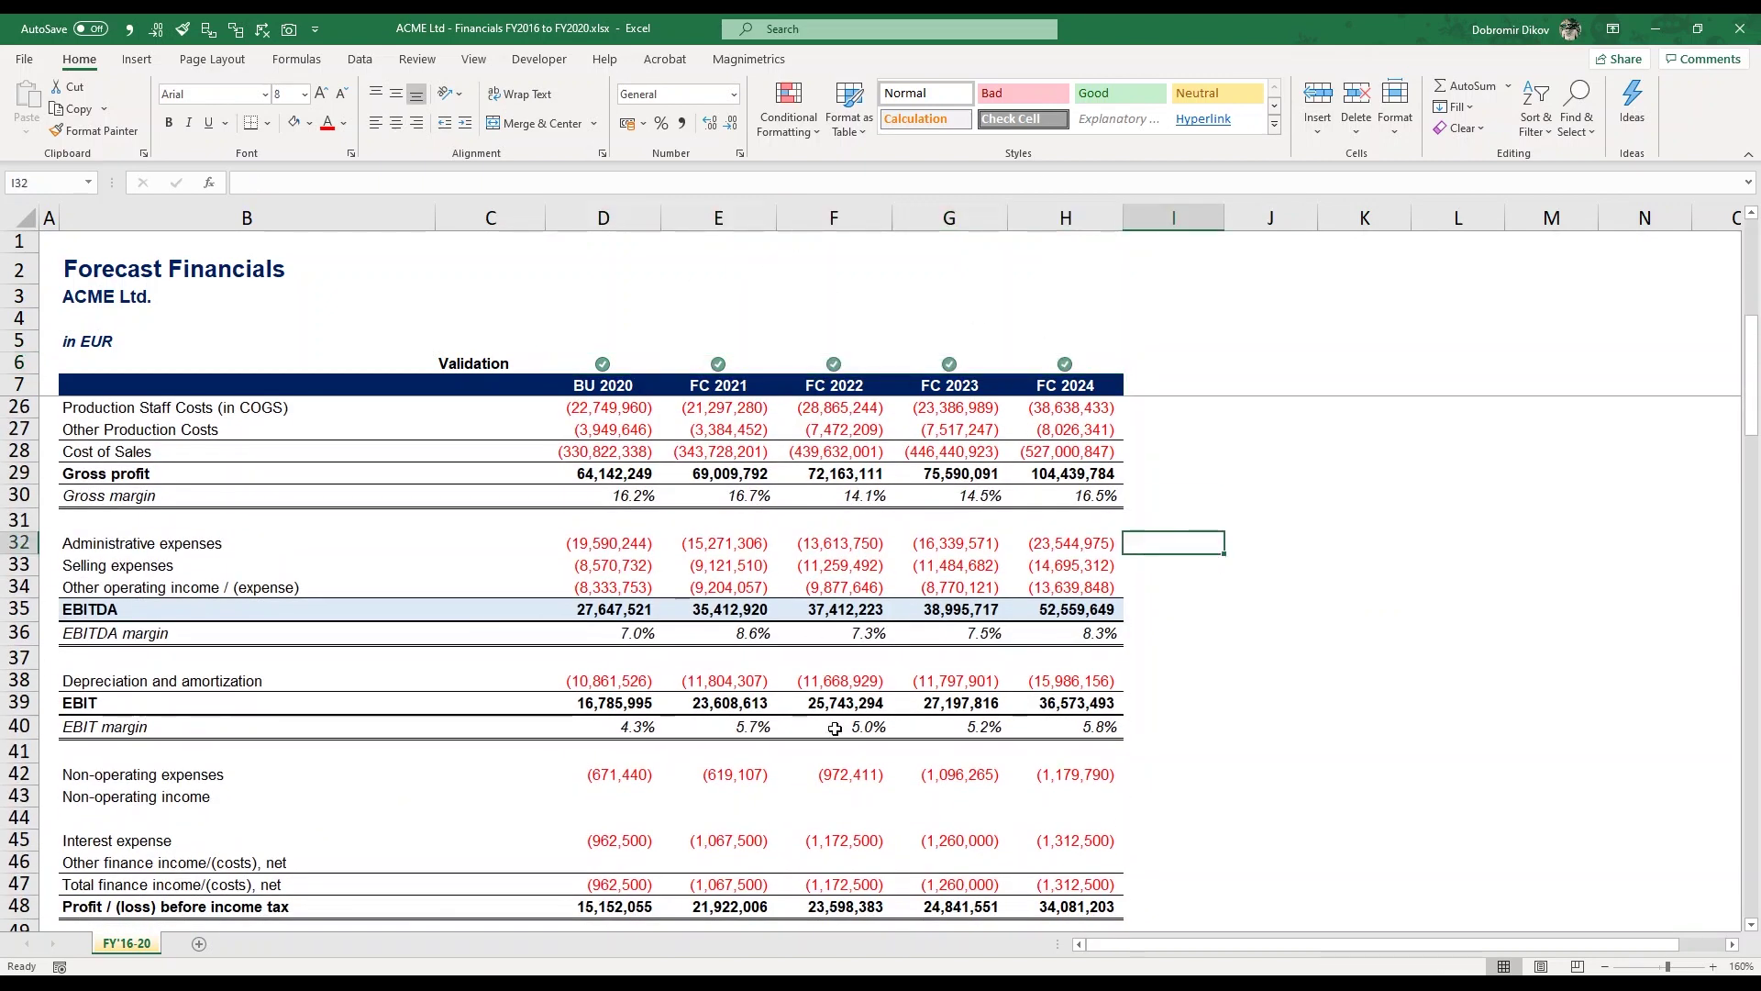
scroll(834, 728, "down", 7)
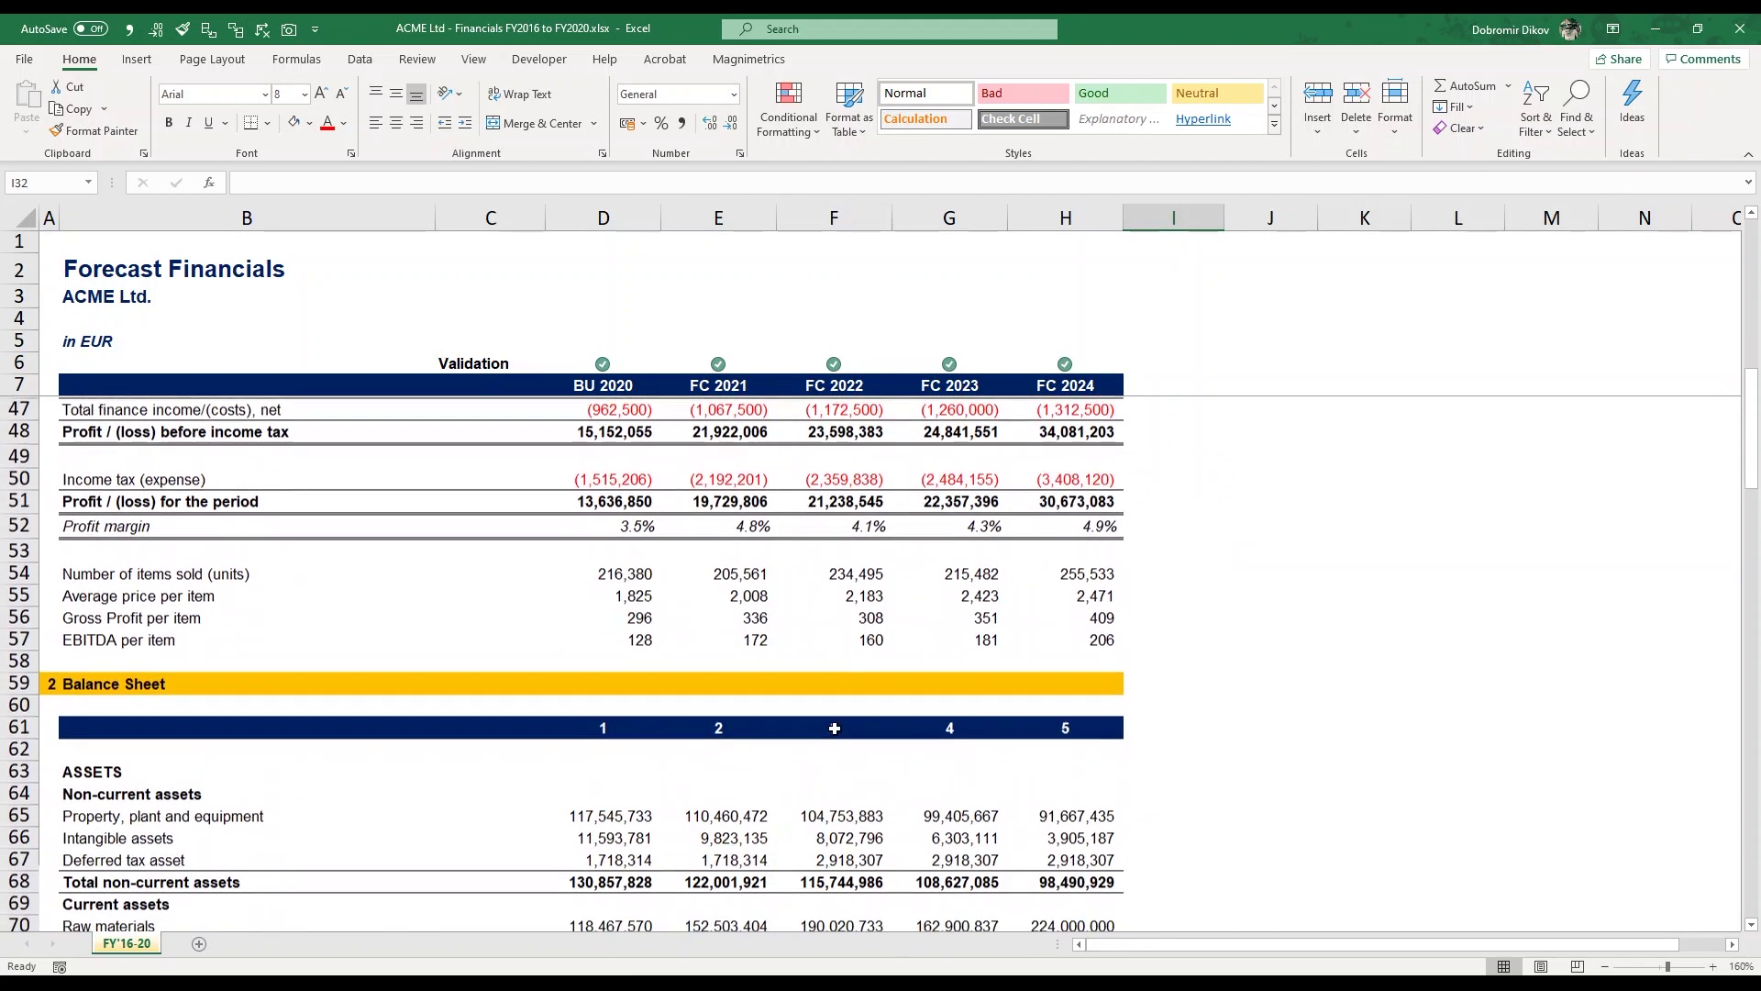
left_click(948, 794)
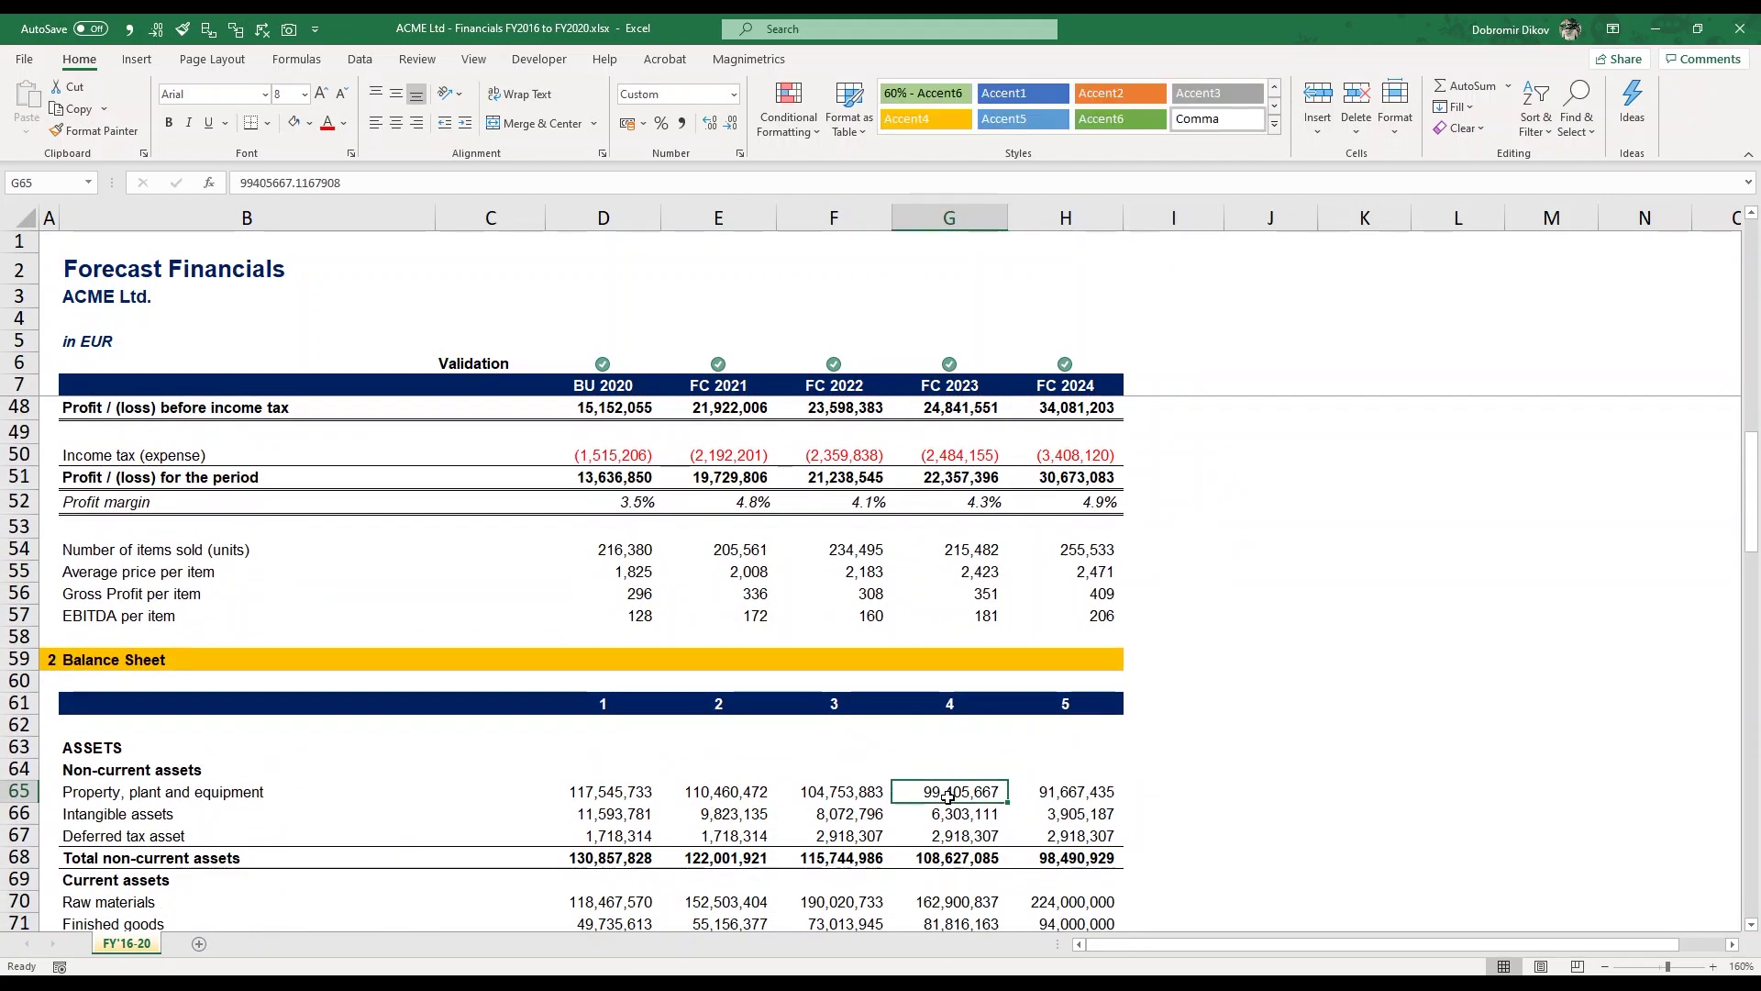
key("Delete")
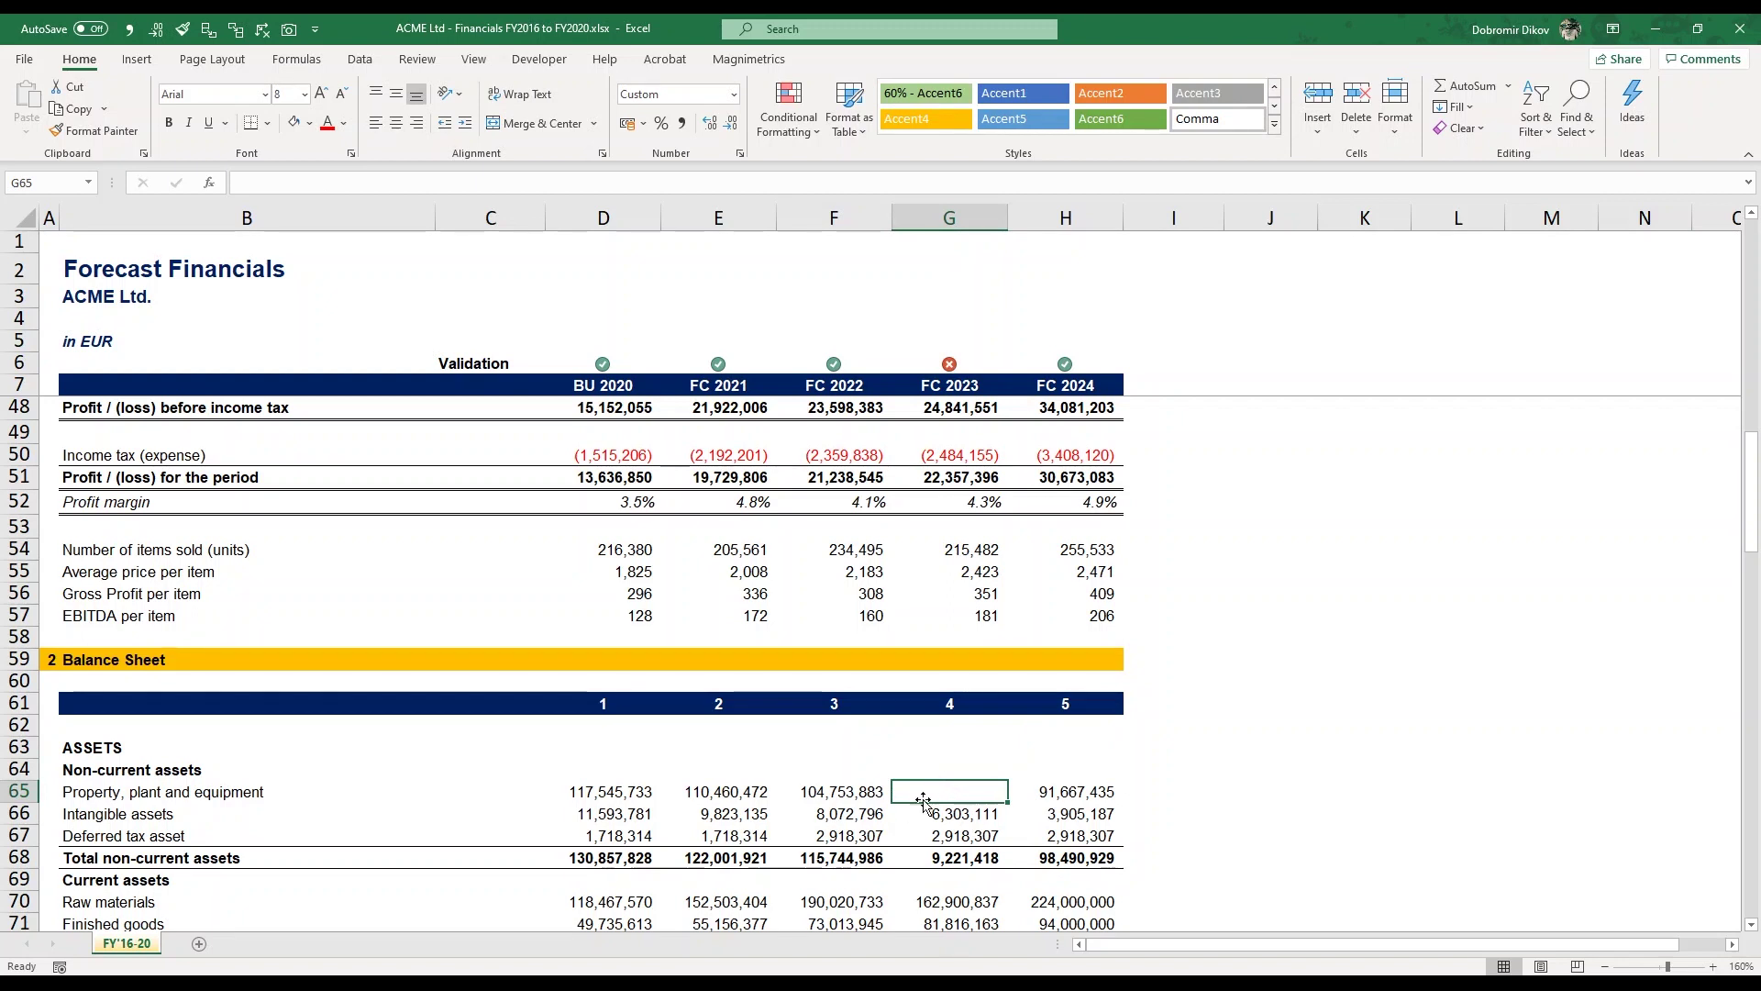
scroll(782, 791, "up", 13)
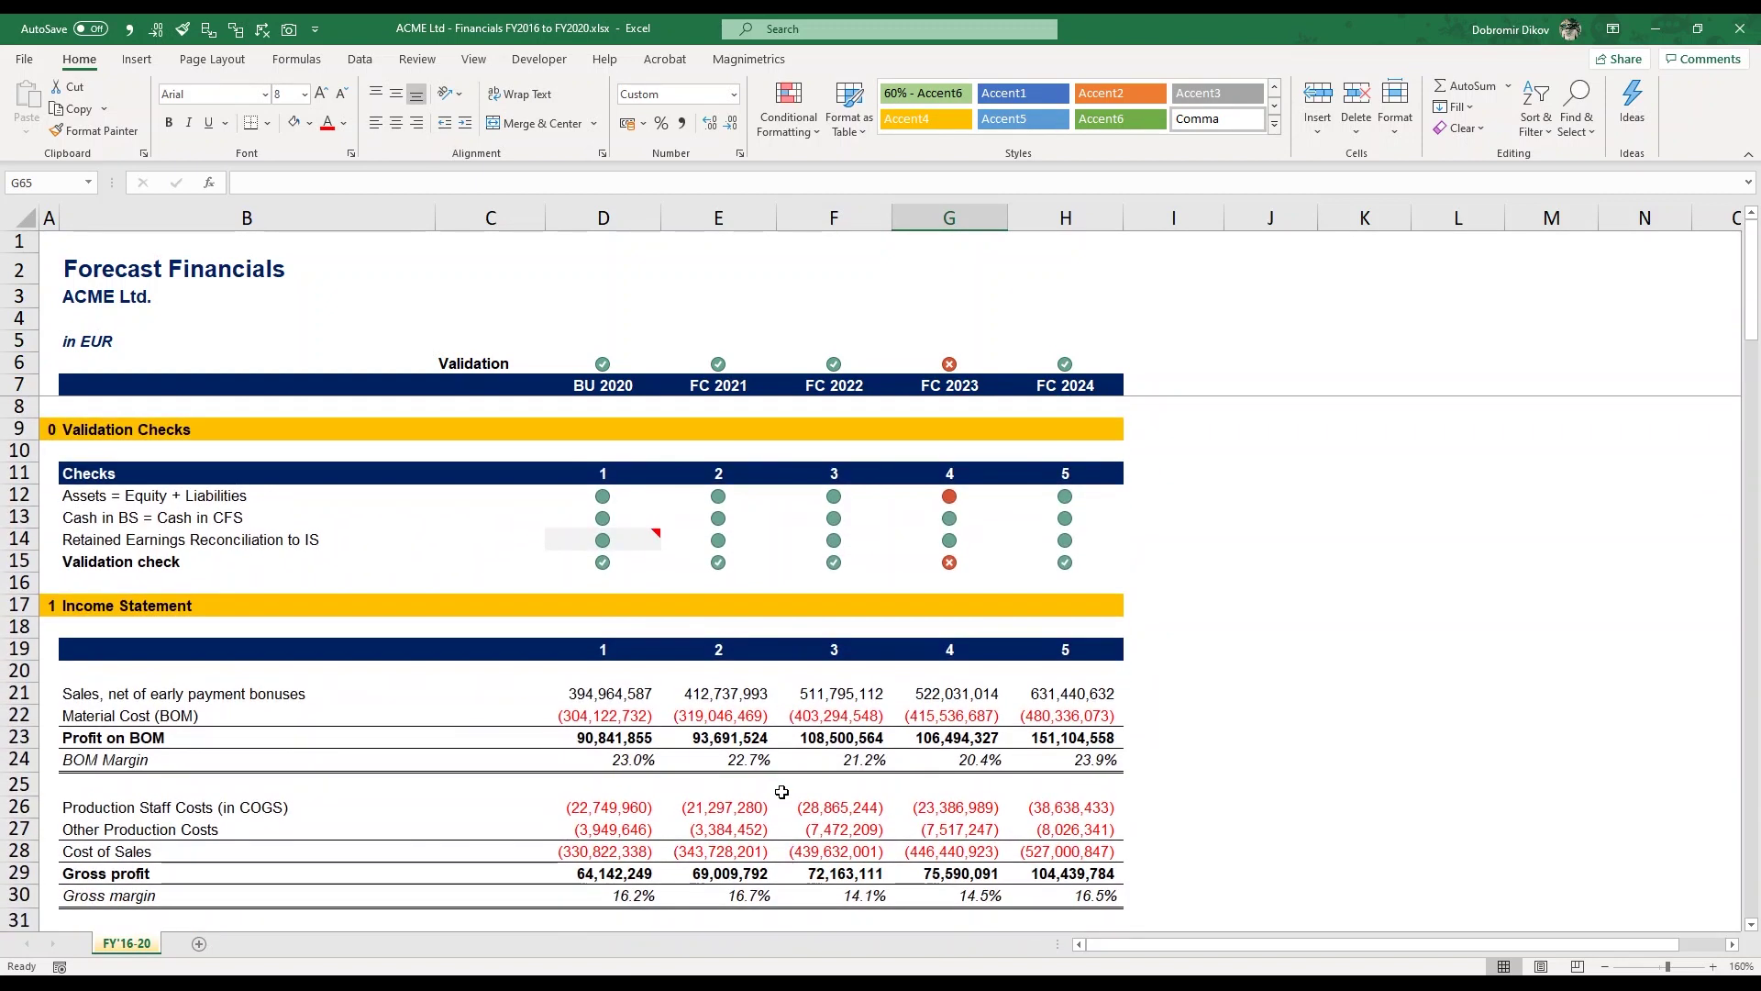
scroll(781, 792, "down", 20)
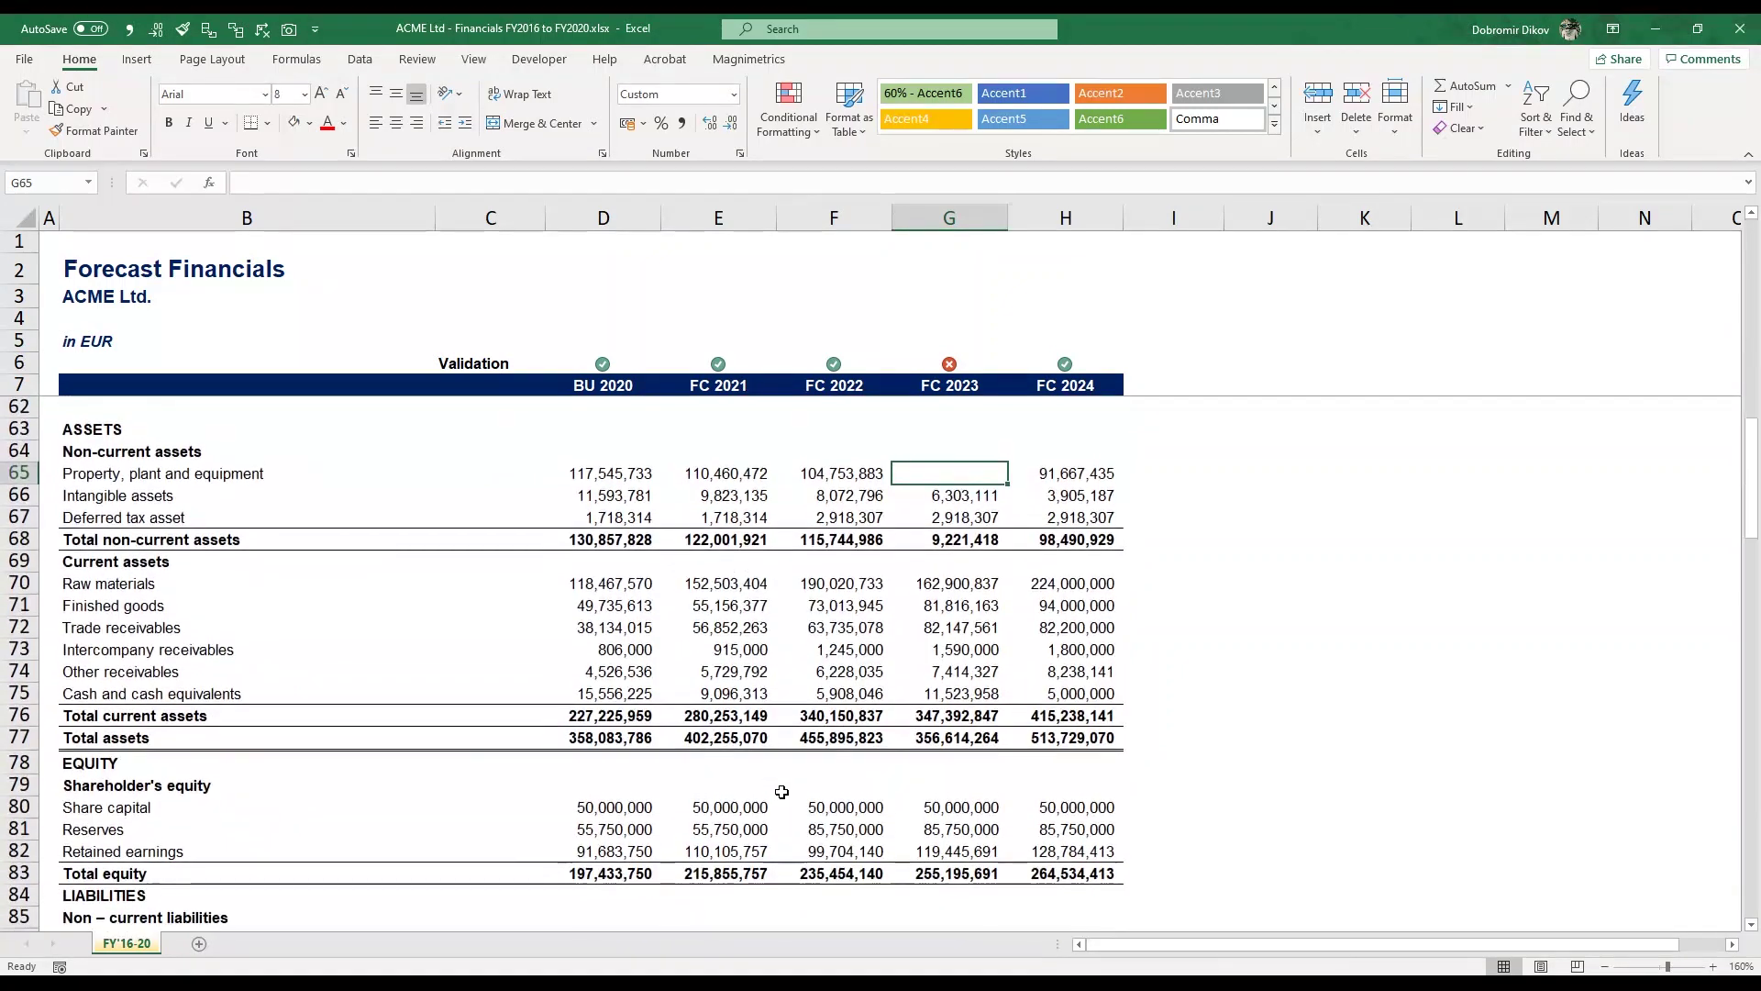
scroll(781, 792, "down", 6)
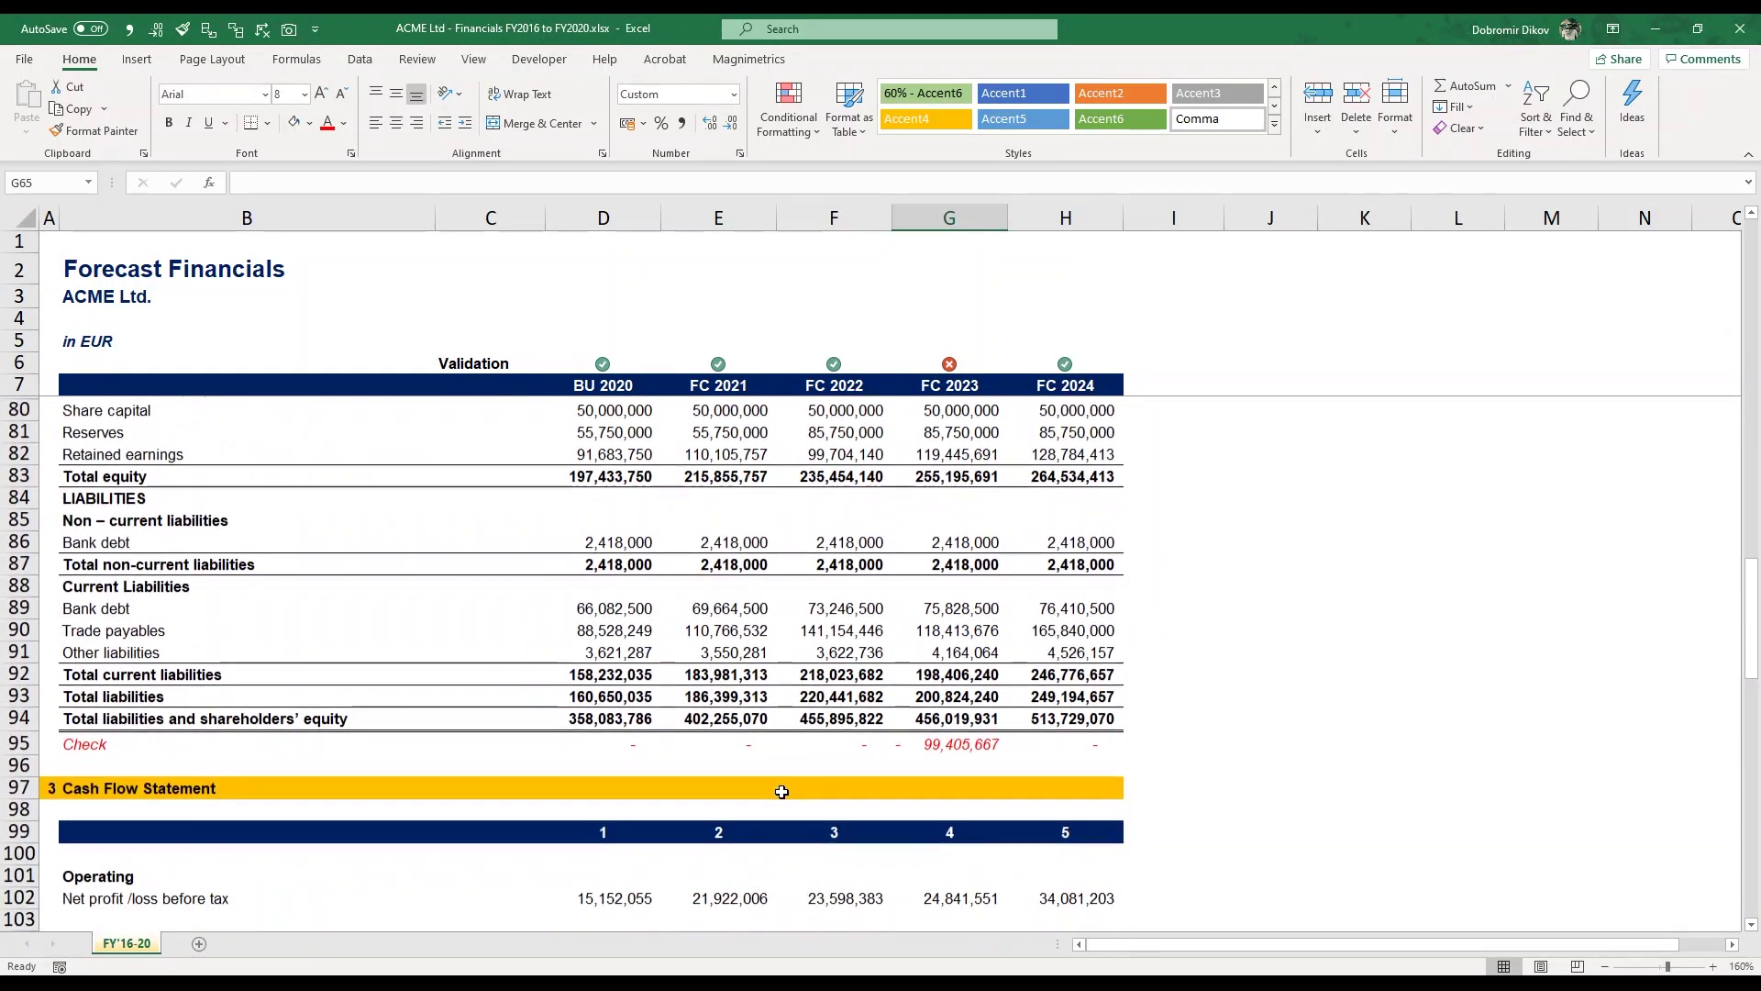
scroll(782, 792, "down", 3)
scroll(781, 792, "up", 20)
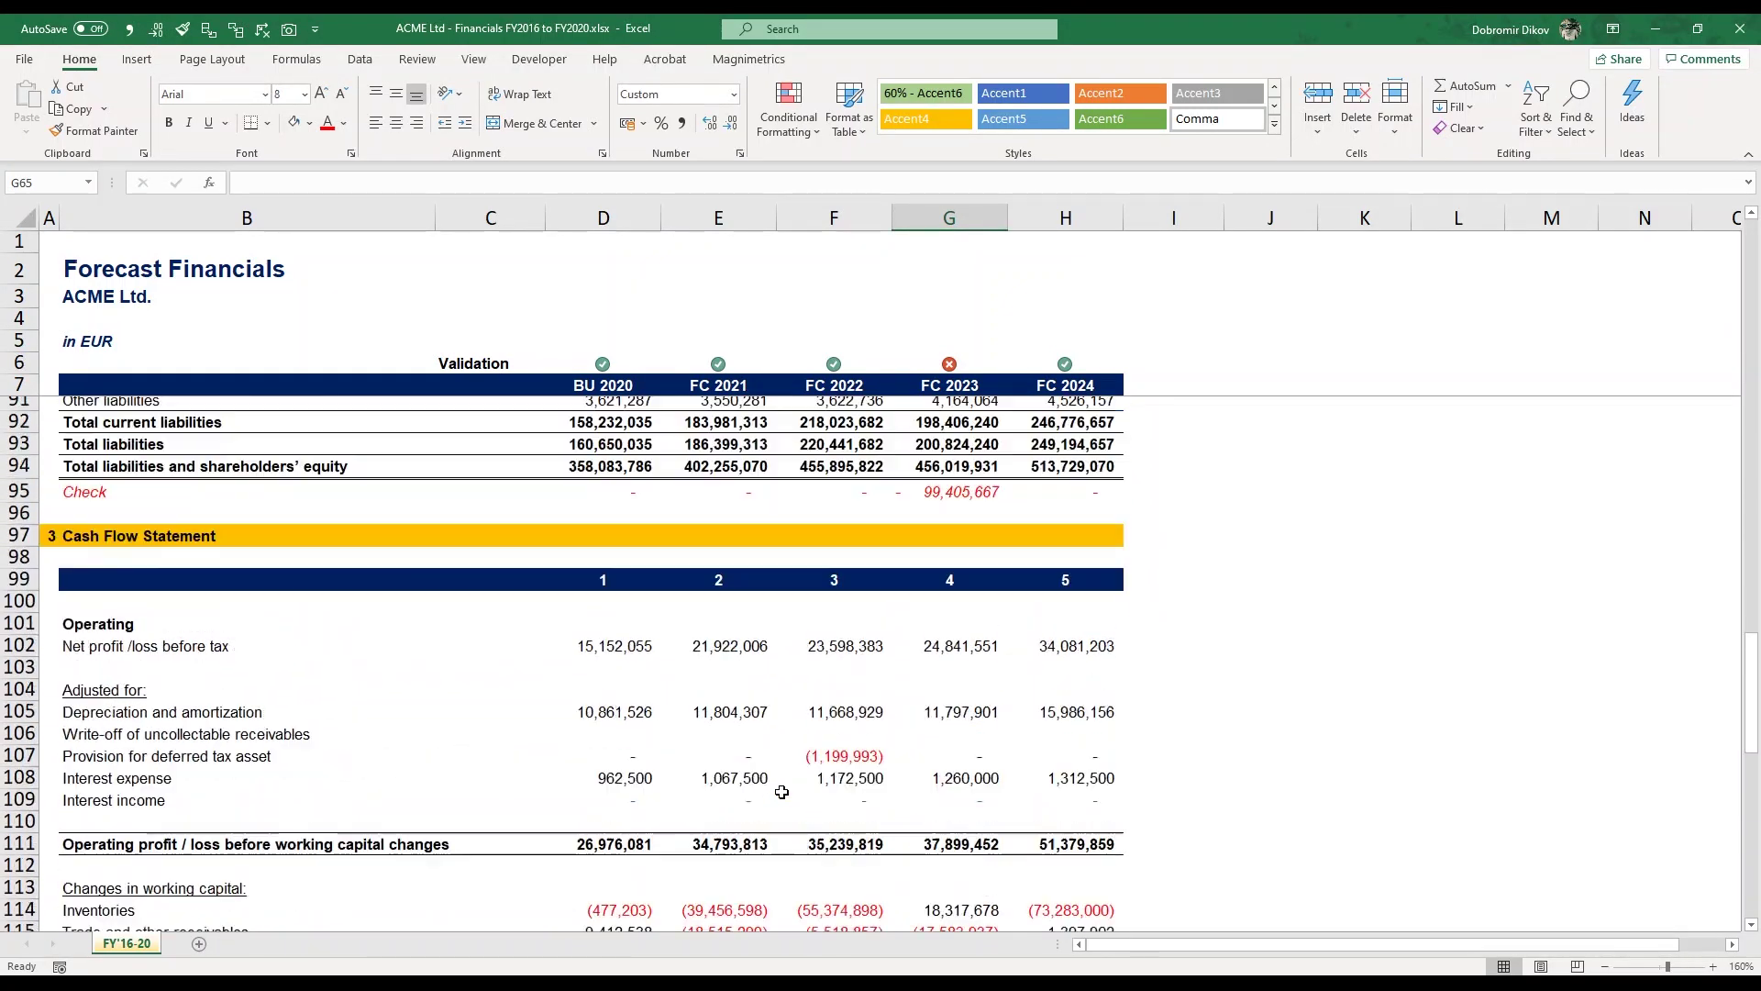
scroll(782, 792, "up", 2)
scroll(781, 792, "down", 3)
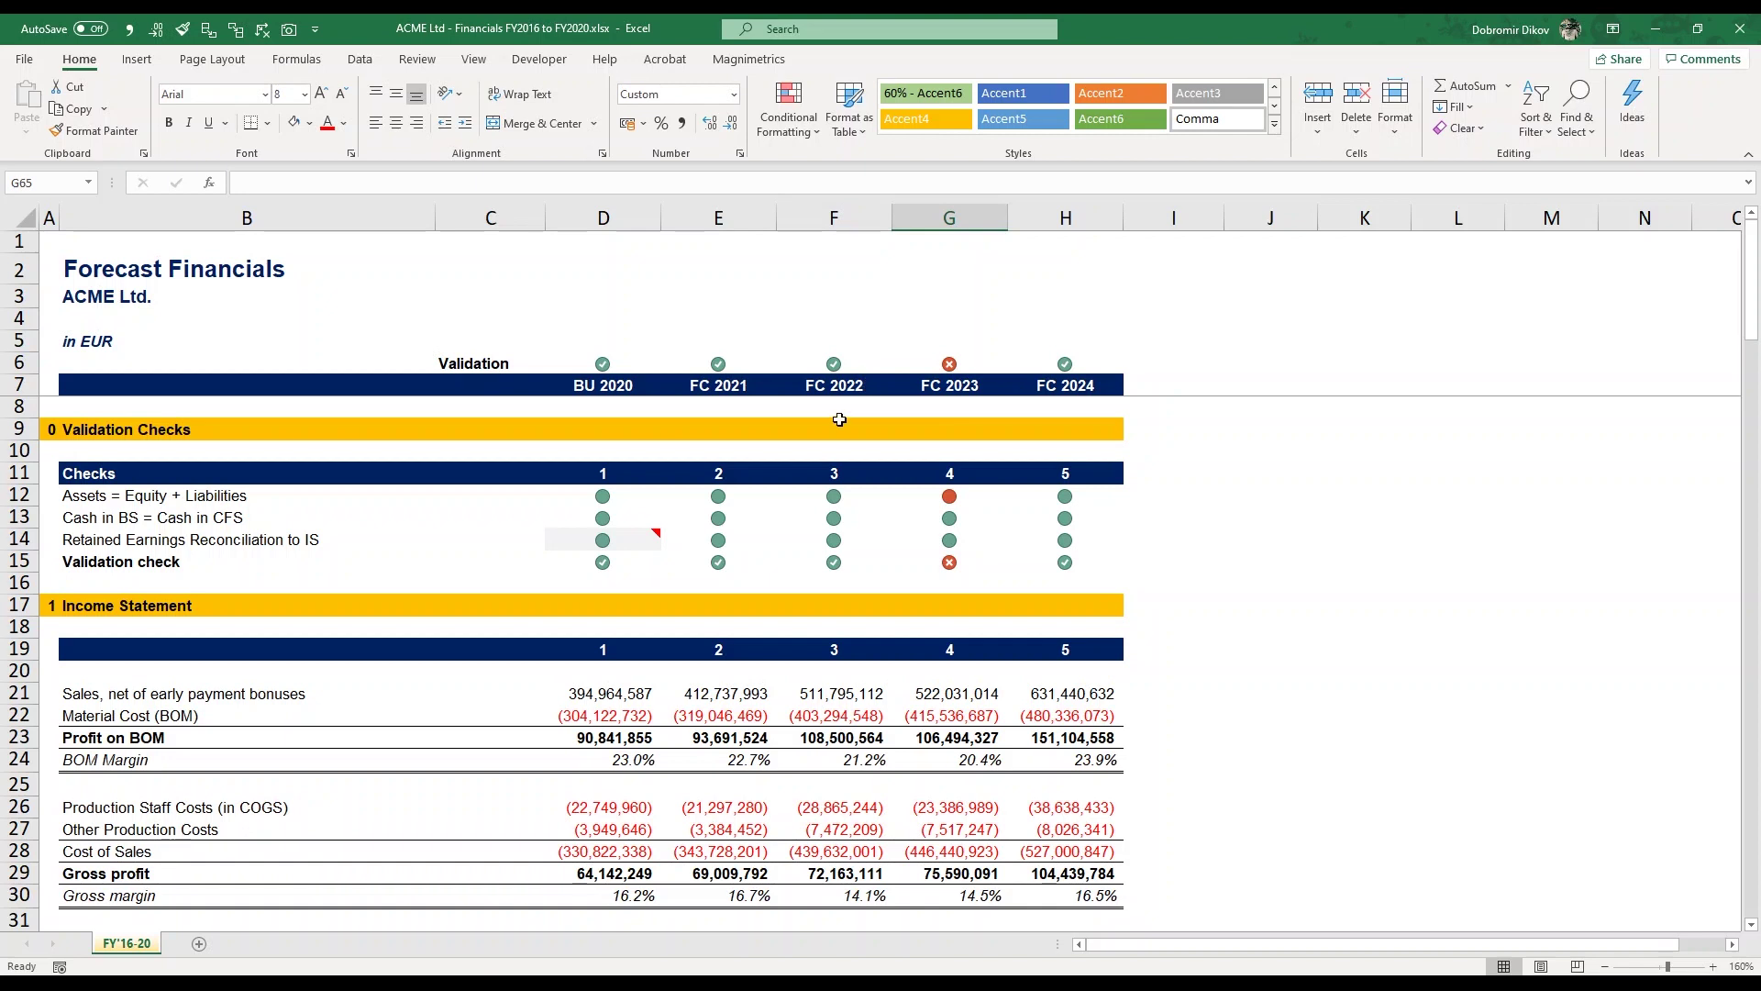
Step: Inspect the FC 2023 balance check in G12 and the property, plant and equipment value
scroll(715, 699, "up", 2)
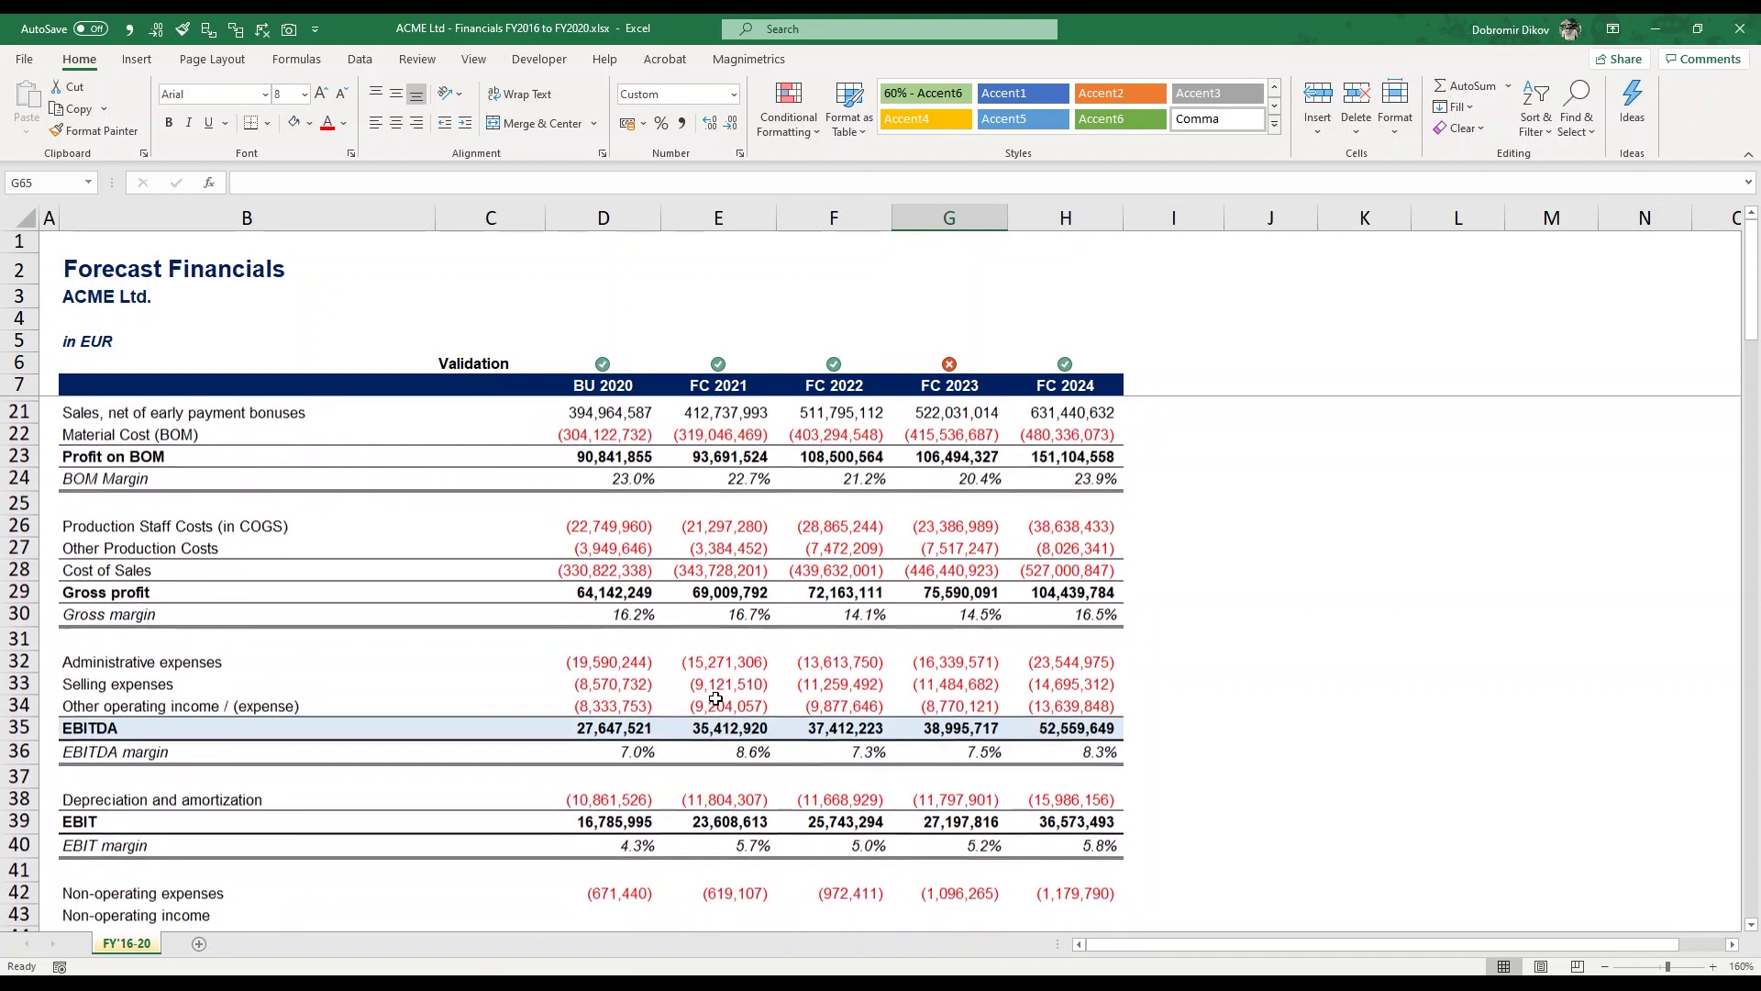
scroll(716, 699, "up", 5)
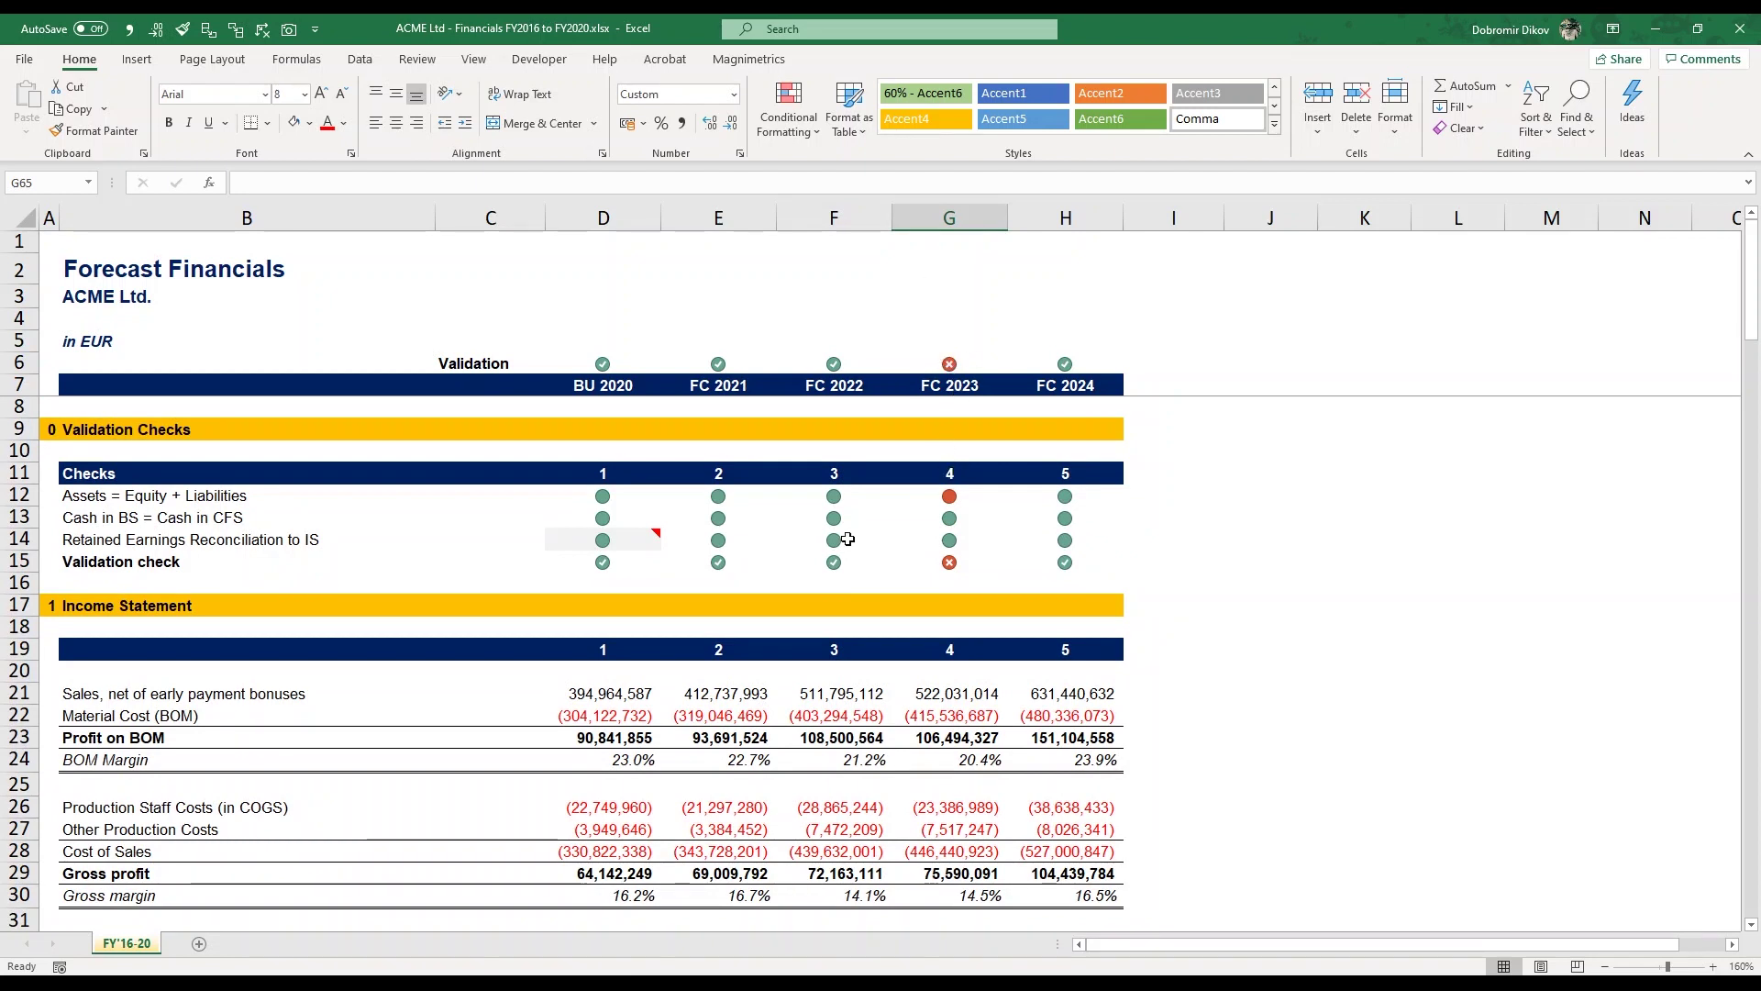
left_click(941, 499)
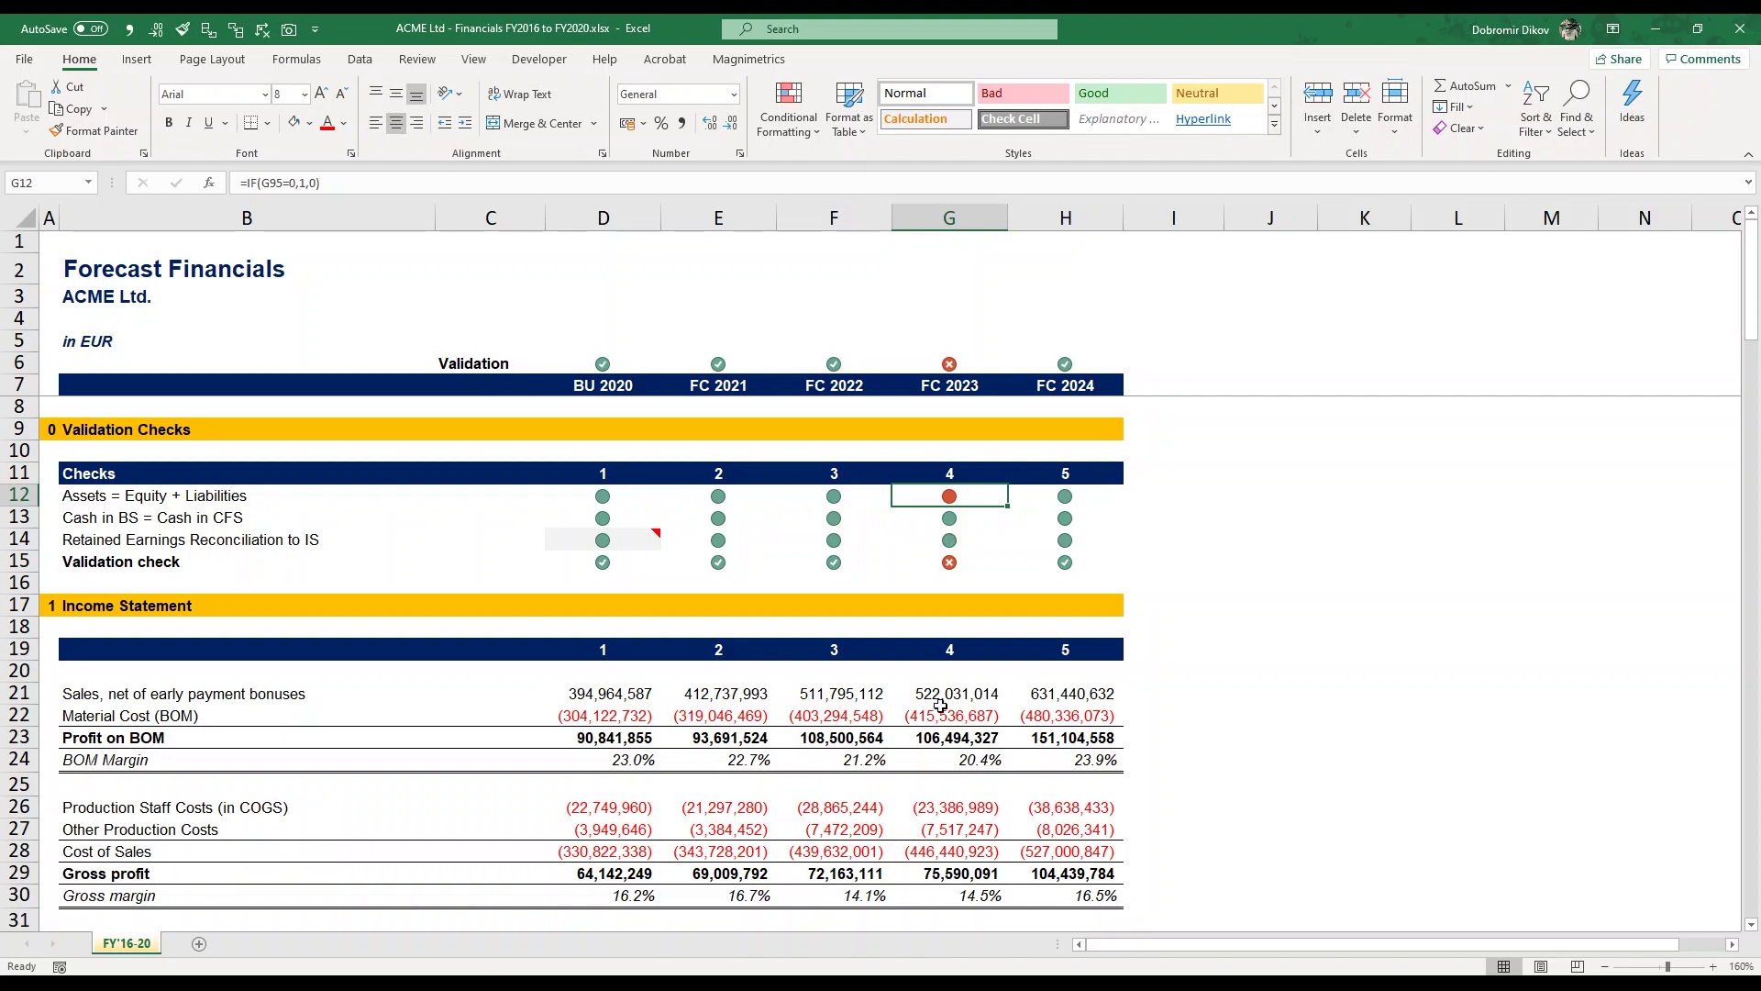
scroll(941, 705, "down", 14)
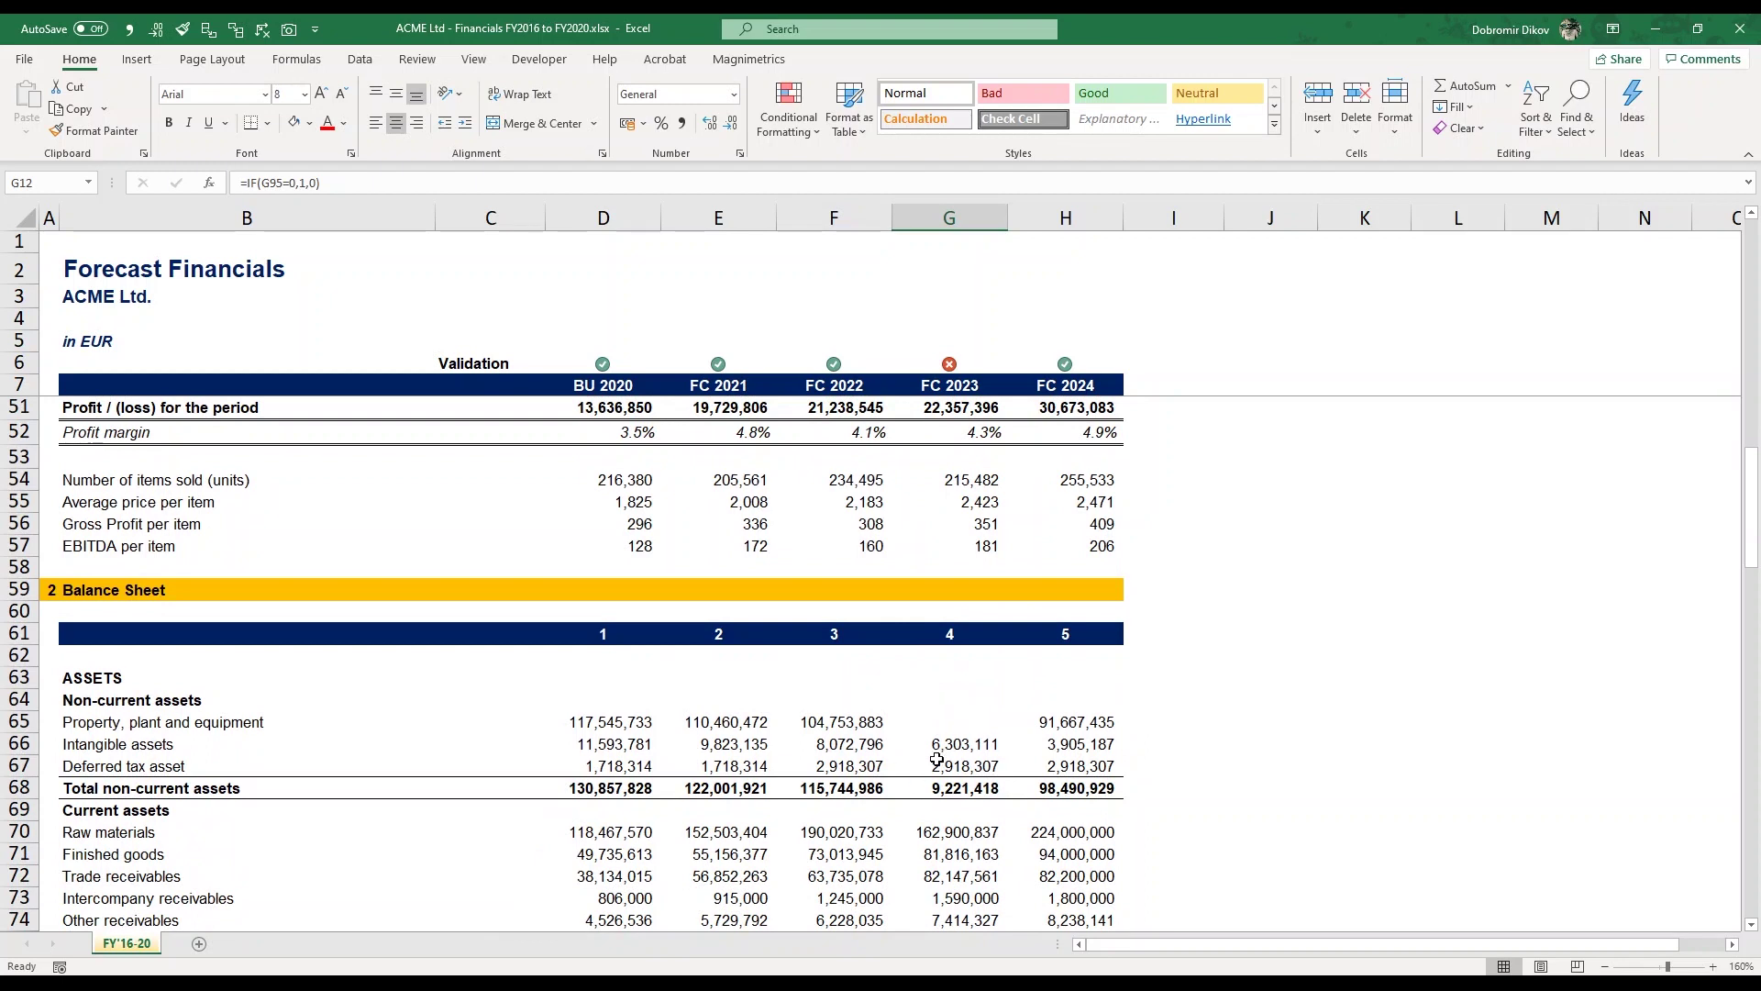
left_click(954, 722)
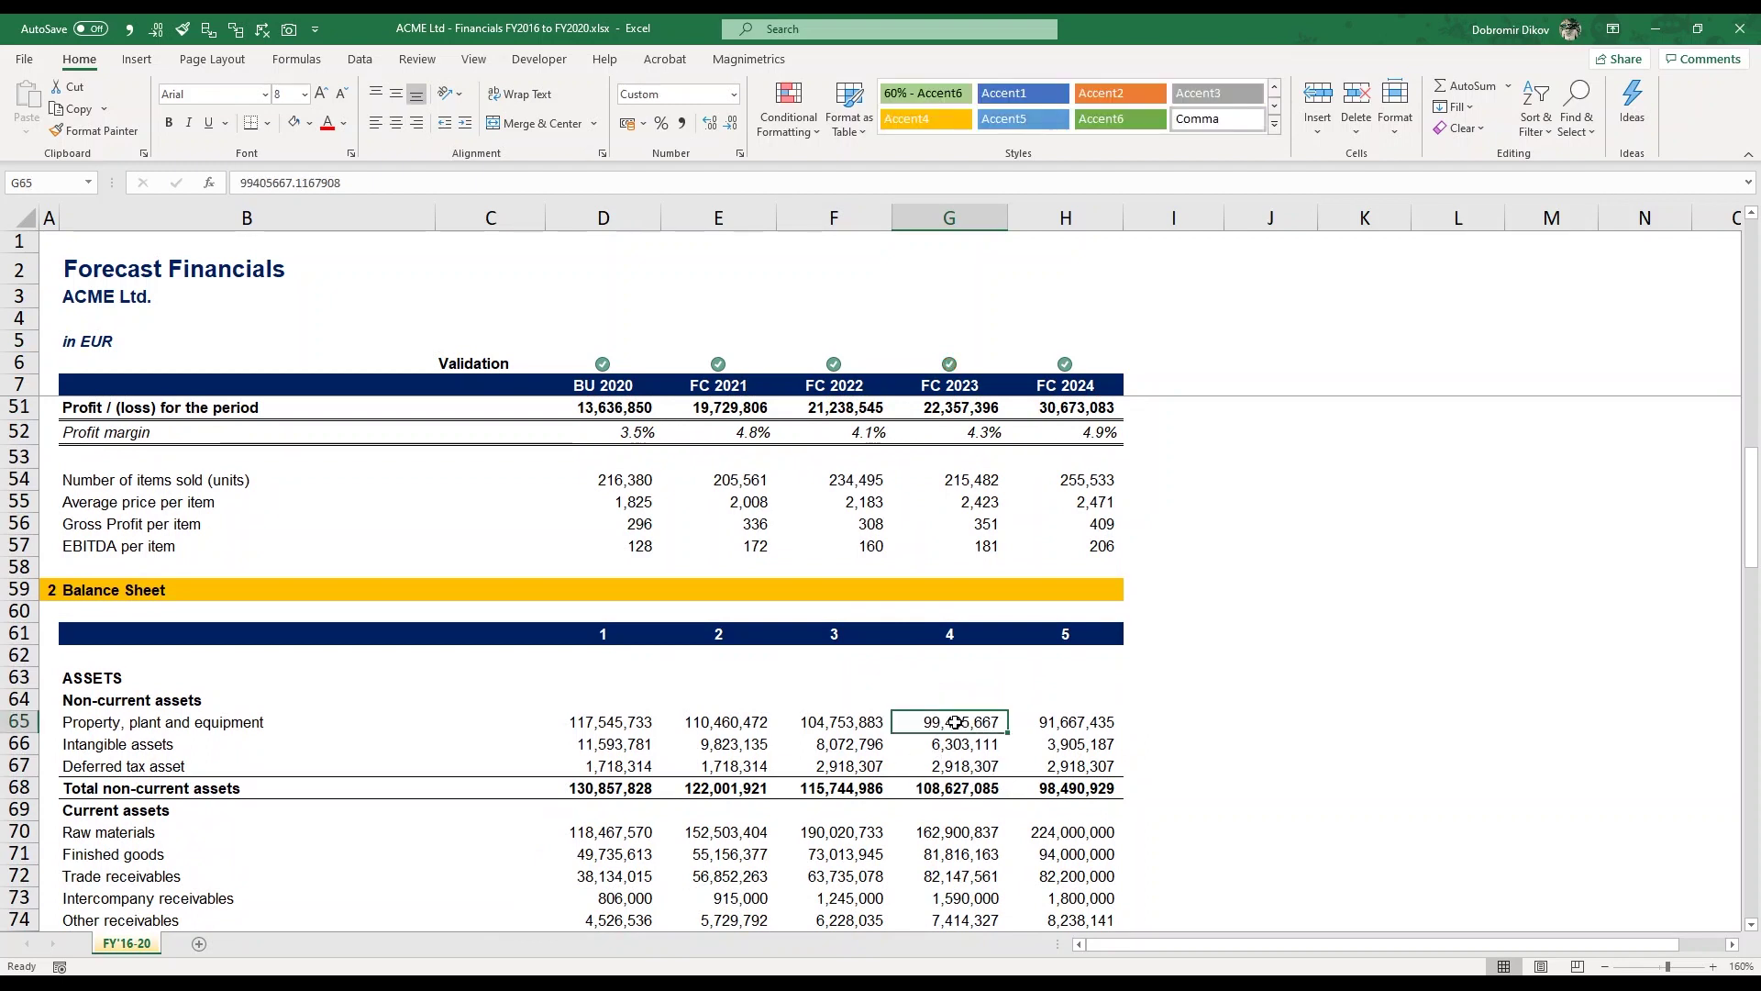
Step: Step through the row 12 balance check formulas starting from D12
scroll(955, 721, "up", 14)
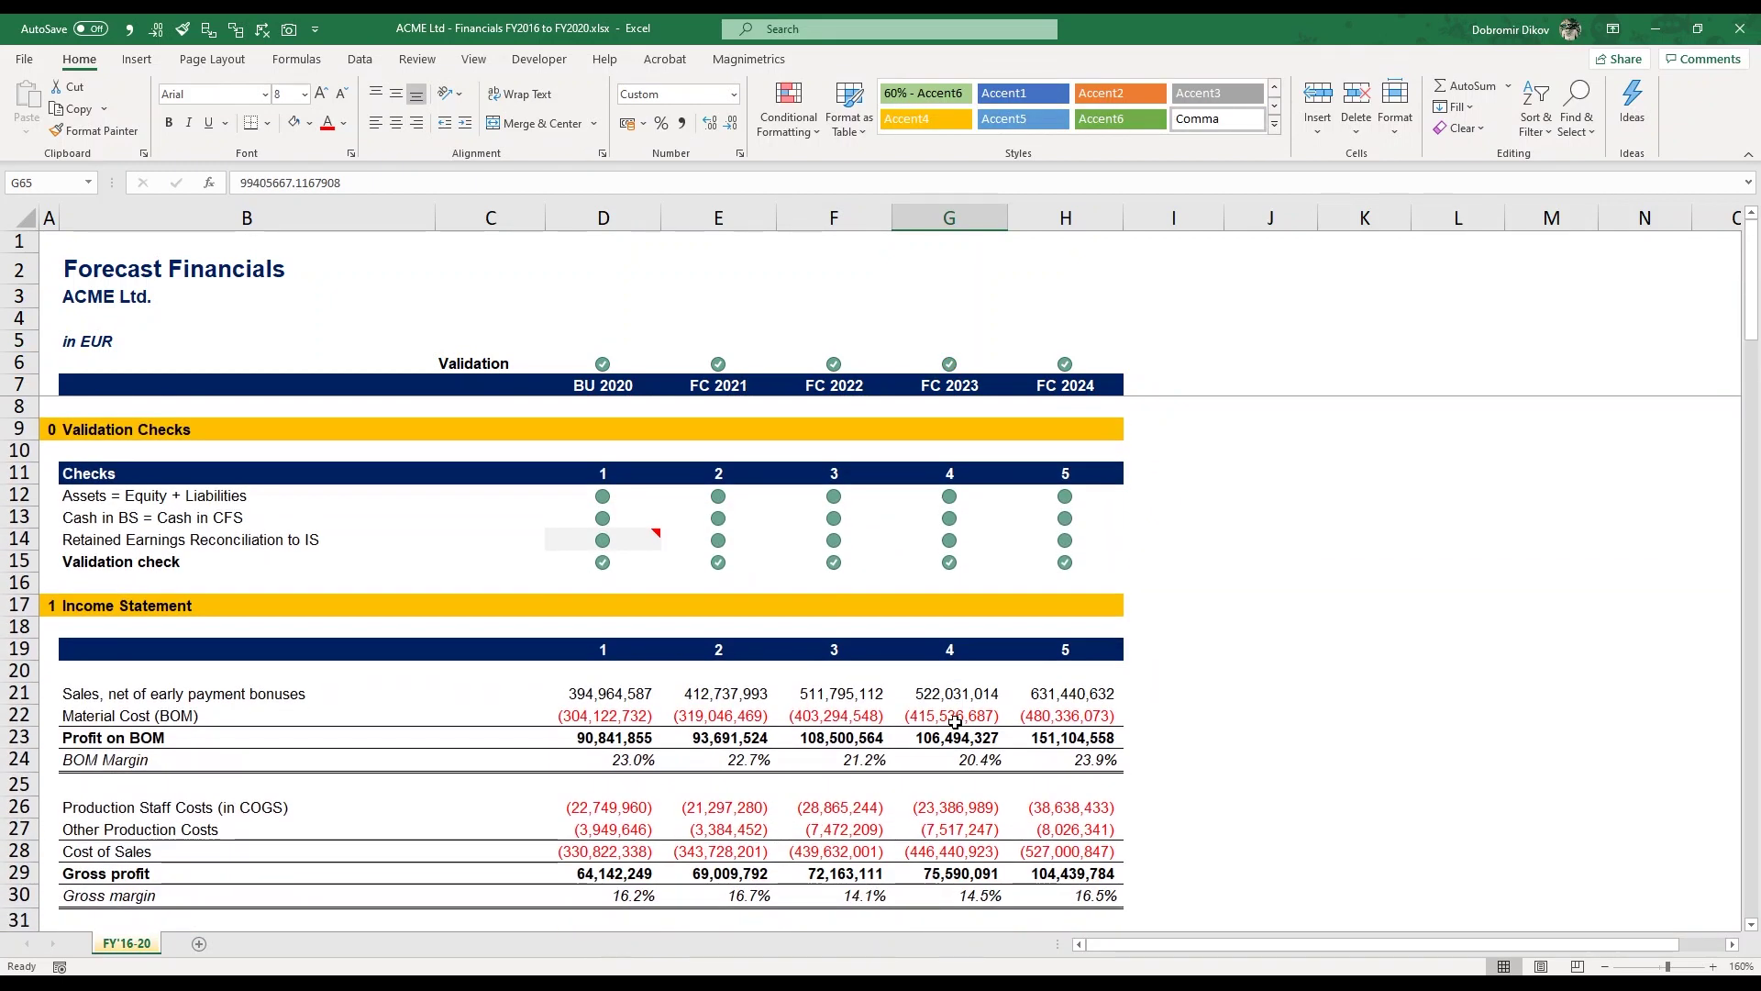
left_click(597, 503)
key("Right")
key("Right")
key("Right")
key("Right")
key("Left")
key("Left")
key("Left")
key("Left")
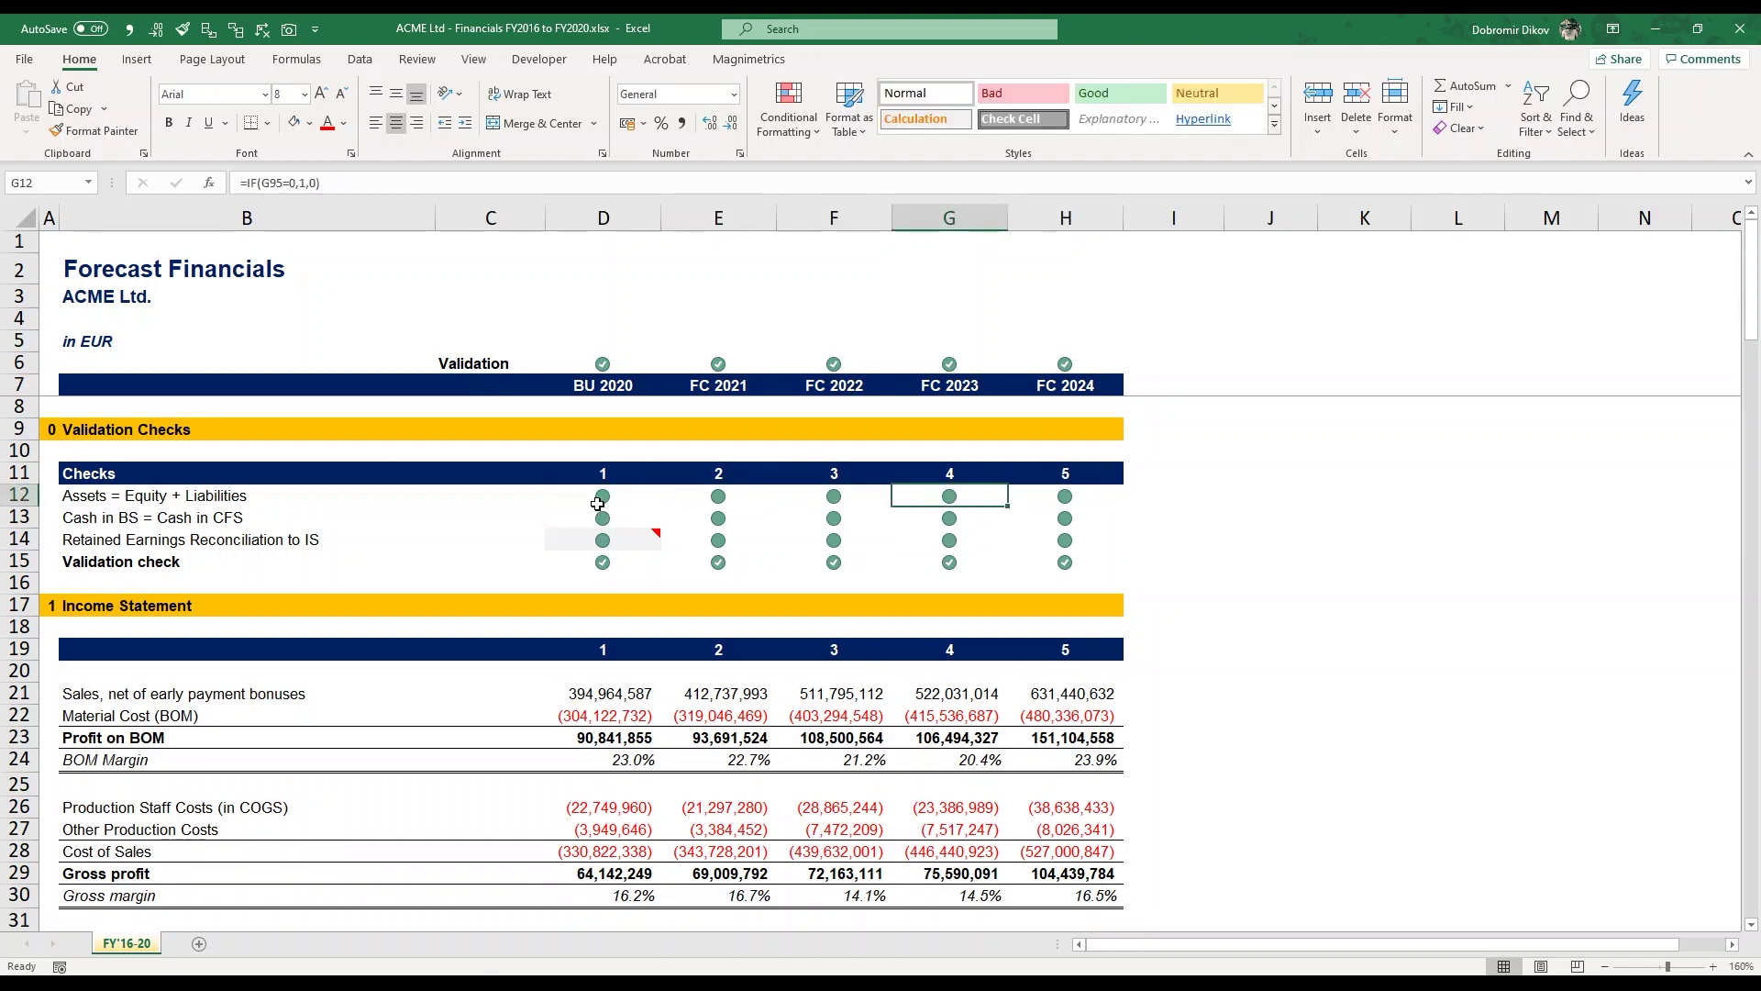
key("Right")
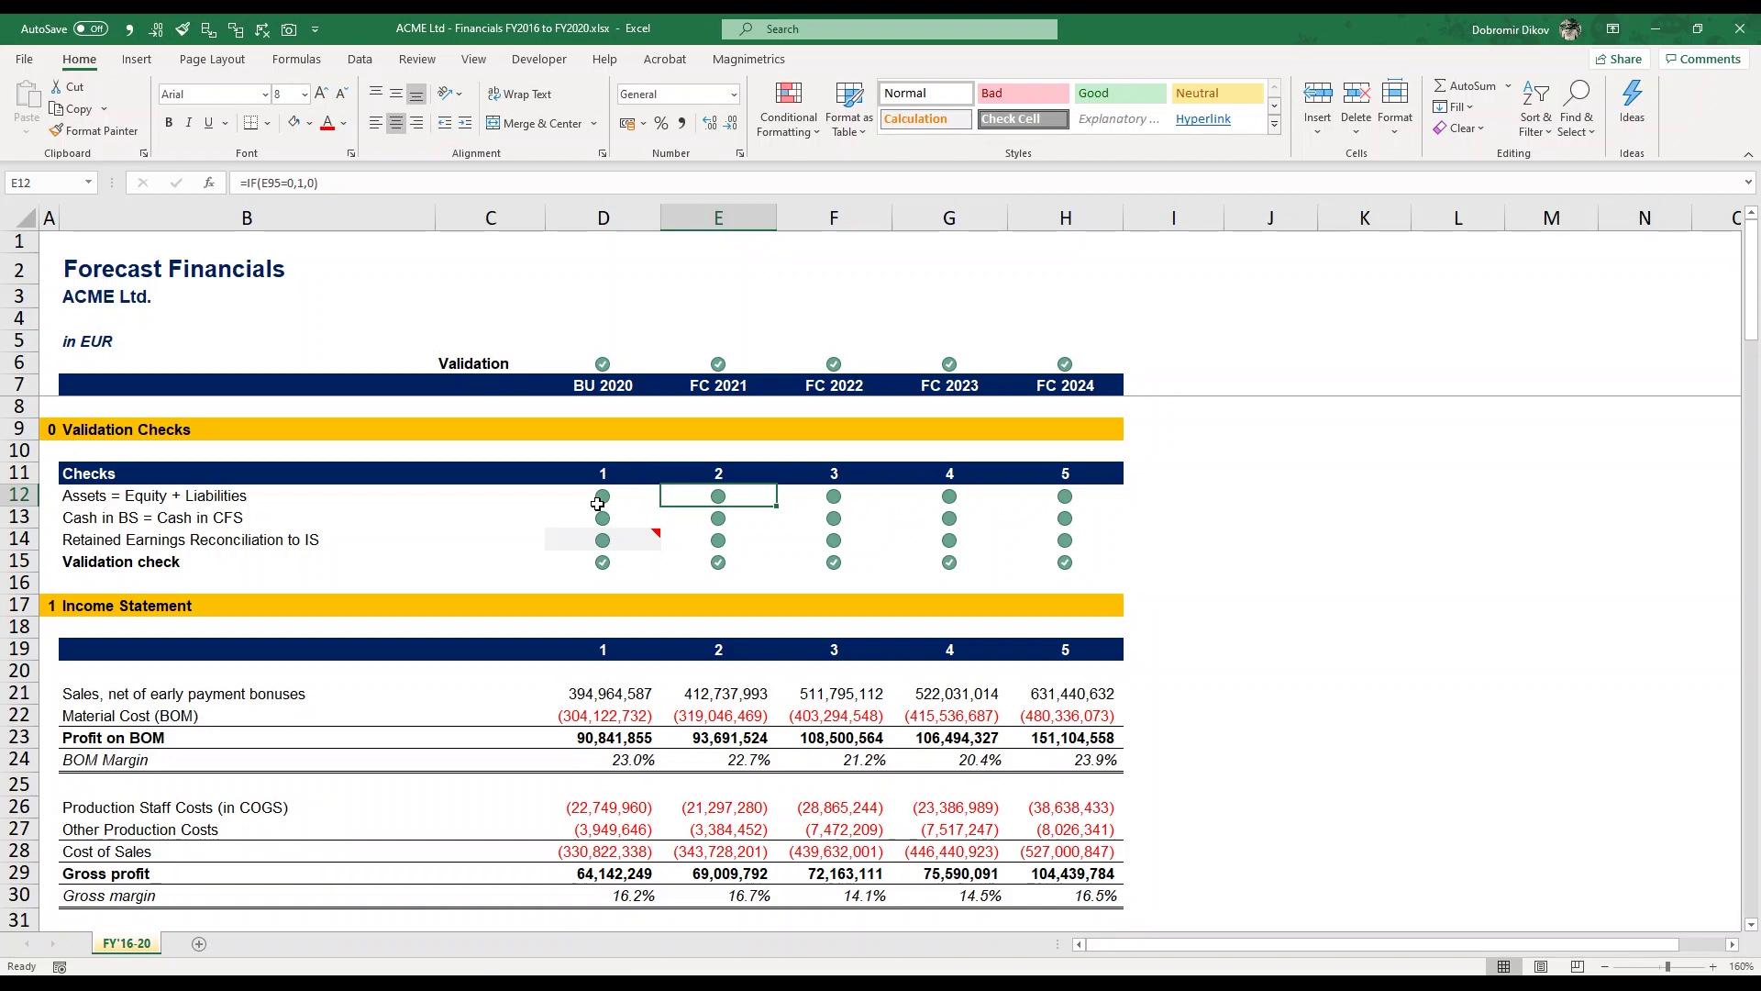
left_click(597, 504)
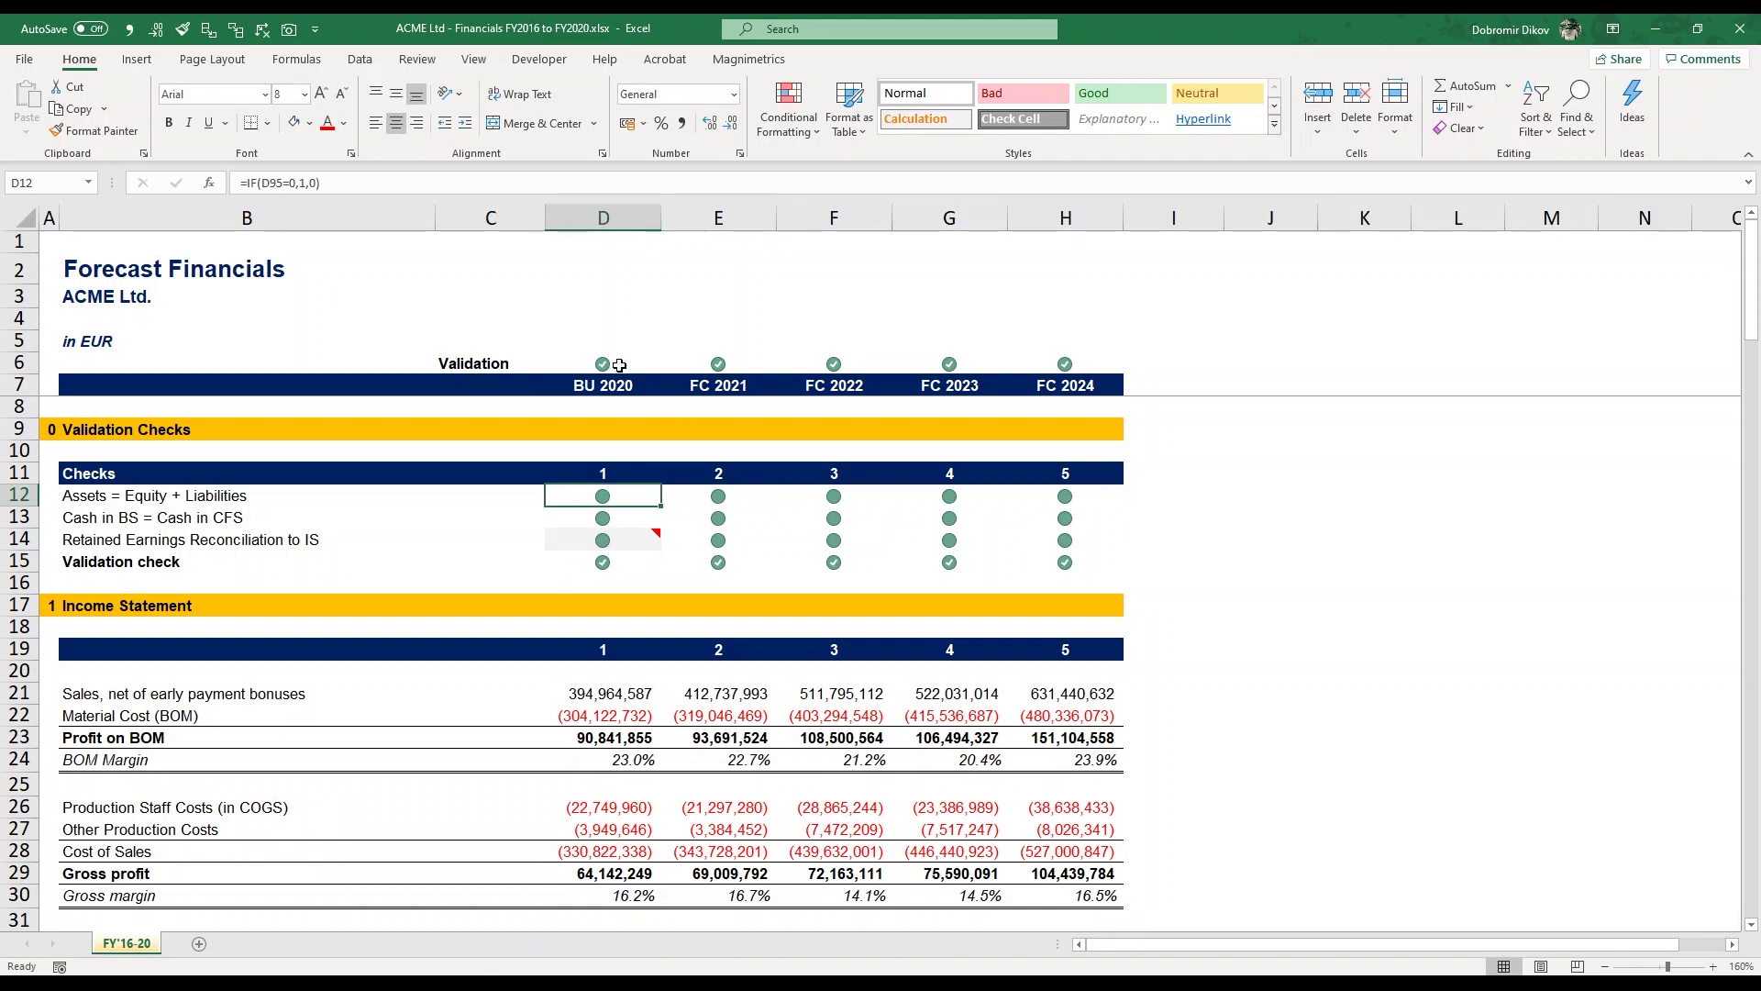
key("Up")
key("Up")
key("Up")
key("Up")
key("Up")
key("Up")
key("Right")
key("Right")
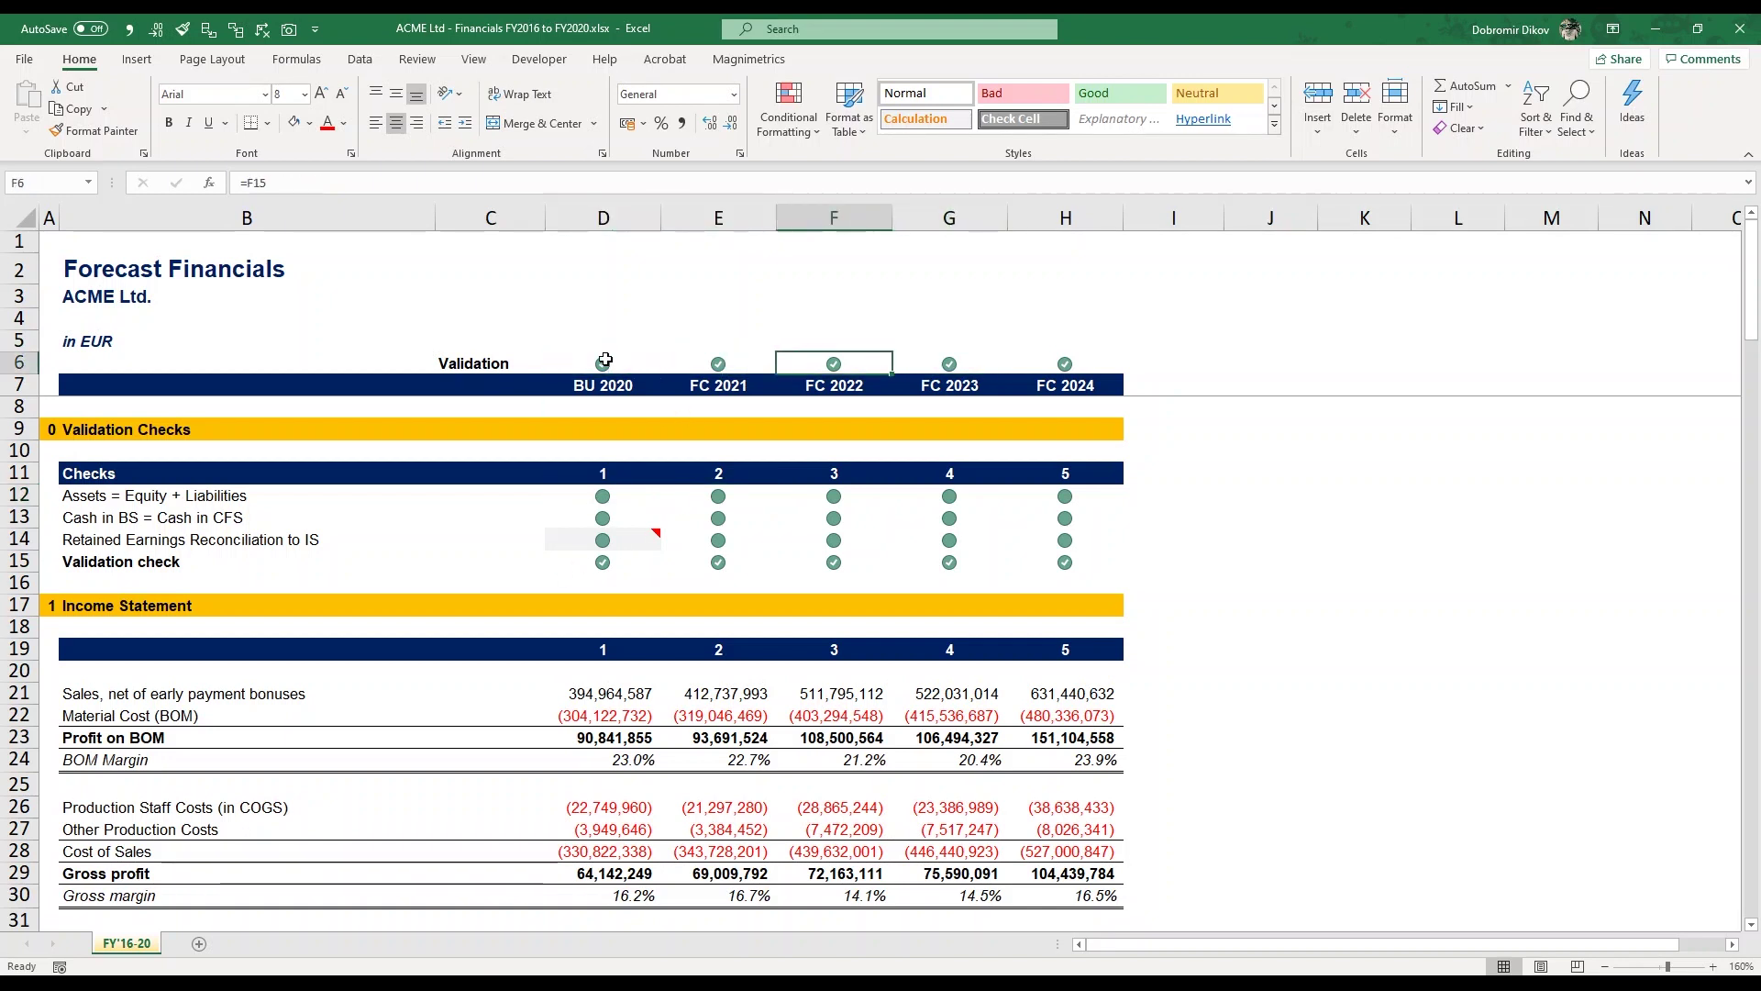
key("Left")
key("Left")
key("Right")
key("Right")
key("Right")
key("Left")
key("Left")
key("Left")
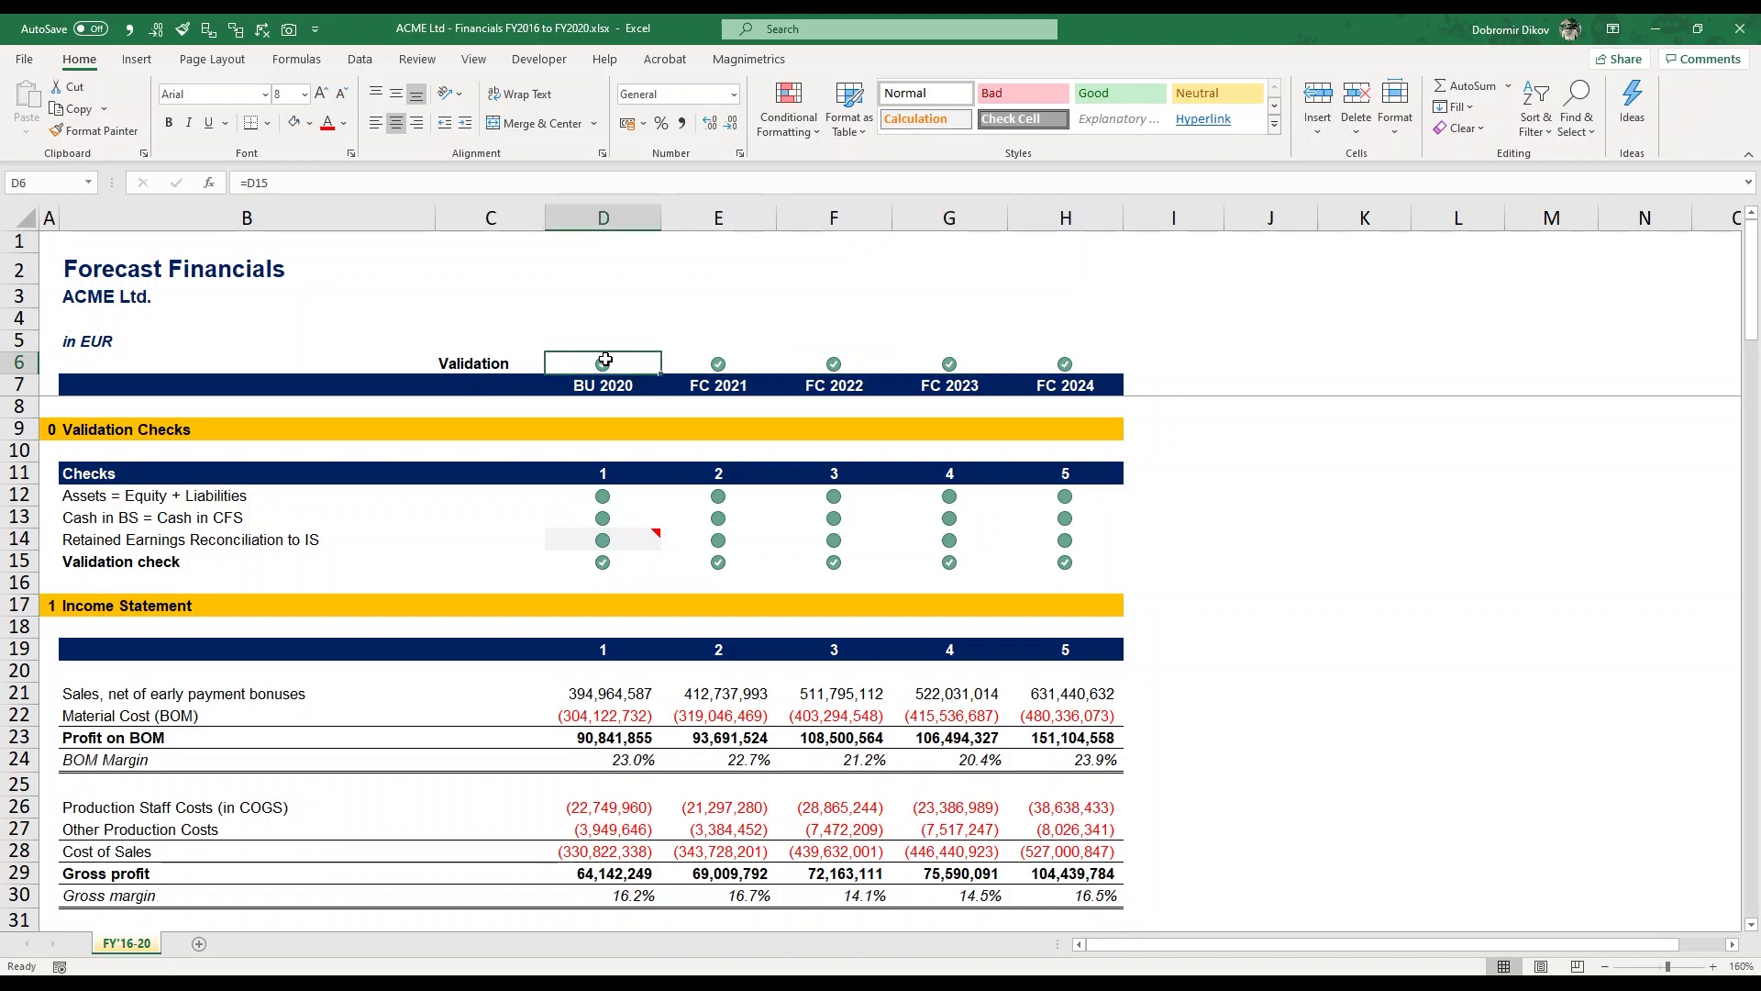
key("Right")
key("Right")
key("Right")
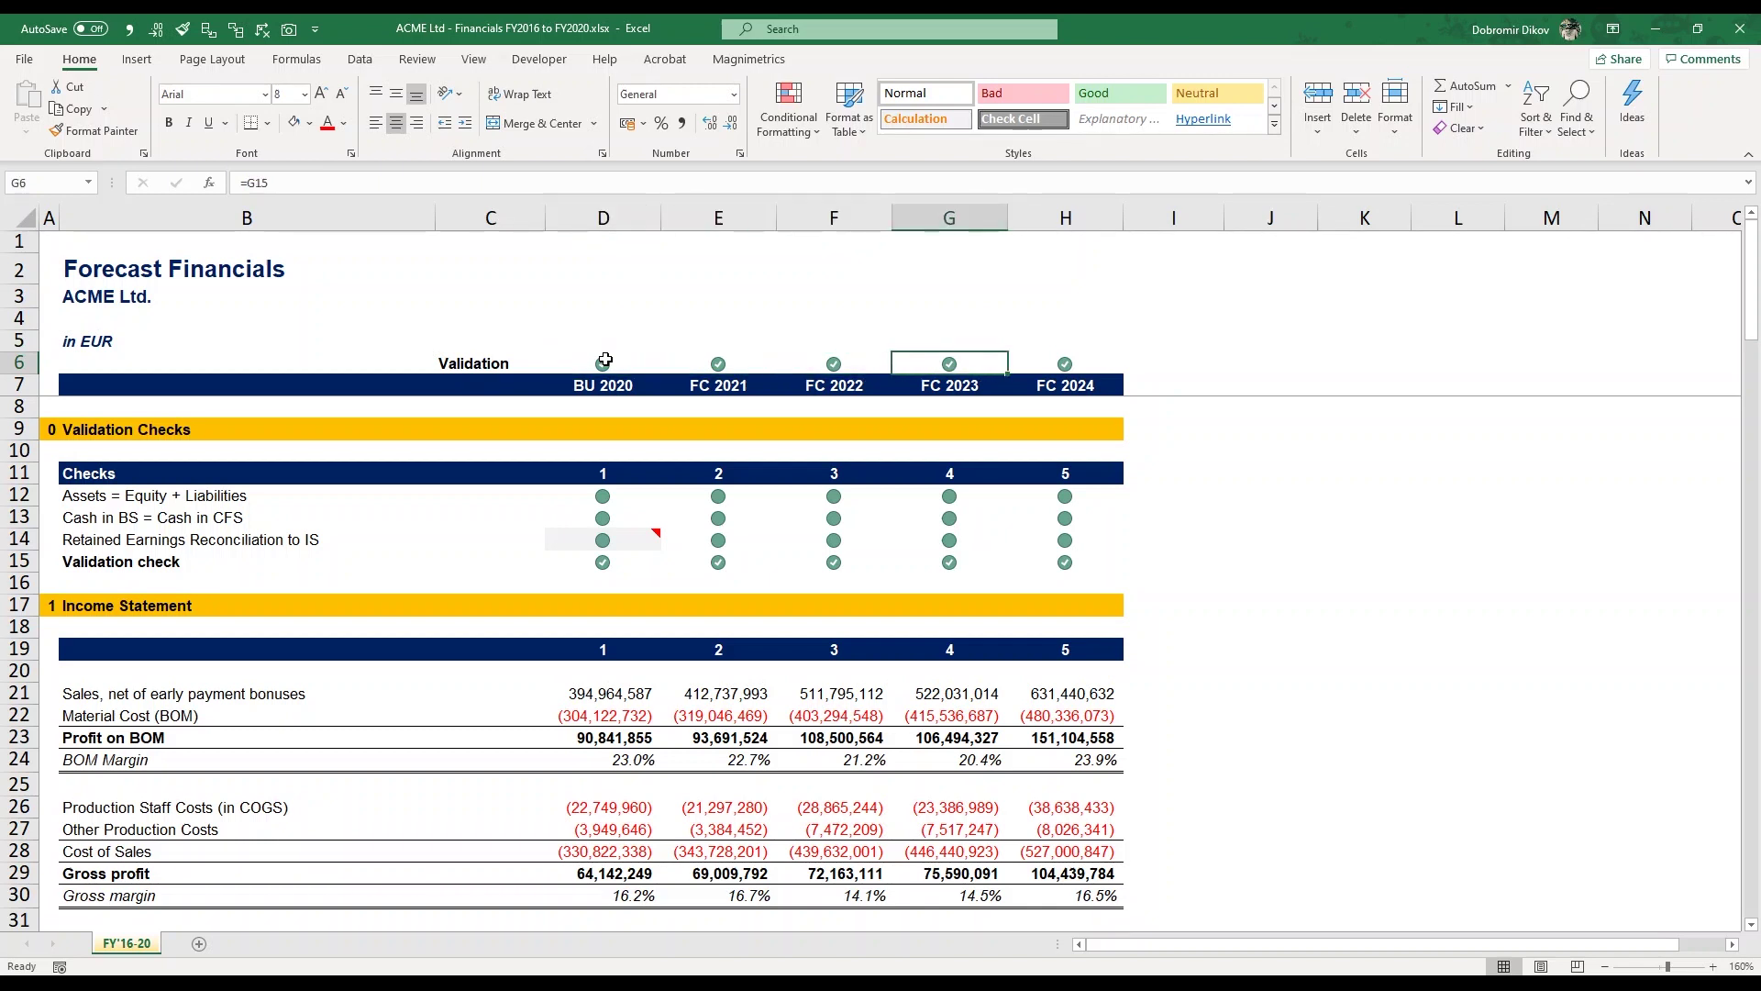
key("Right")
key("Left")
key("Left")
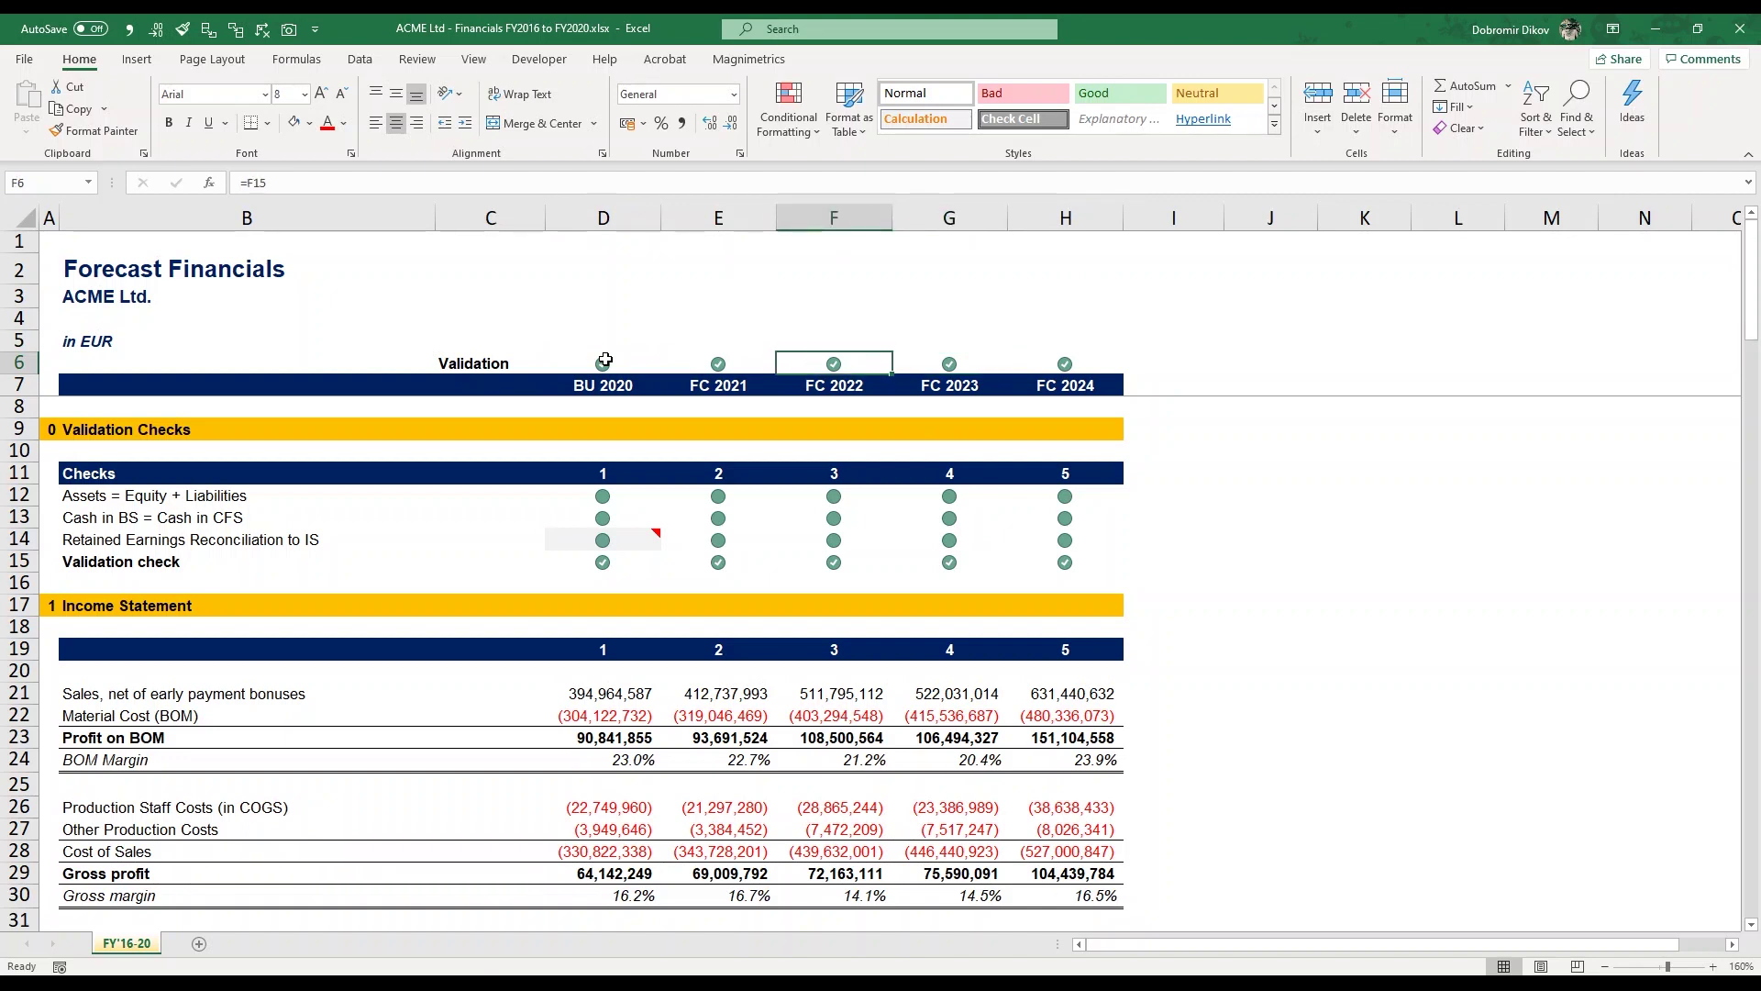
key("Left")
key("Left")
key("Left")
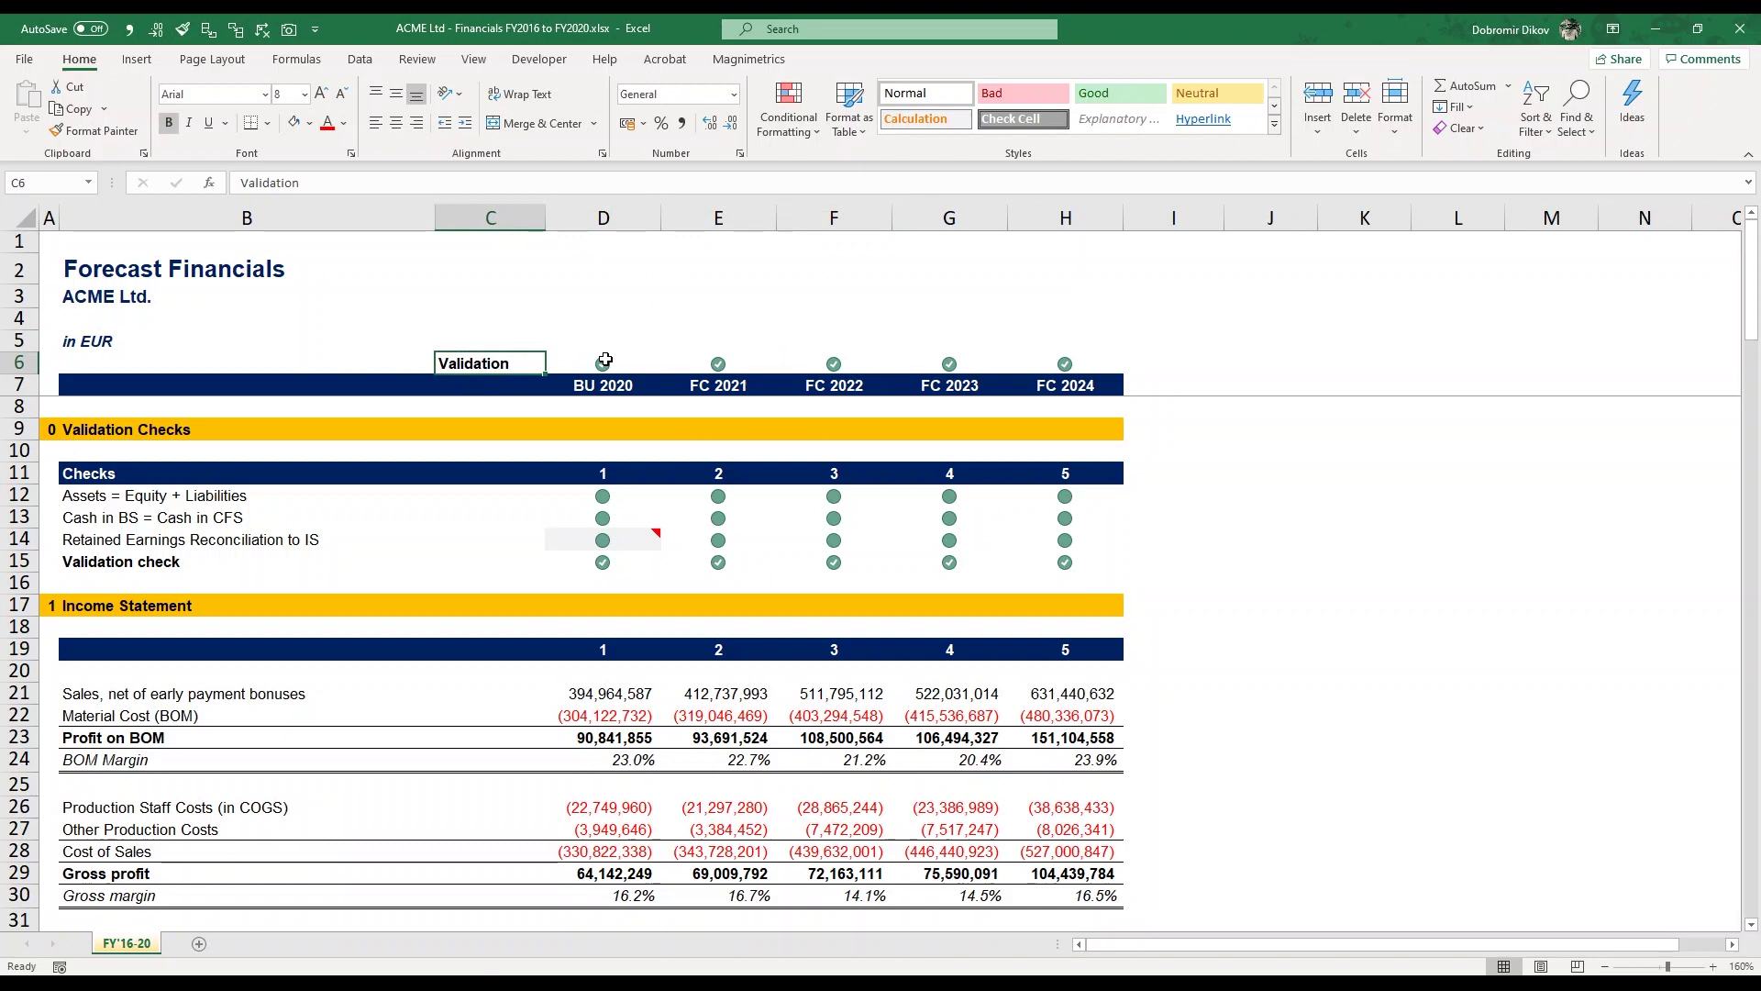
key("Right")
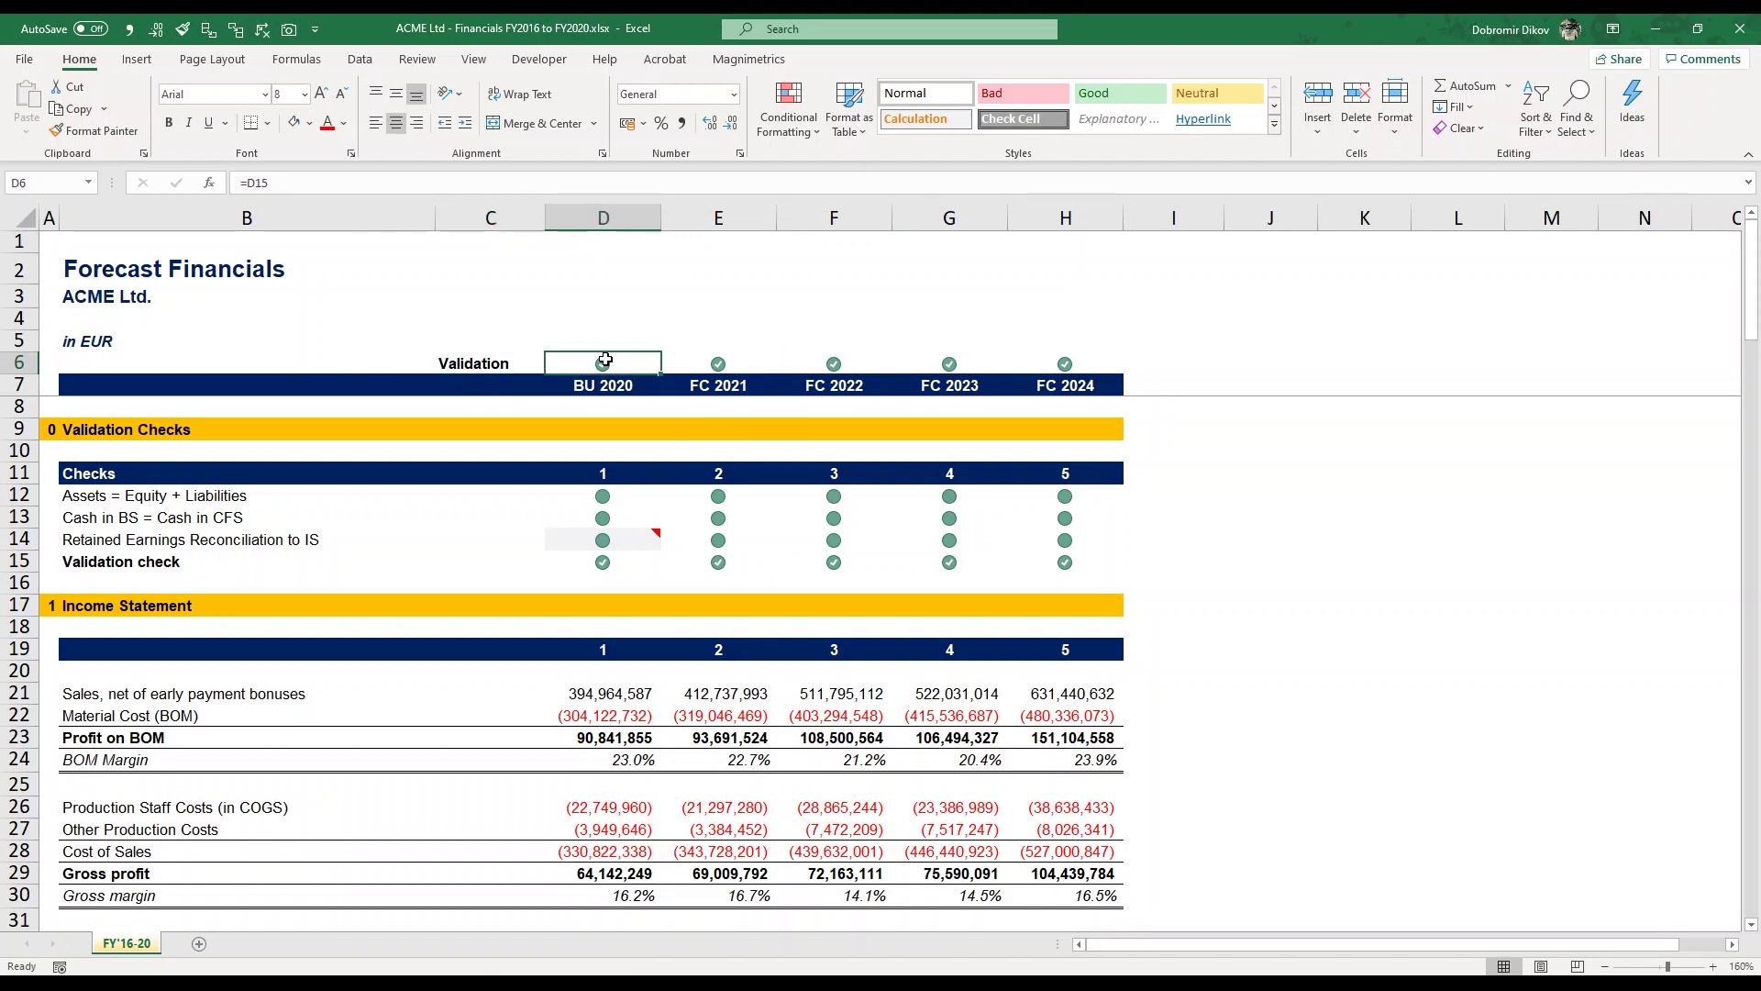